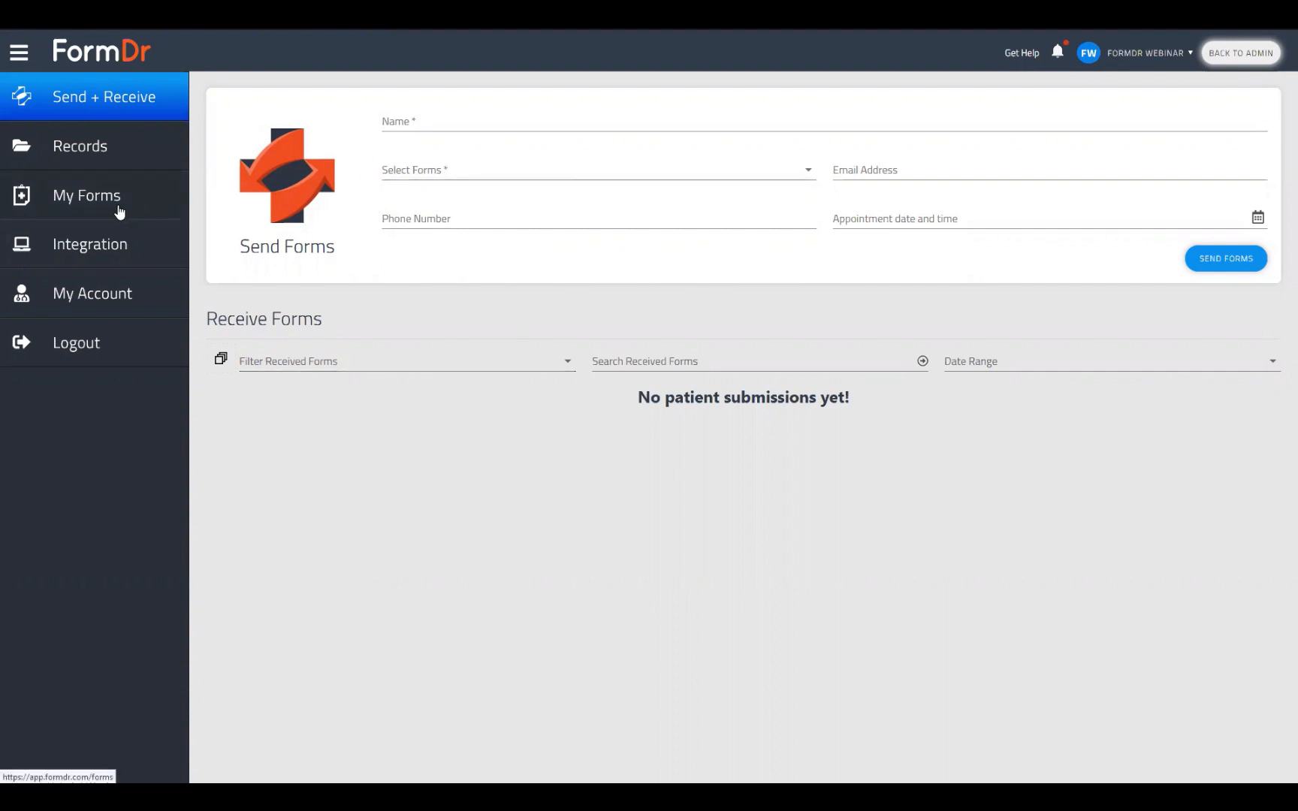
Open the FormDr Training packet for editing and bring up its History form in the Build stage
click(88, 196)
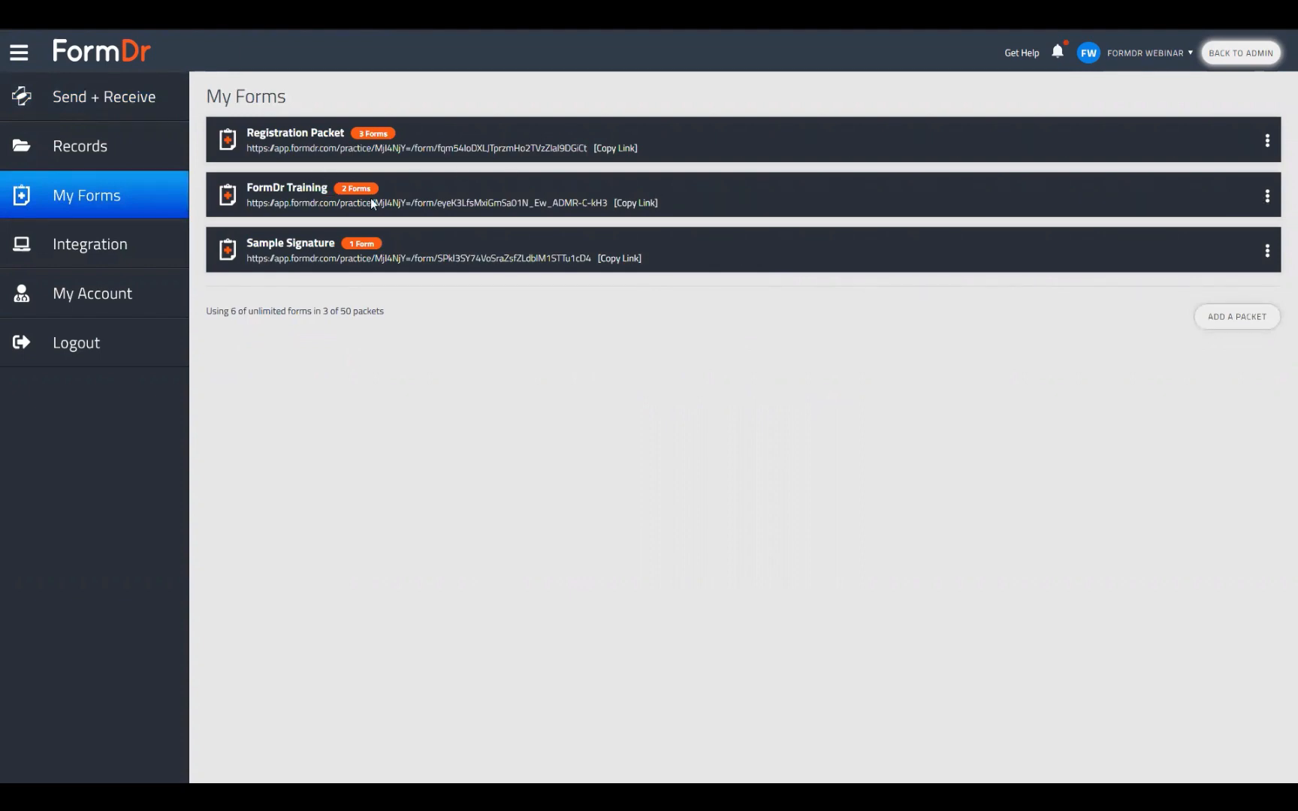
click(1267, 198)
click(1235, 219)
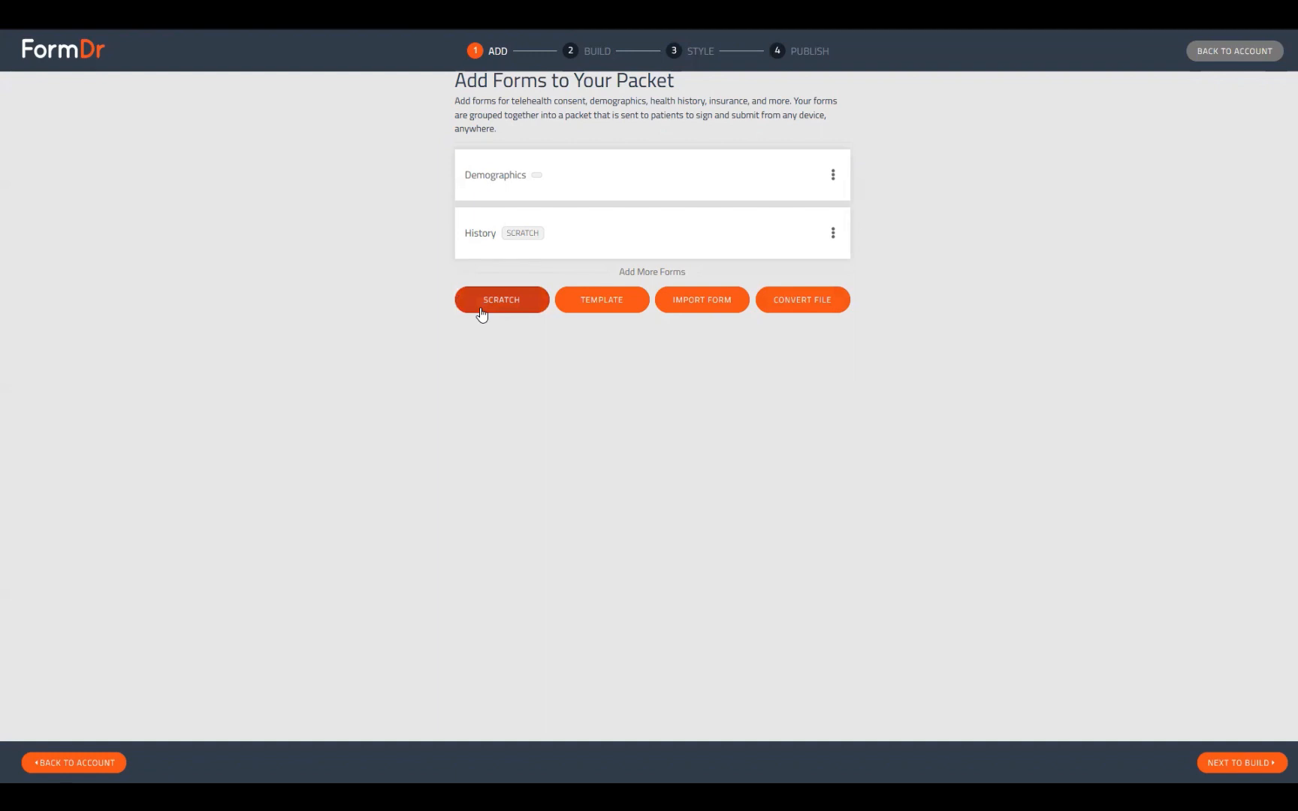
click(1236, 763)
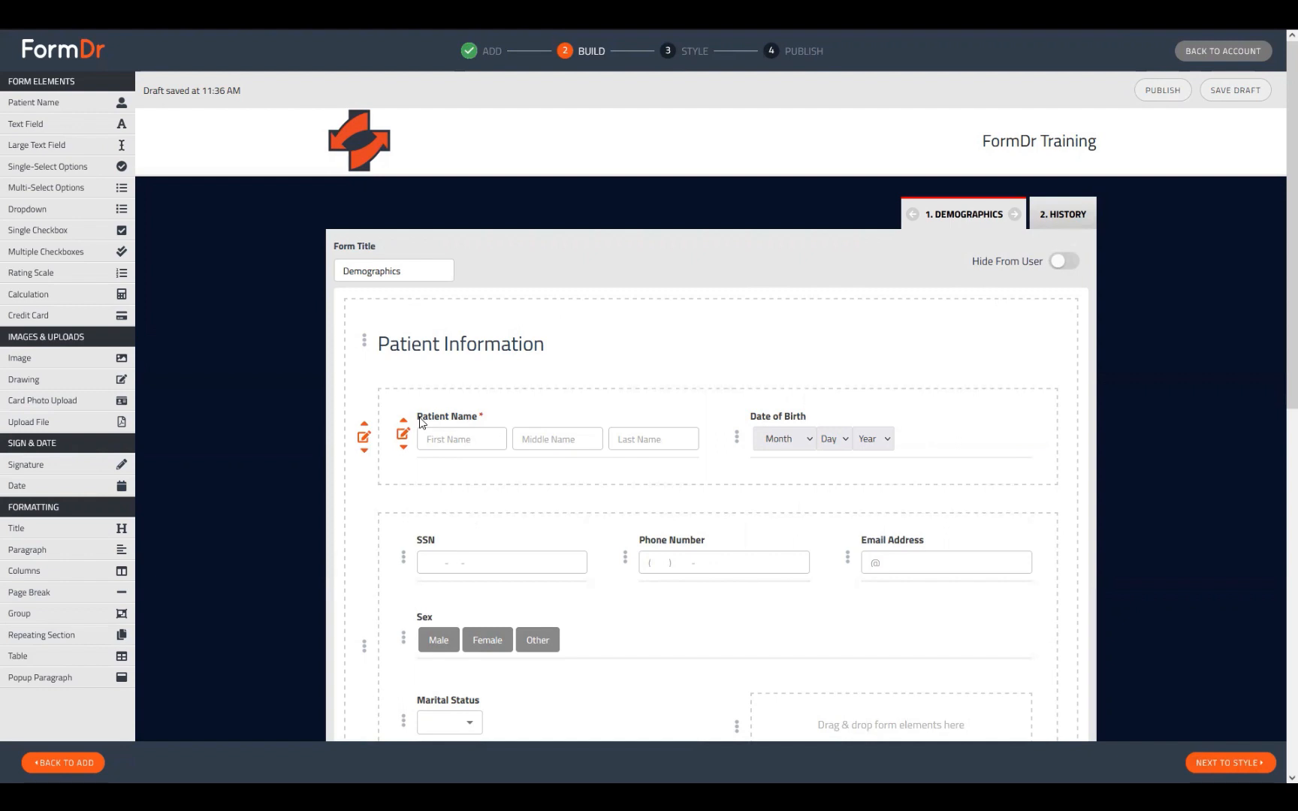
click(1070, 217)
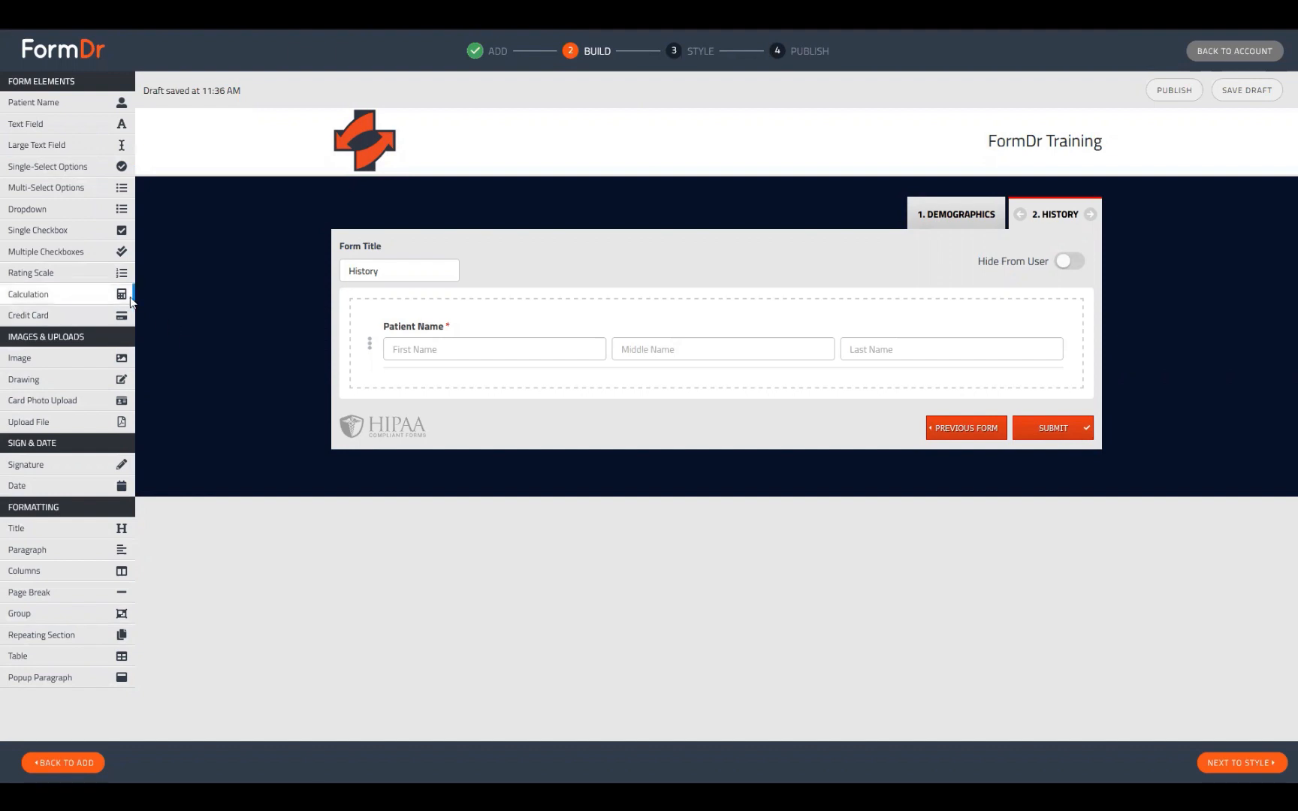
Add Single-Select Options, Multi-Select Options, Dropdown, Single Checkbox and Multiple Checkboxes fields to the History form
click(39, 171)
click(39, 189)
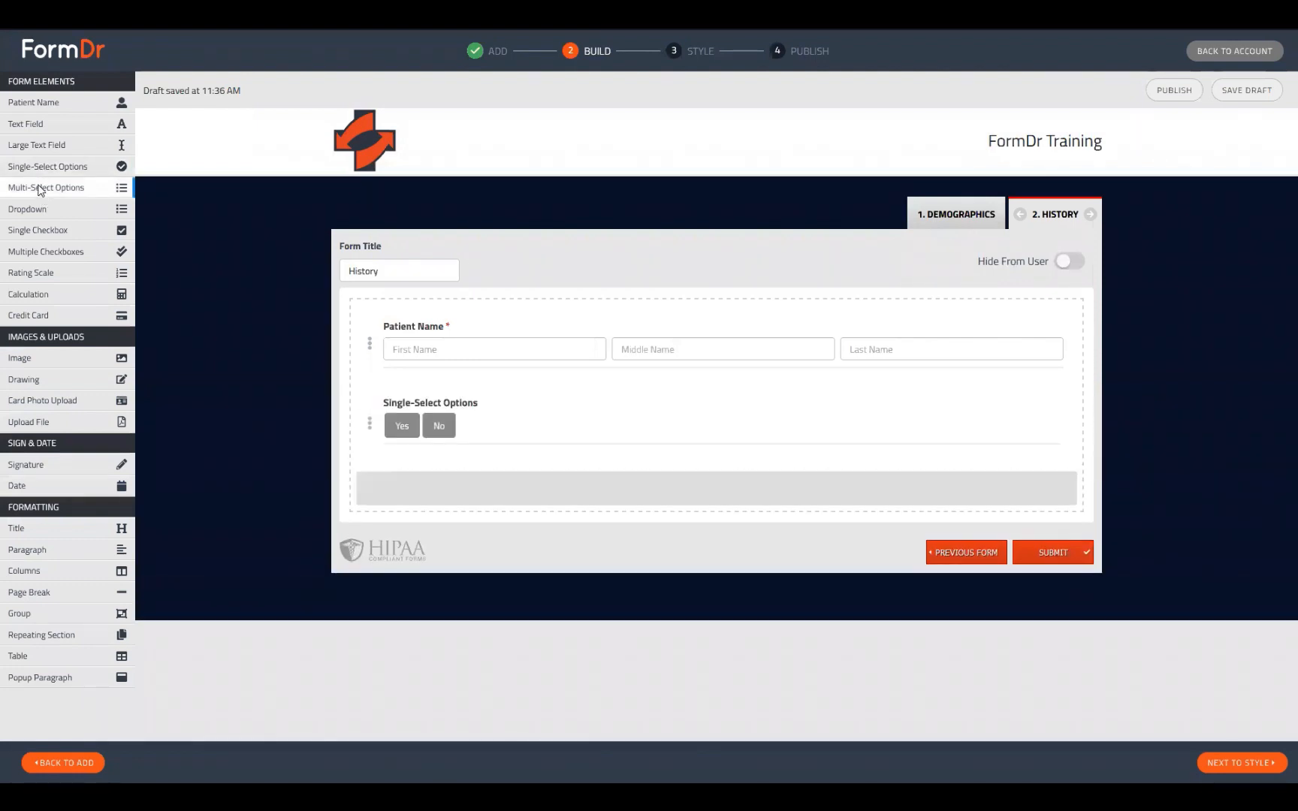
click(36, 212)
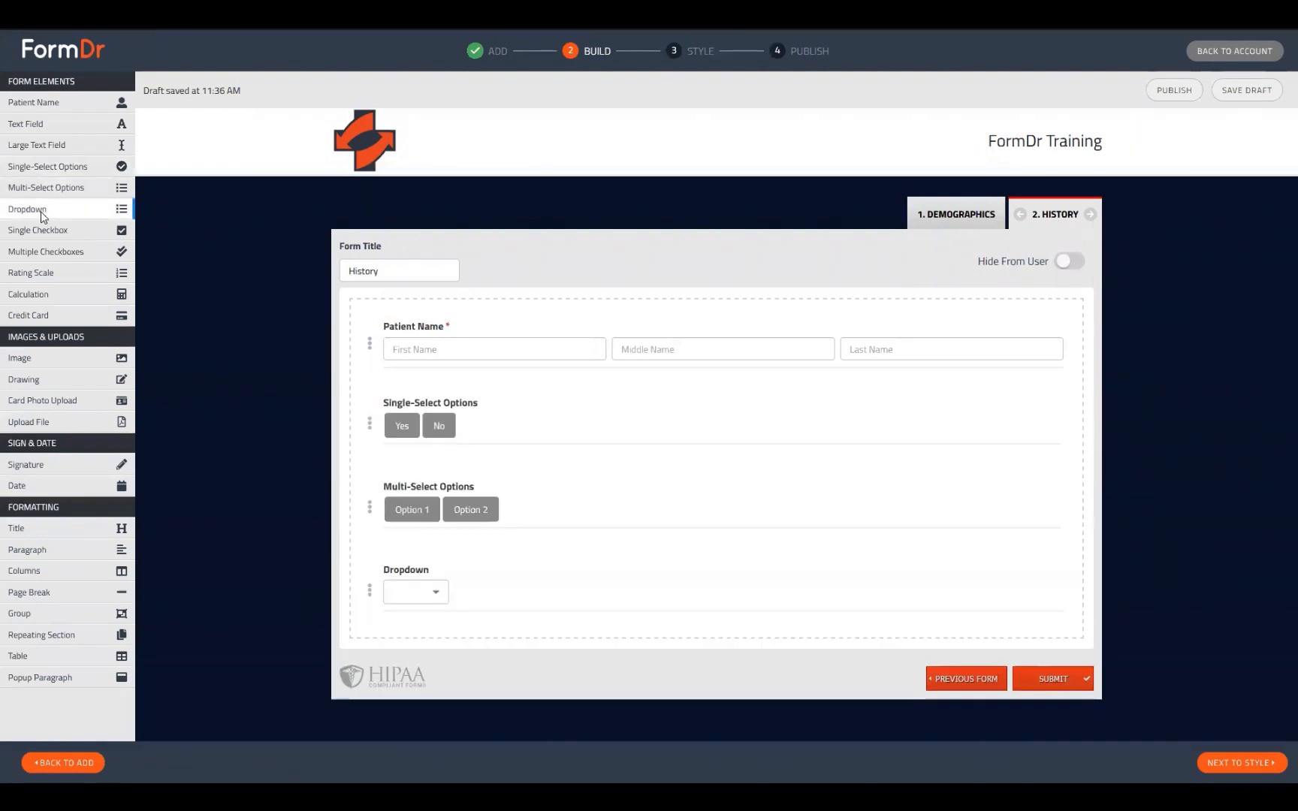
click(32, 233)
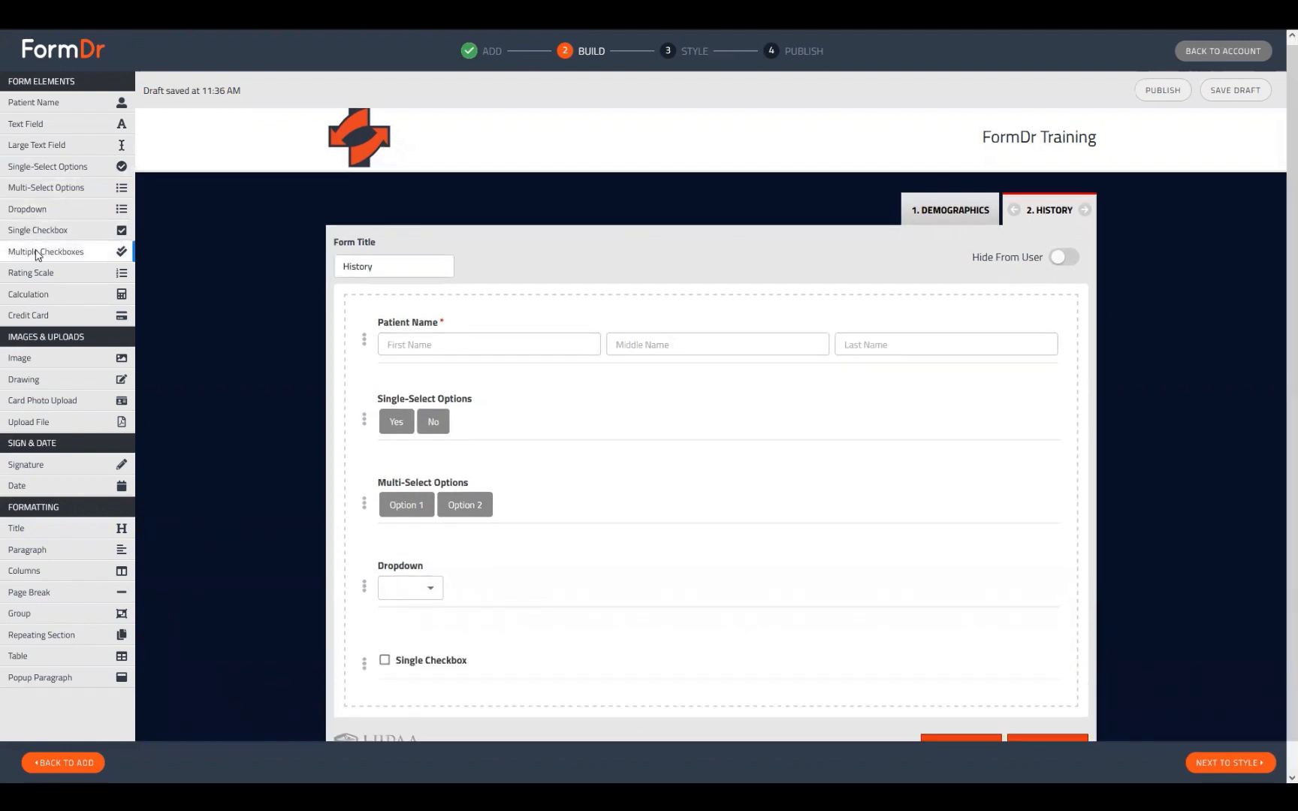
click(36, 253)
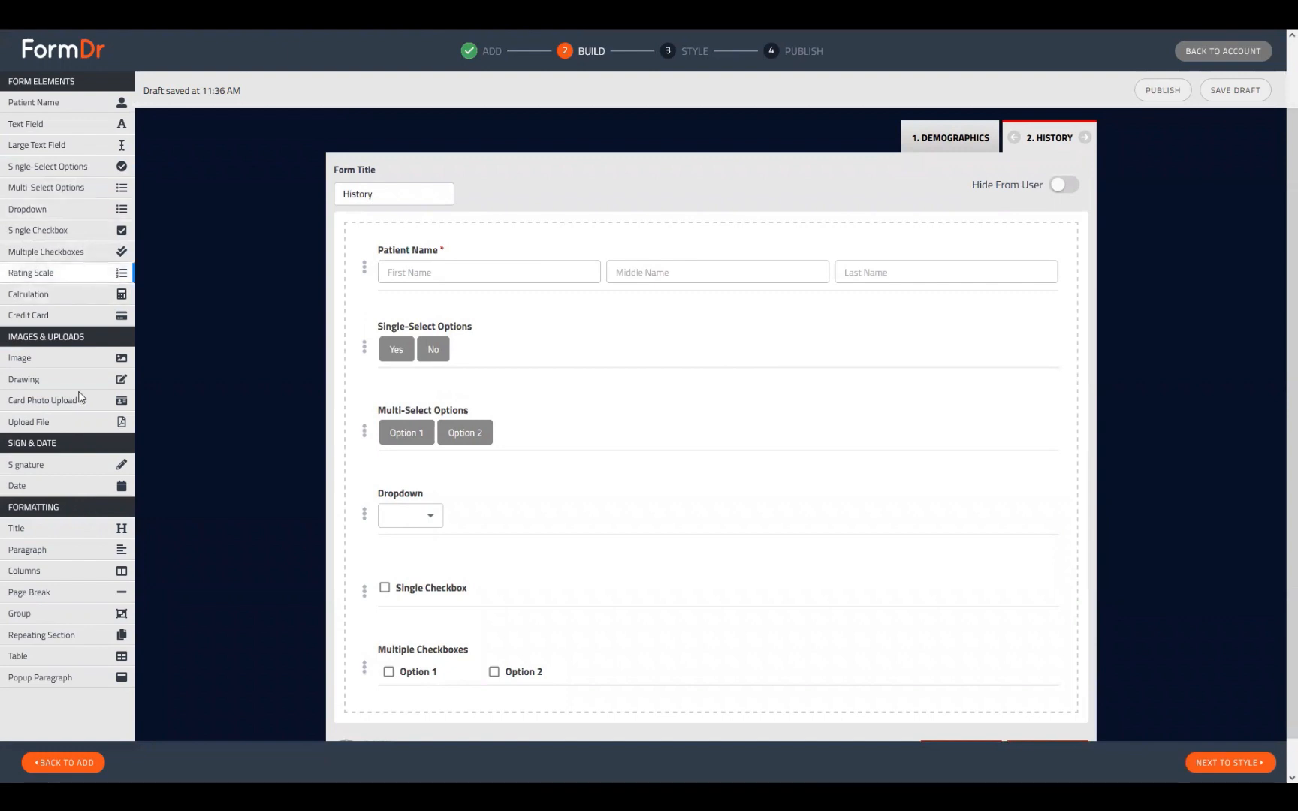
Add a Rating Scale field to the History form and set its ratings to Custom
click(31, 281)
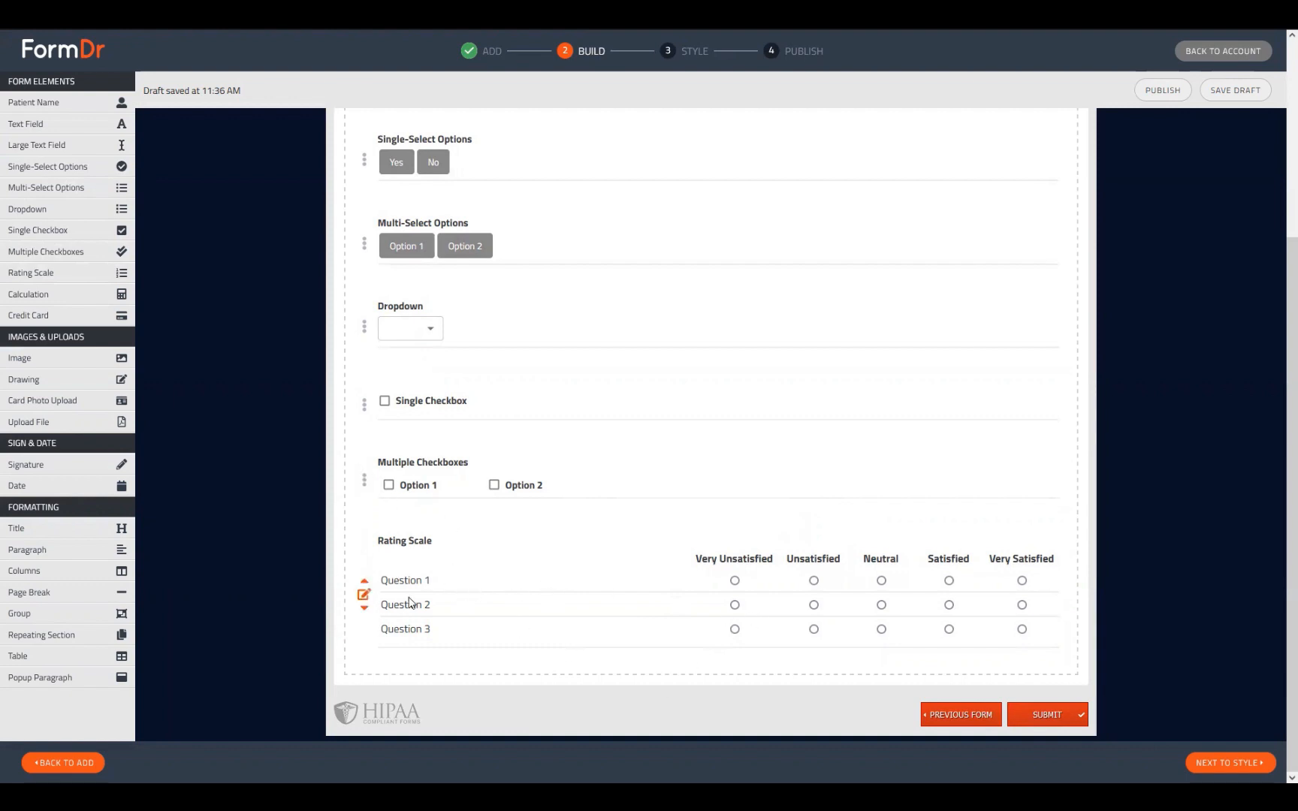
click(363, 597)
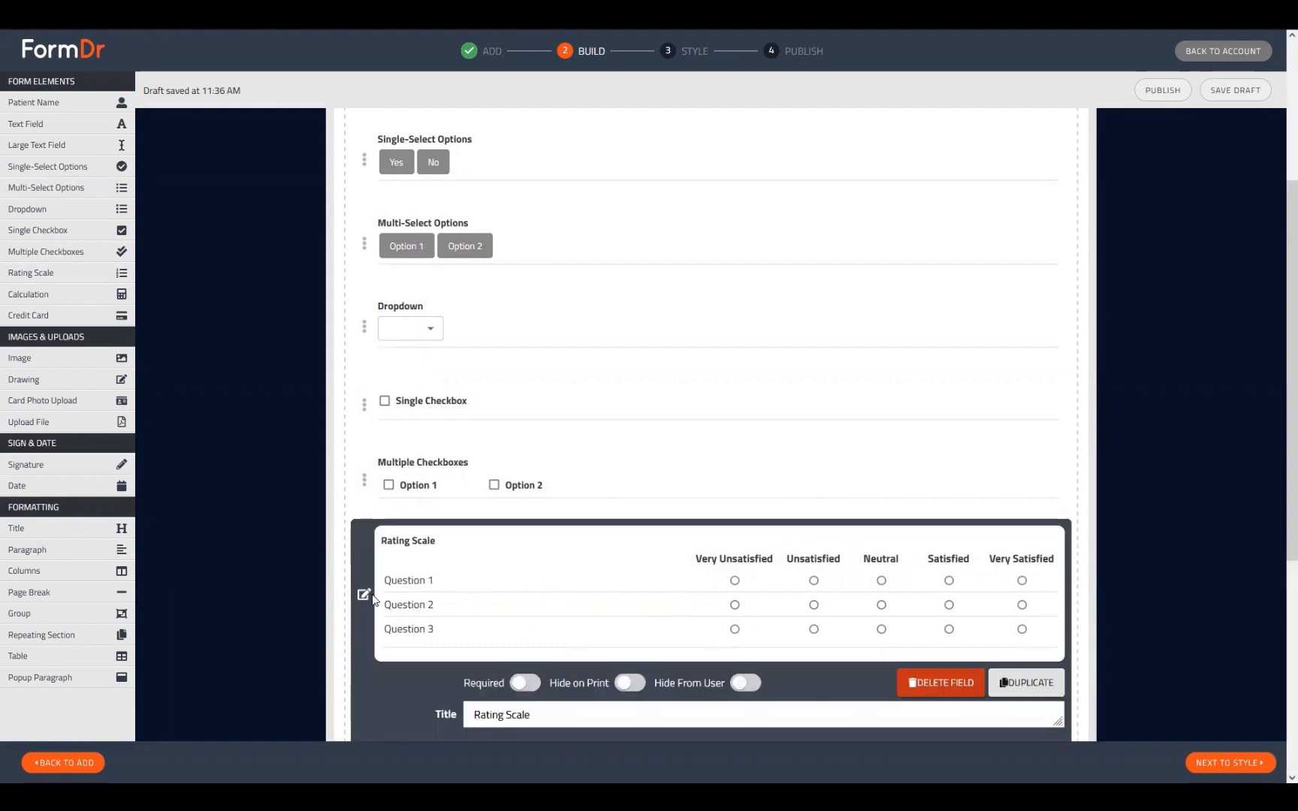
scroll(550, 571, down, 3)
scroll(565, 588, down, 3)
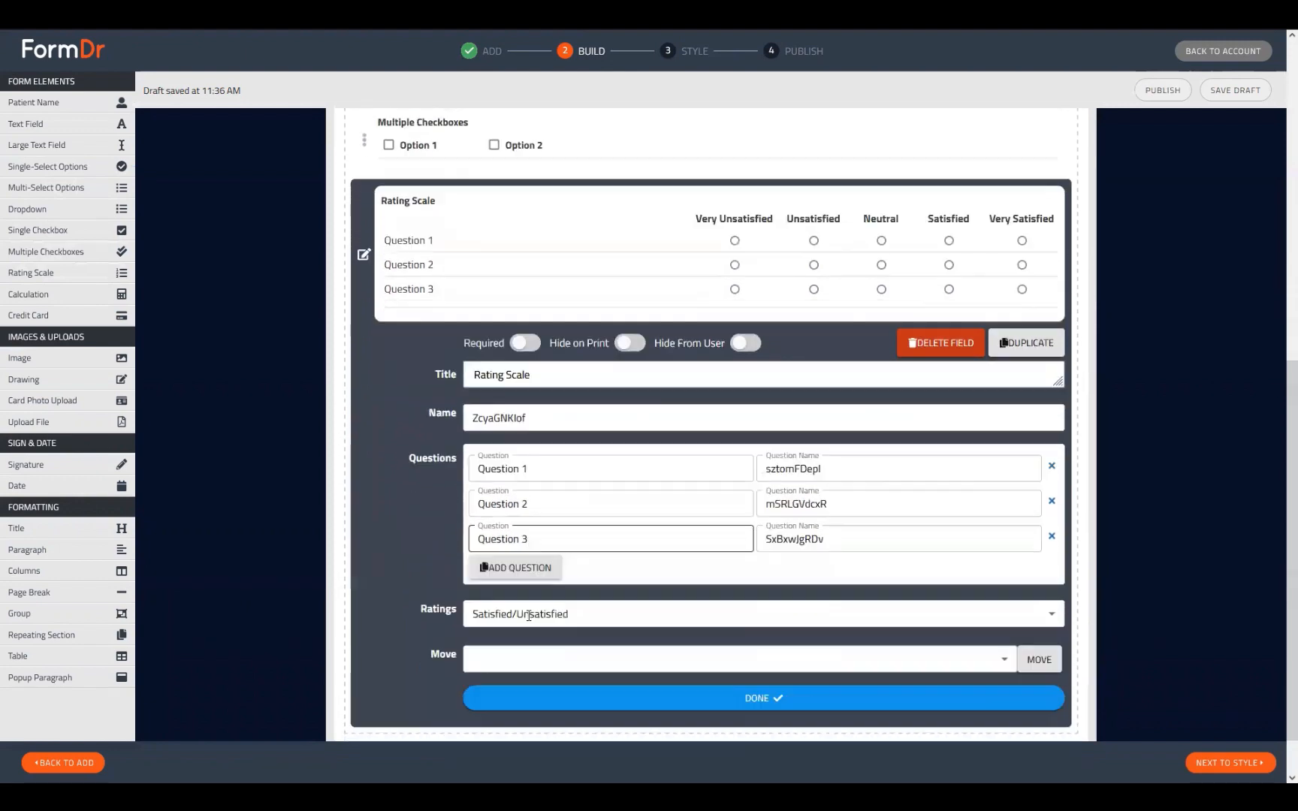
click(521, 556)
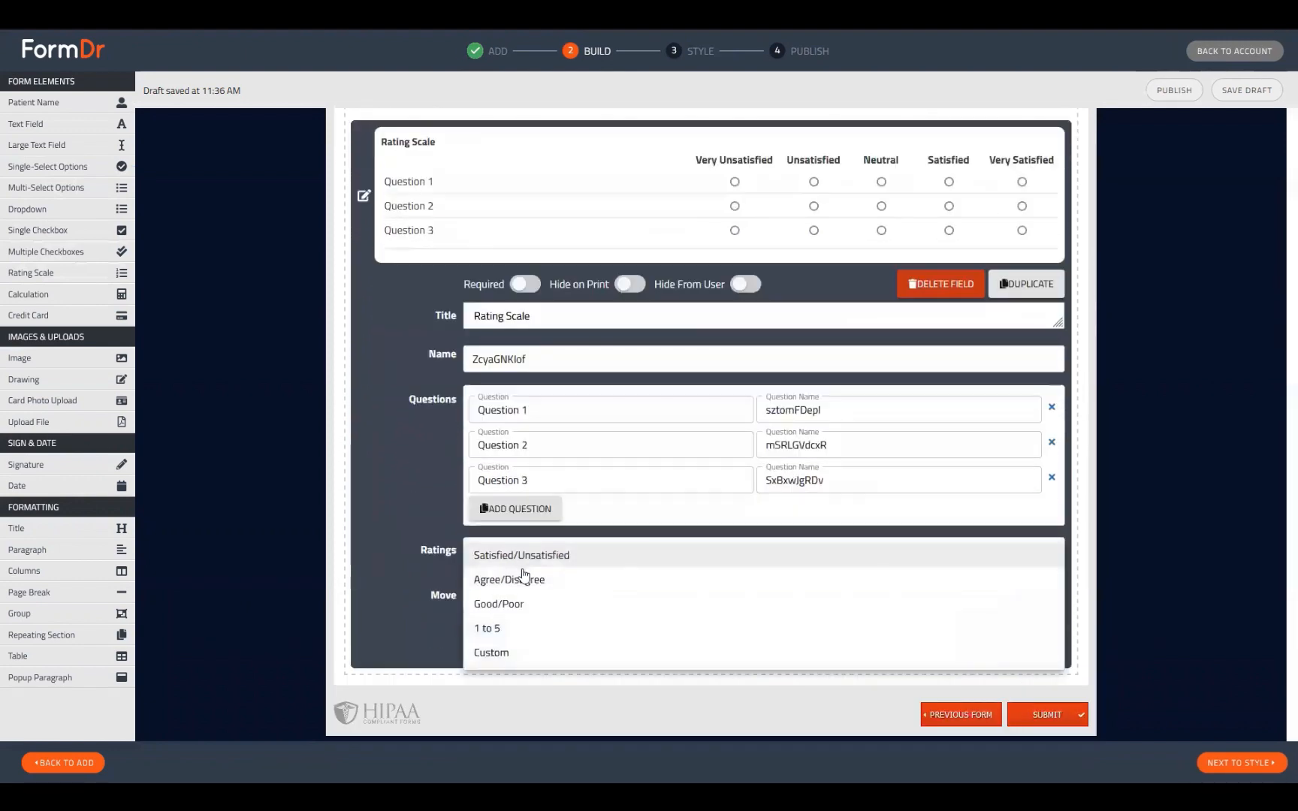
click(509, 656)
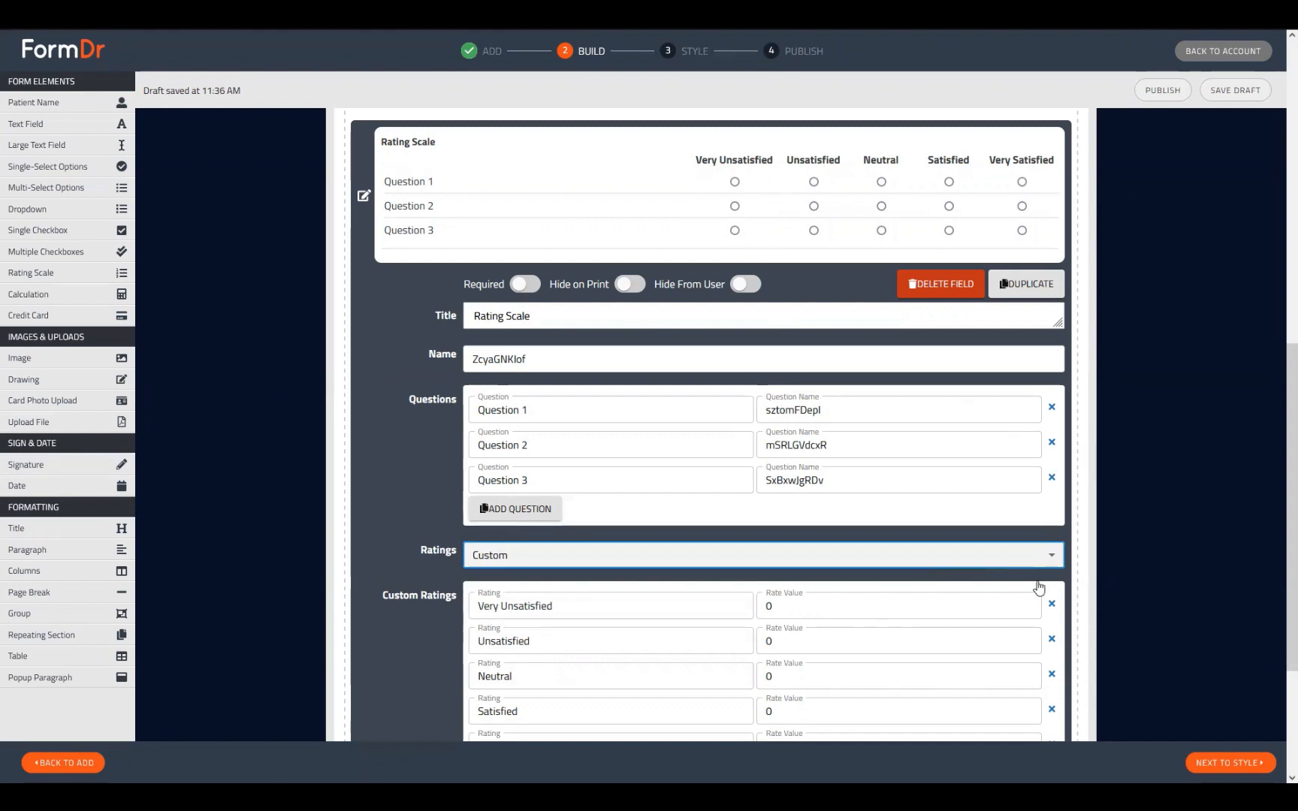
Remove the Very Unsatisfied and Very Satisfied ratings from the rating scale's custom ratings
click(1051, 605)
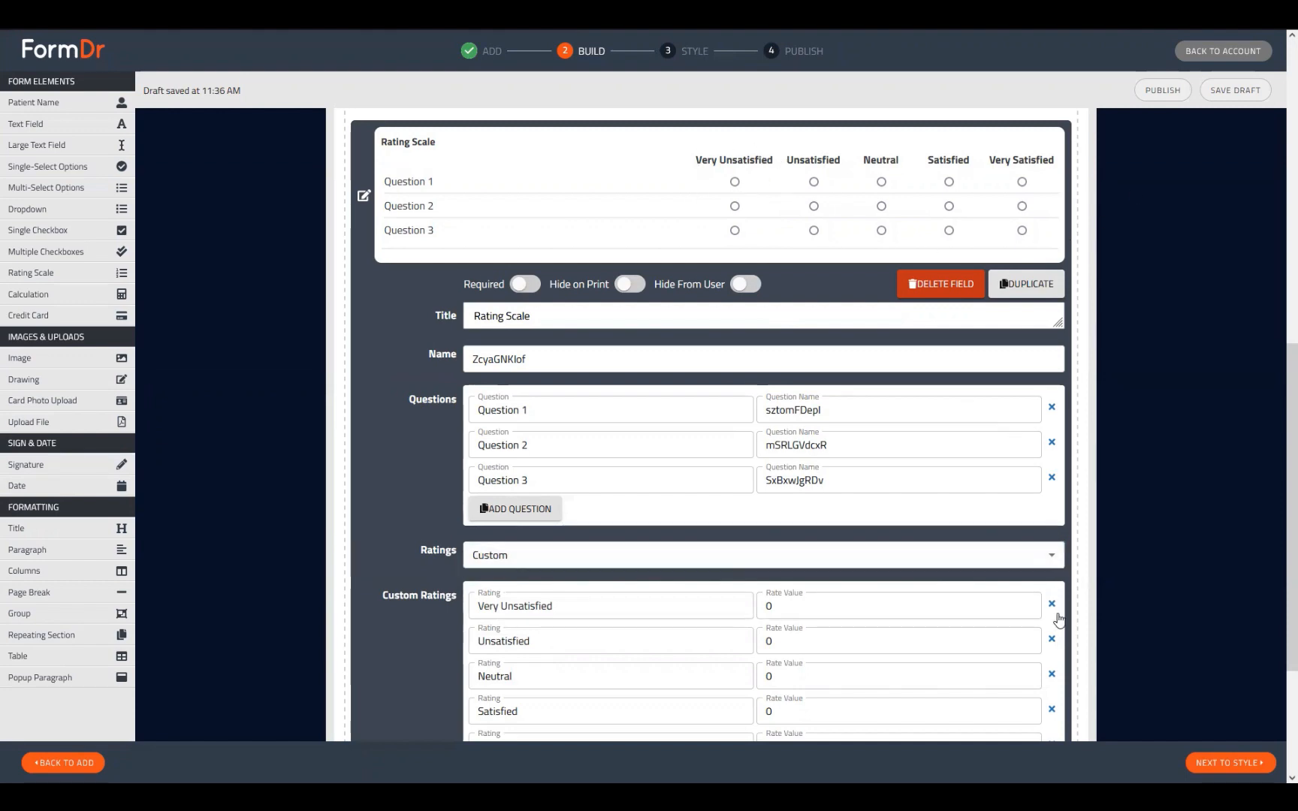
click(1052, 708)
scroll(568, 432, up, 3)
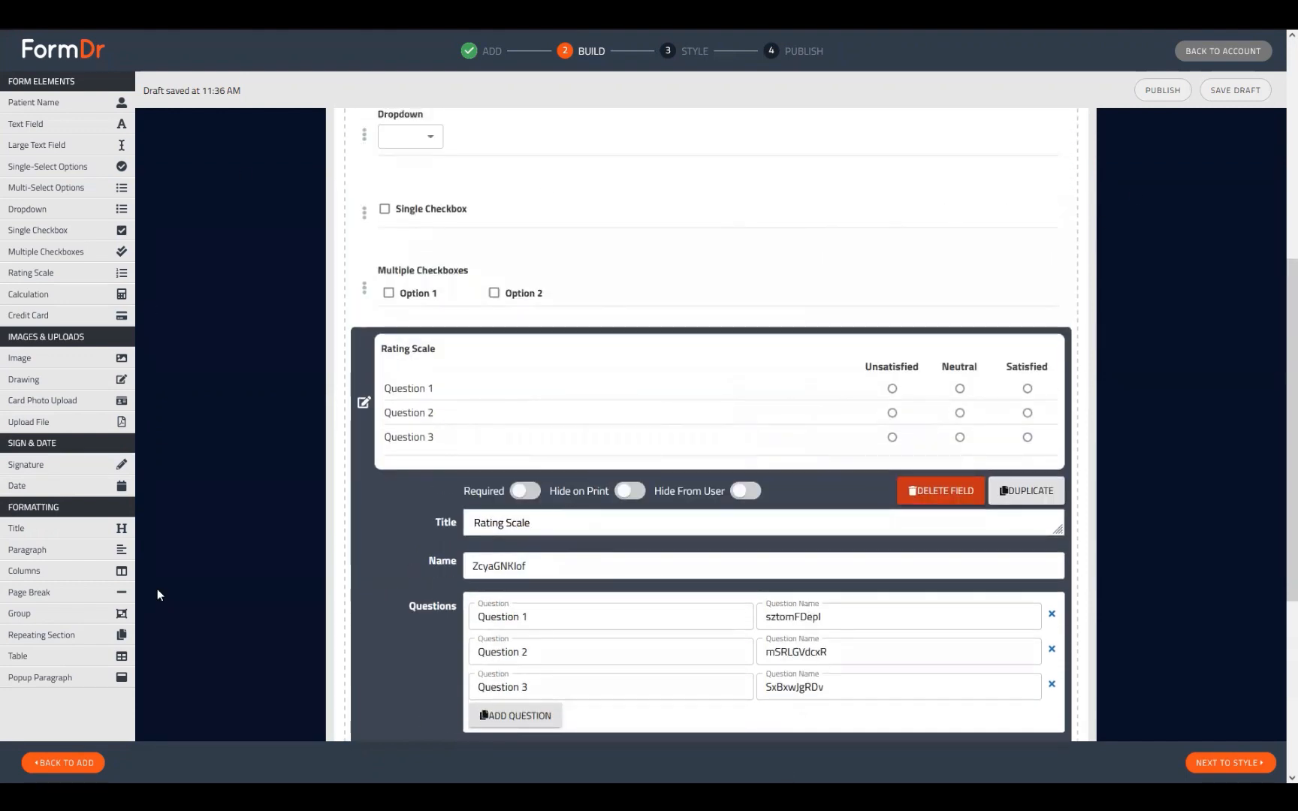
Delete the Rating Scale field from the History form and confirm the deletion
scroll(547, 573, down, 2)
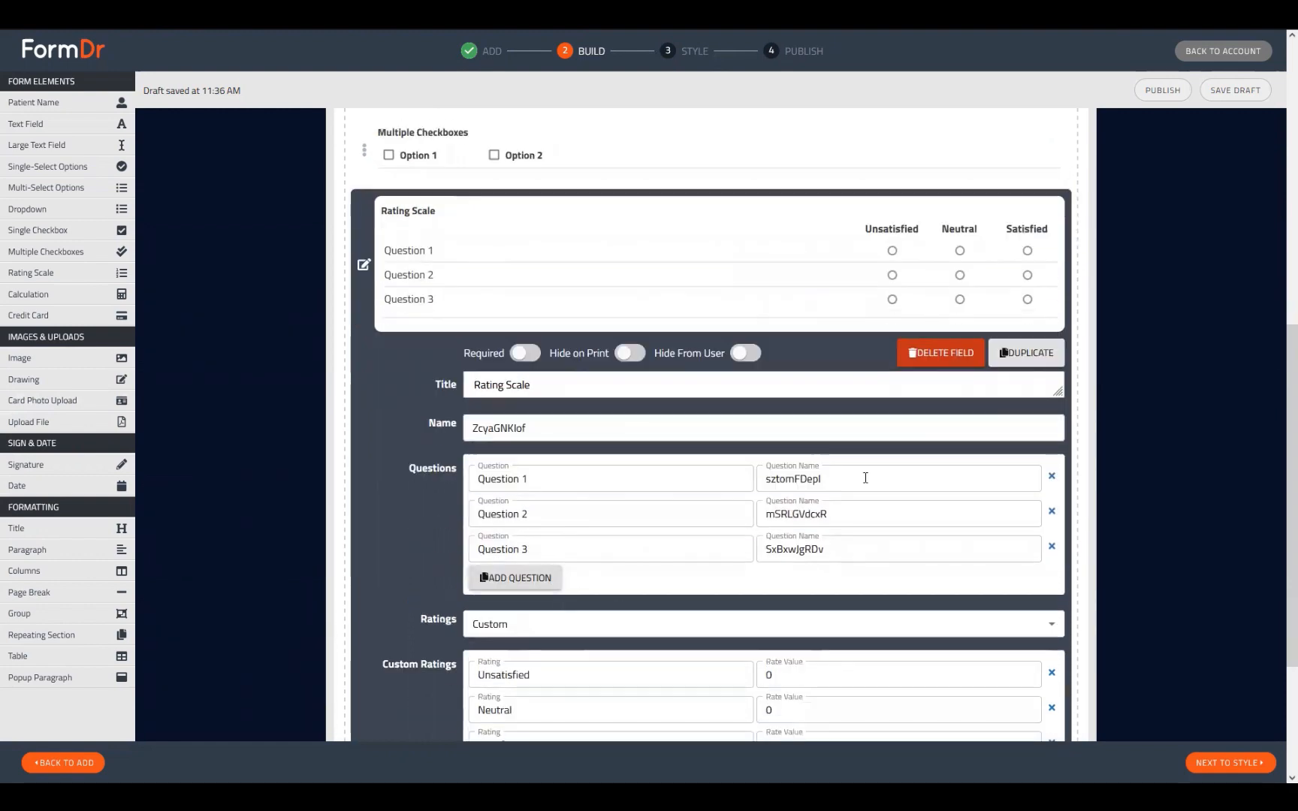
scroll(596, 538, down, 2)
scroll(597, 539, up, 2)
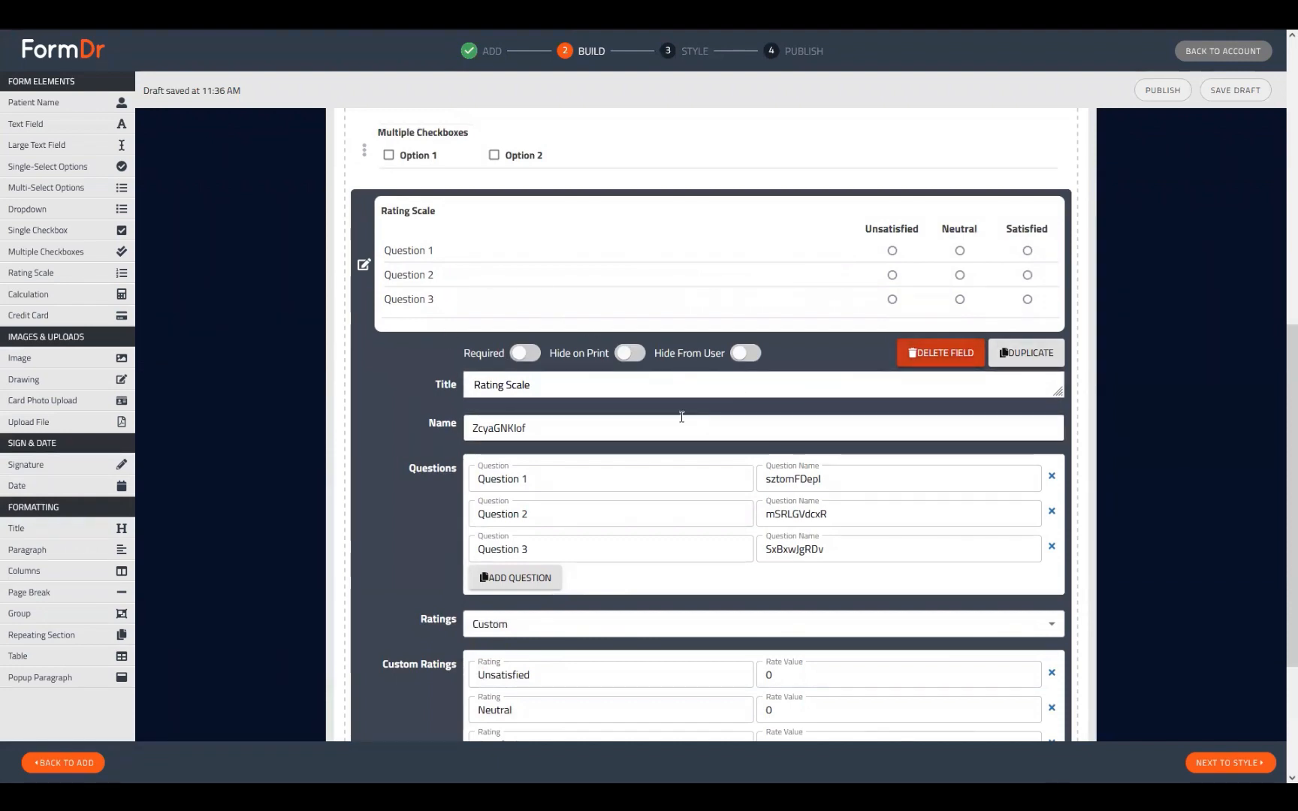
scroll(594, 371, up, 1)
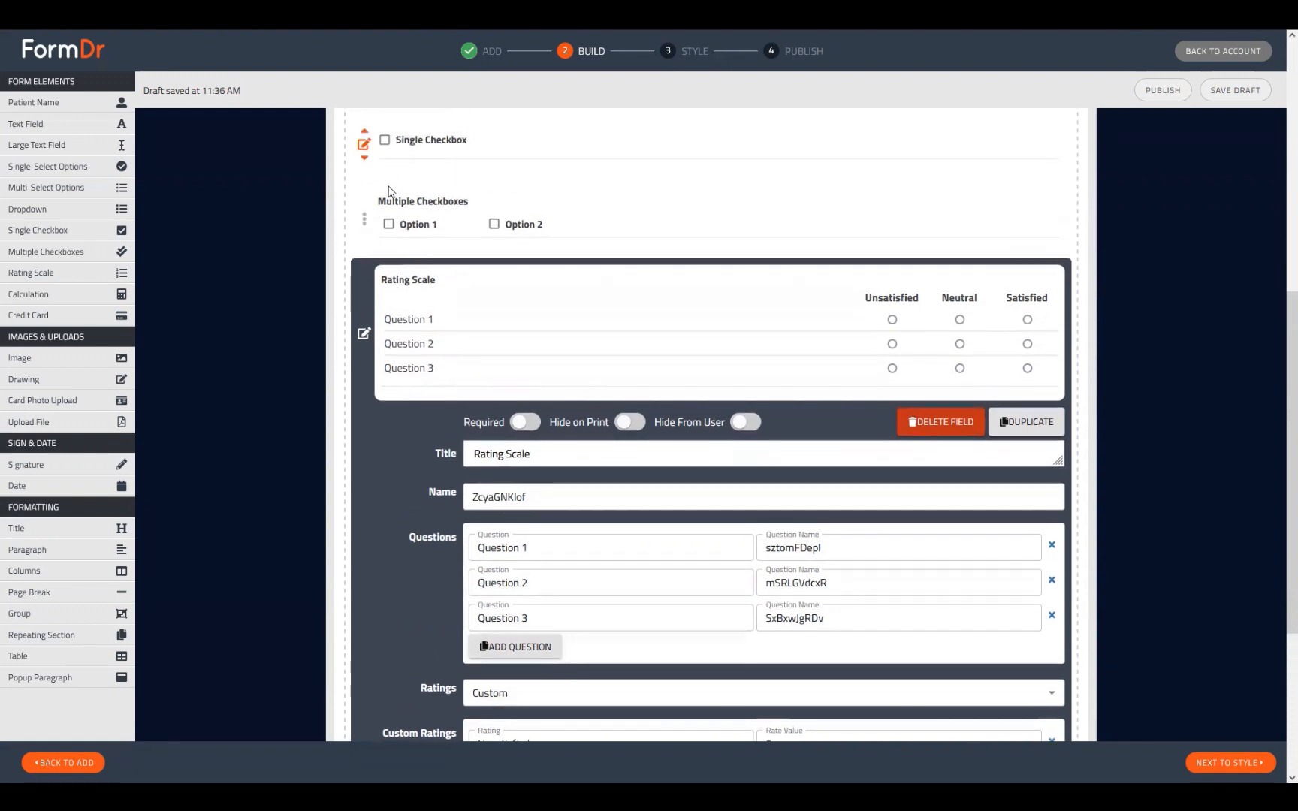
click(940, 422)
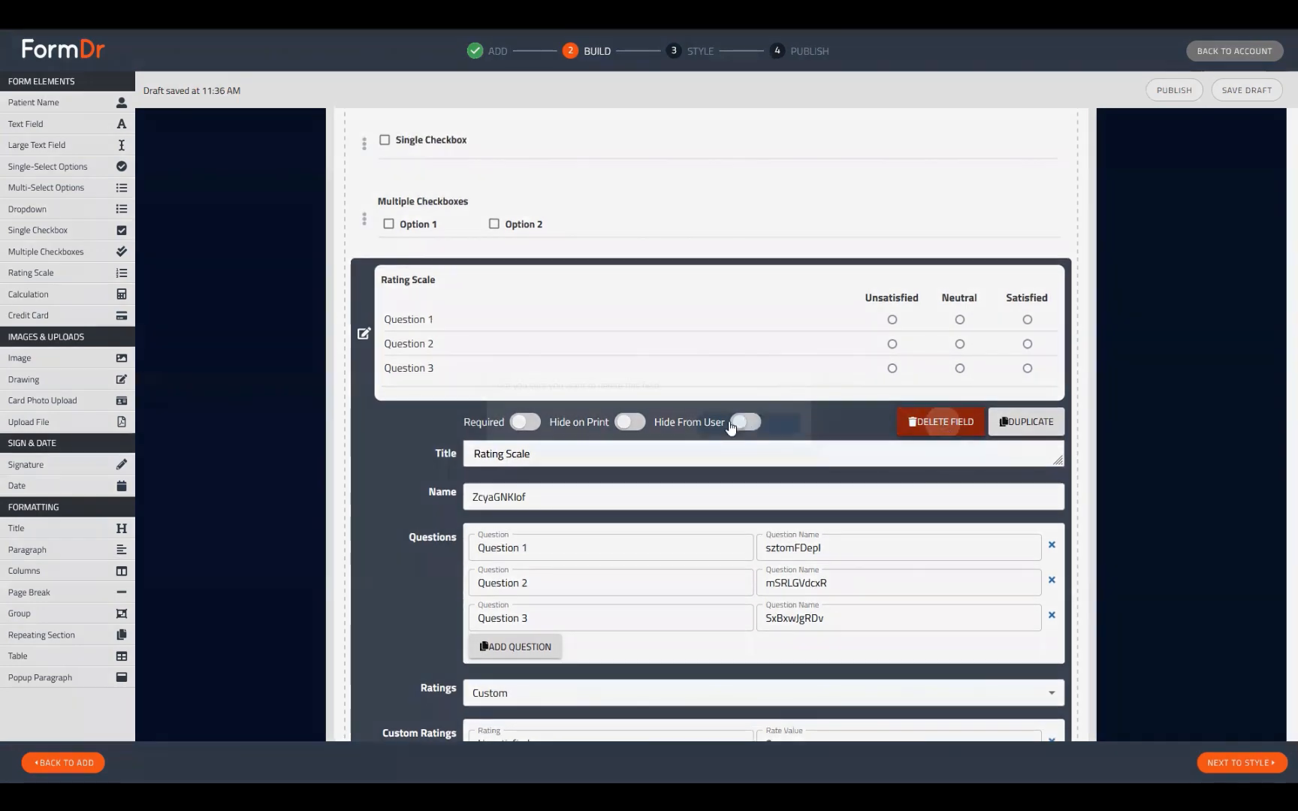
click(720, 424)
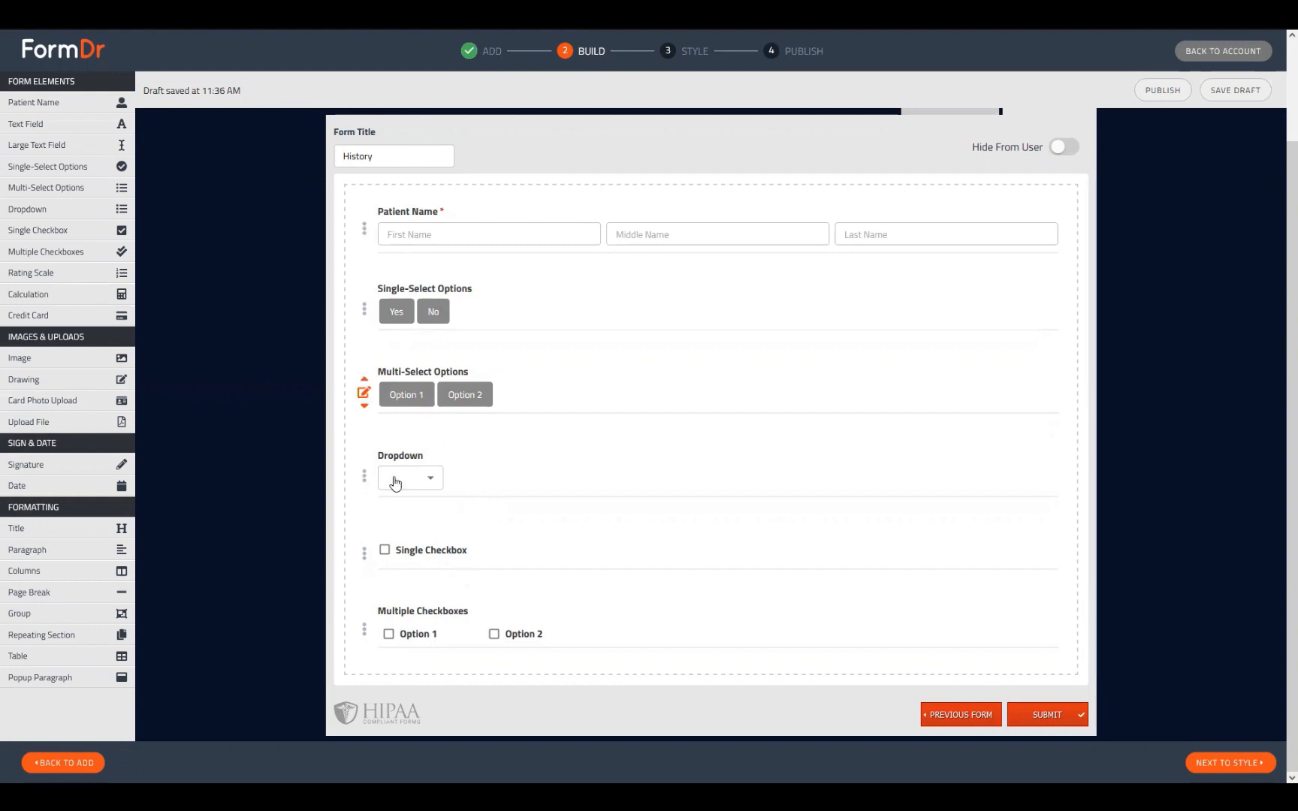
Reorder the History fields so Multiple Checkboxes sits above Single Checkbox and Dropdown sits above Multi-Select Options
drag(486, 611, 500, 526)
drag(513, 440, 525, 481)
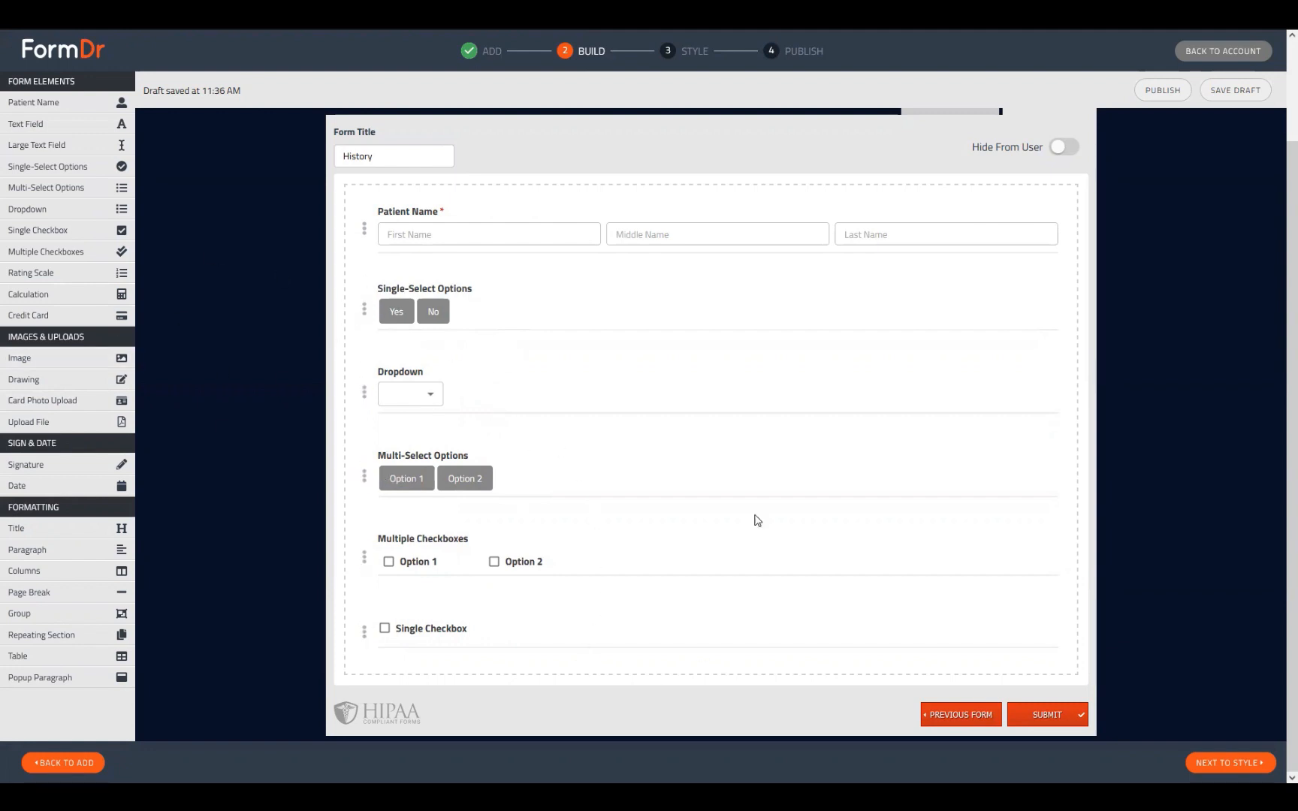
Add a third option with the text N/A to the Single-Select Options field and close its settings
click(364, 310)
scroll(462, 472, down, 3)
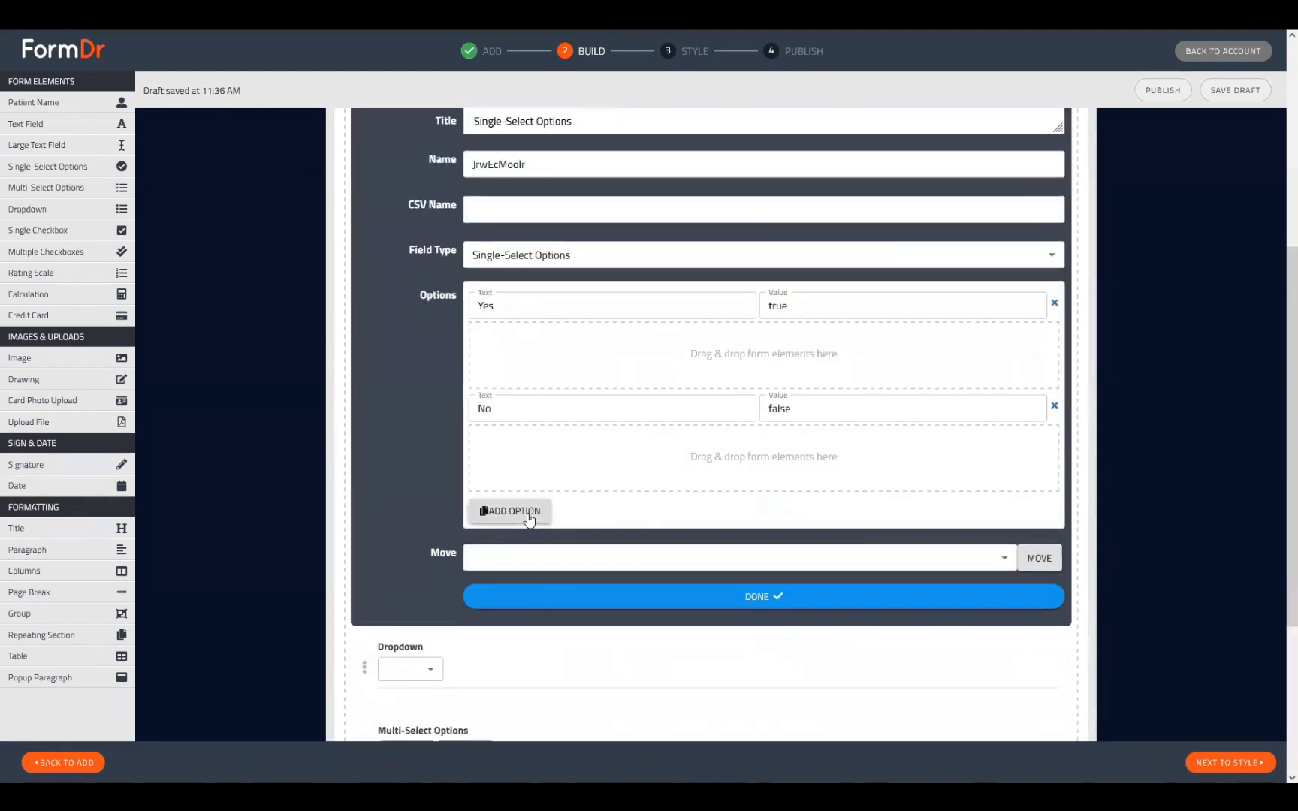
click(511, 510)
text(N/A)
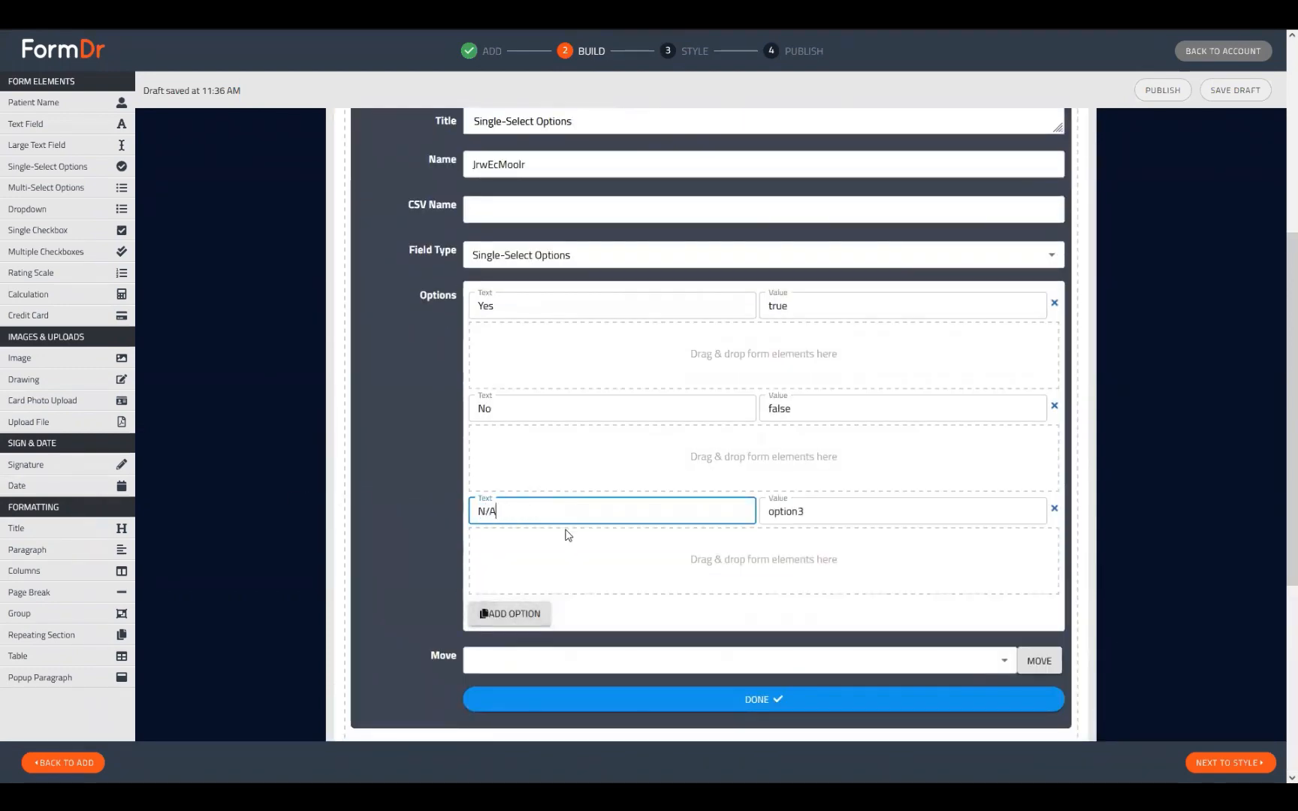
scroll(592, 572, up, 1)
scroll(592, 572, up, 2)
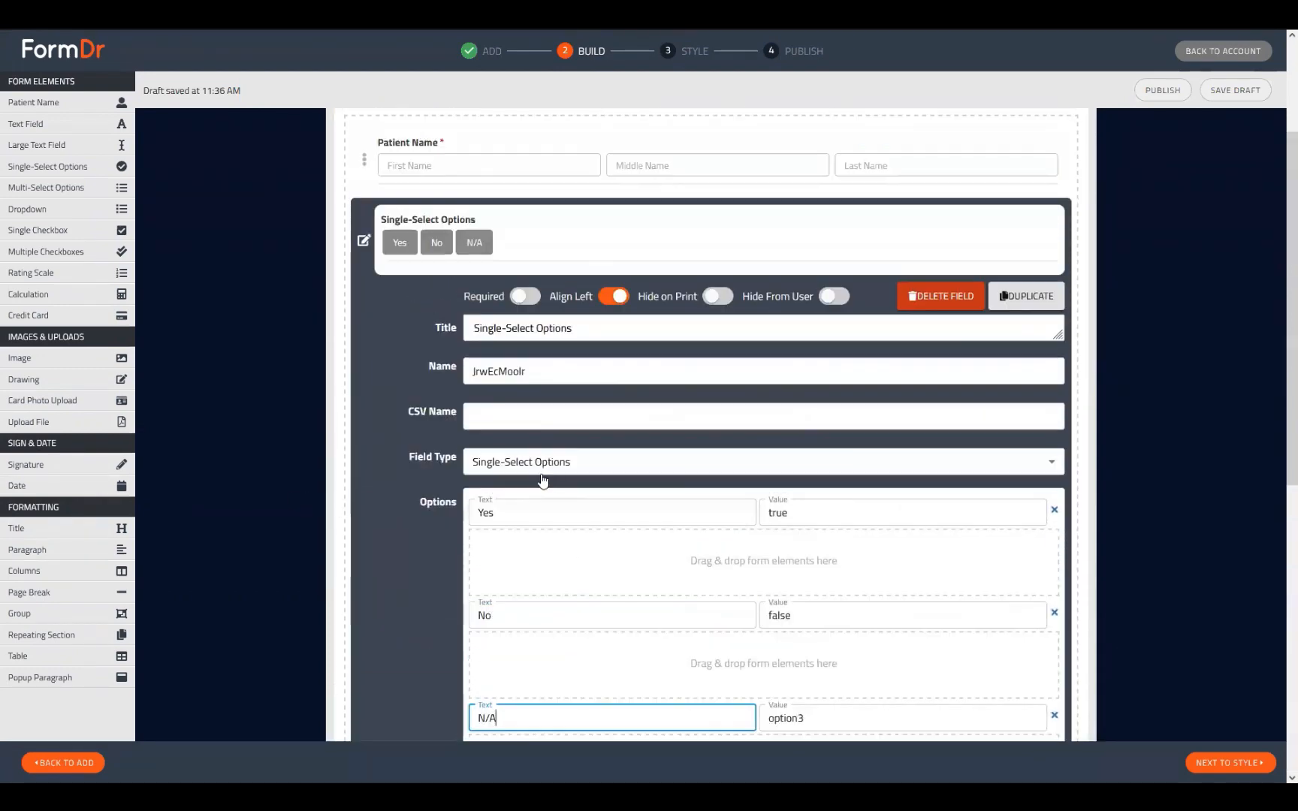
click(365, 243)
Add Option 3, Option 4 and Option 5 to the Dropdown field
click(365, 393)
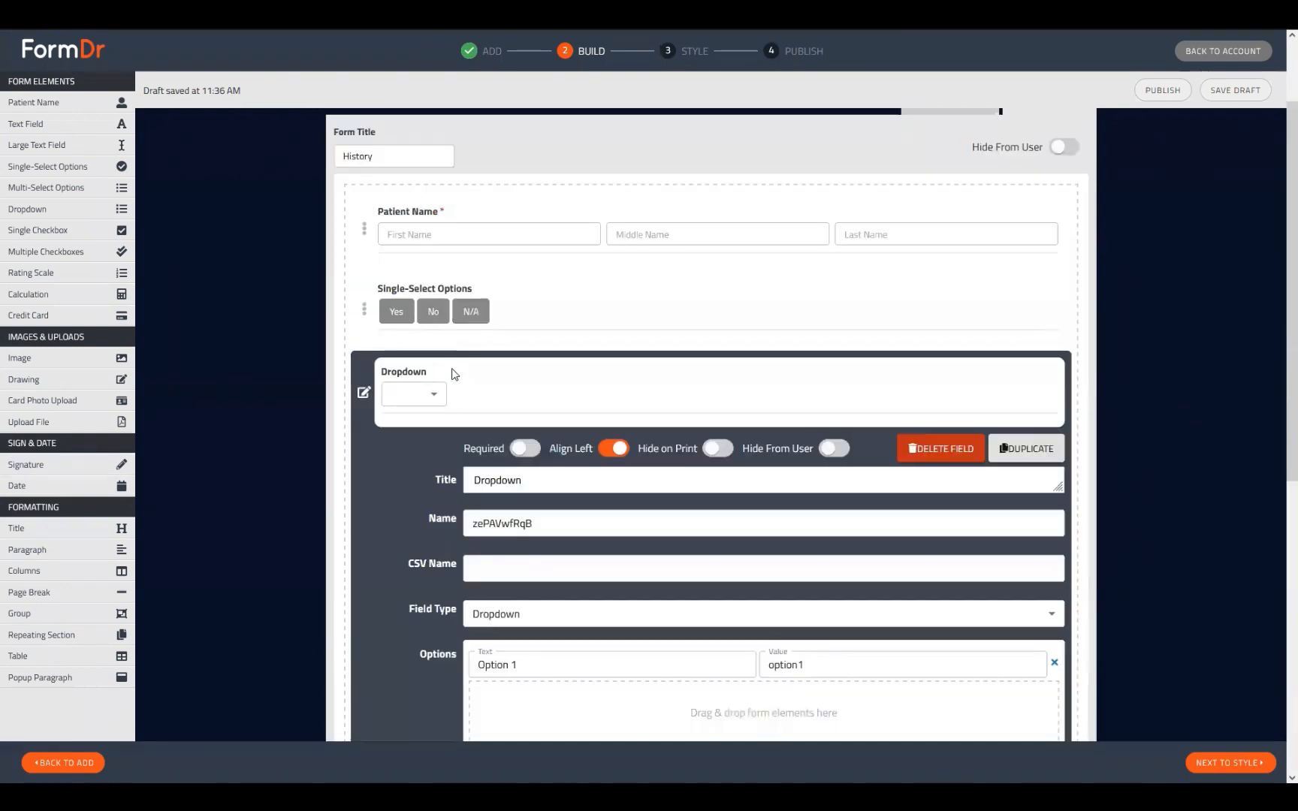
scroll(454, 373, down, 2)
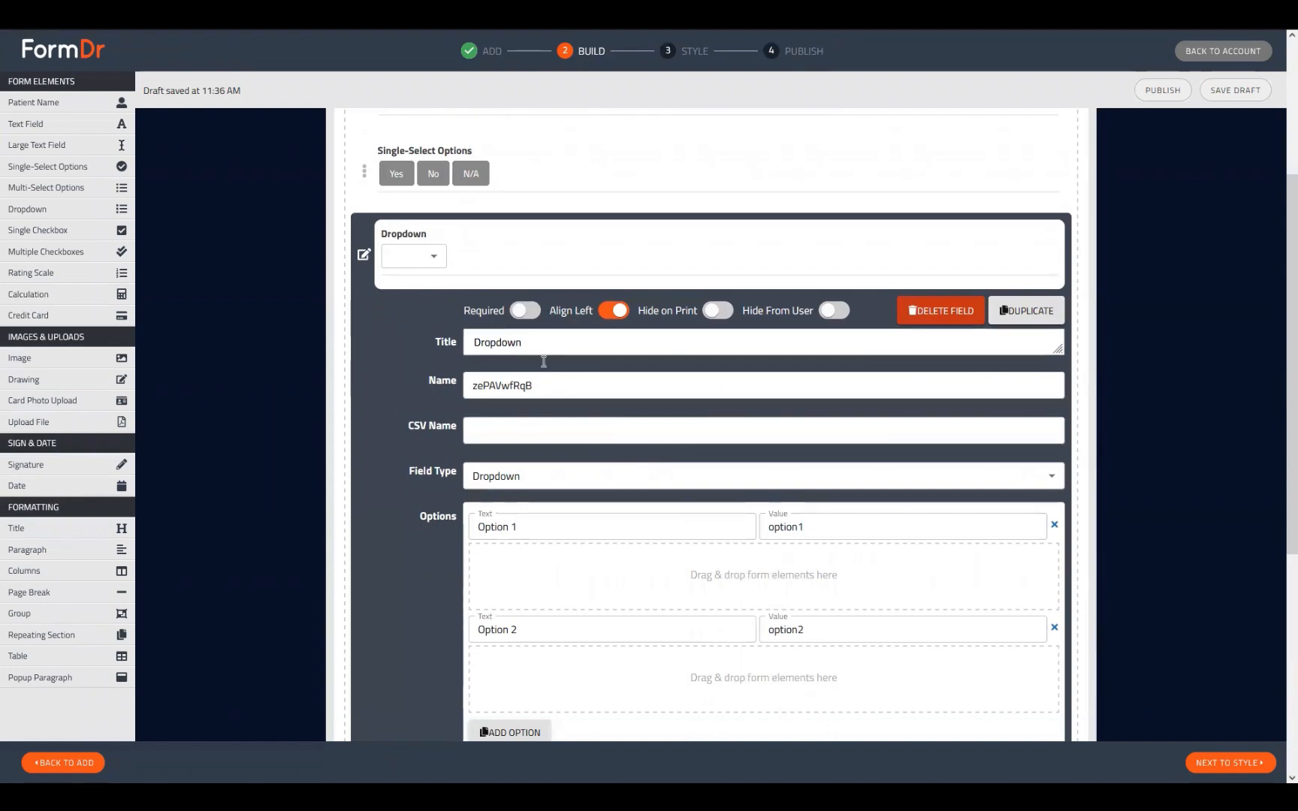
scroll(585, 324, up, 1)
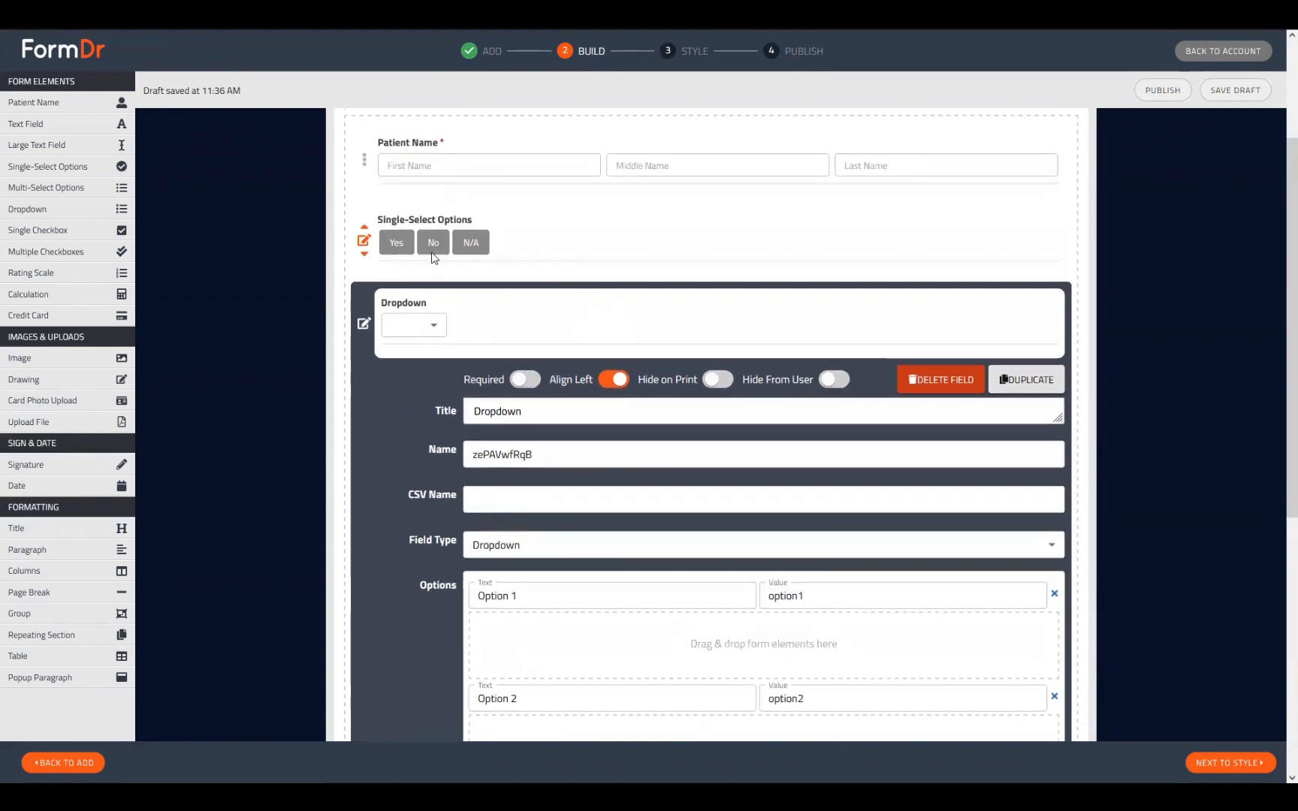
mouse_move(410, 270)
scroll(624, 466, down, 4)
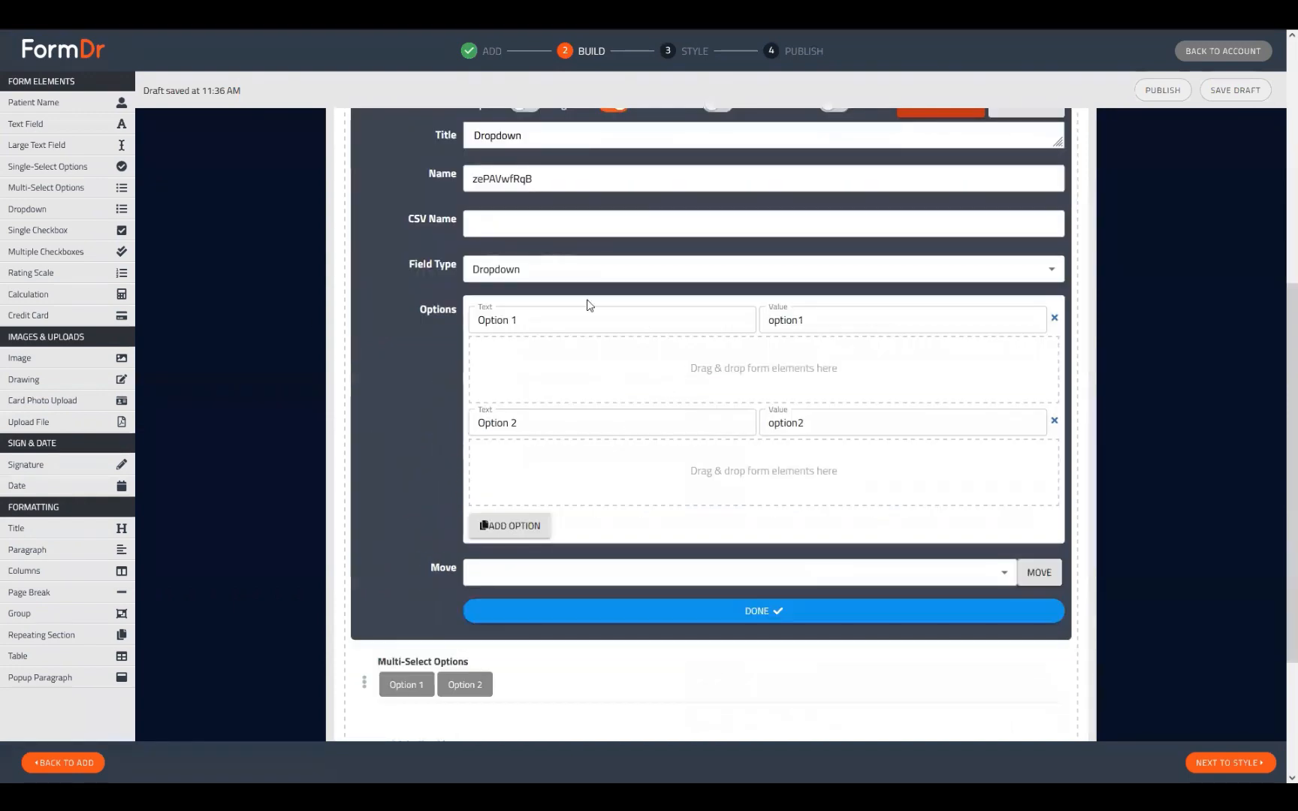
click(523, 530)
key(Return)
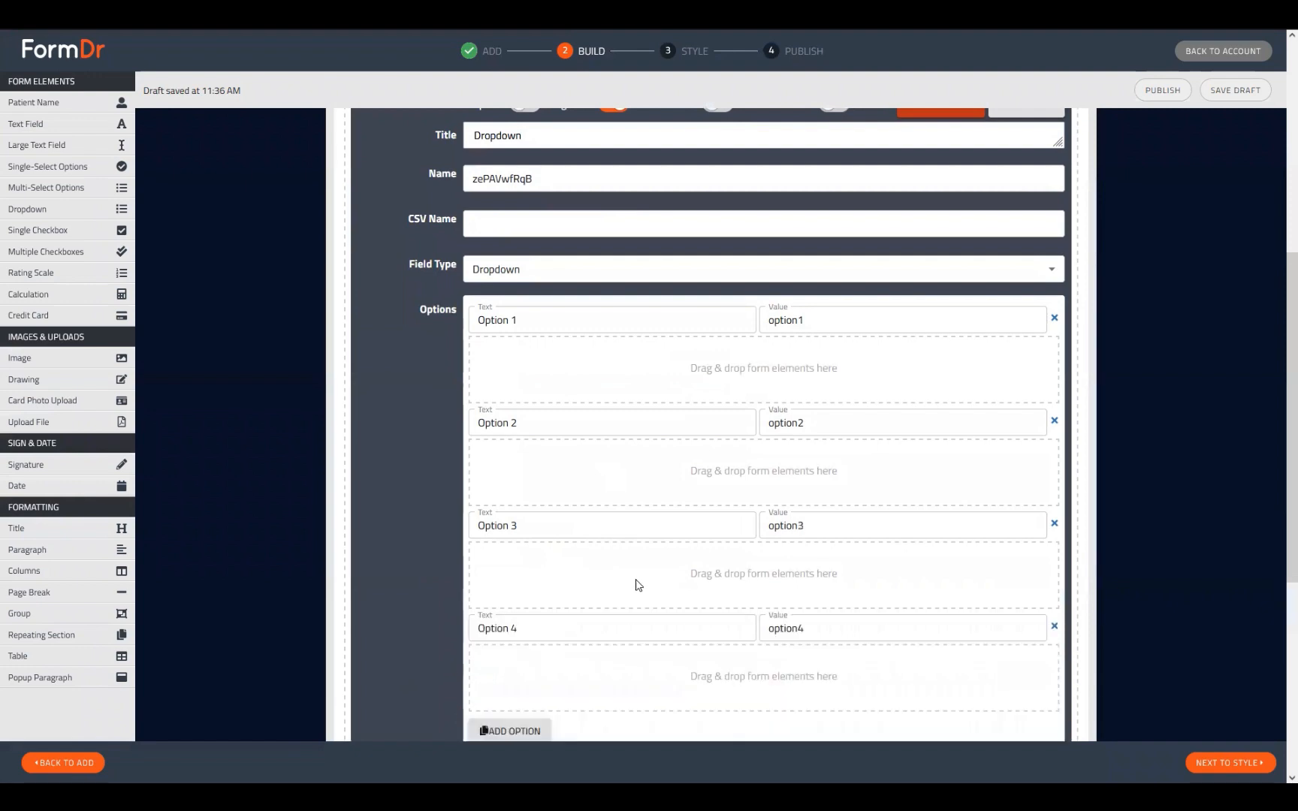
key(Return)
scroll(482, 565, down, 2)
scroll(483, 565, up, 5)
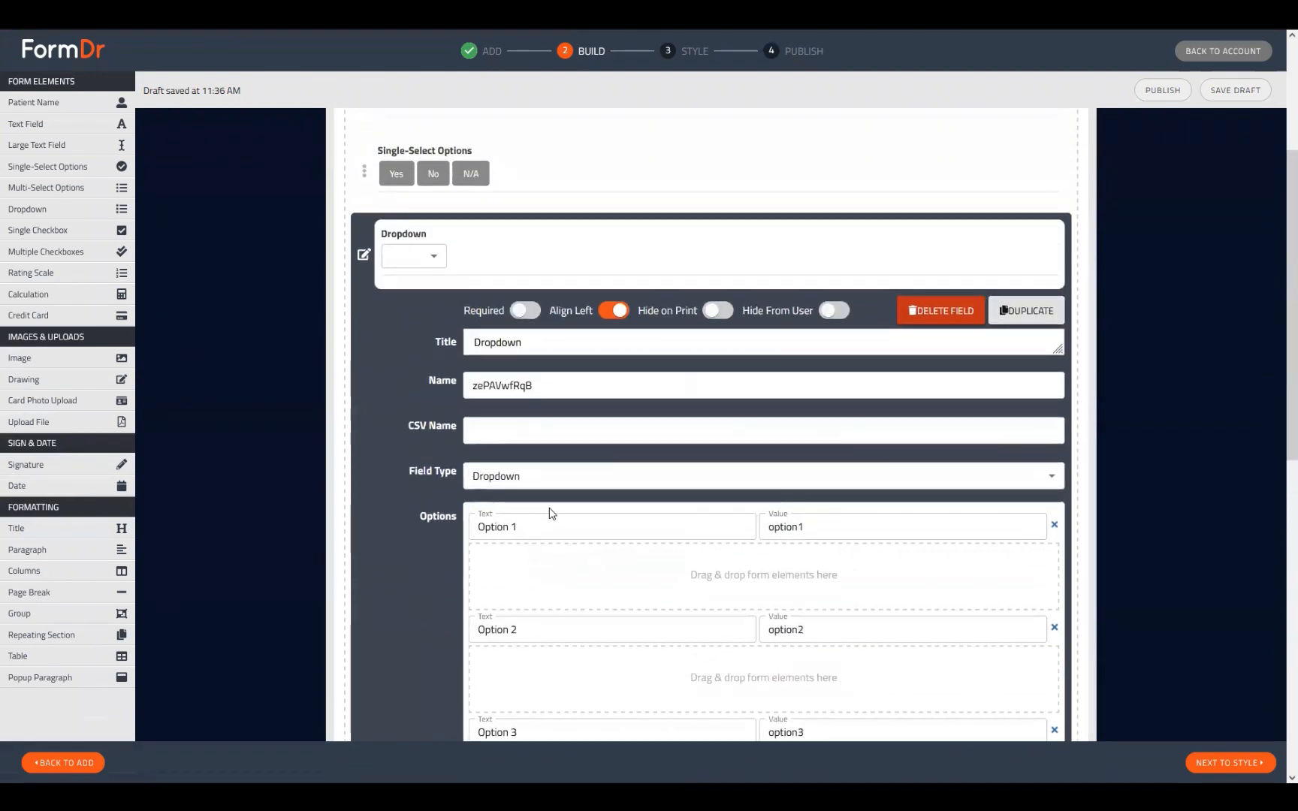
Preview the Dropdown field's list of choices and close the field's settings
click(410, 257)
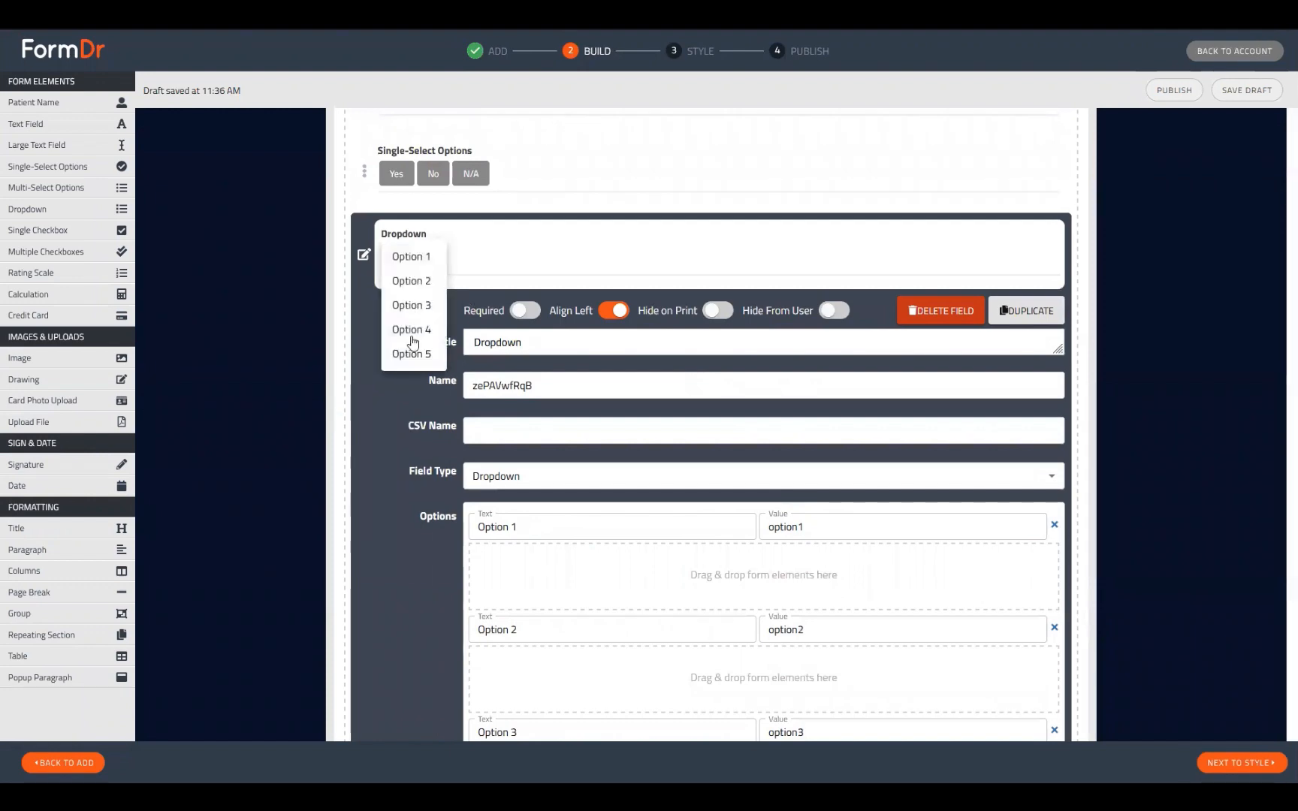
click(366, 254)
click(363, 254)
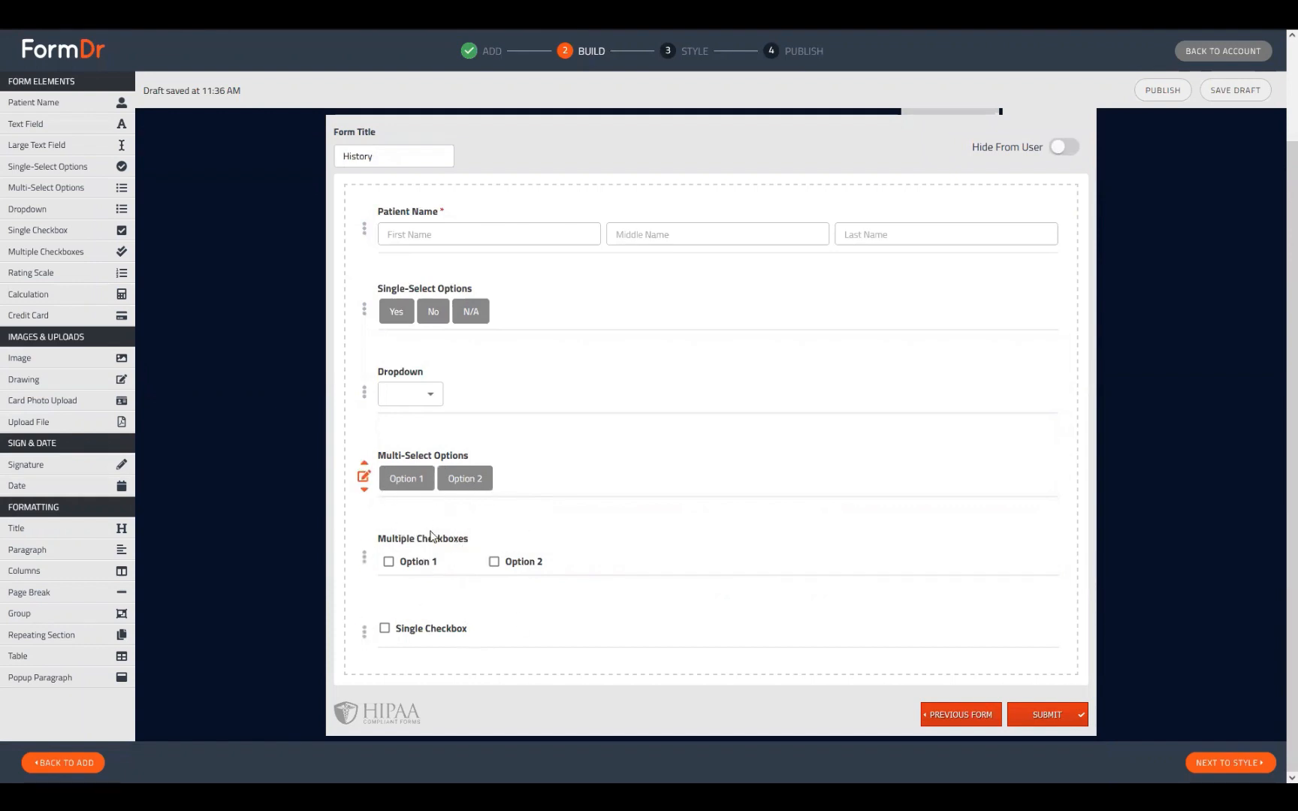
Open the Multi-Select Options field's settings and review its available options
click(364, 477)
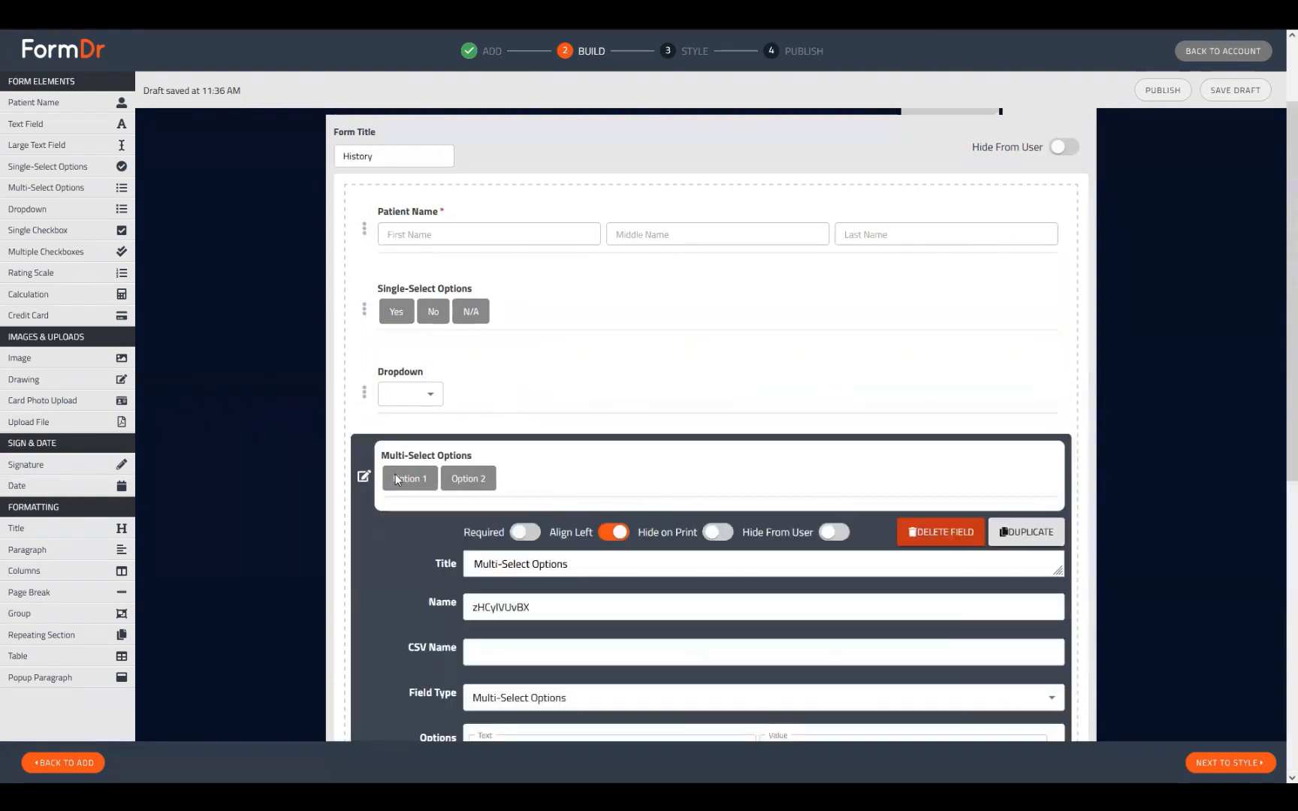
scroll(395, 473, down, 2)
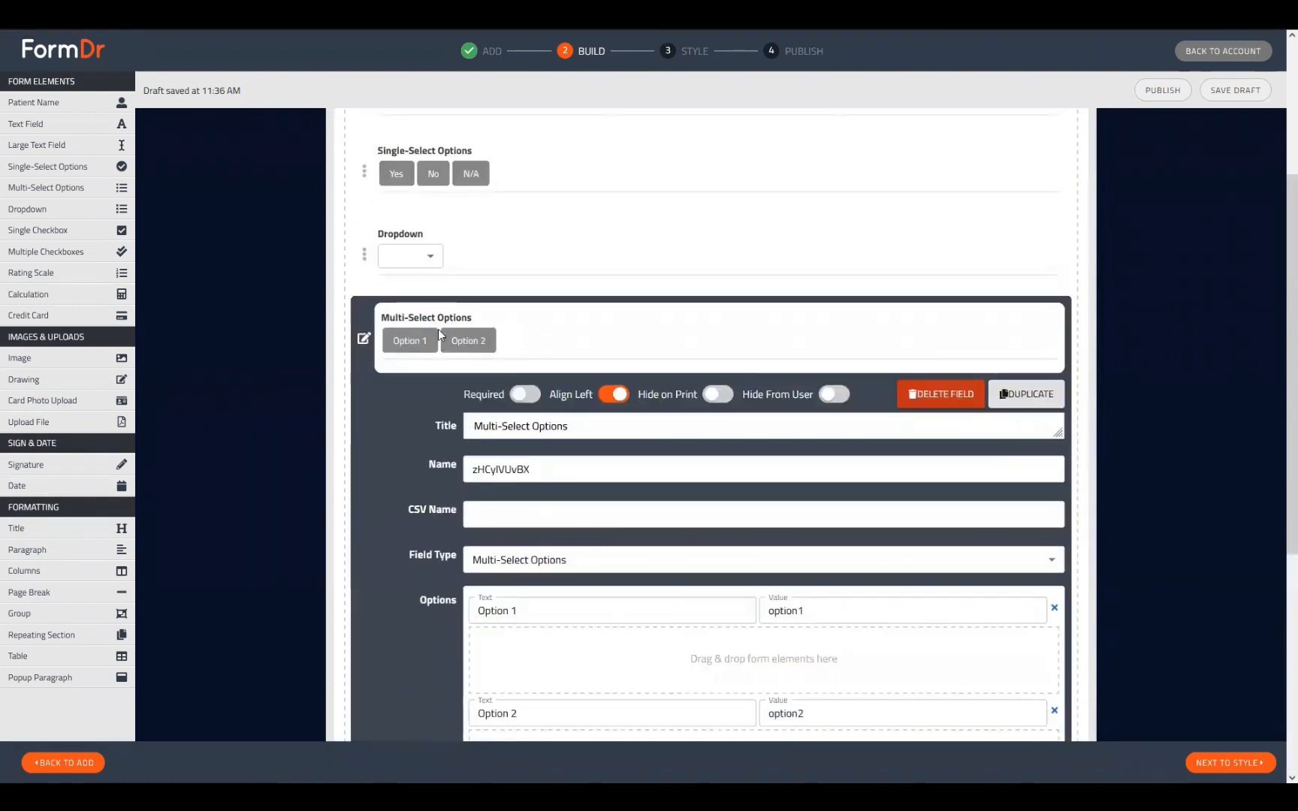
scroll(438, 332, down, 2)
scroll(565, 587, up, 2)
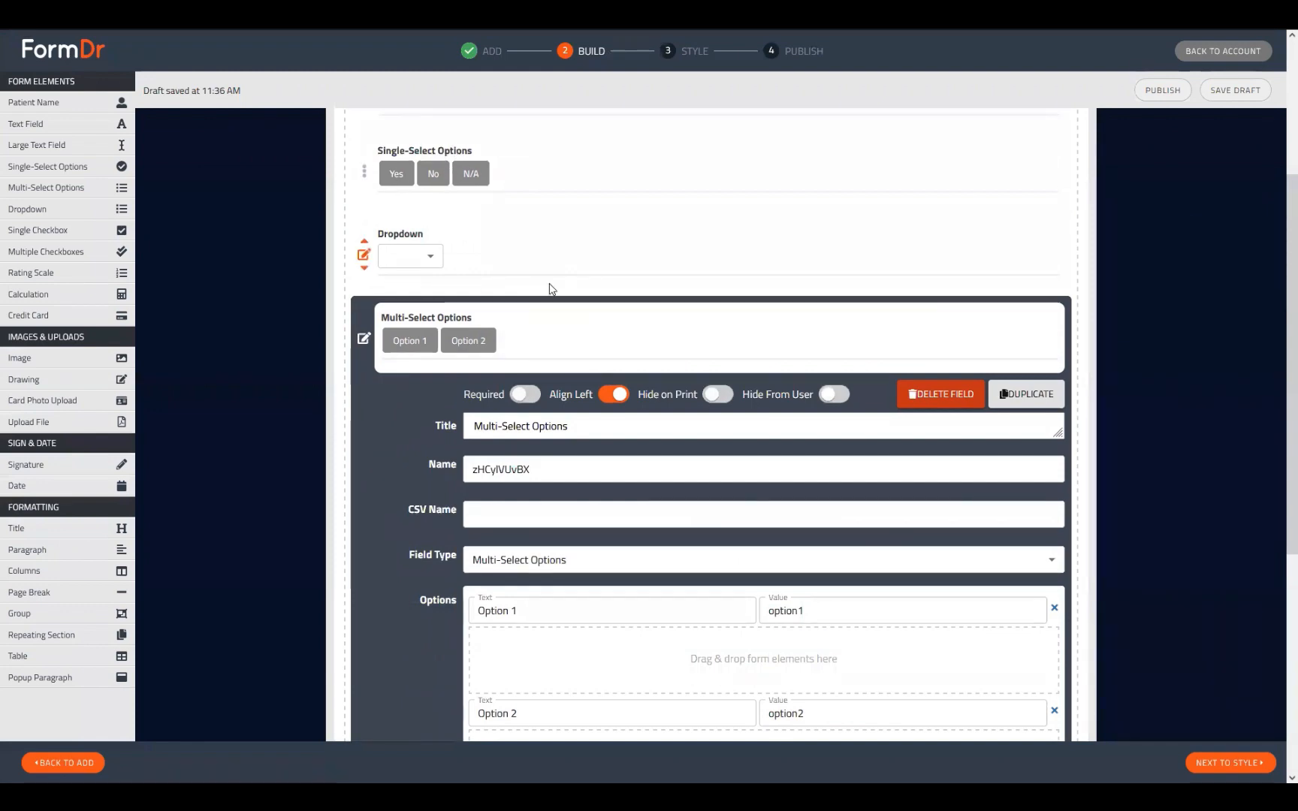
Add Option 3 through Option 13 to the Multi-Select Options field
scroll(549, 289, down, 3)
click(513, 613)
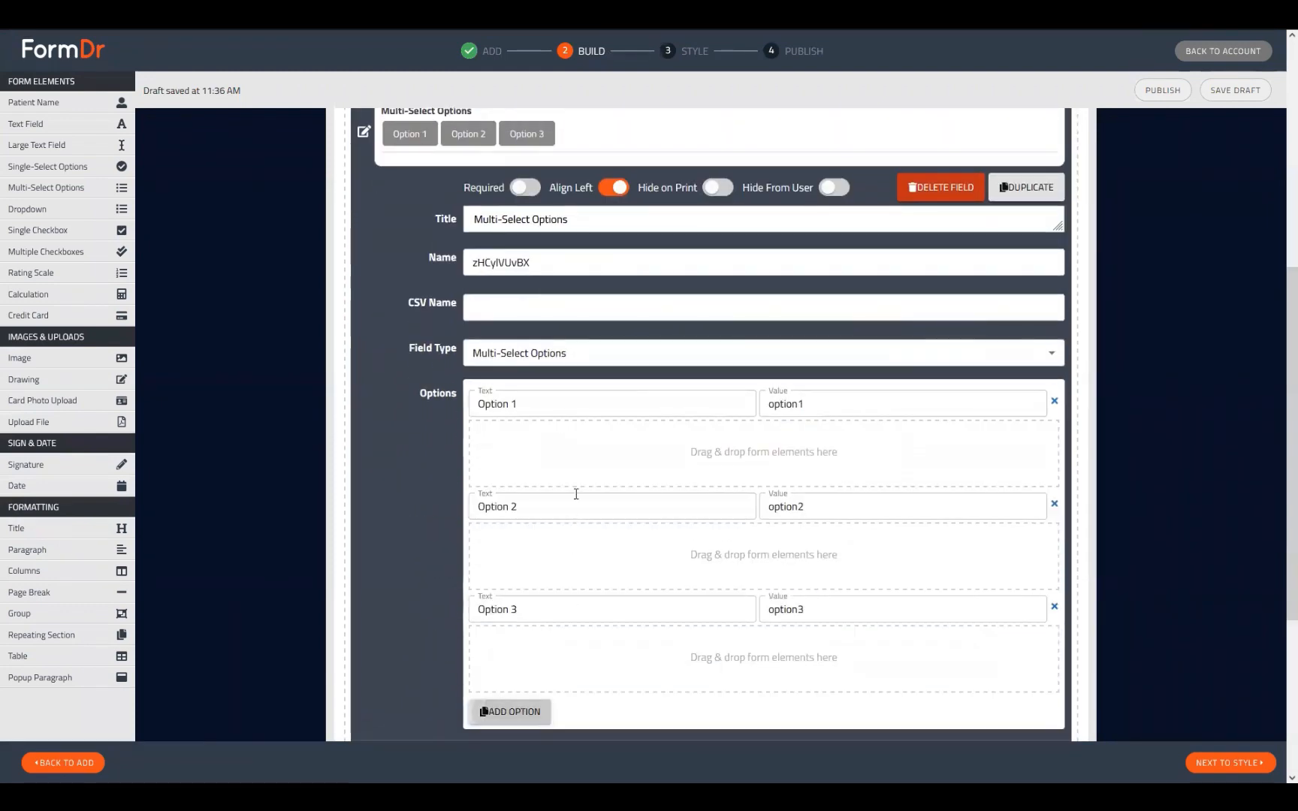
scroll(568, 448, up, 1)
scroll(519, 484, down, 5)
double_click(524, 513)
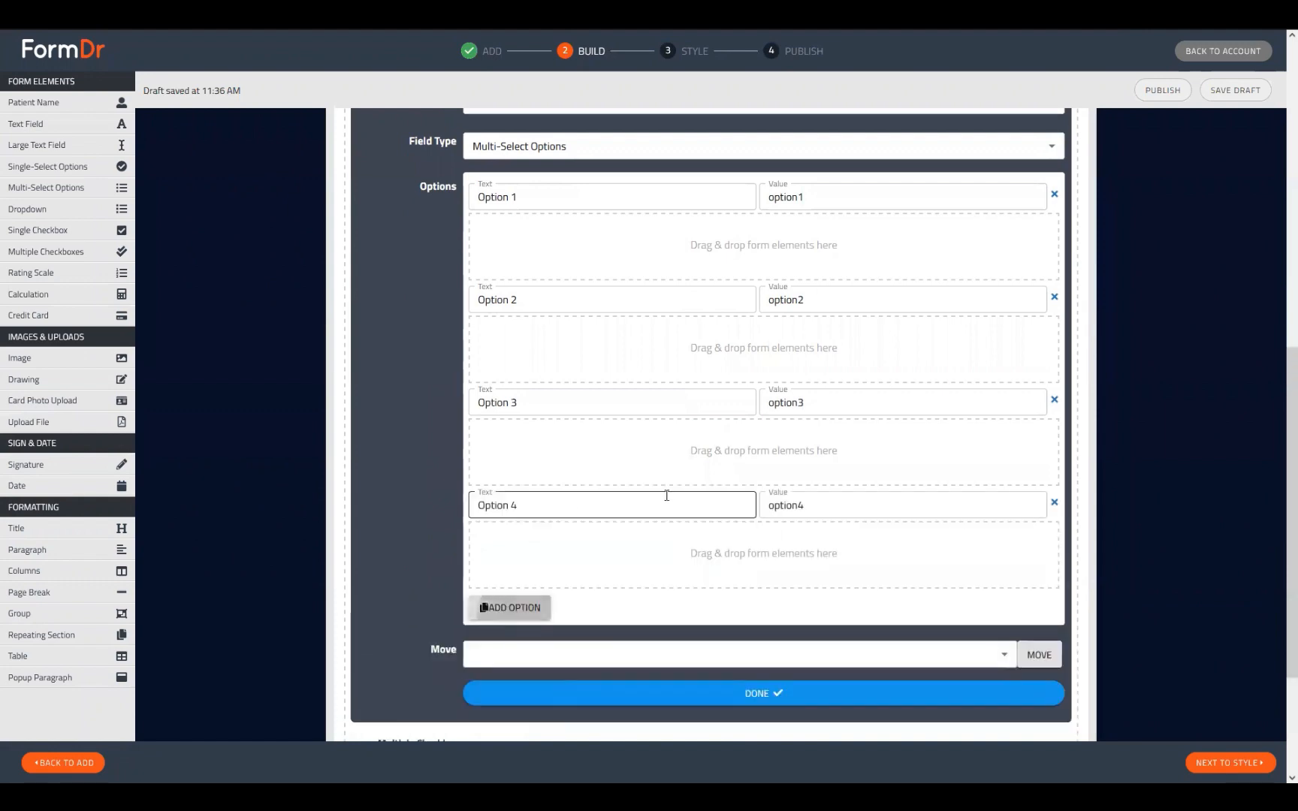
scroll(686, 514, up, 5)
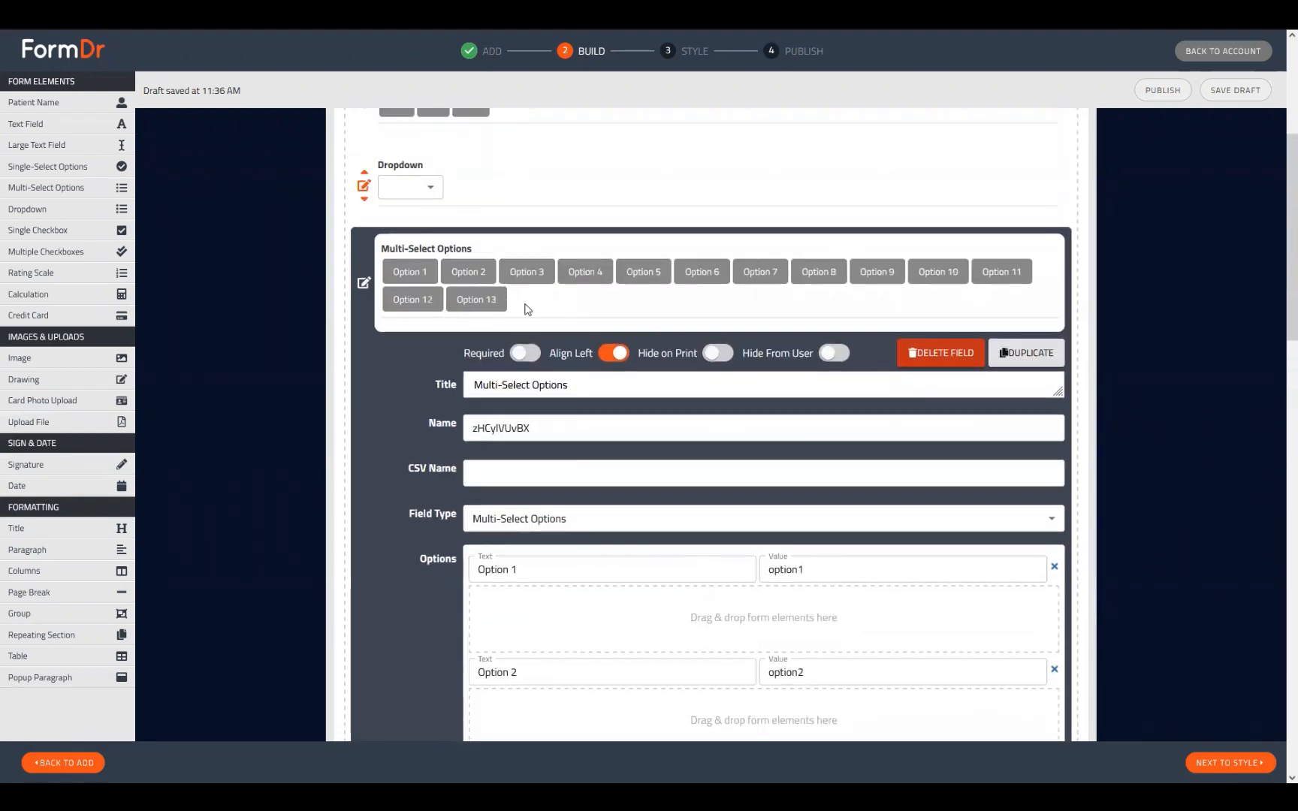
Lengthen the first multi-select option's text to Option 1 repeated four times
click(570, 565)
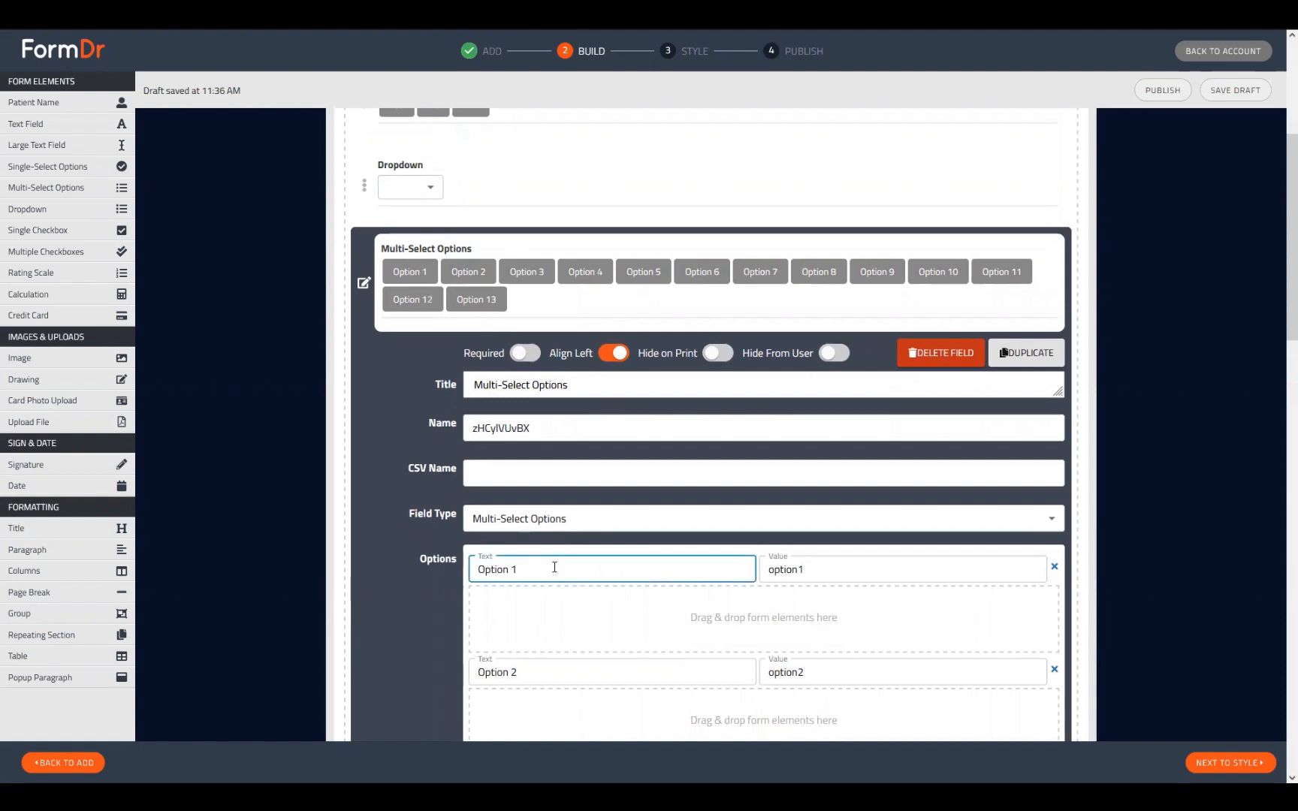
triple_click(554, 567)
key(ctrl+x)
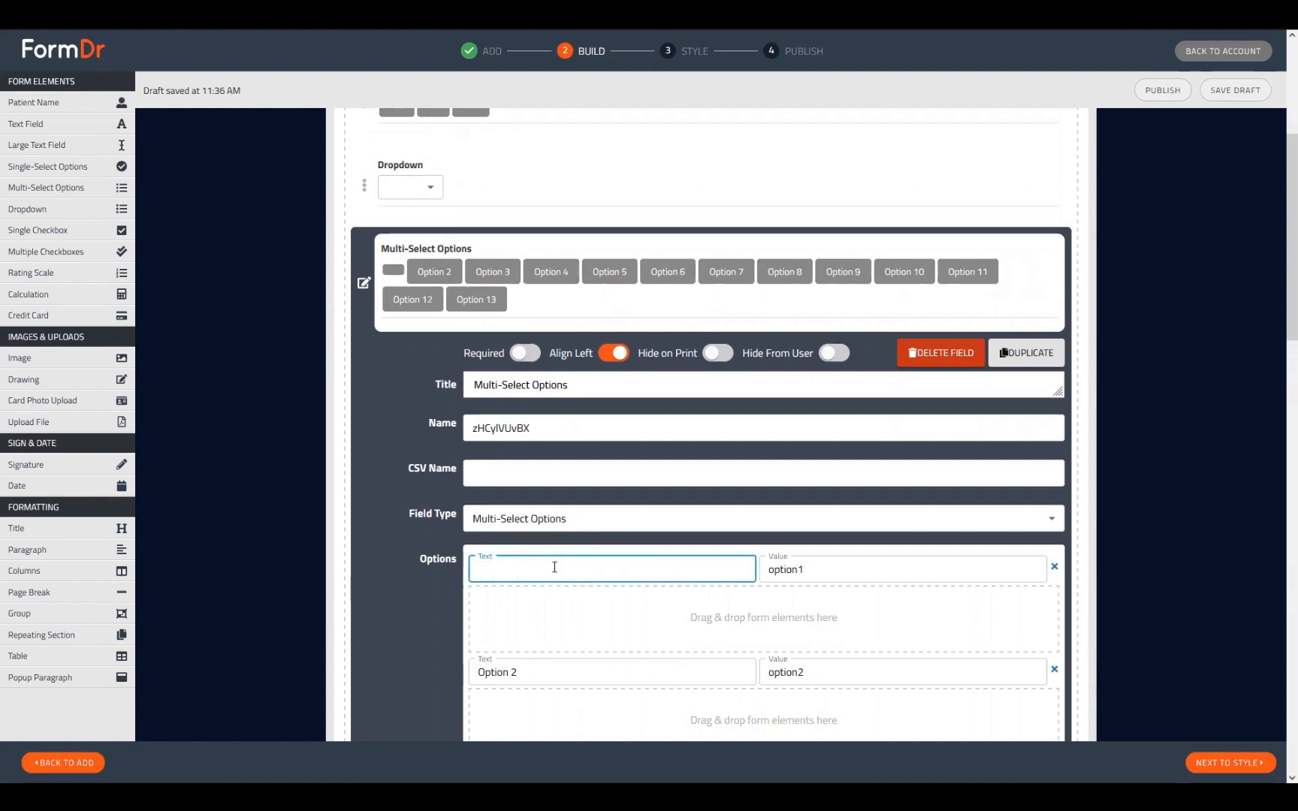
key(ctrl+v)
key(ctrl+v)
key(ctrl+v)
key(ctrl+v)
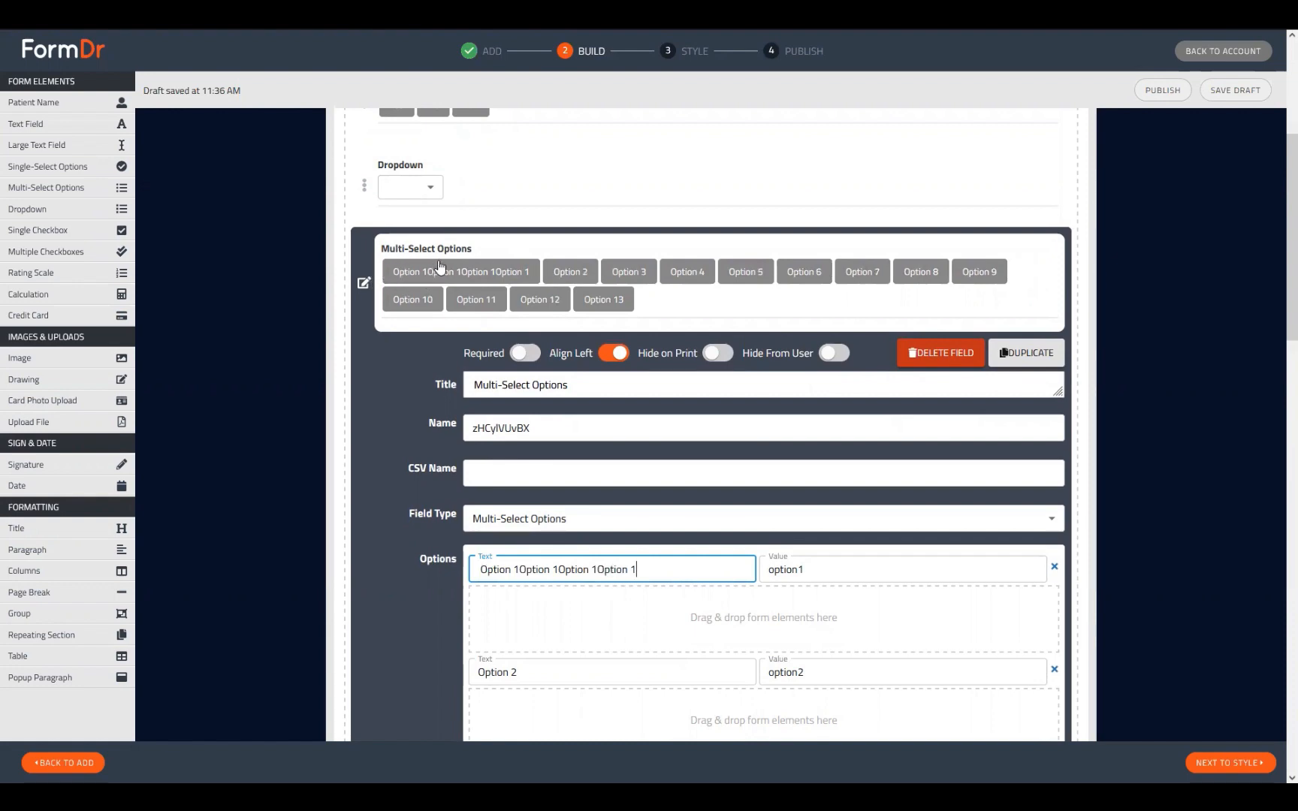
Restore the first multi-select option's text to Option 1 and close the Multi-Select Options field's settings
scroll(663, 139, down, 2)
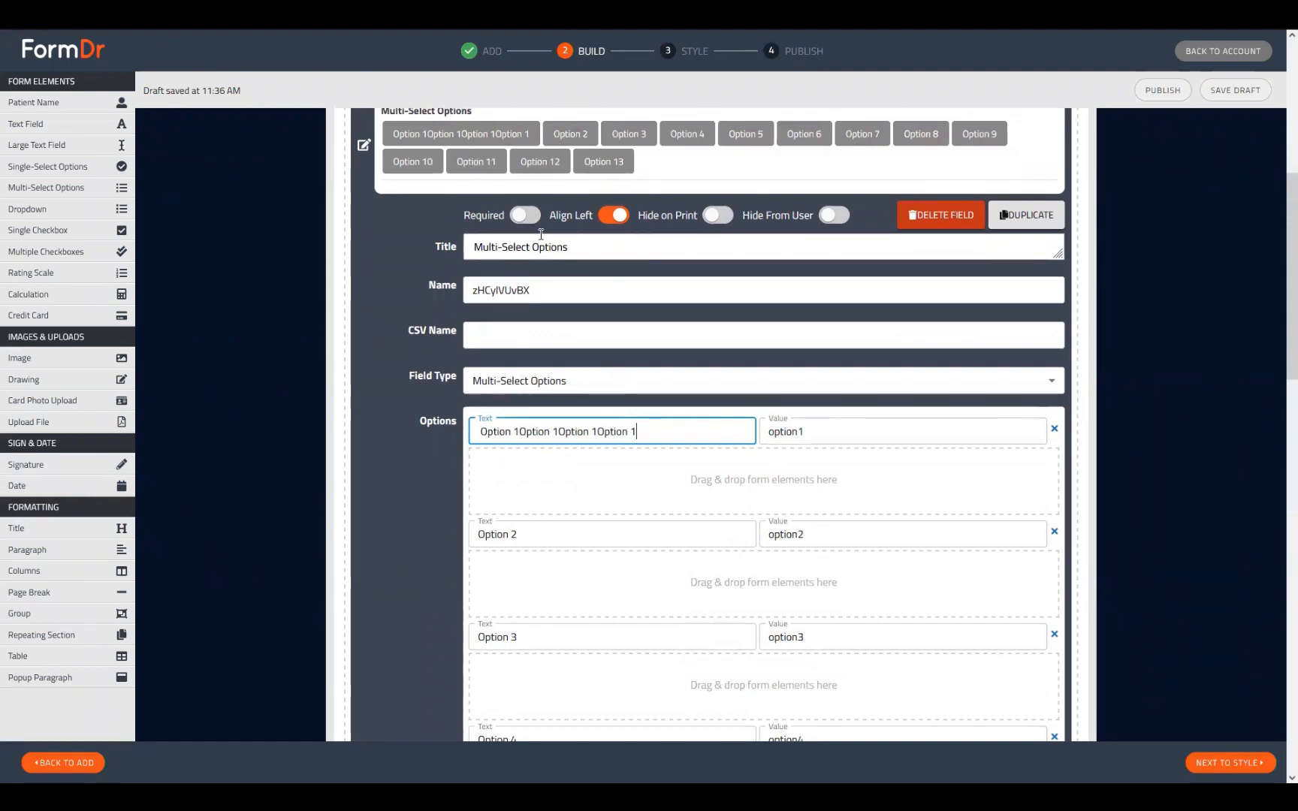
scroll(579, 394, up, 1)
key(BackSpace)
key(BackSpace)
key(BackSpace)
key(BackSpace)
key(BackSpace)
key(BackSpace)
key(BackSpace)
key(BackSpace)
key(BackSpace)
key(BackSpace)
key(BackSpace)
key(BackSpace)
key(BackSpace)
key(BackSpace)
key(BackSpace)
key(BackSpace)
key(BackSpace)
key(BackSpace)
key(BackSpace)
key(BackSpace)
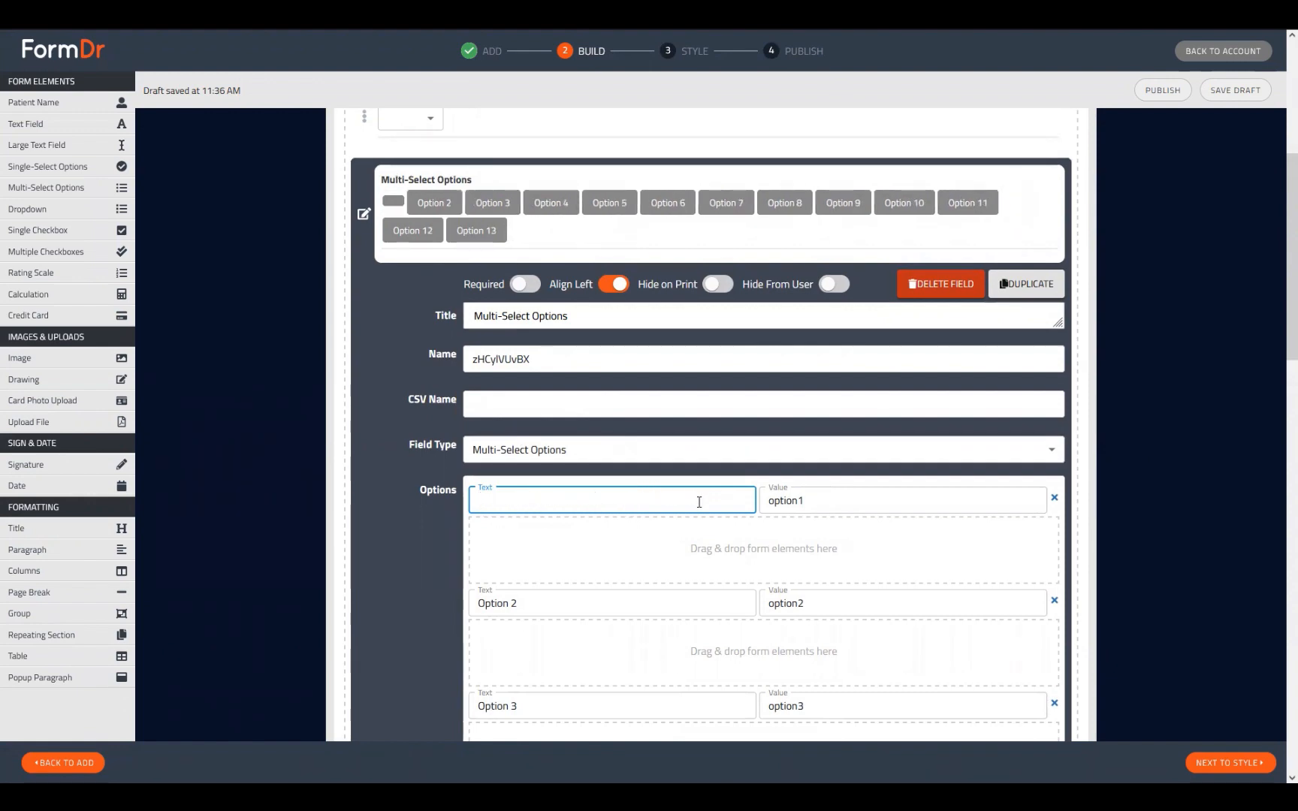
key(ctrl+z)
click(363, 216)
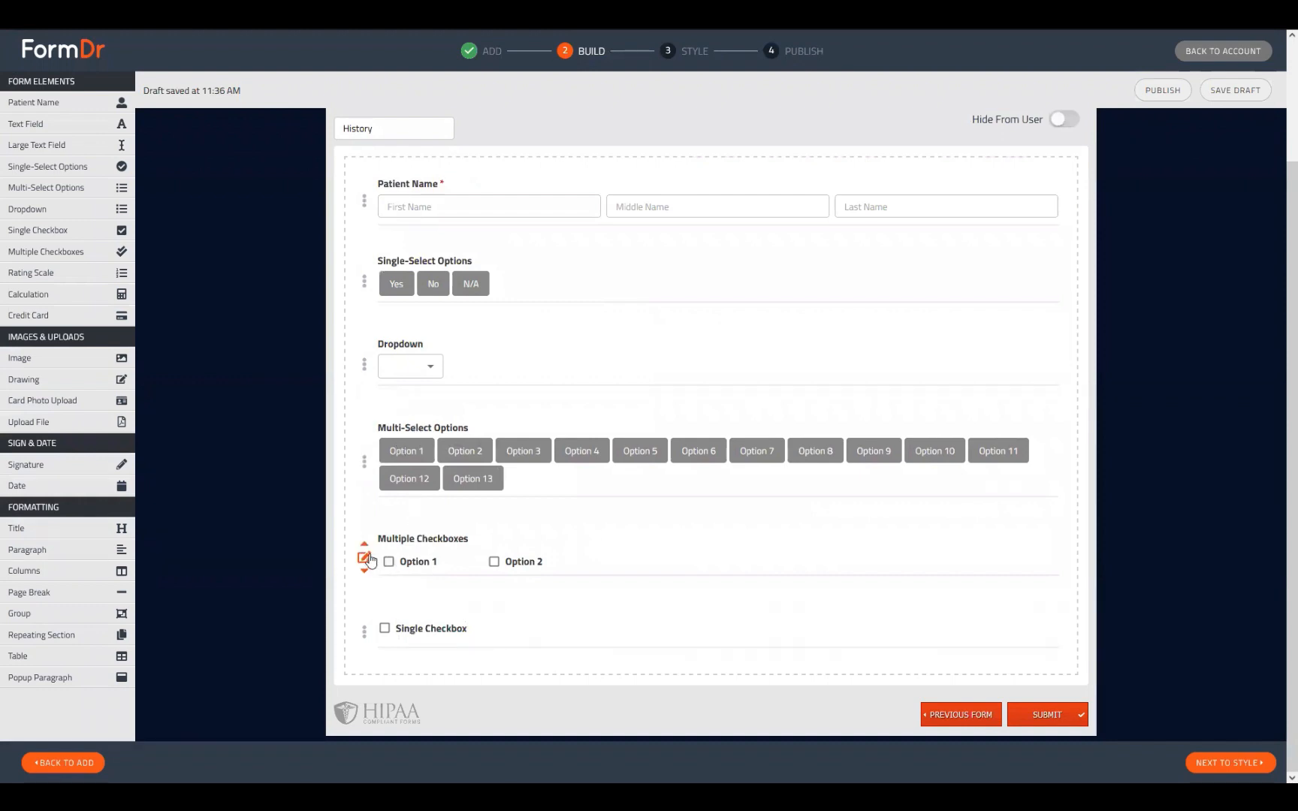
Open the Multiple Checkboxes field's settings and add Option 3 through Option 12
click(363, 557)
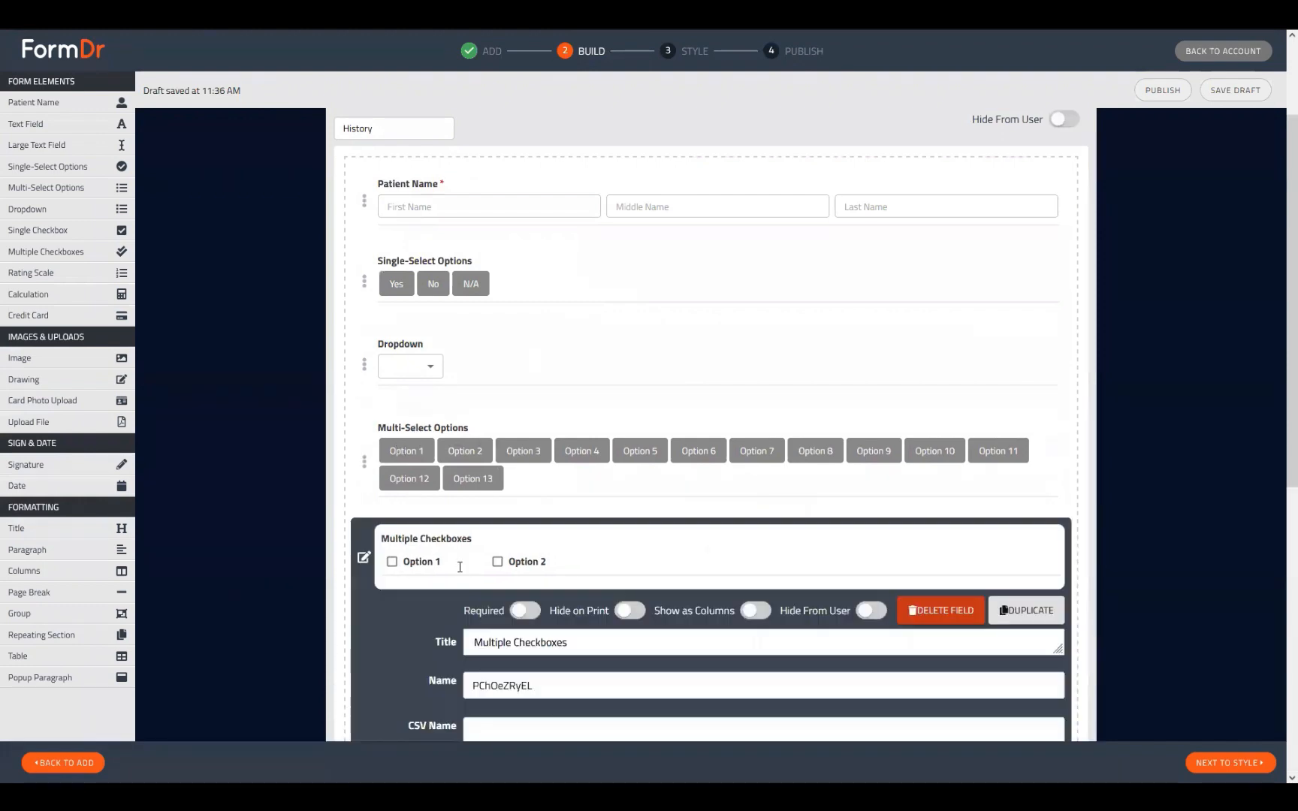
scroll(460, 567, down, 5)
click(497, 682)
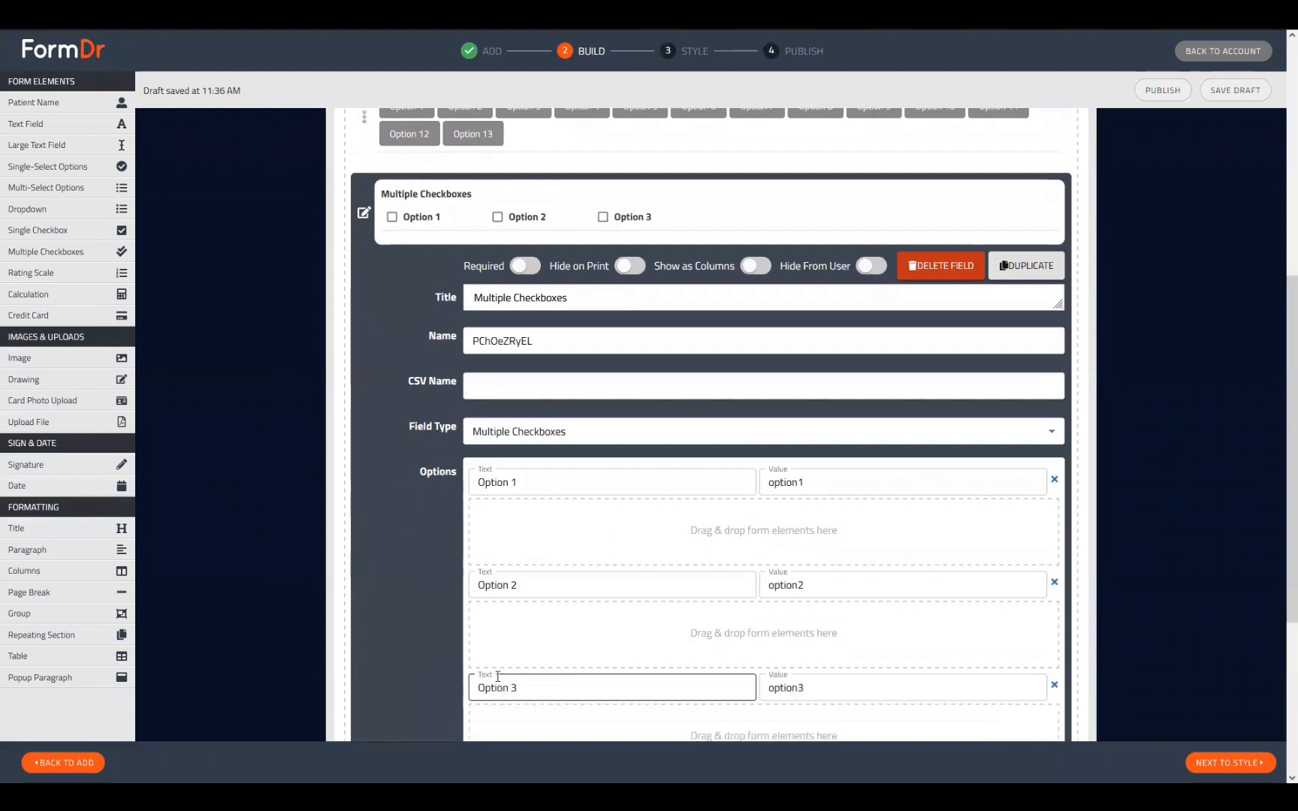
key(Return)
key(Return)
key(Return)
key(Return)
key(Return)
scroll(590, 555, up, 3)
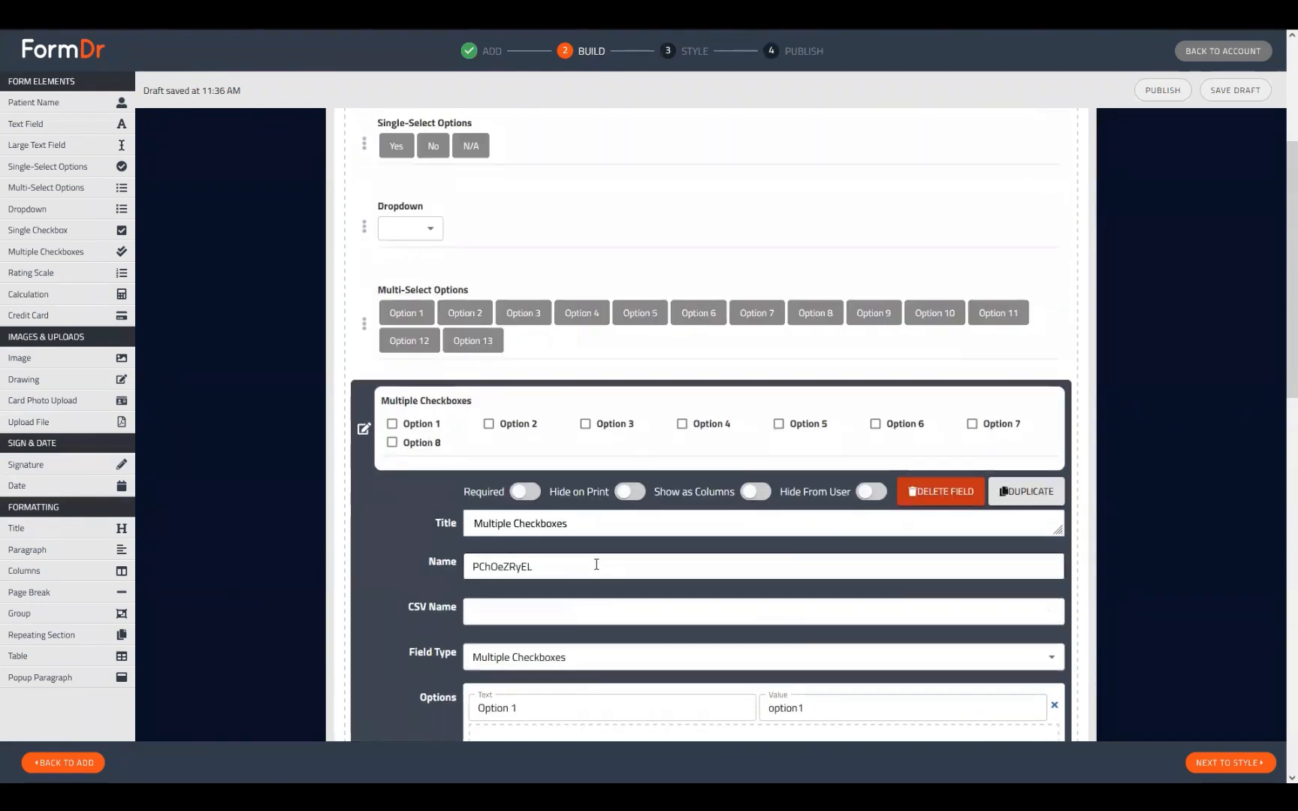
key(Return)
key(Return)
key(Return)
key(Return)
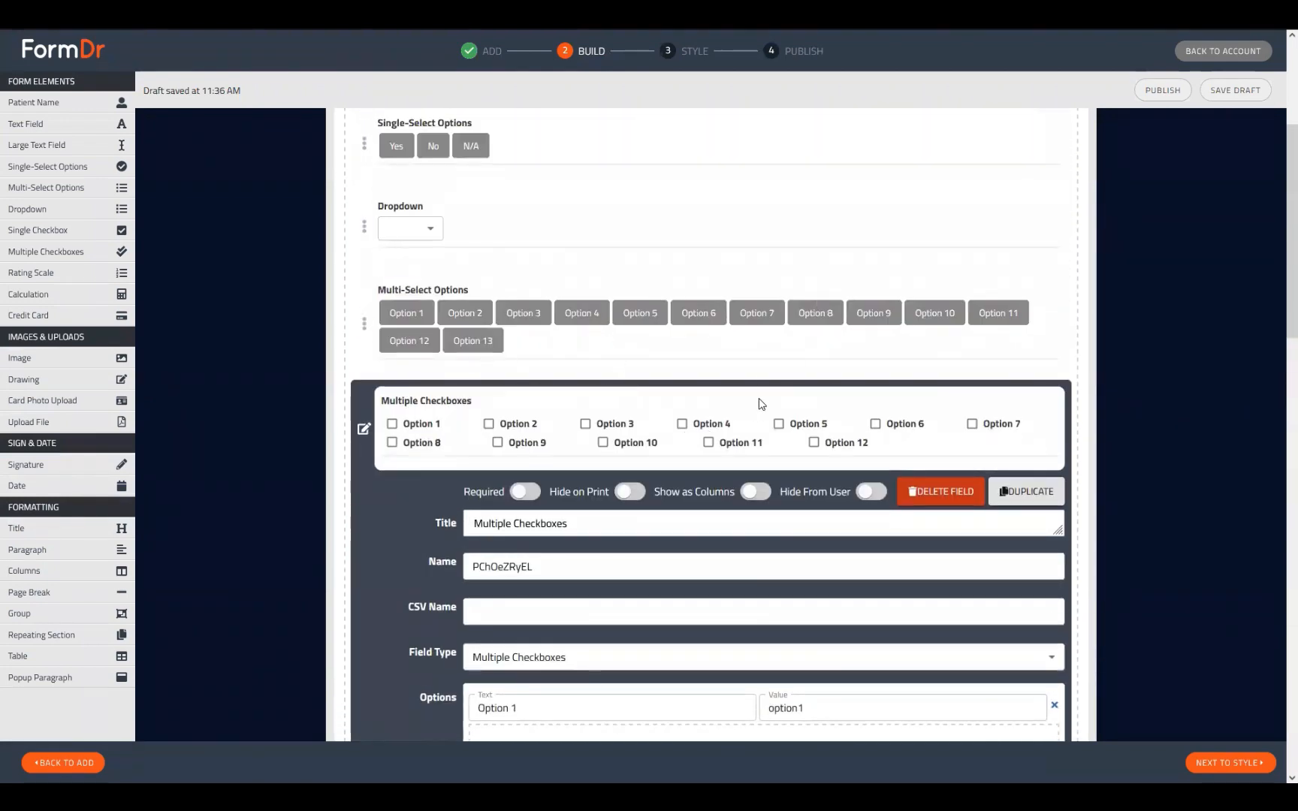
Show the Multiple Checkboxes options as columns with a columns number of 4, and close the field's settings
click(756, 492)
scroll(660, 497, down, 2)
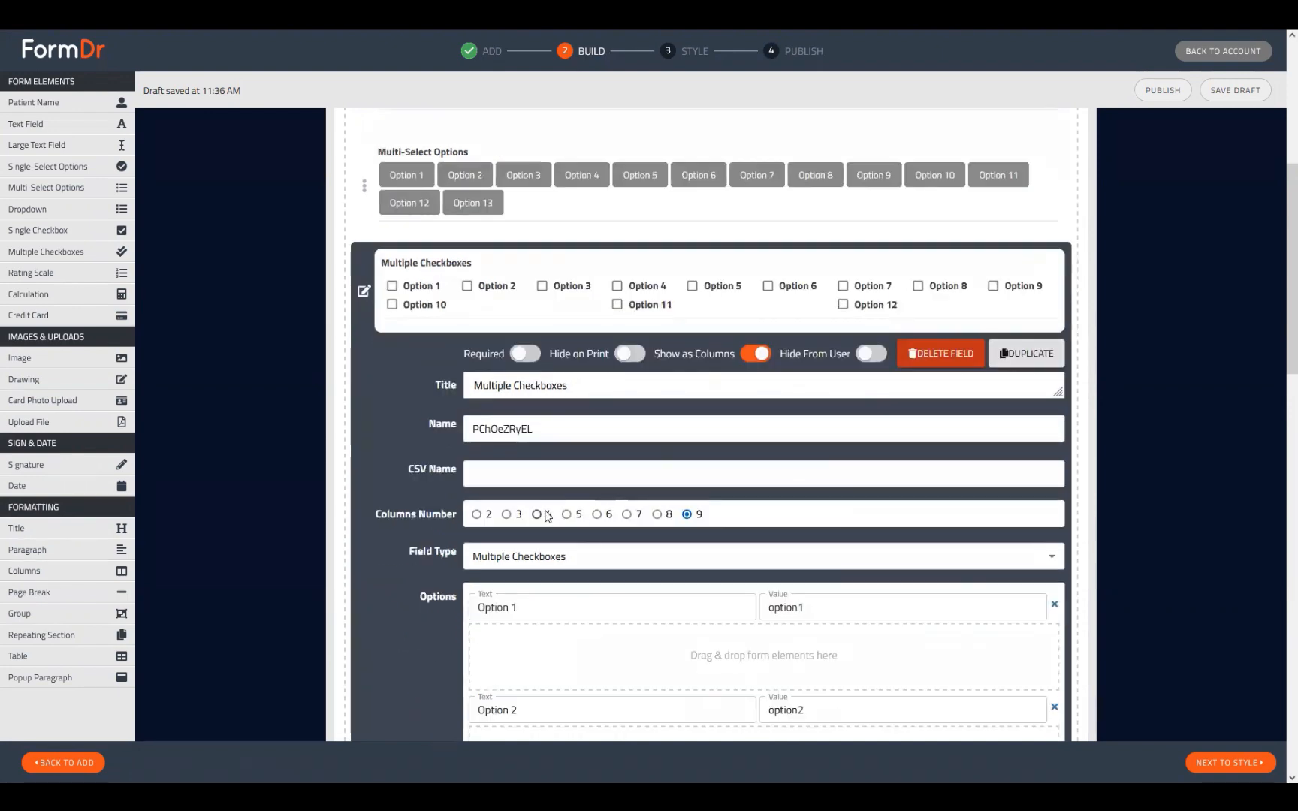
click(545, 515)
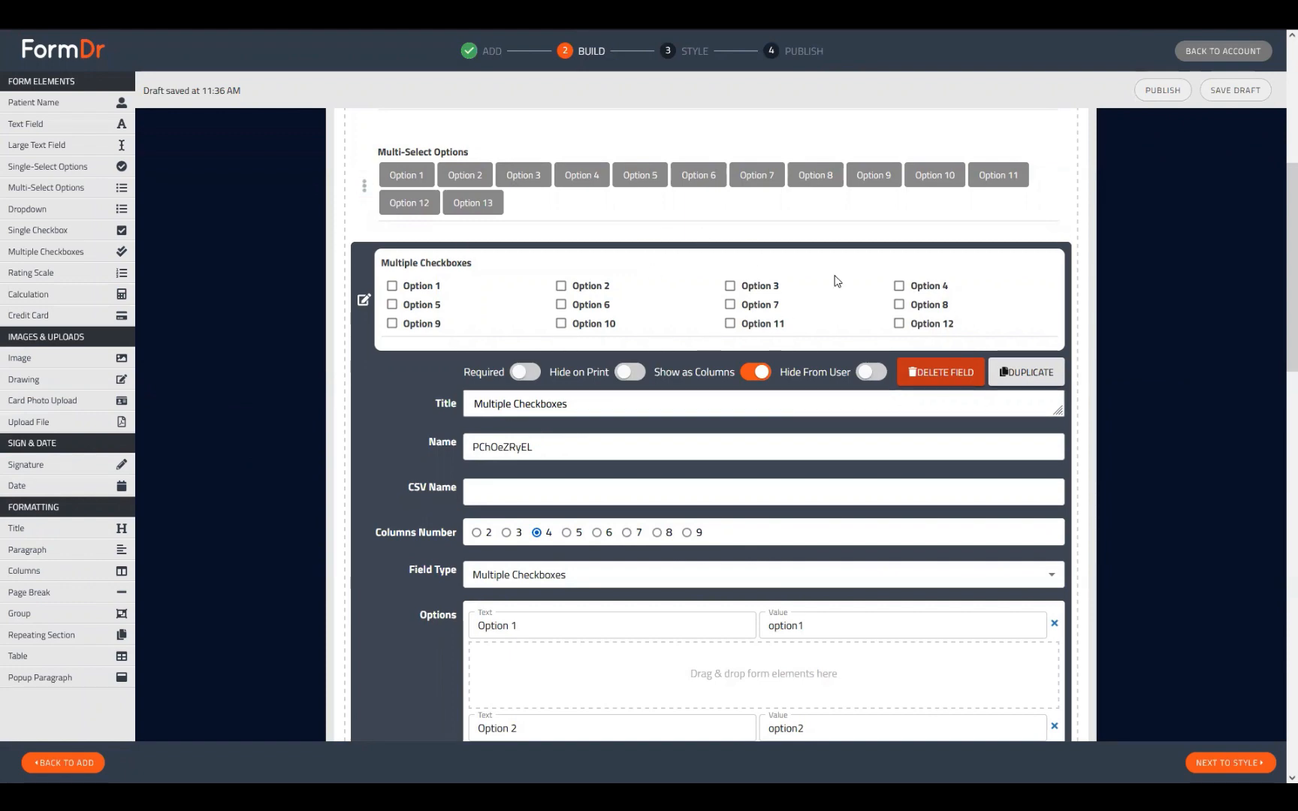
scroll(739, 381, down, 2)
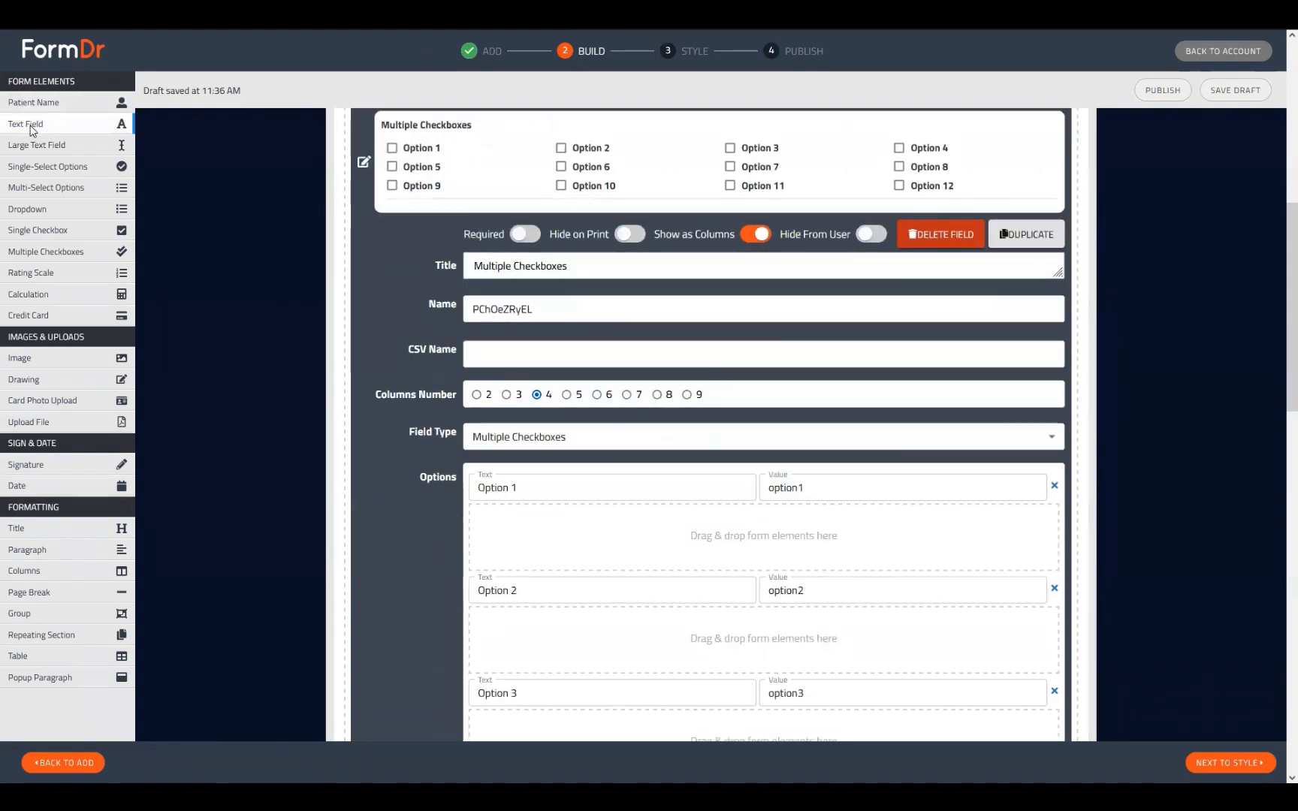
scroll(508, 349, up, 2)
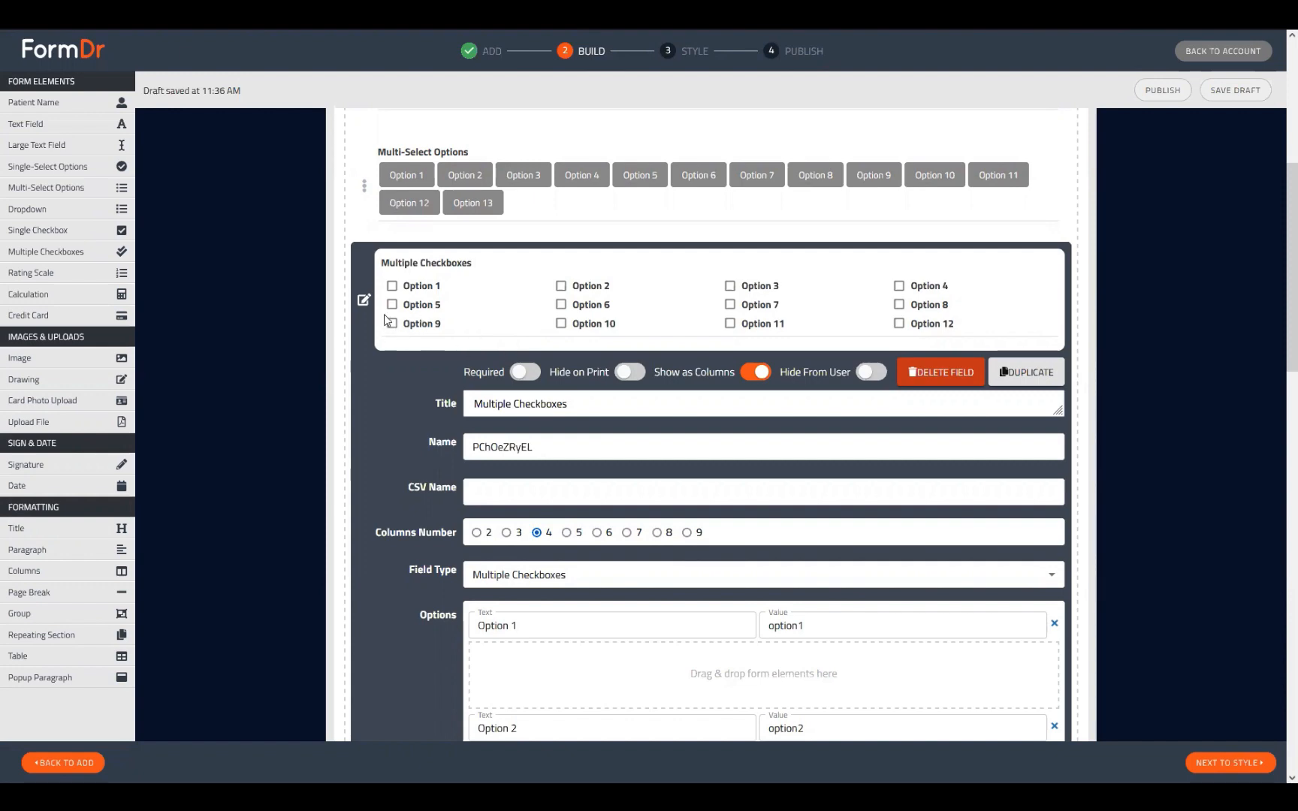
scroll(538, 473, down, 2)
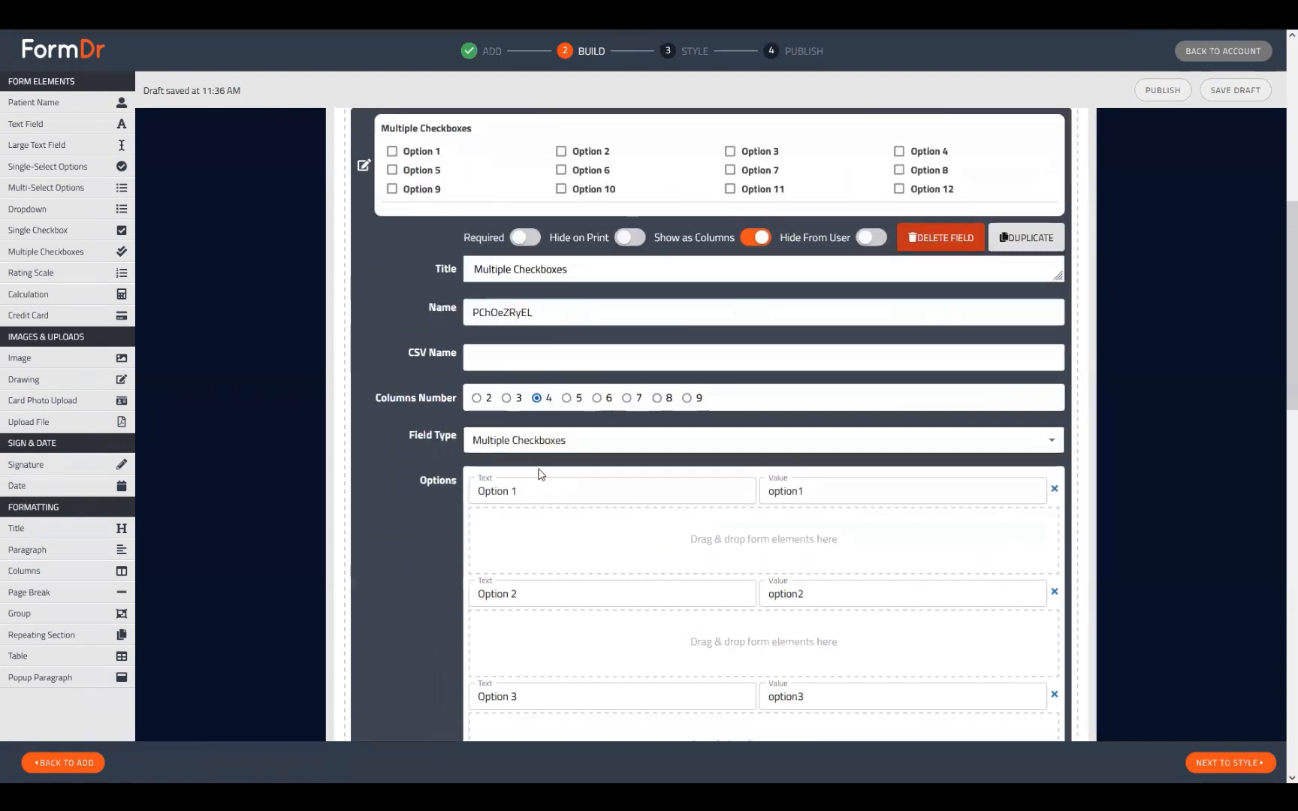
scroll(553, 478, up, 2)
scroll(367, 412, up, 1)
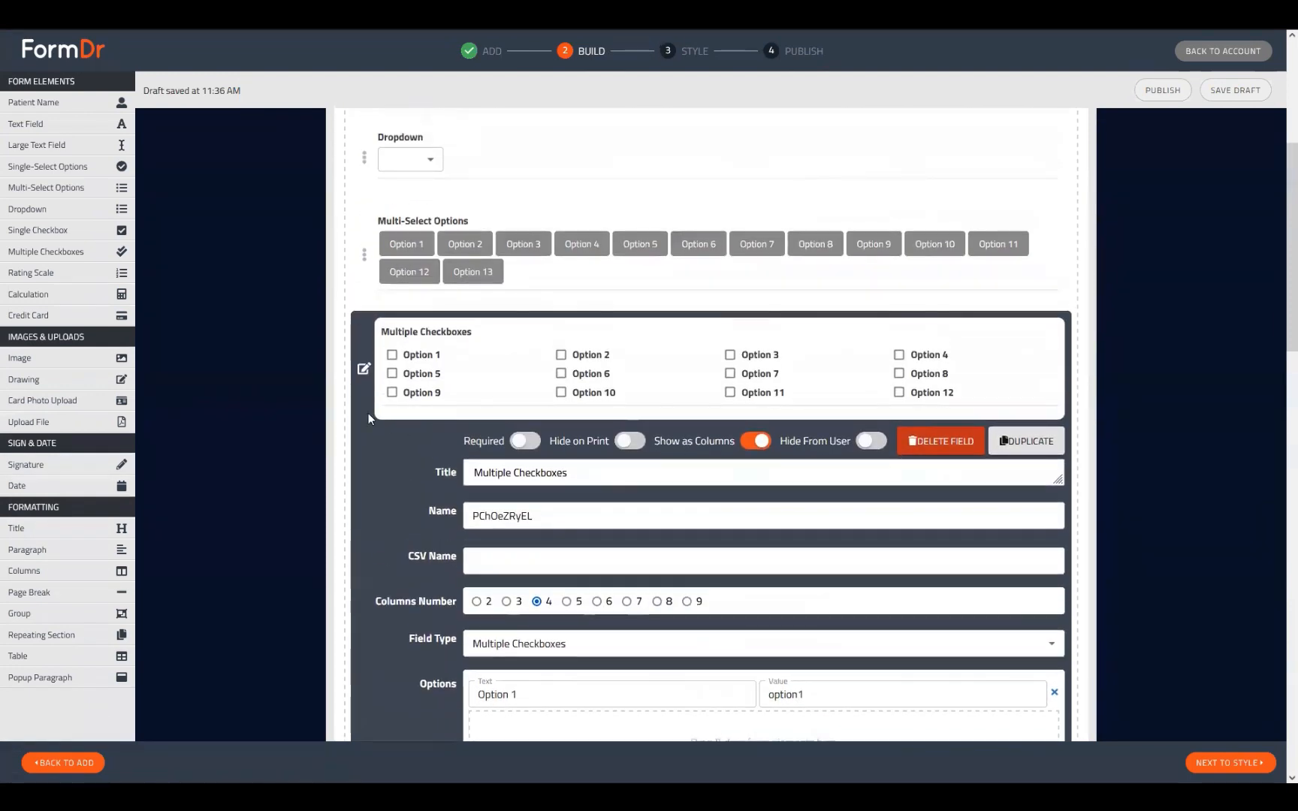
click(362, 368)
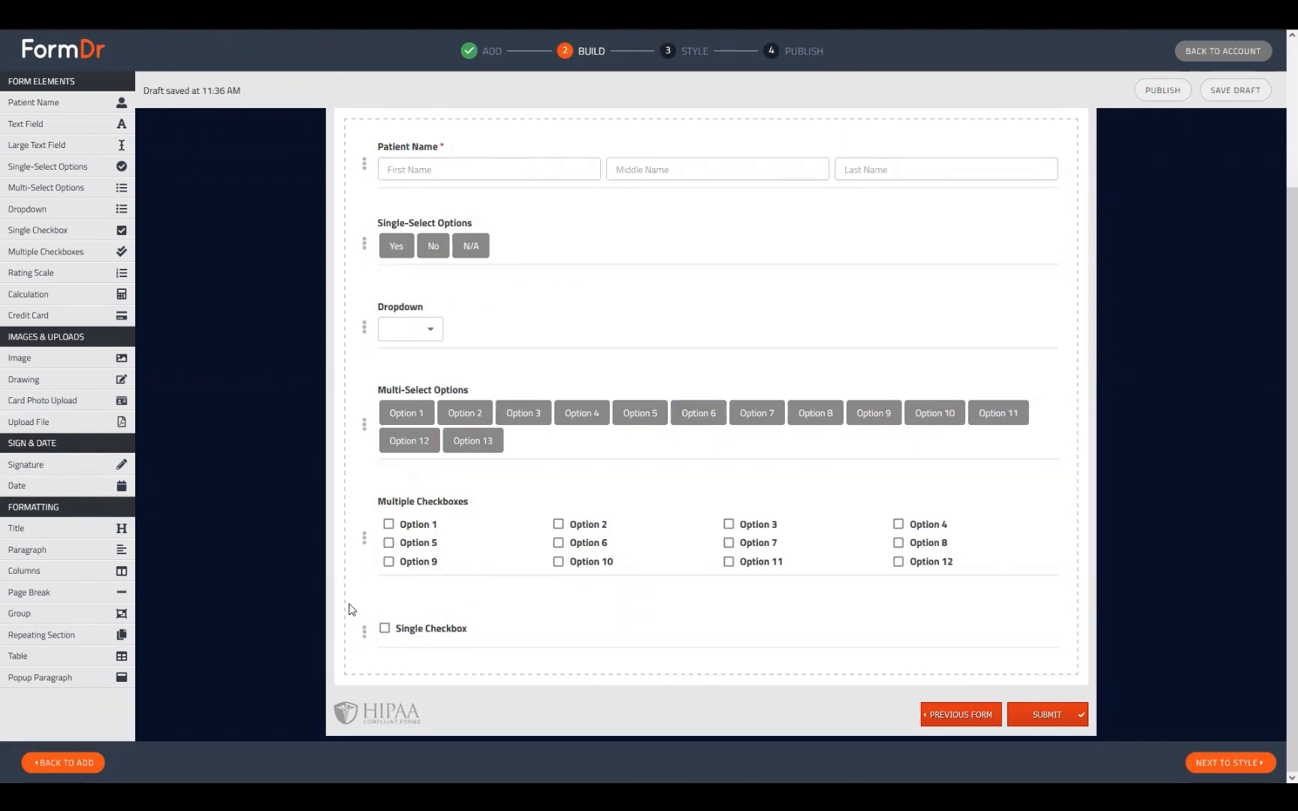
Make the Single Checkbox field conditional, leaving its conditional fields area empty, and close its settings
click(363, 628)
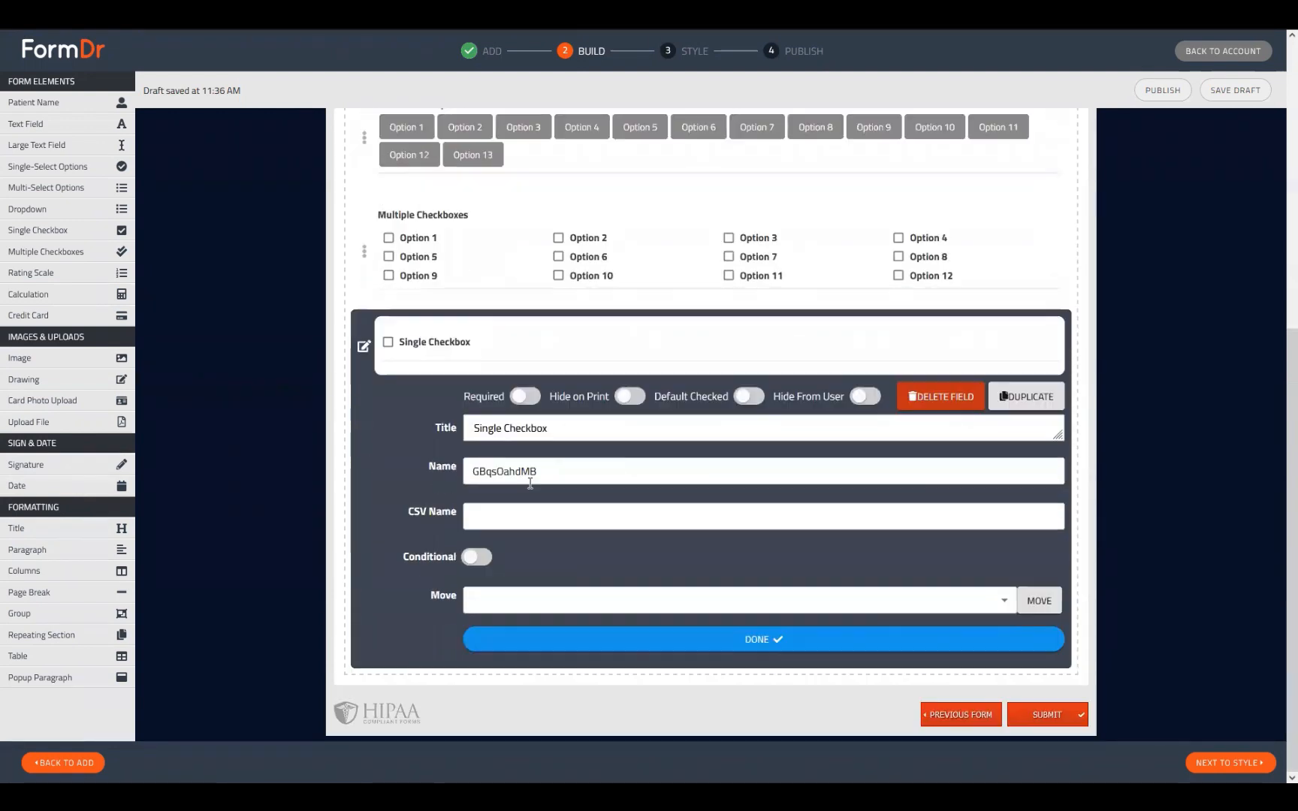
scroll(599, 425, down, 2)
click(483, 560)
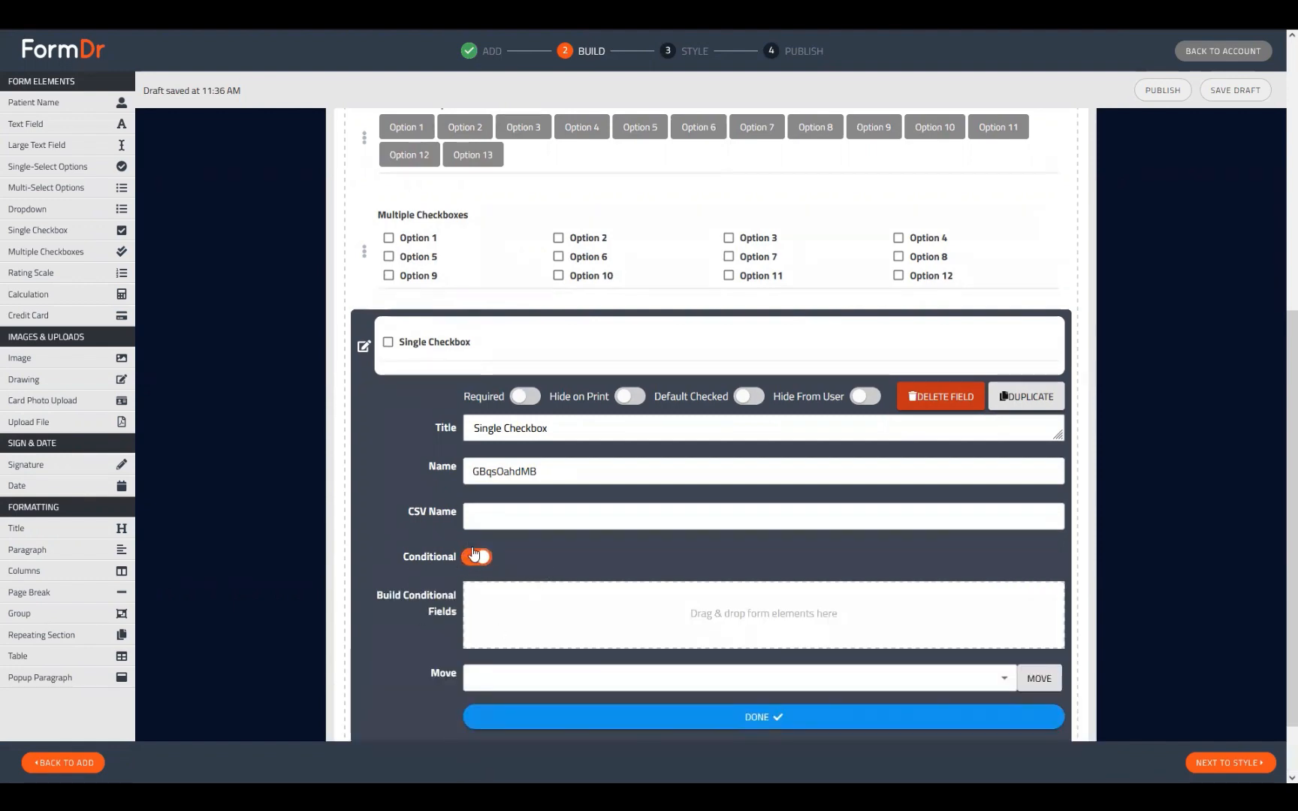
scroll(473, 540, down, 2)
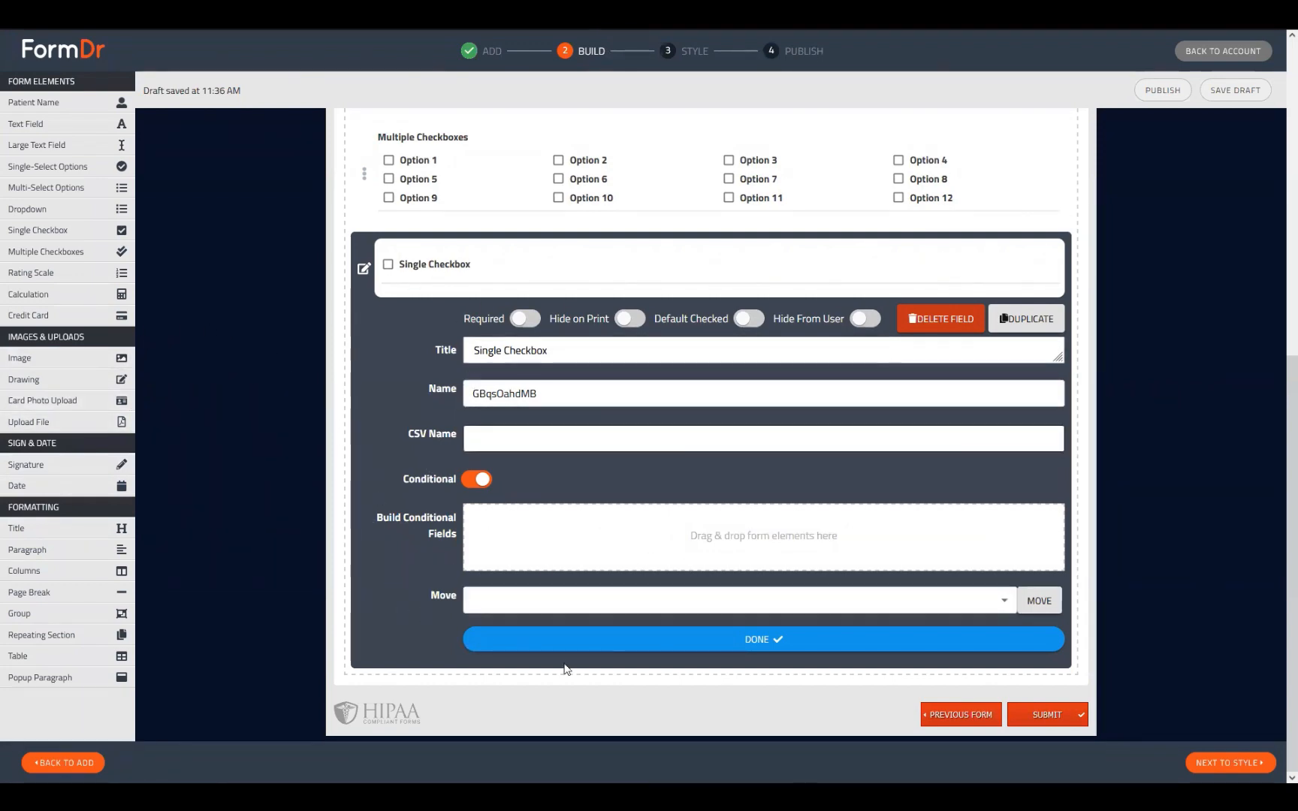
click(699, 639)
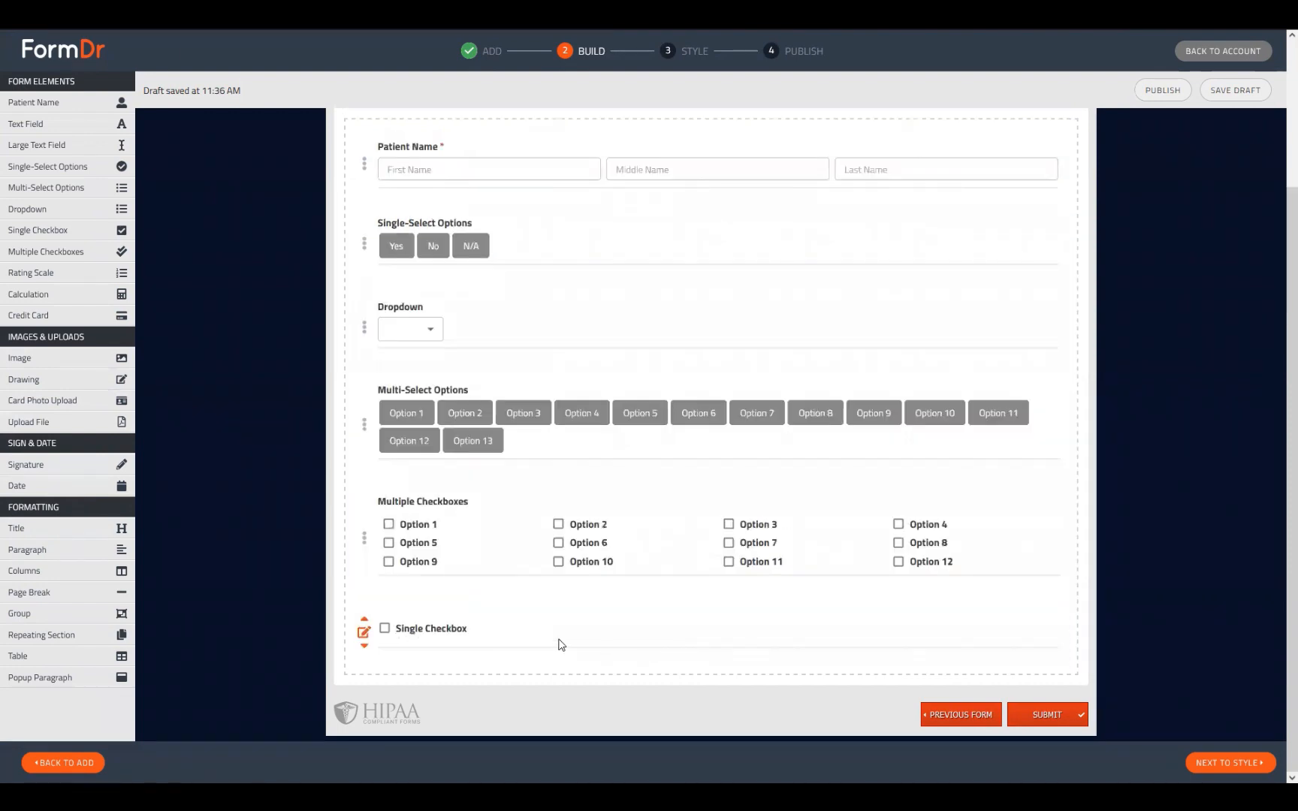
Insert a Columns element below Patient Name and move the Single-Select Options field into it
scroll(571, 653, up, 3)
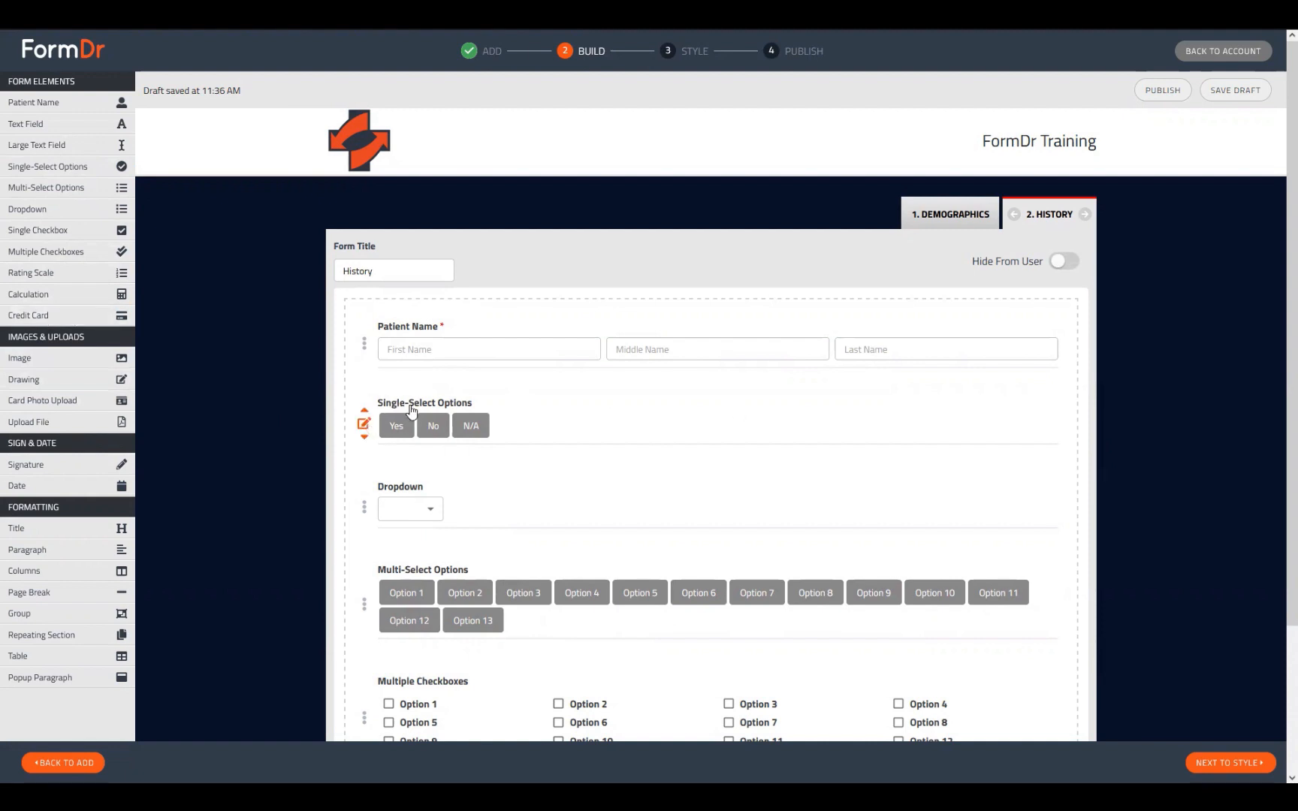
scroll(411, 409, down, 3)
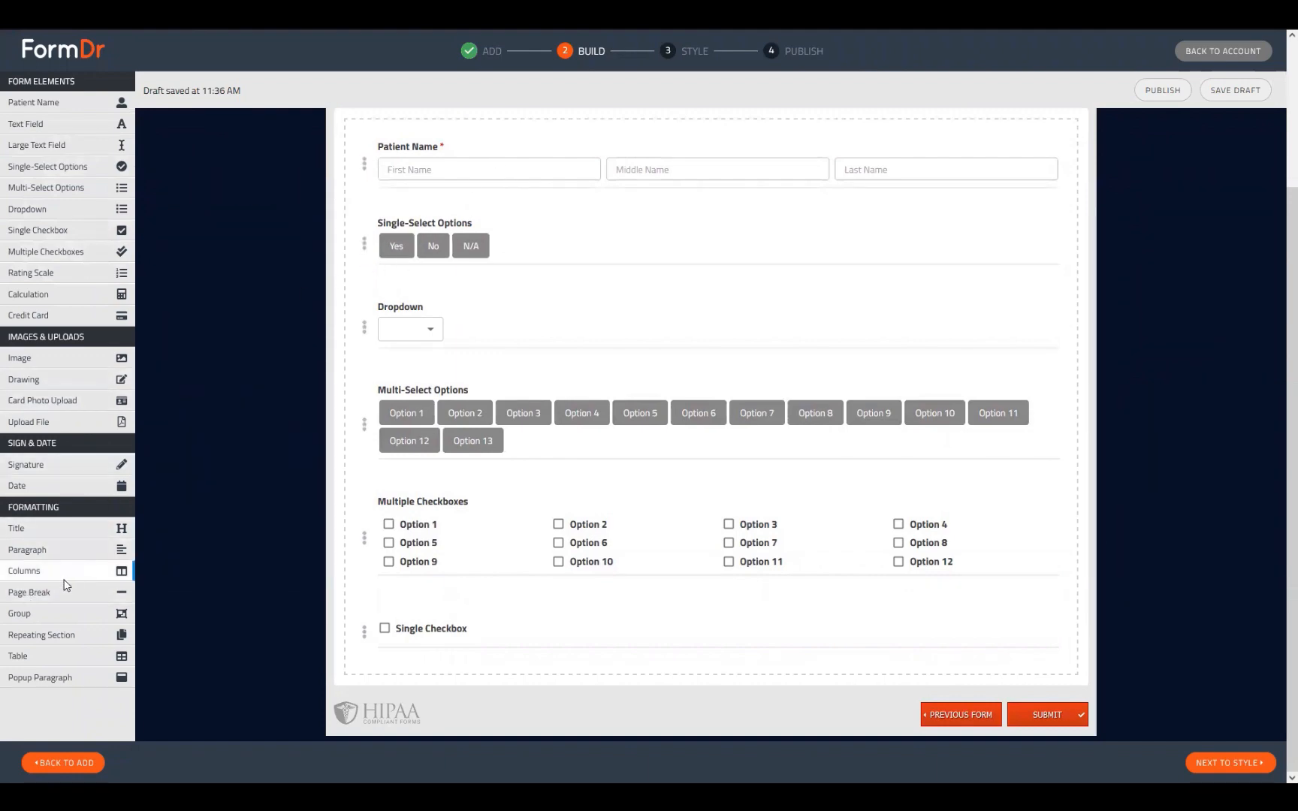
drag(39, 584, 475, 250)
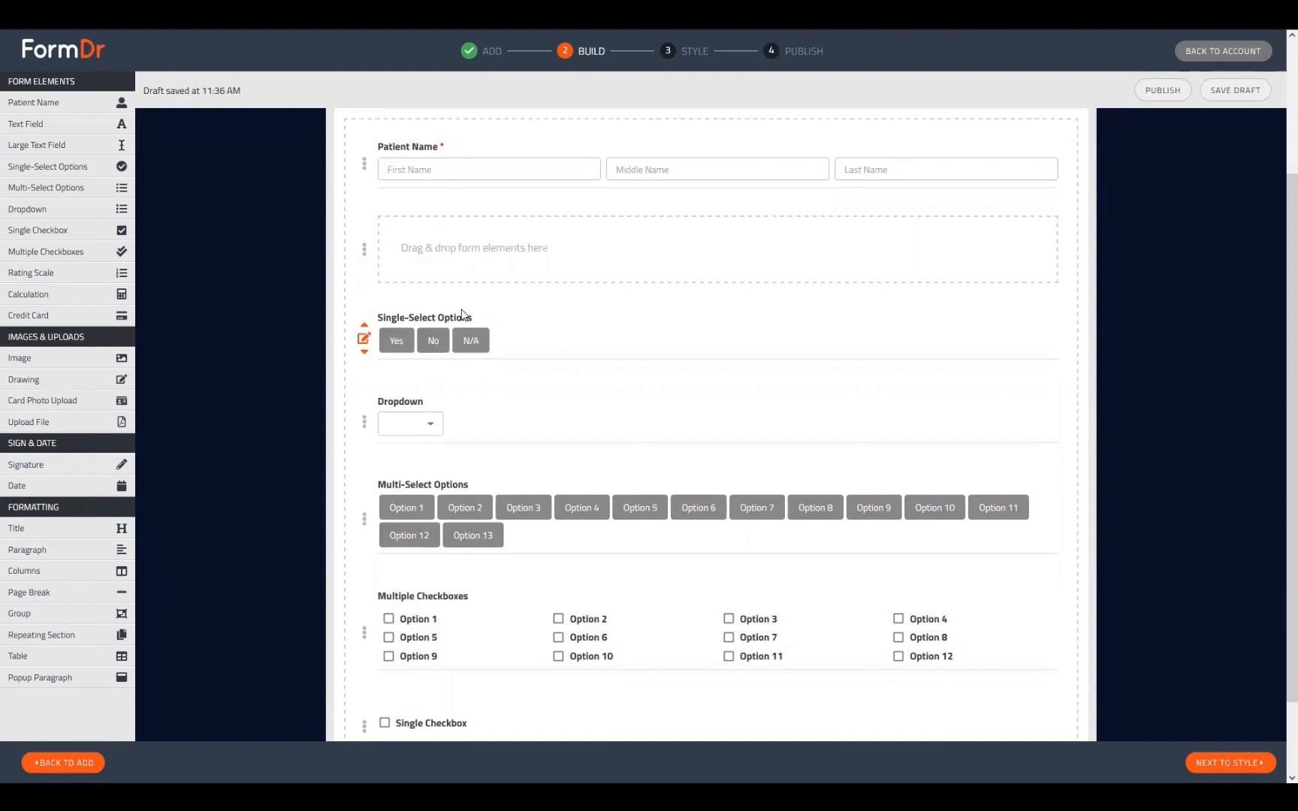
drag(461, 314, 544, 291)
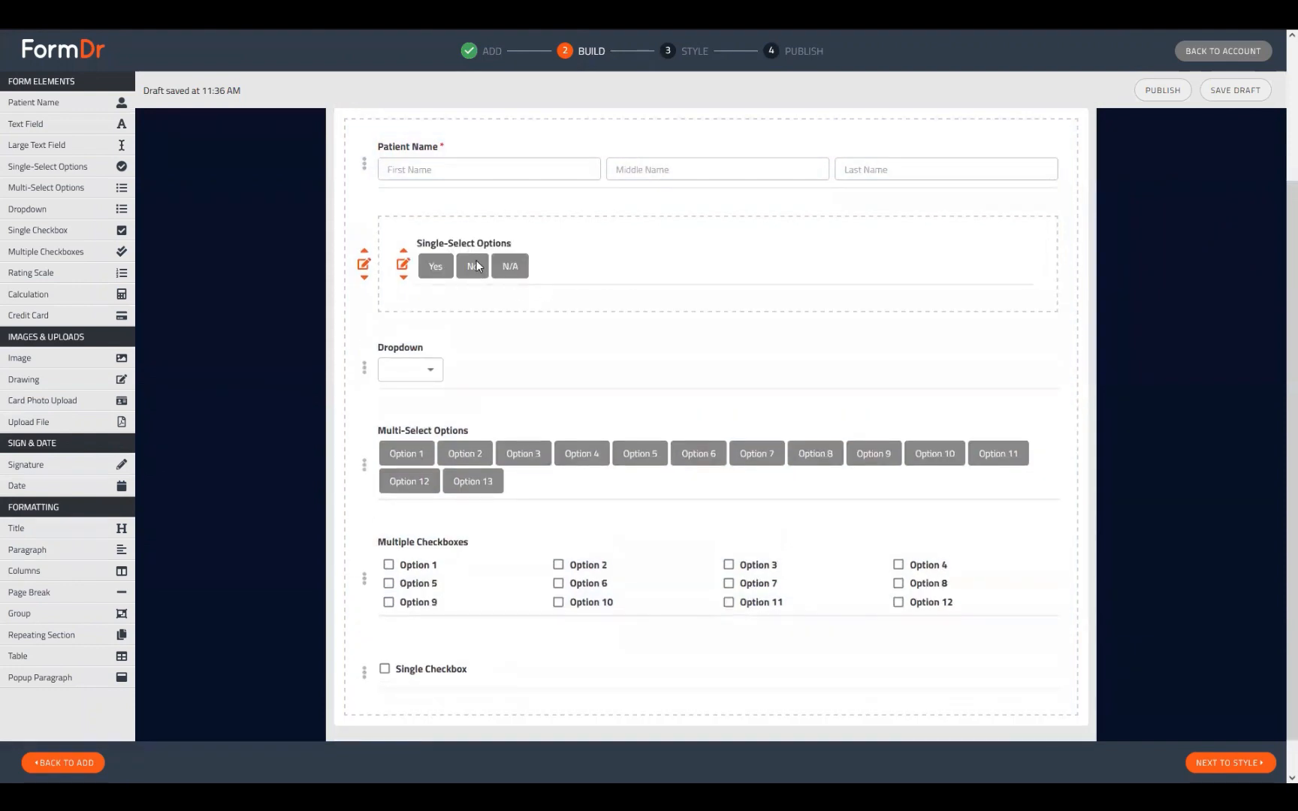
Duplicate the Single-Select Options field until the Columns element holds 20 of them, and close its settings
click(404, 265)
scroll(610, 285, down, 2)
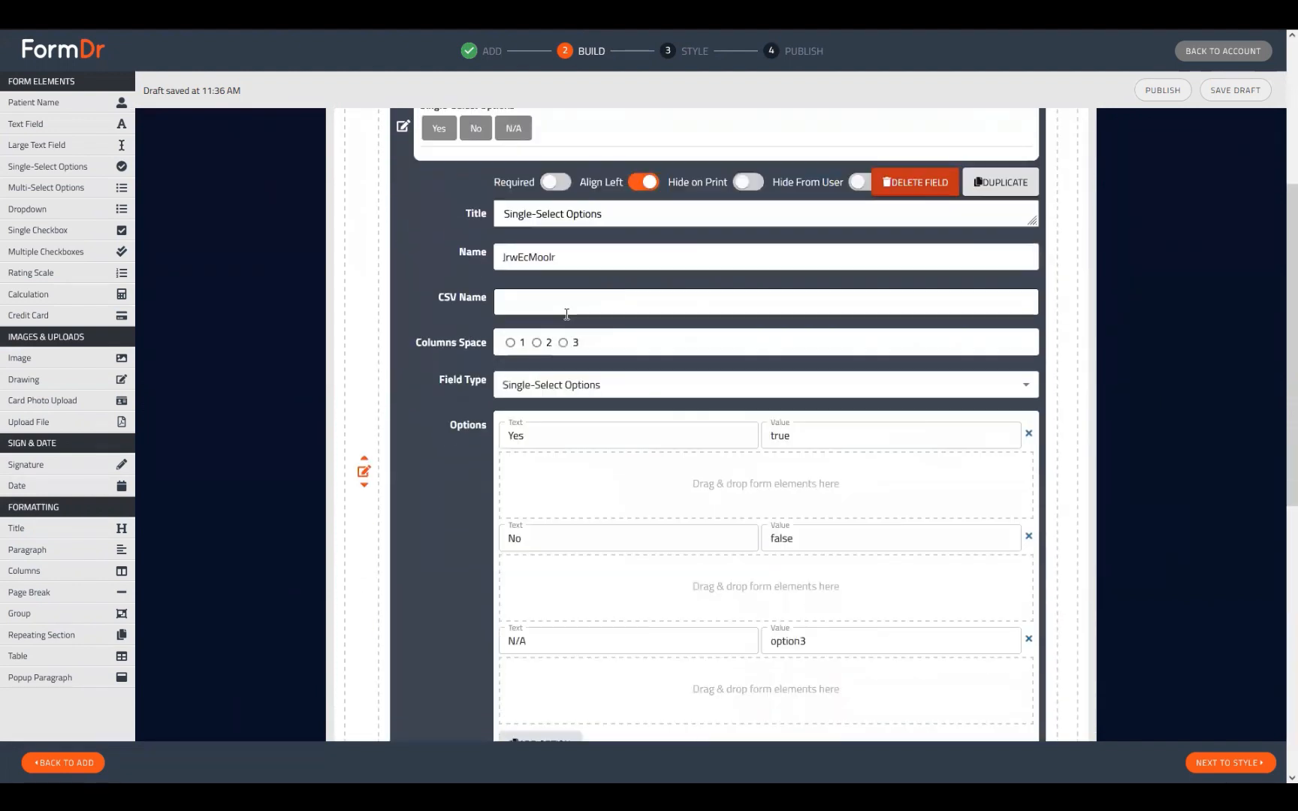
click(990, 192)
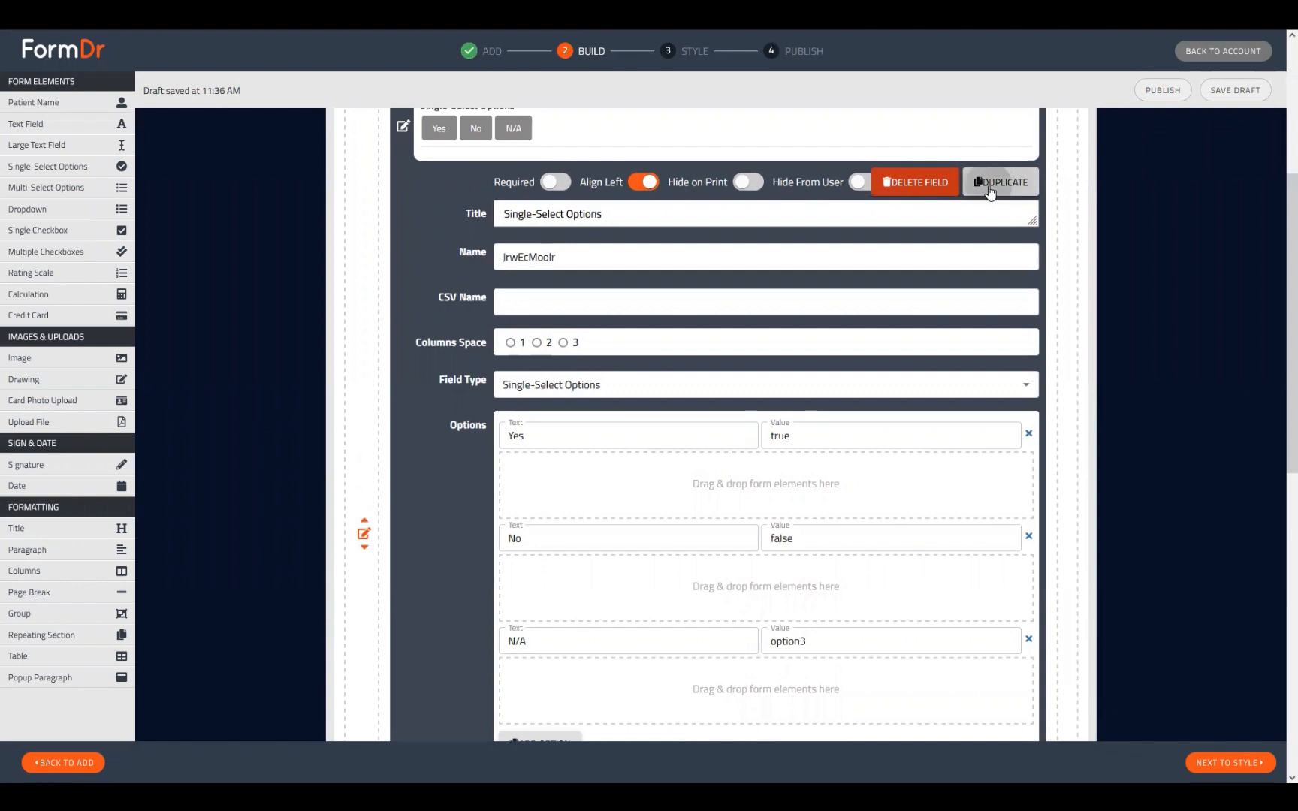
click(989, 192)
click(989, 192)
click(990, 192)
click(989, 192)
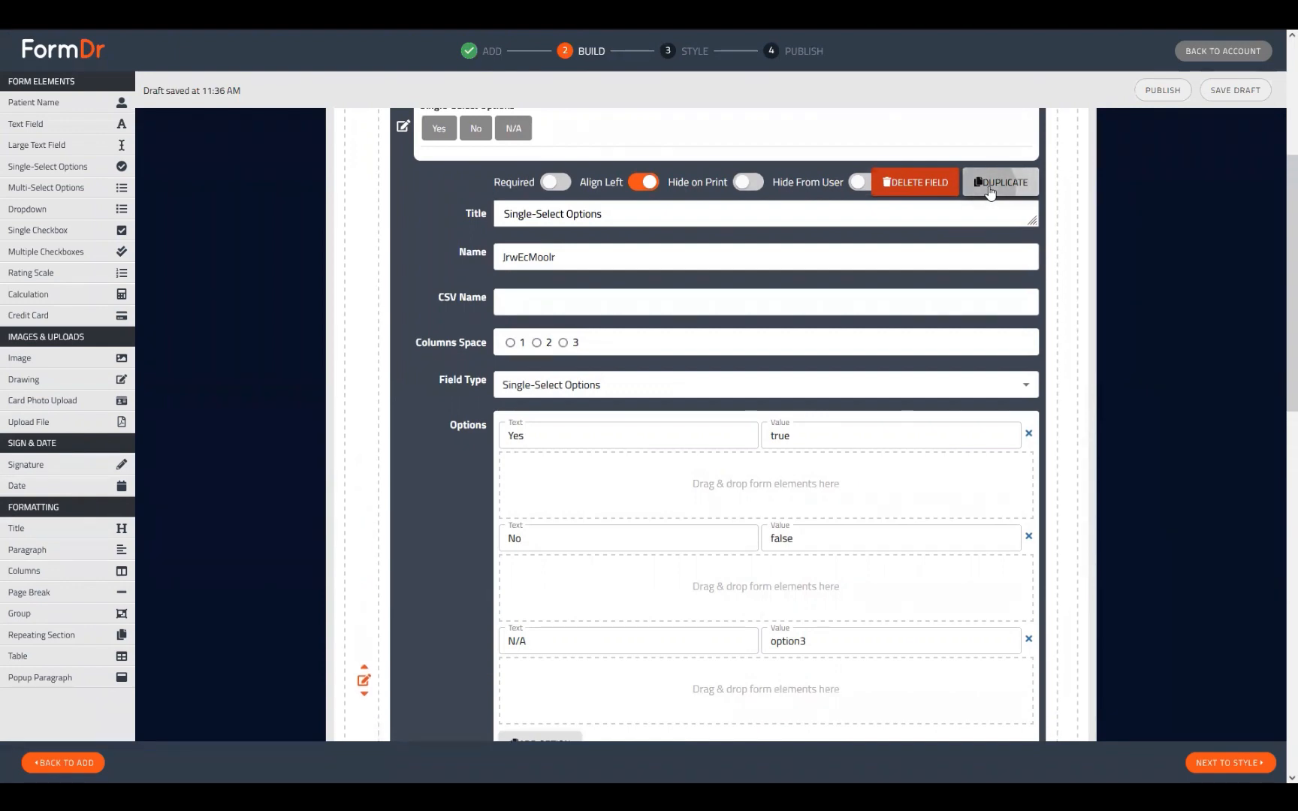
click(989, 193)
click(990, 193)
click(990, 192)
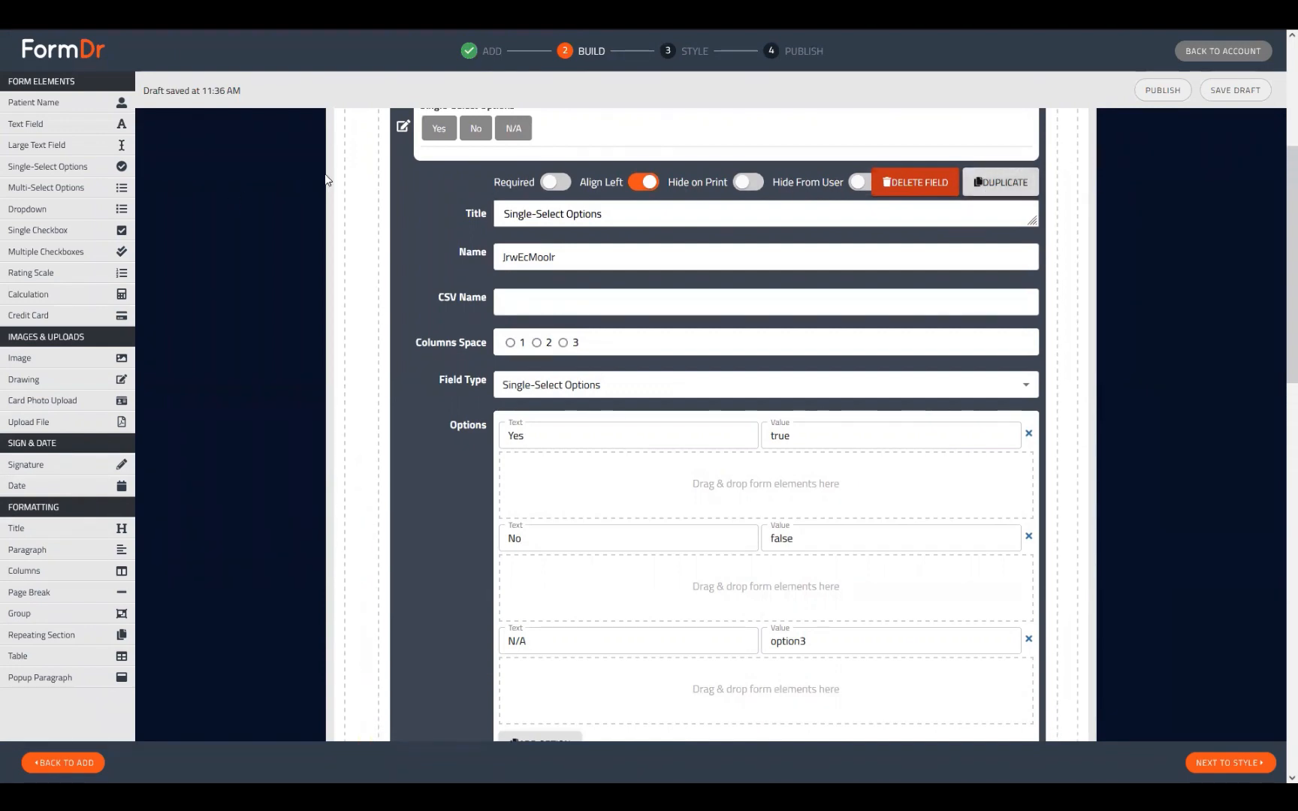
click(403, 126)
scroll(573, 376, down, 1)
scroll(815, 285, up, 2)
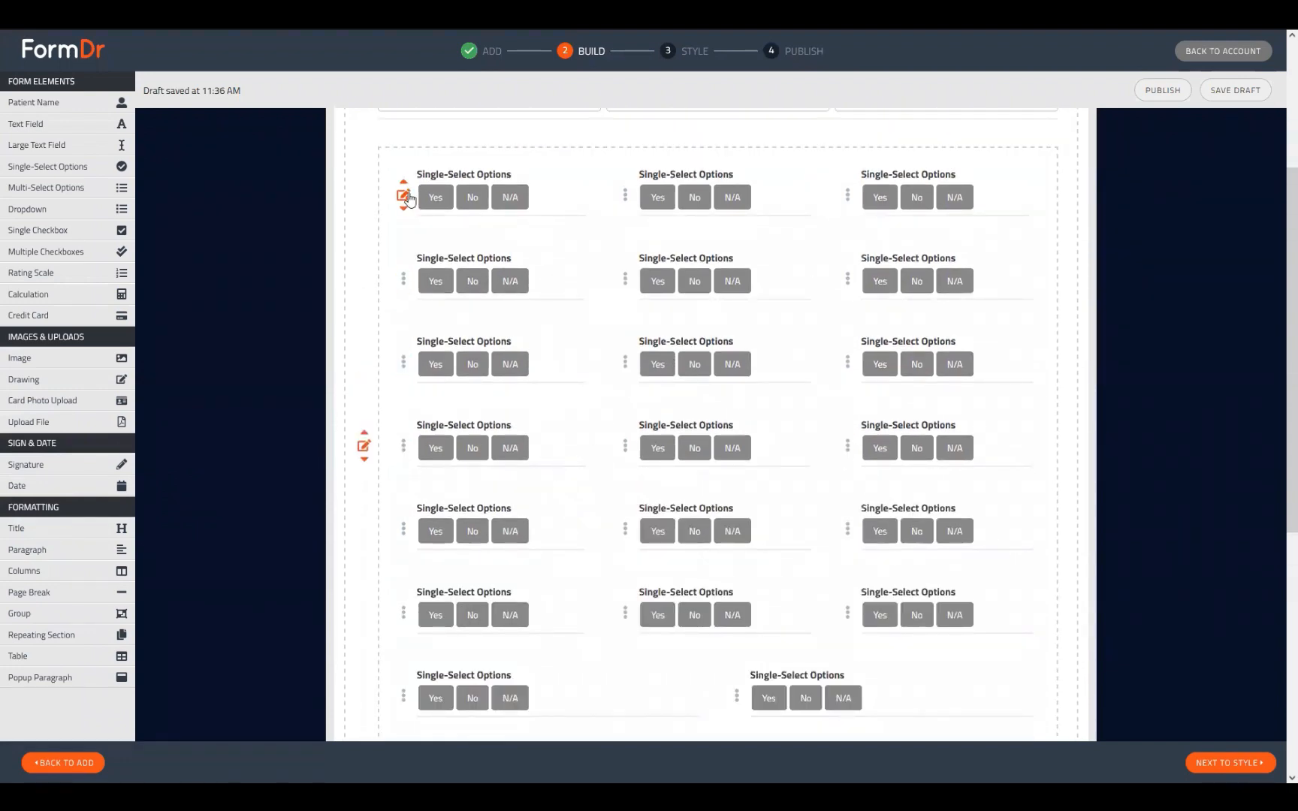
click(402, 193)
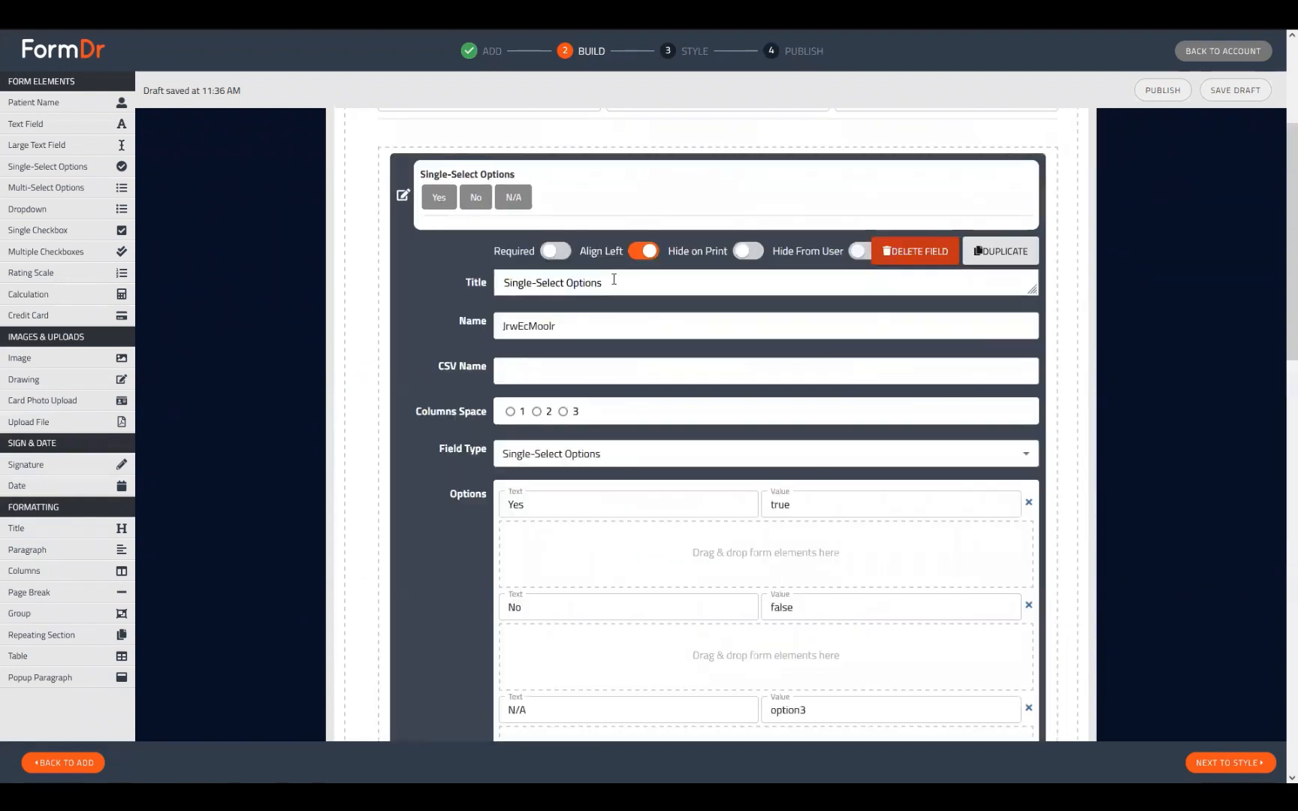
drag(604, 283, 428, 299)
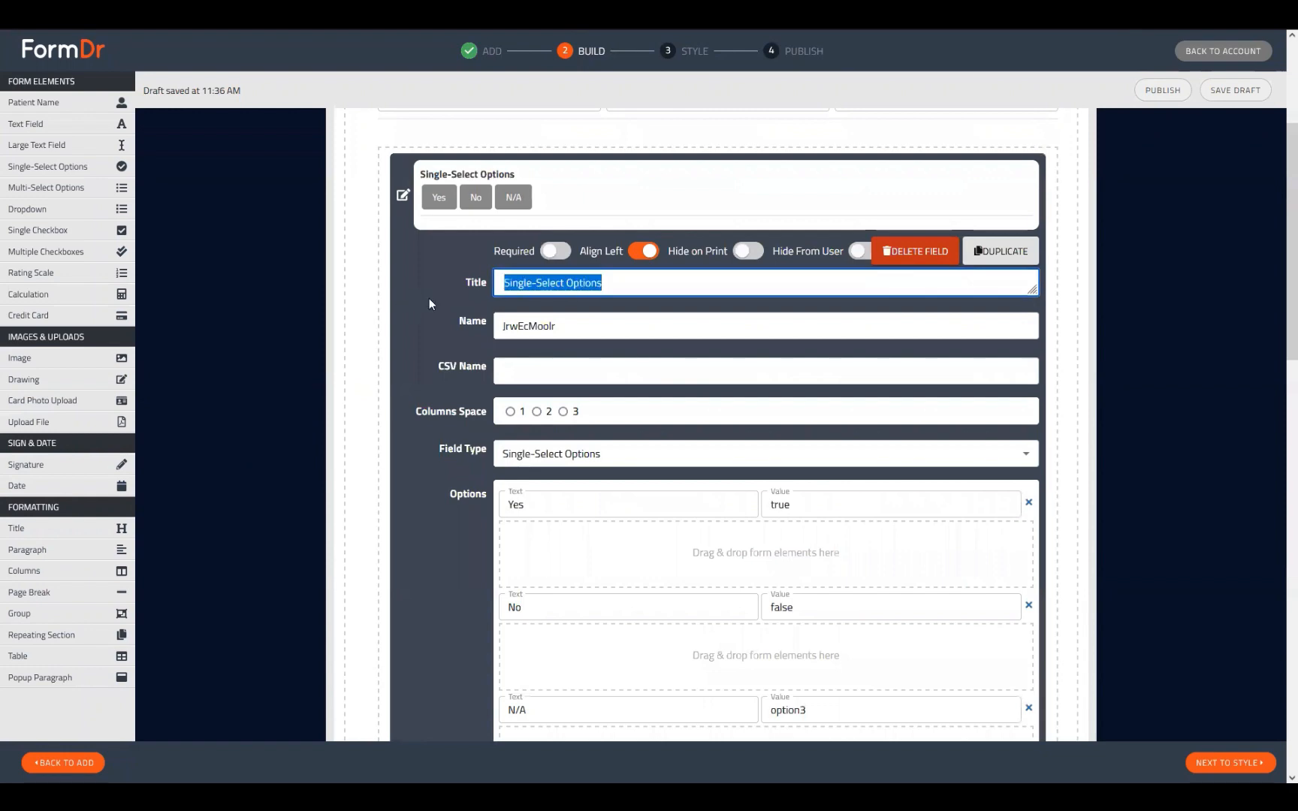
click(403, 196)
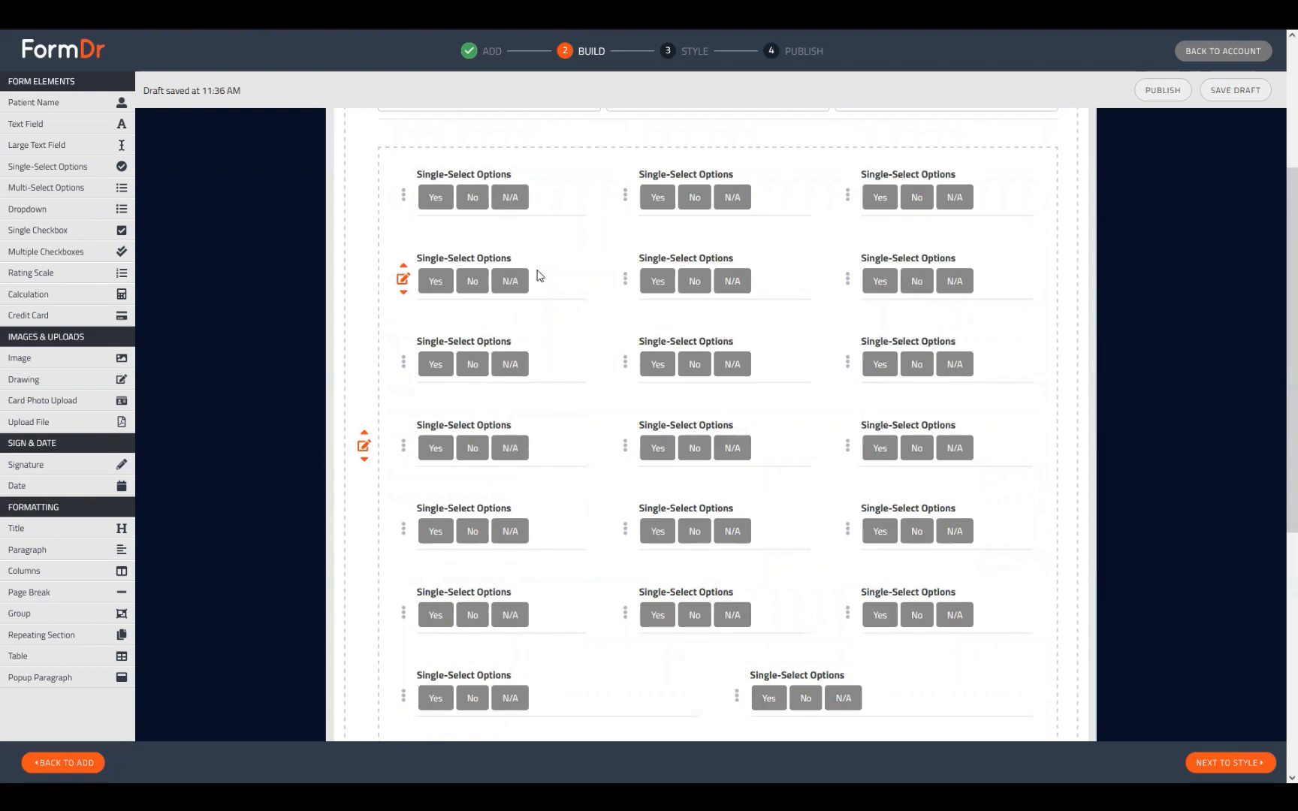
Set the Columns Number of the Columns element holding the Single-Select Options fields to 5, and close its settings
click(364, 448)
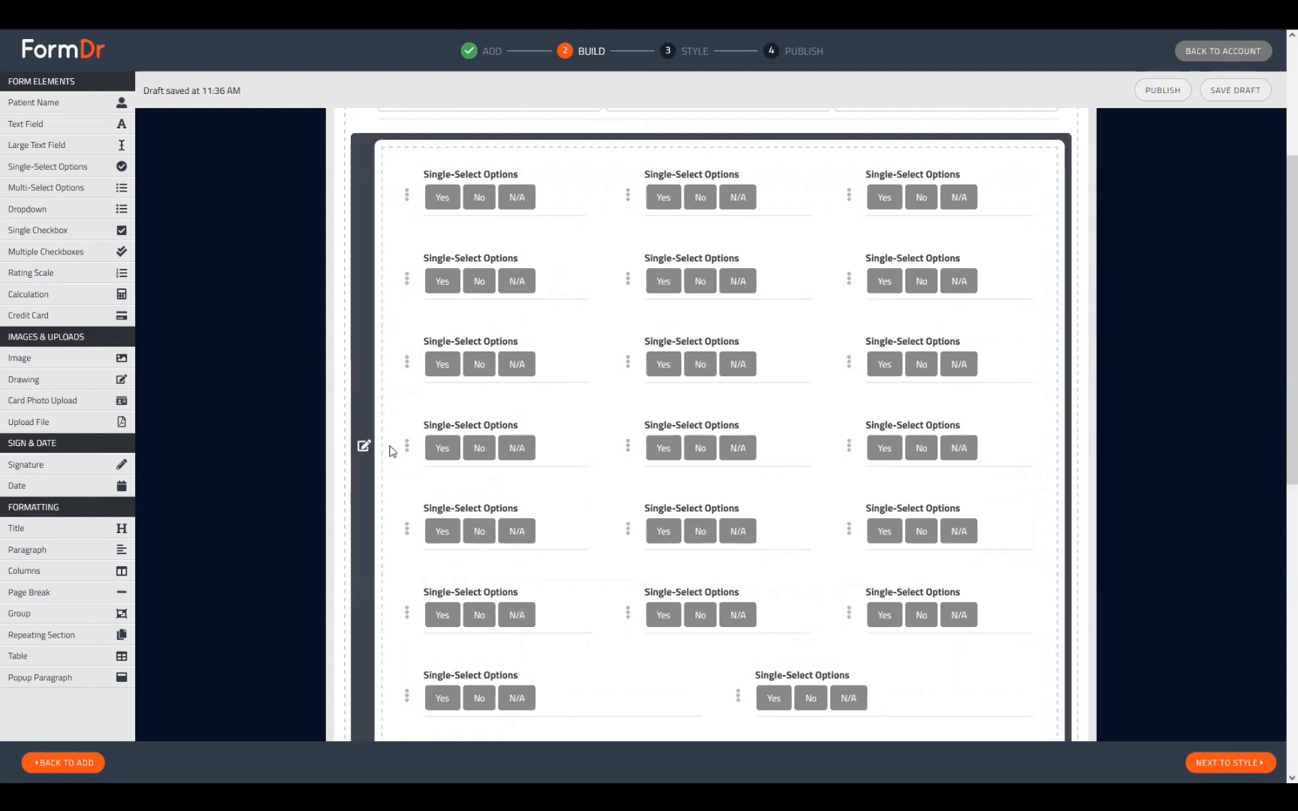
scroll(406, 473, down, 2)
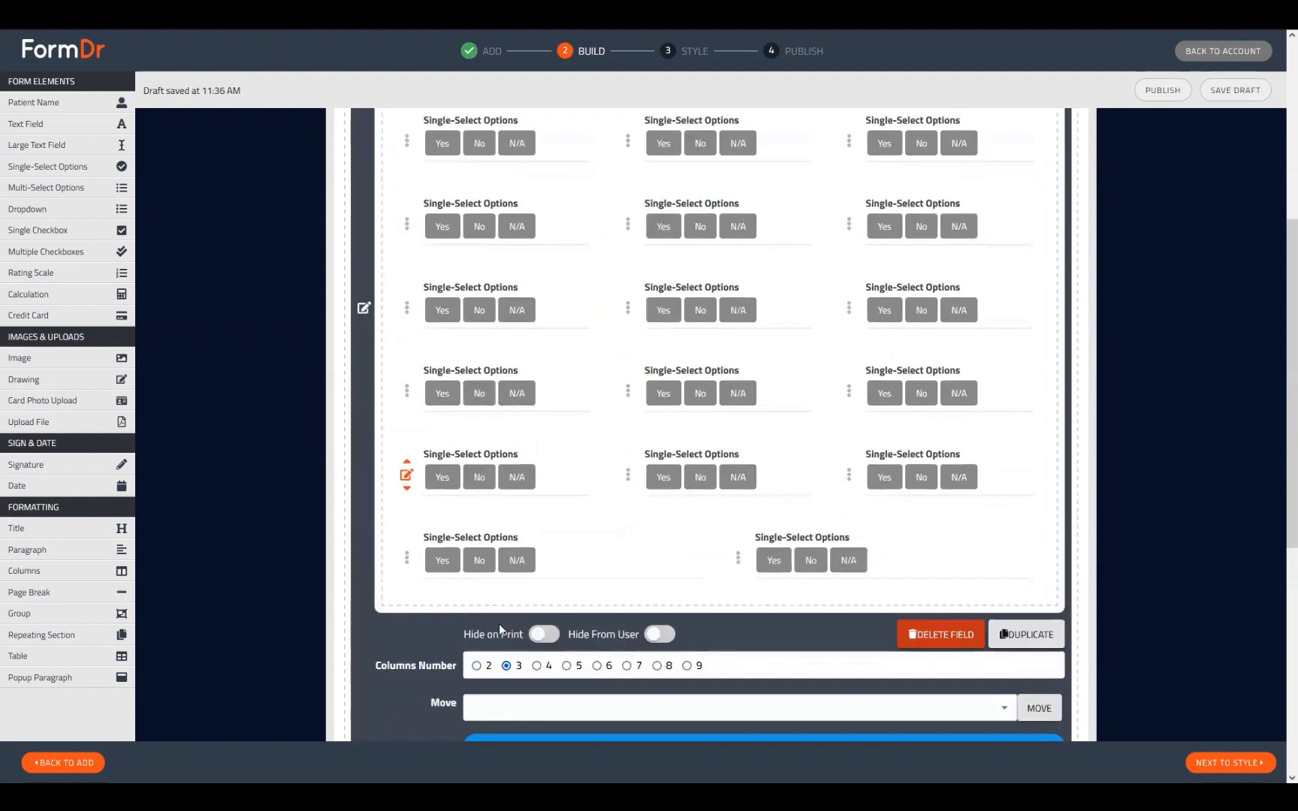
click(536, 665)
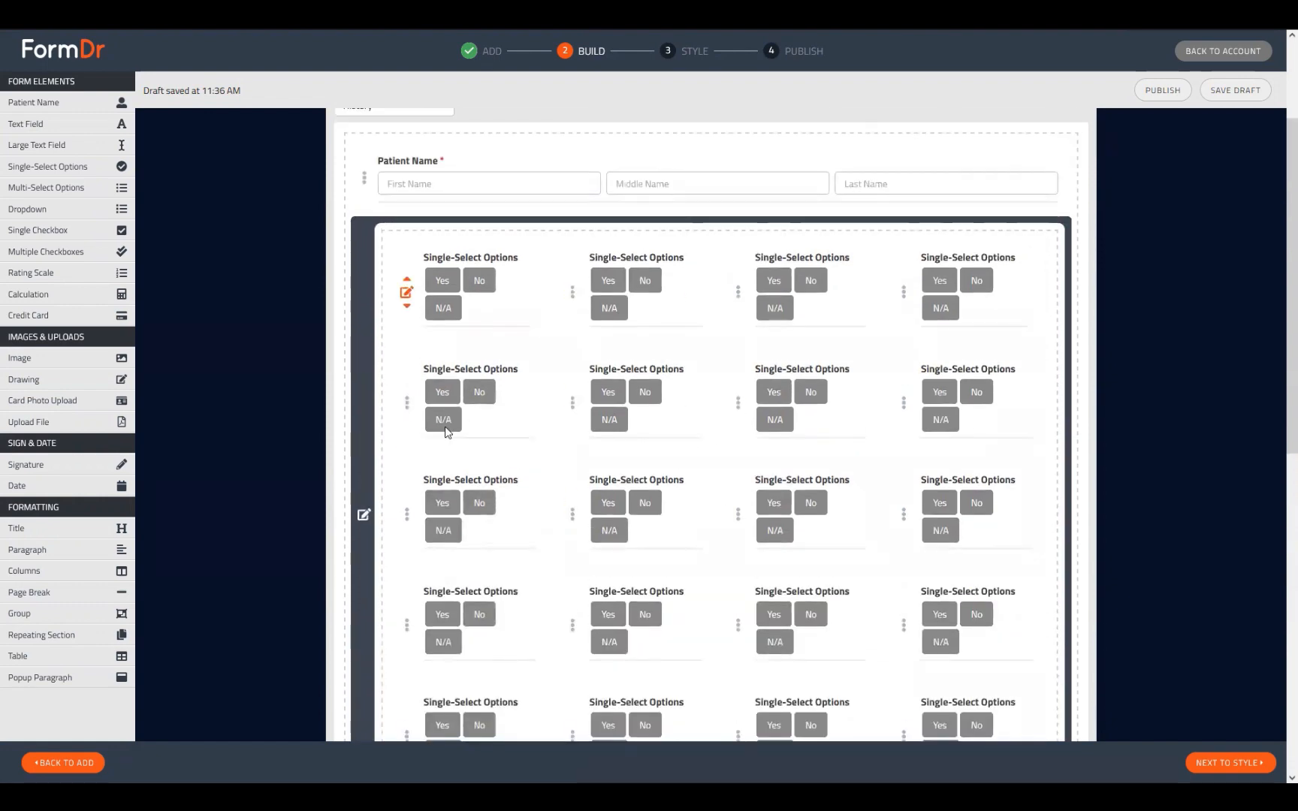
click(567, 651)
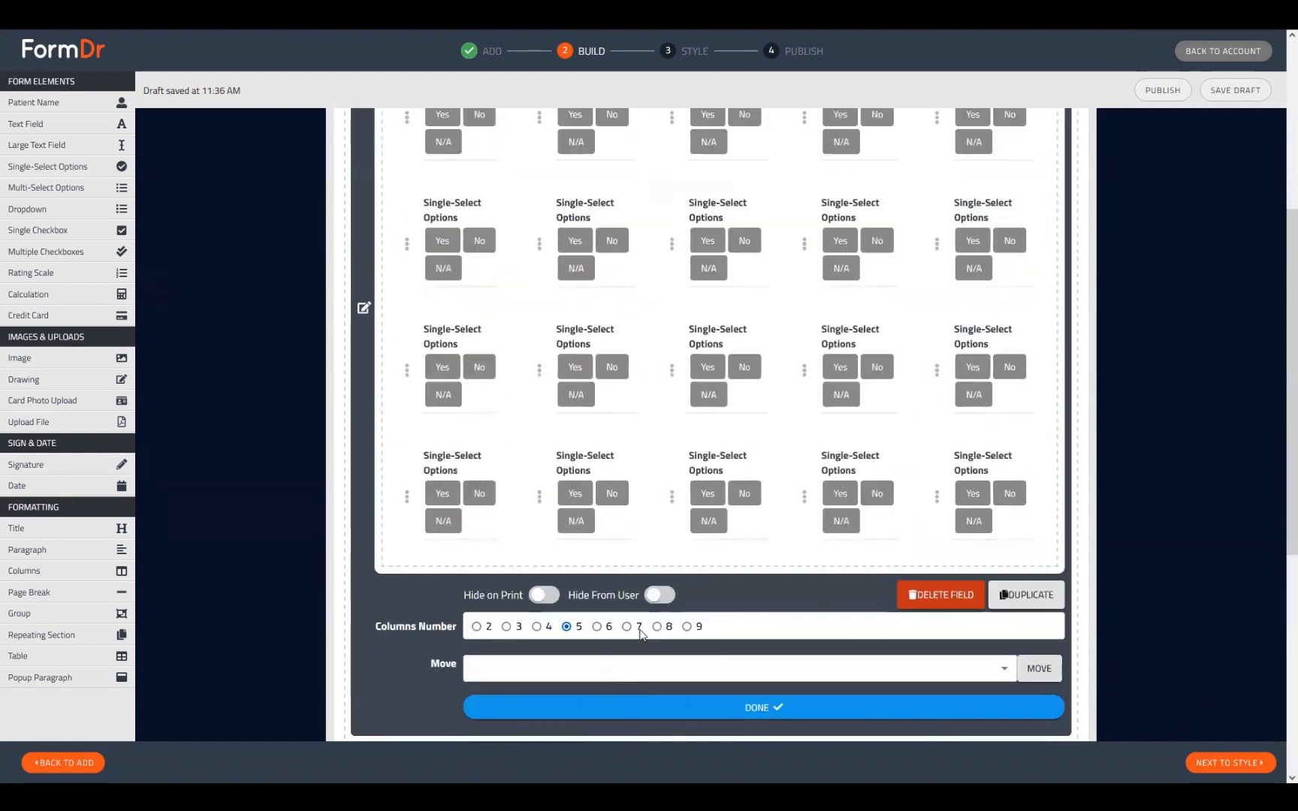
click(631, 707)
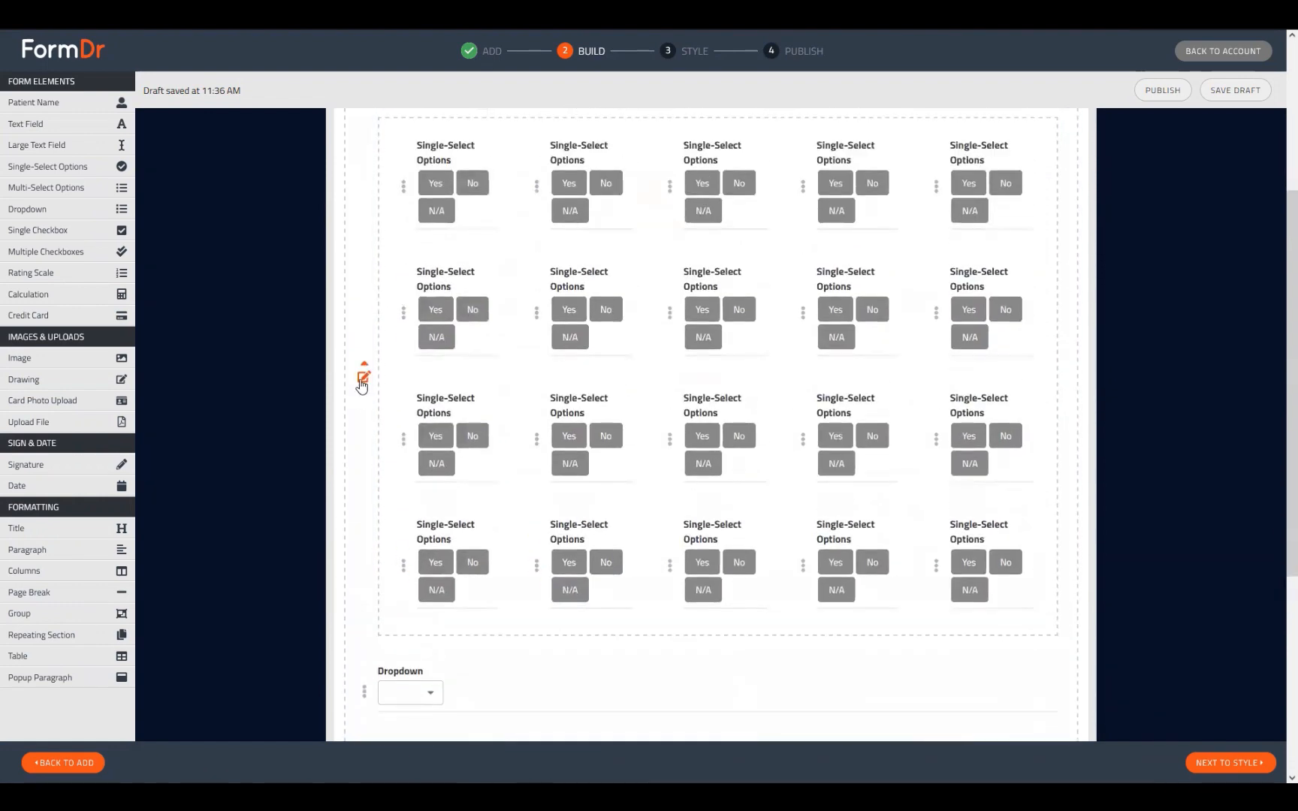
click(363, 387)
click(364, 377)
scroll(866, 632, up, 3)
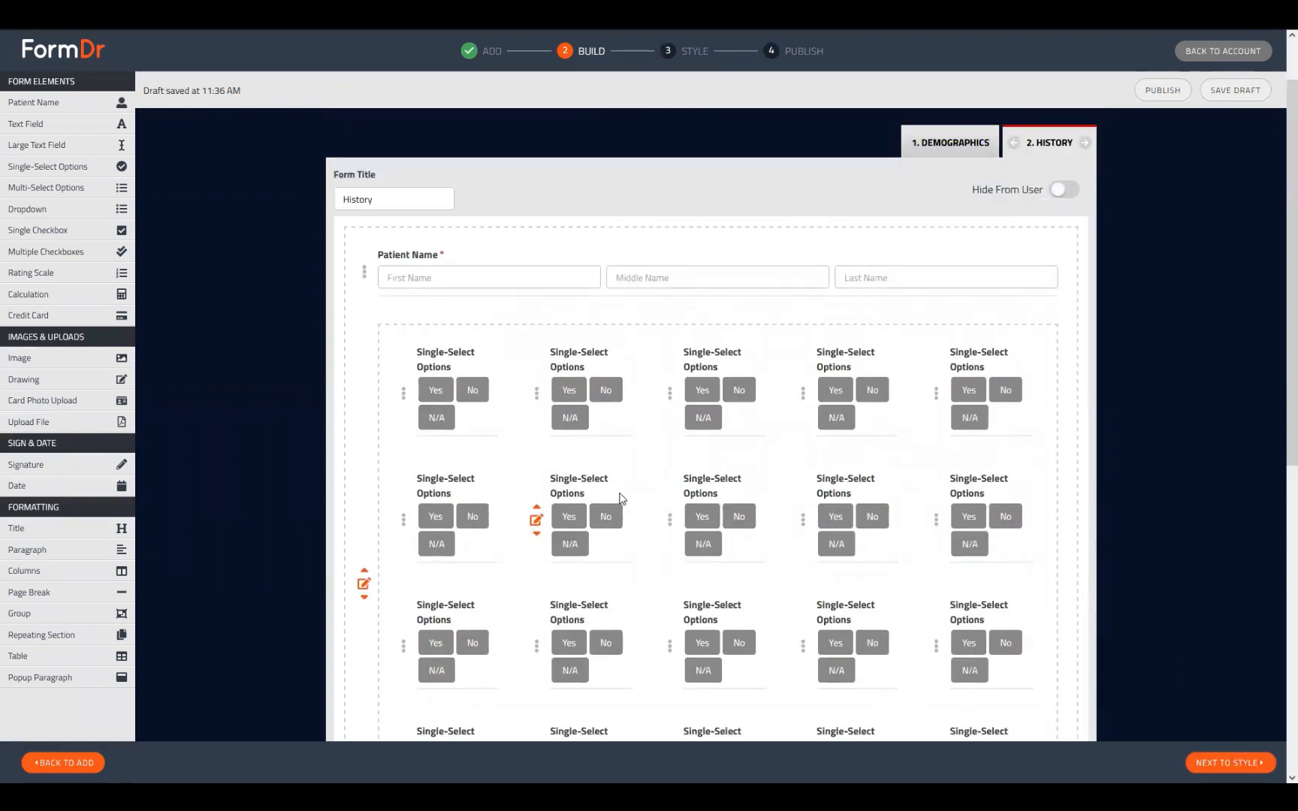
Preview the History form in the Style stage and compare its column layout with the Build stage
click(1194, 762)
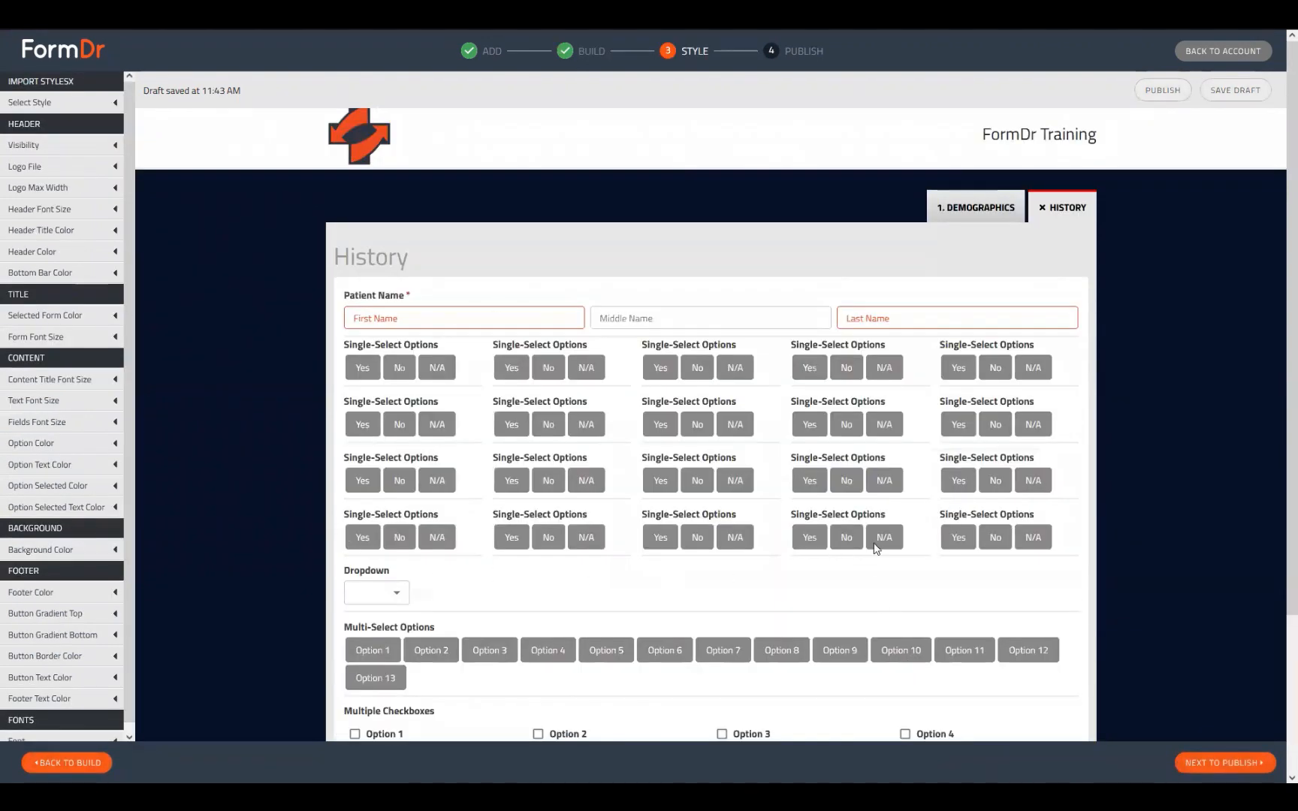
scroll(1116, 371, down, 1)
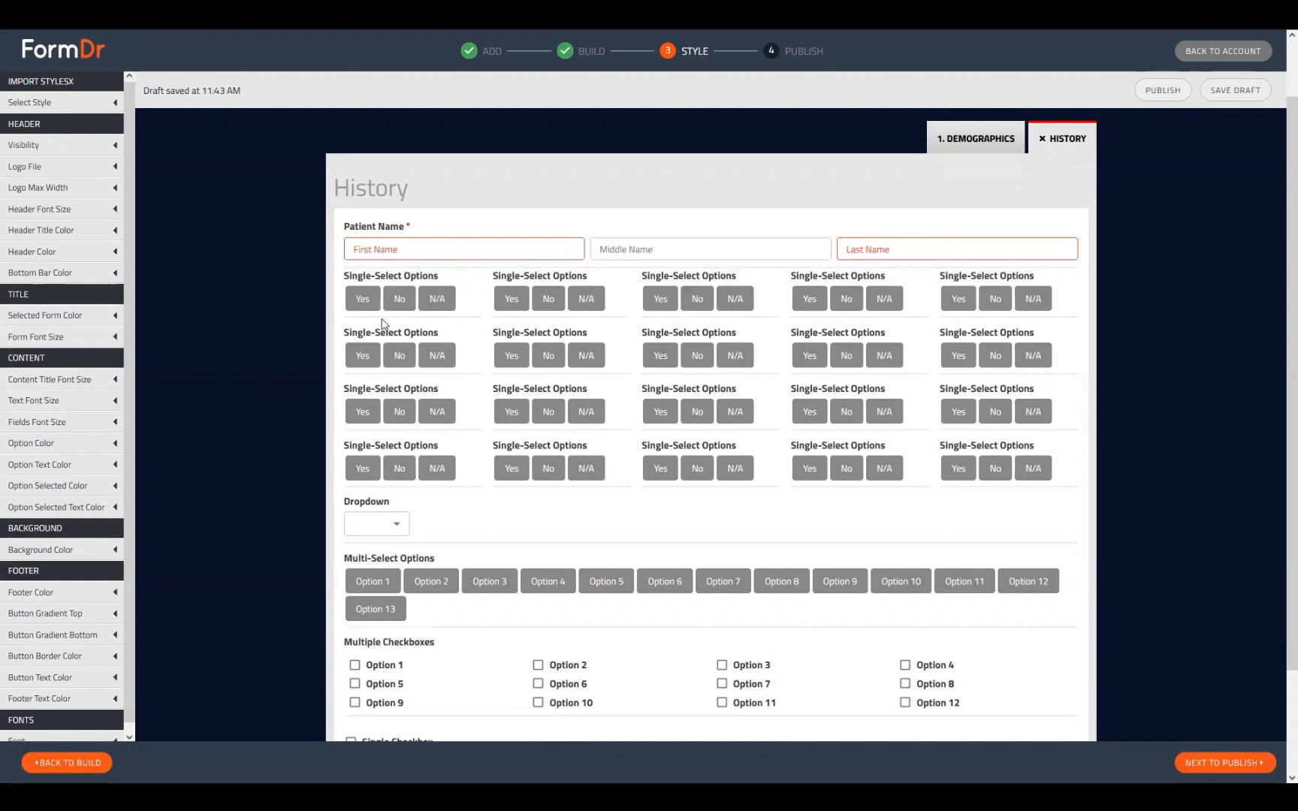
click(85, 764)
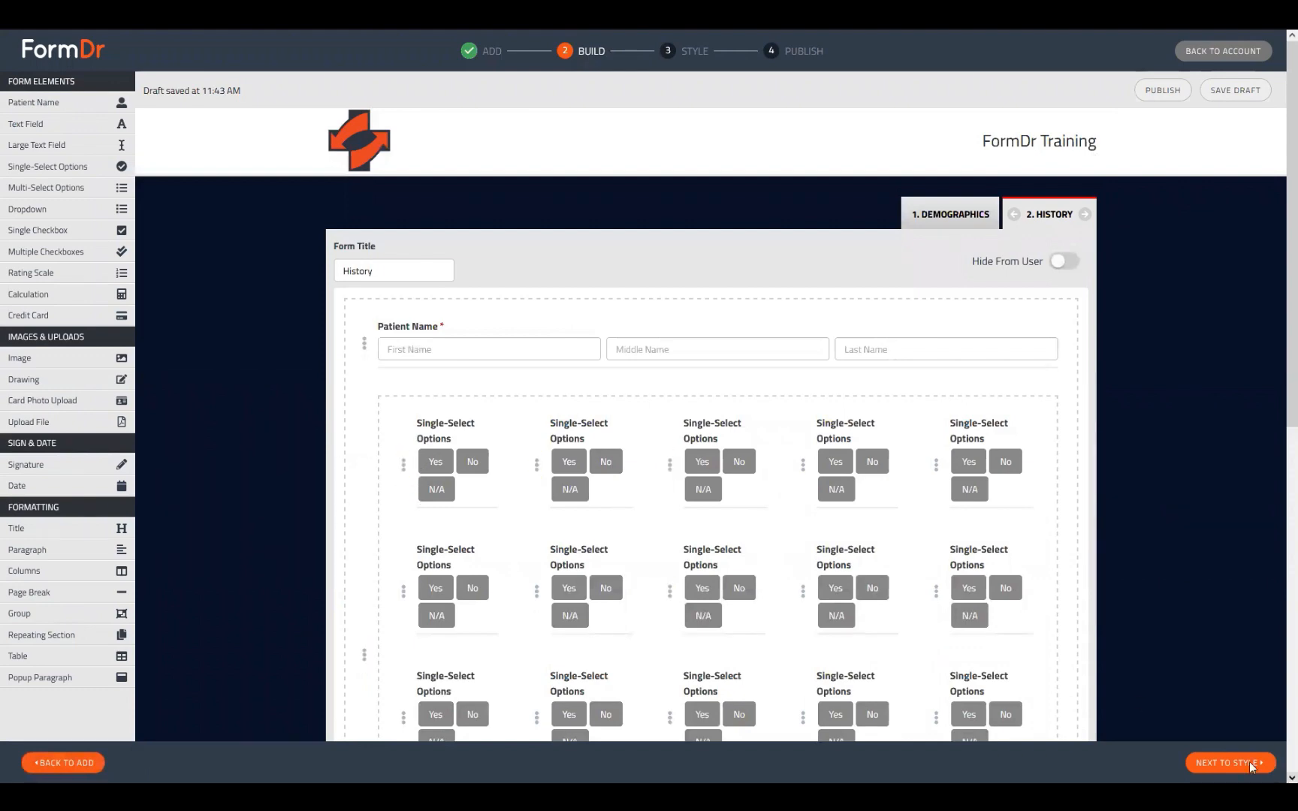
click(1210, 763)
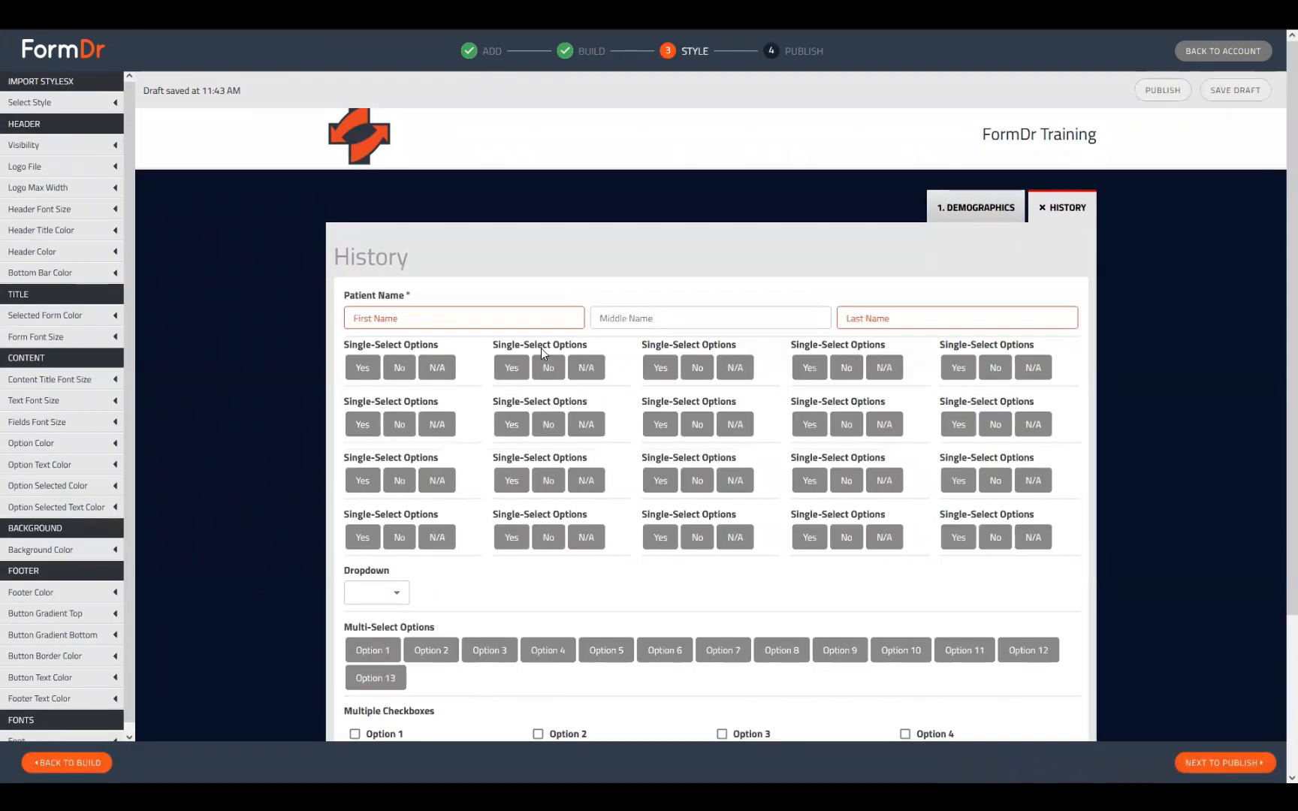
Preview the Demographics form and answer Yes to "Do you have insurance?" to examine its conditional insurance fields
click(967, 219)
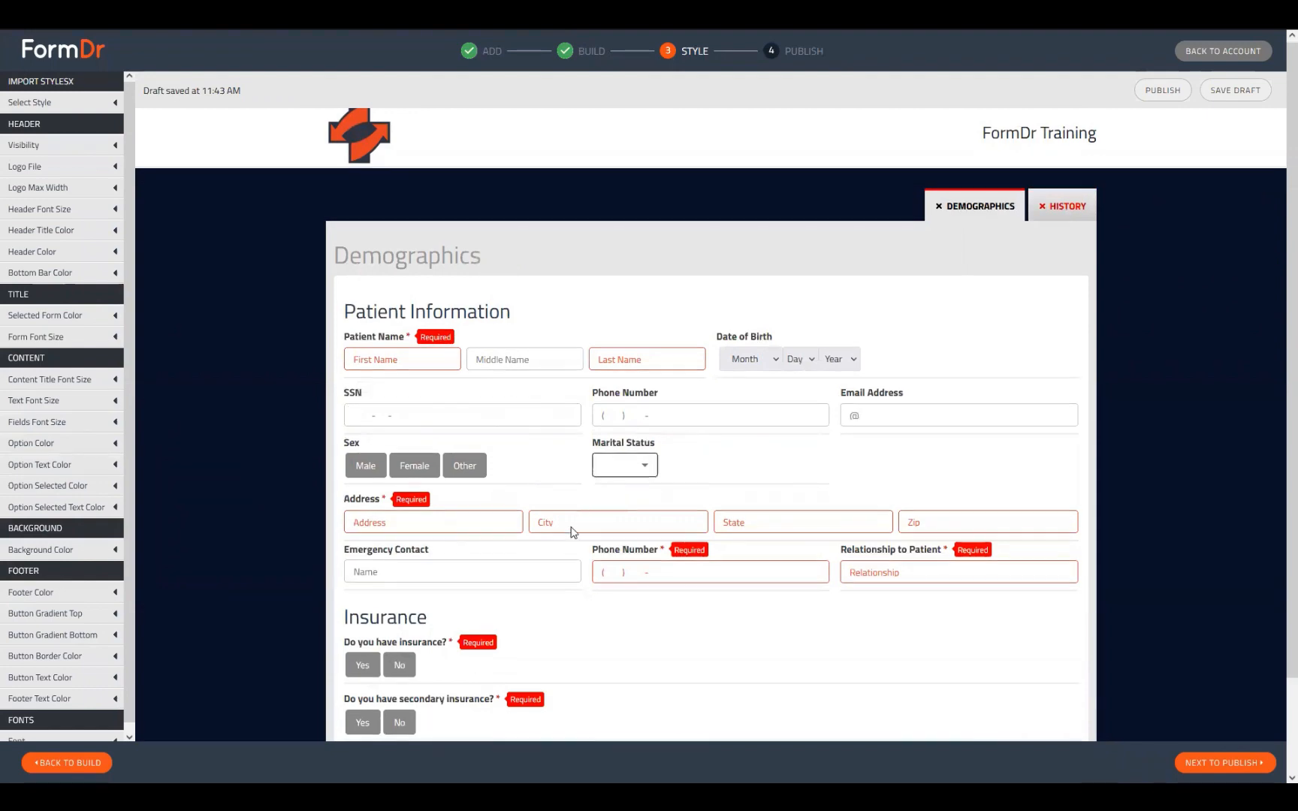
scroll(375, 563, down, 2)
click(362, 558)
scroll(481, 593, down, 3)
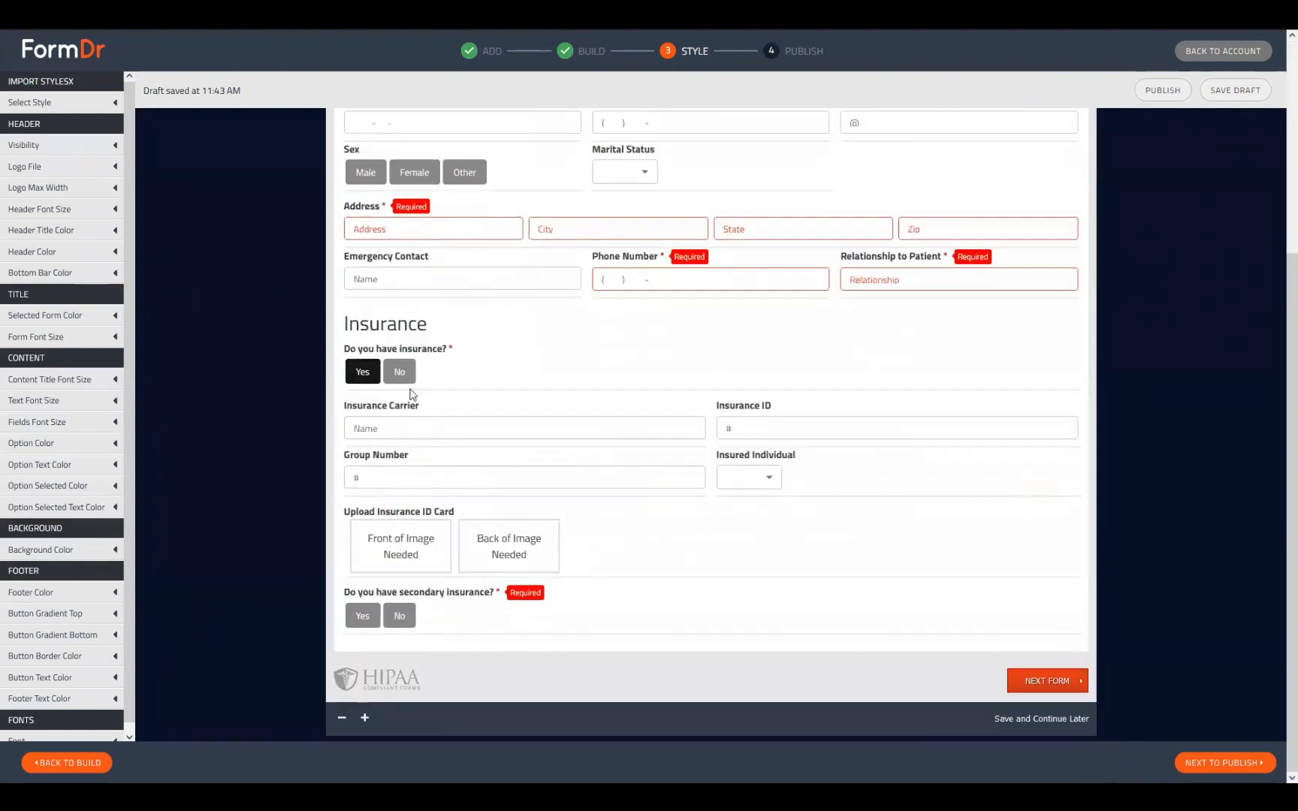
click(398, 369)
click(363, 558)
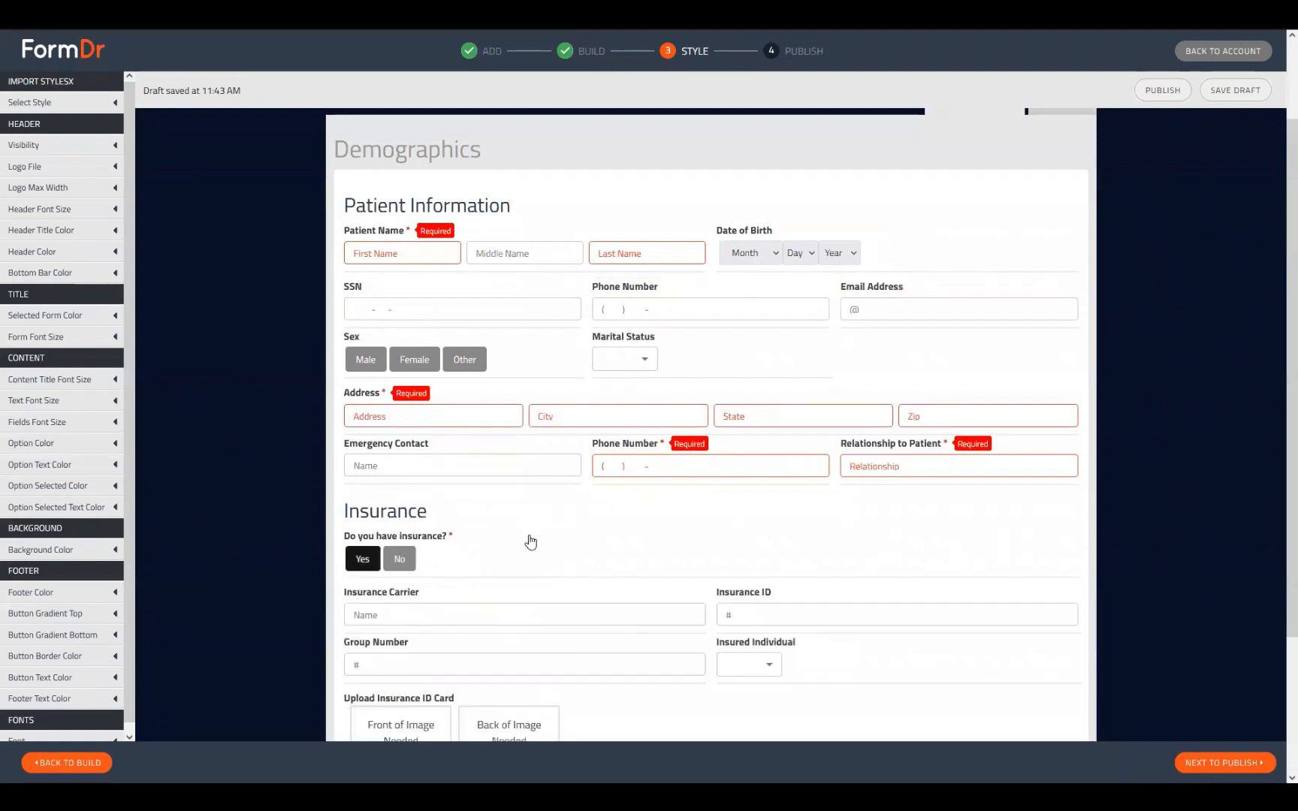
scroll(624, 563, down, 3)
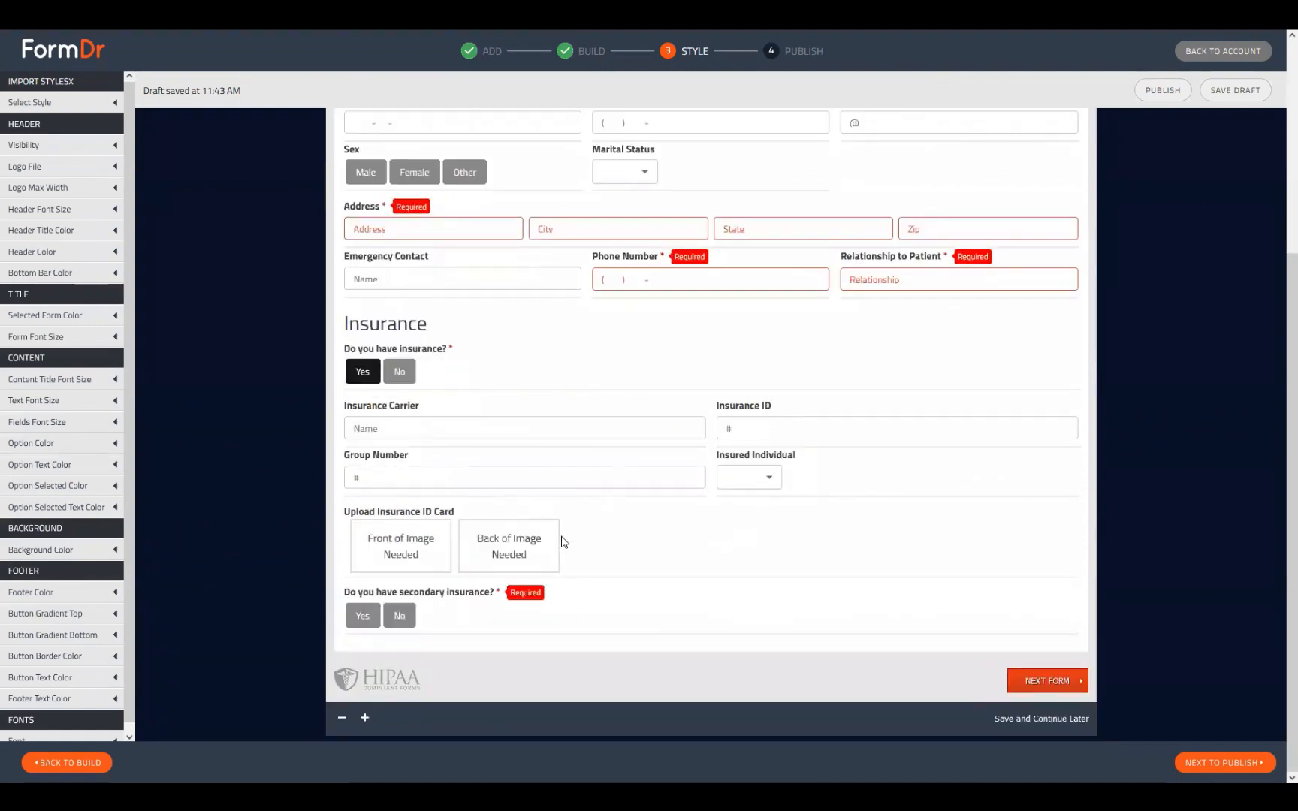
Return to building the History form and retitle the first Single-Select Options field as Cancer
click(75, 762)
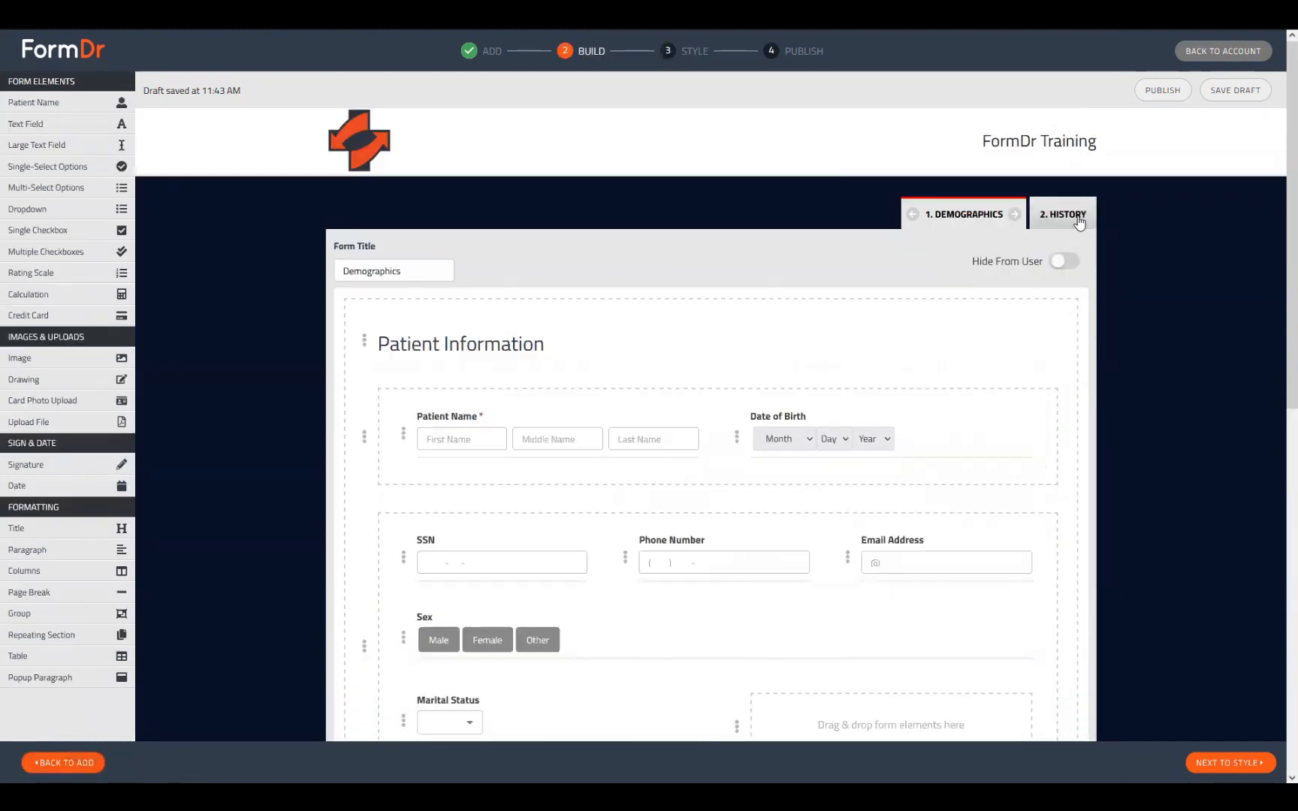
click(1079, 223)
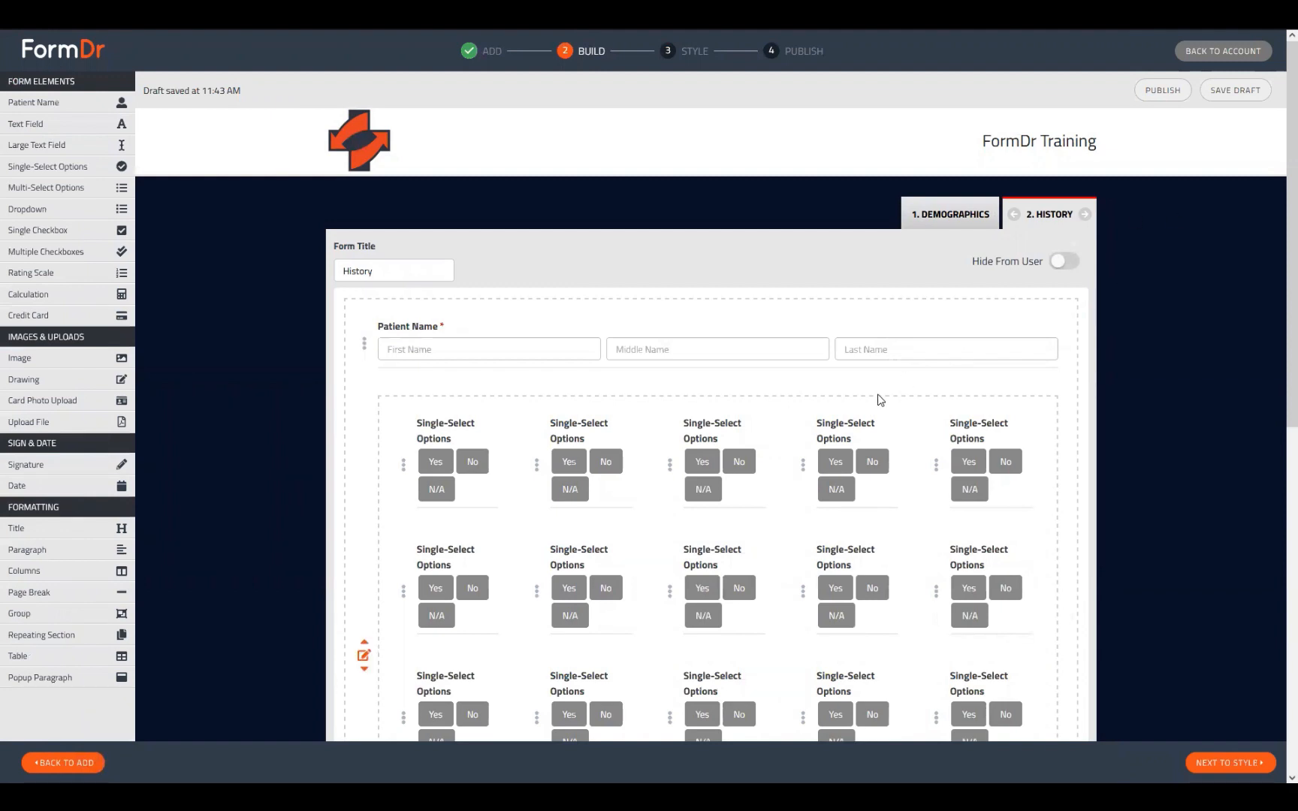
scroll(754, 364, down, 5)
scroll(733, 435, up, 1)
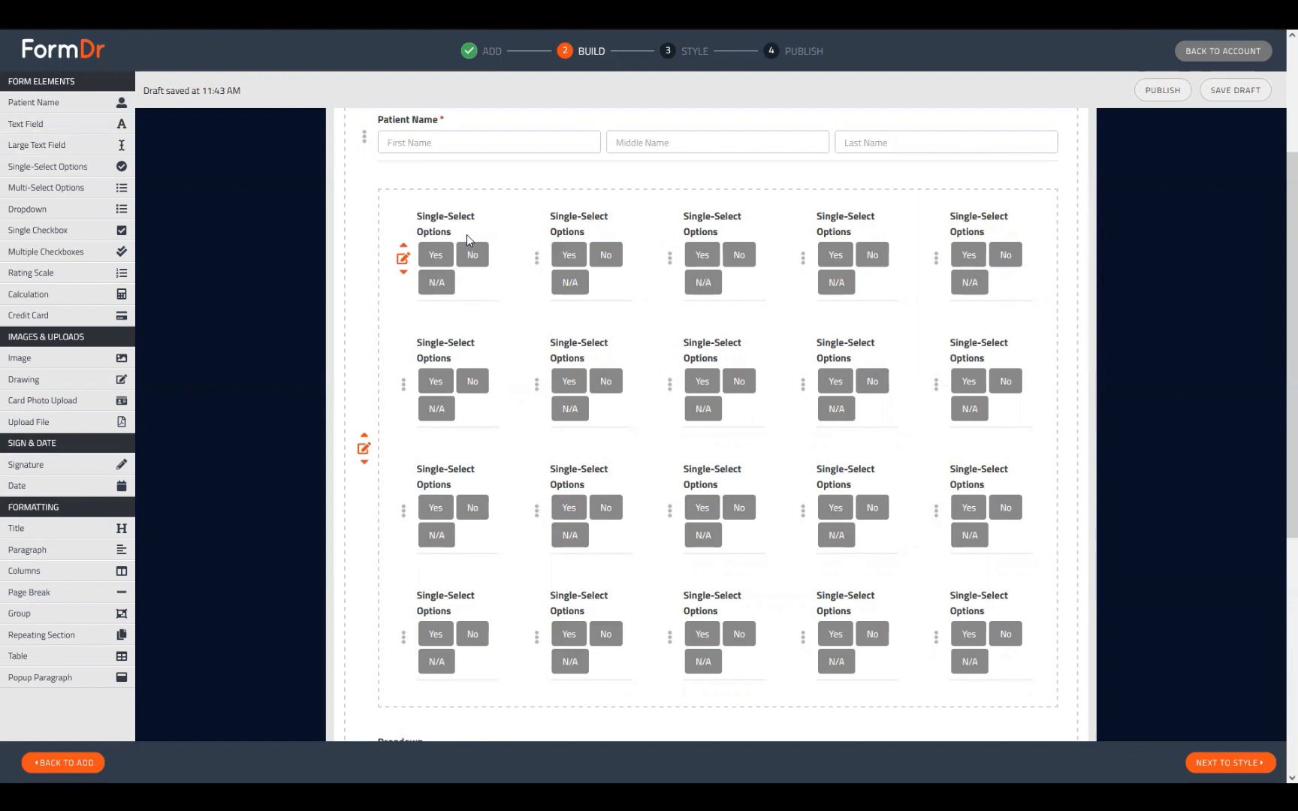
click(403, 258)
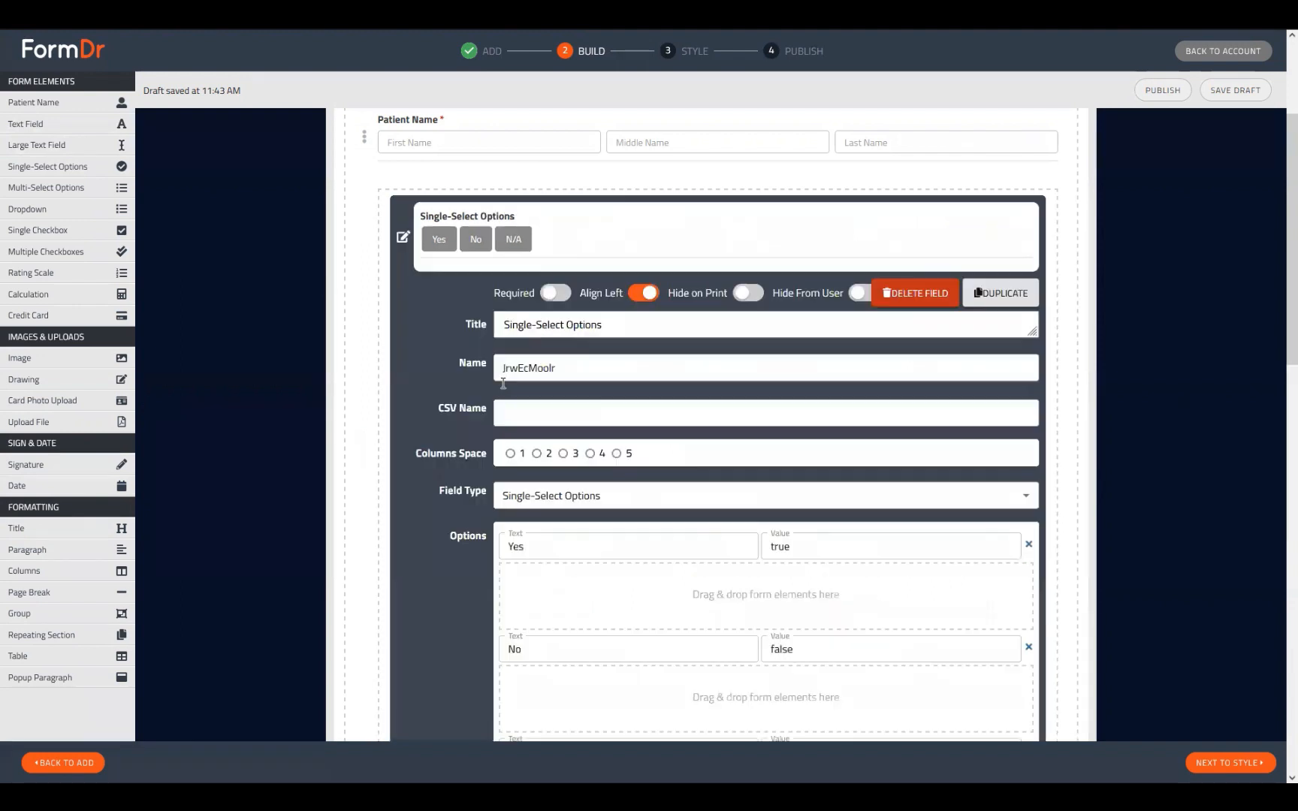
triple_click(598, 329)
triple_click(638, 321)
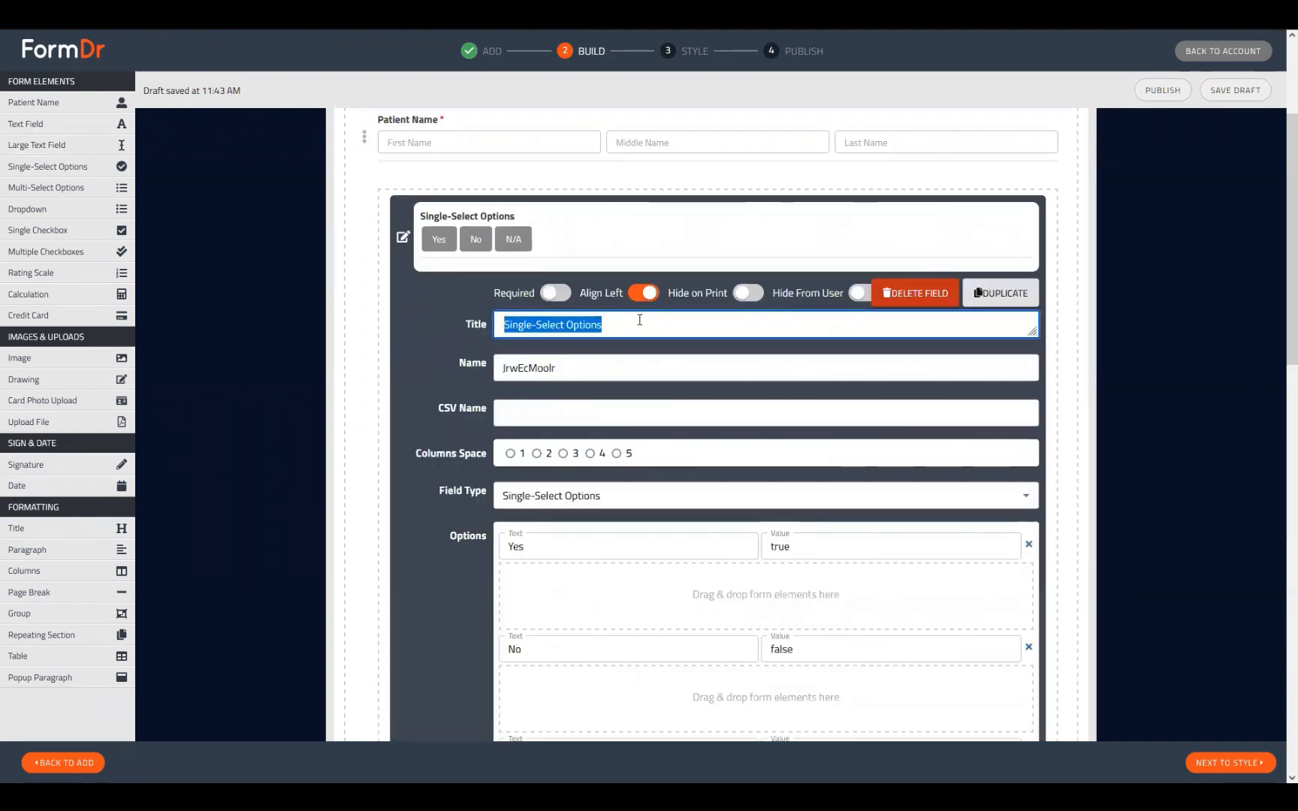
text(Cance)
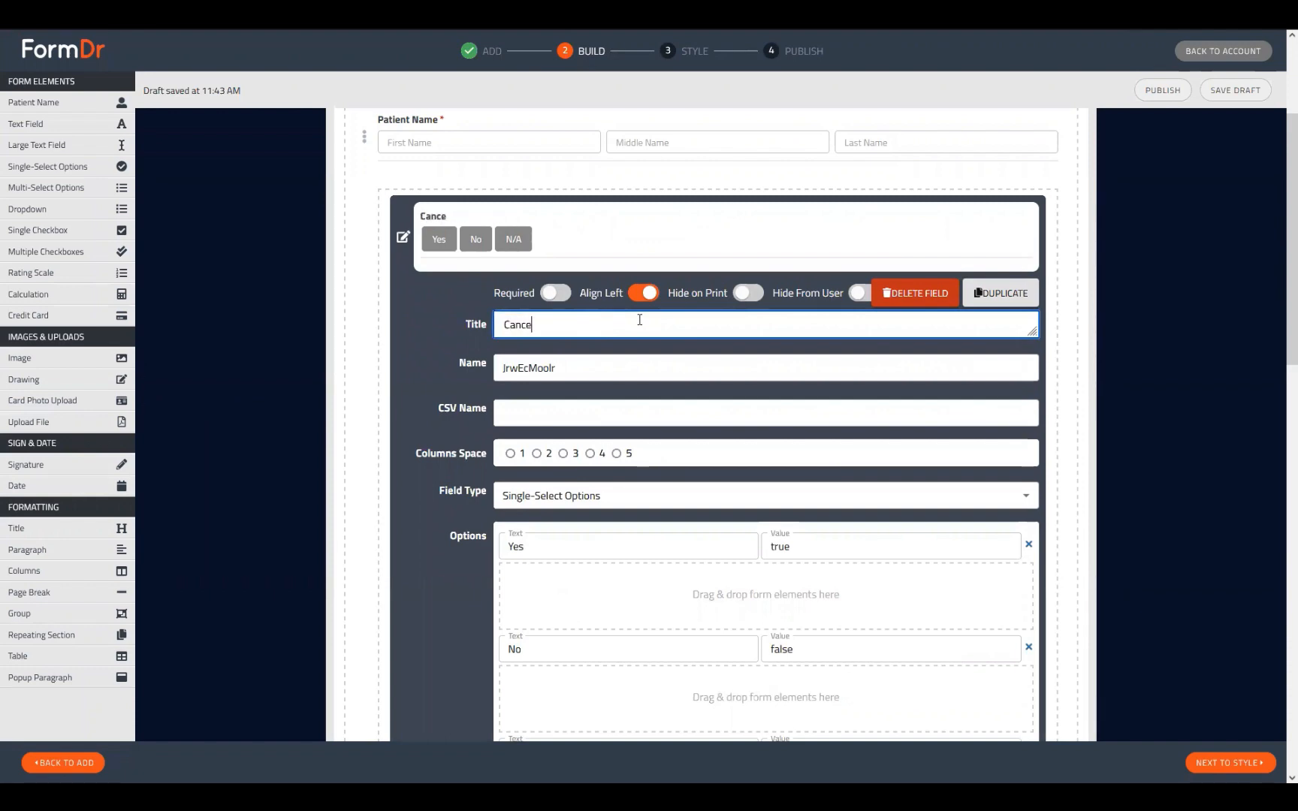
text(r)
Insert a Text Field as a conditional field under Cancer's Yes option and title it Type
scroll(639, 320, down, 2)
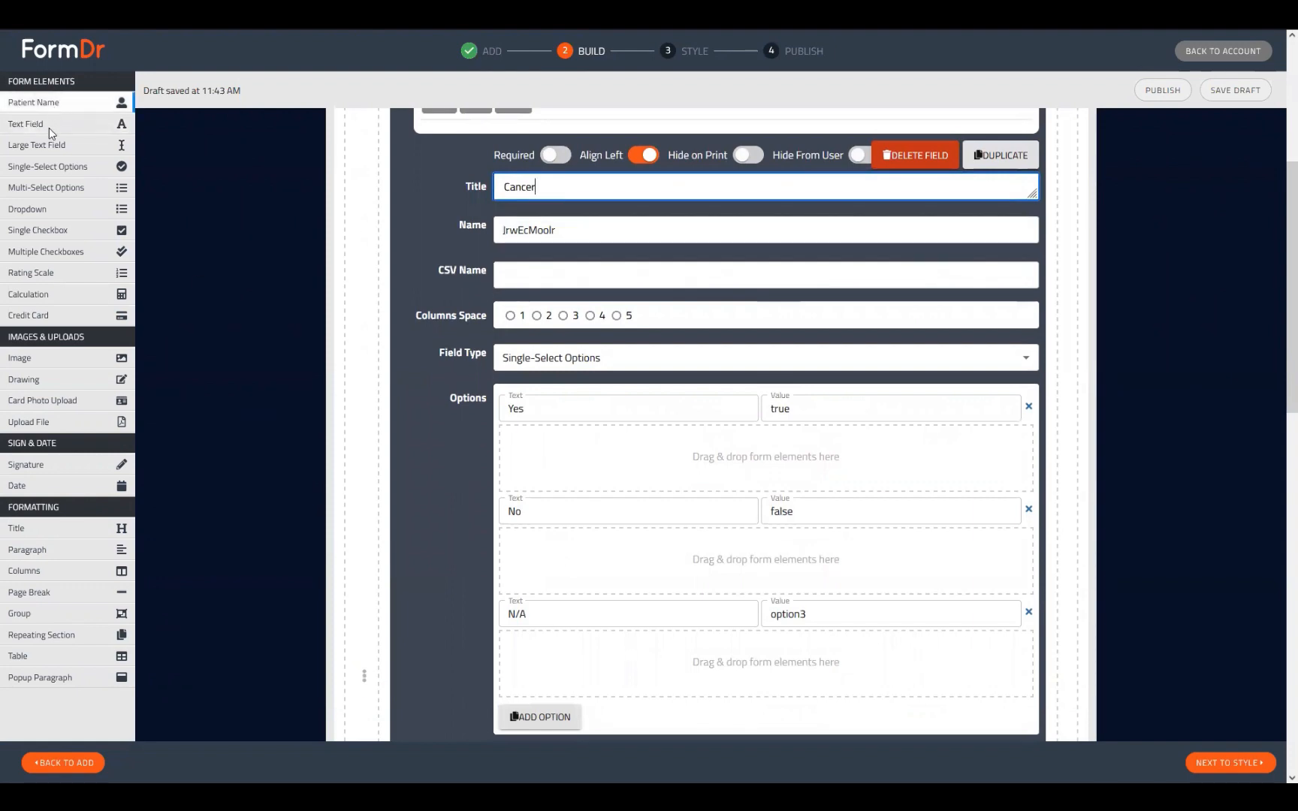
drag(27, 130, 586, 481)
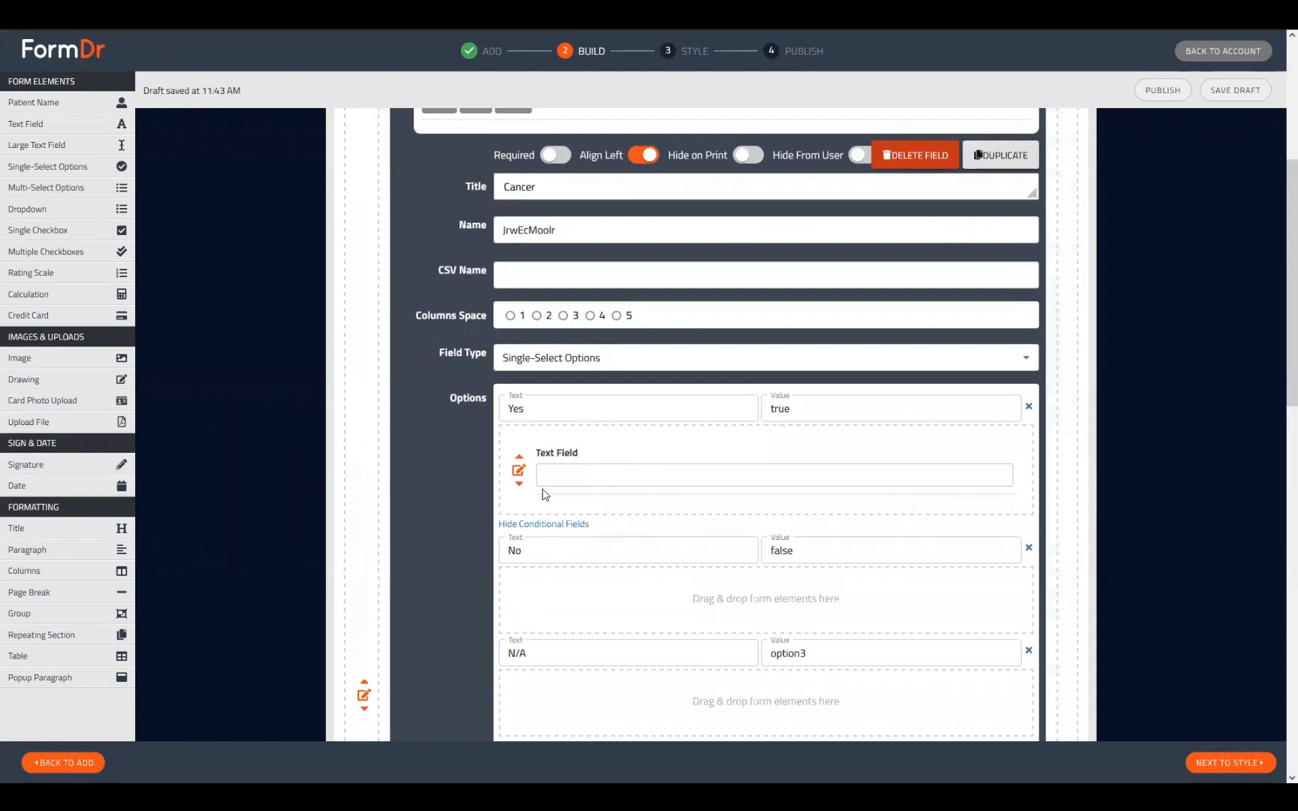
click(519, 470)
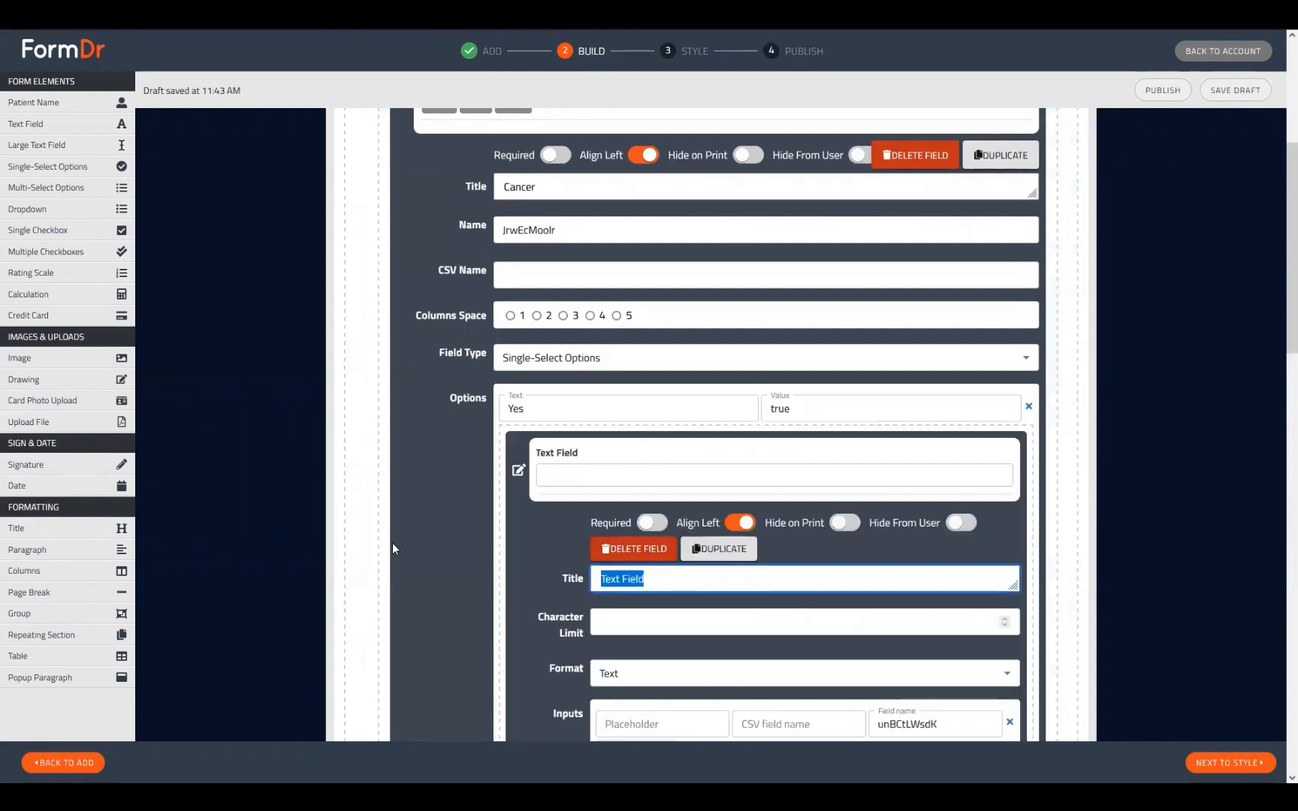
text(Wj)
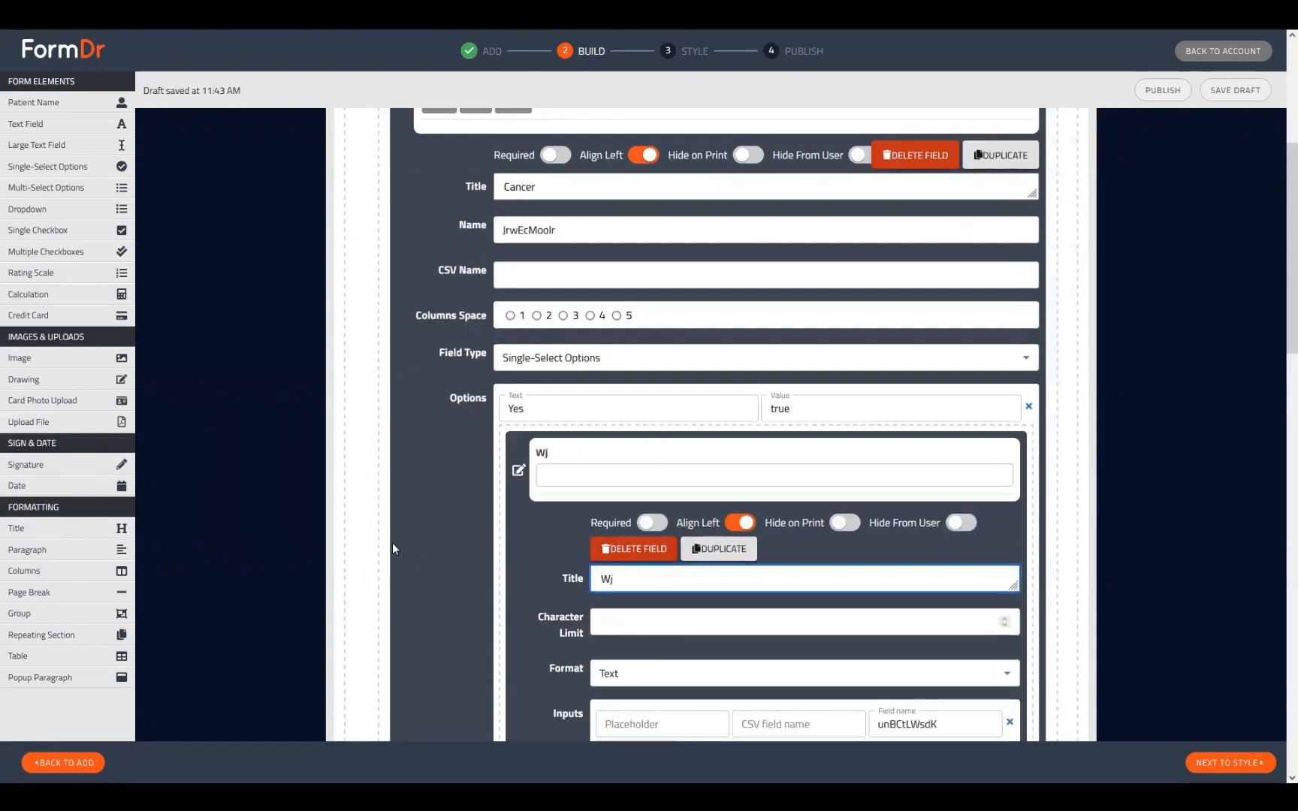
key(BackSpace)
key(BackSpace)
text(Type)
Set the conditional text field's placeholder to Type, and close its settings and those of the Cancer field
drag(629, 579, 528, 595)
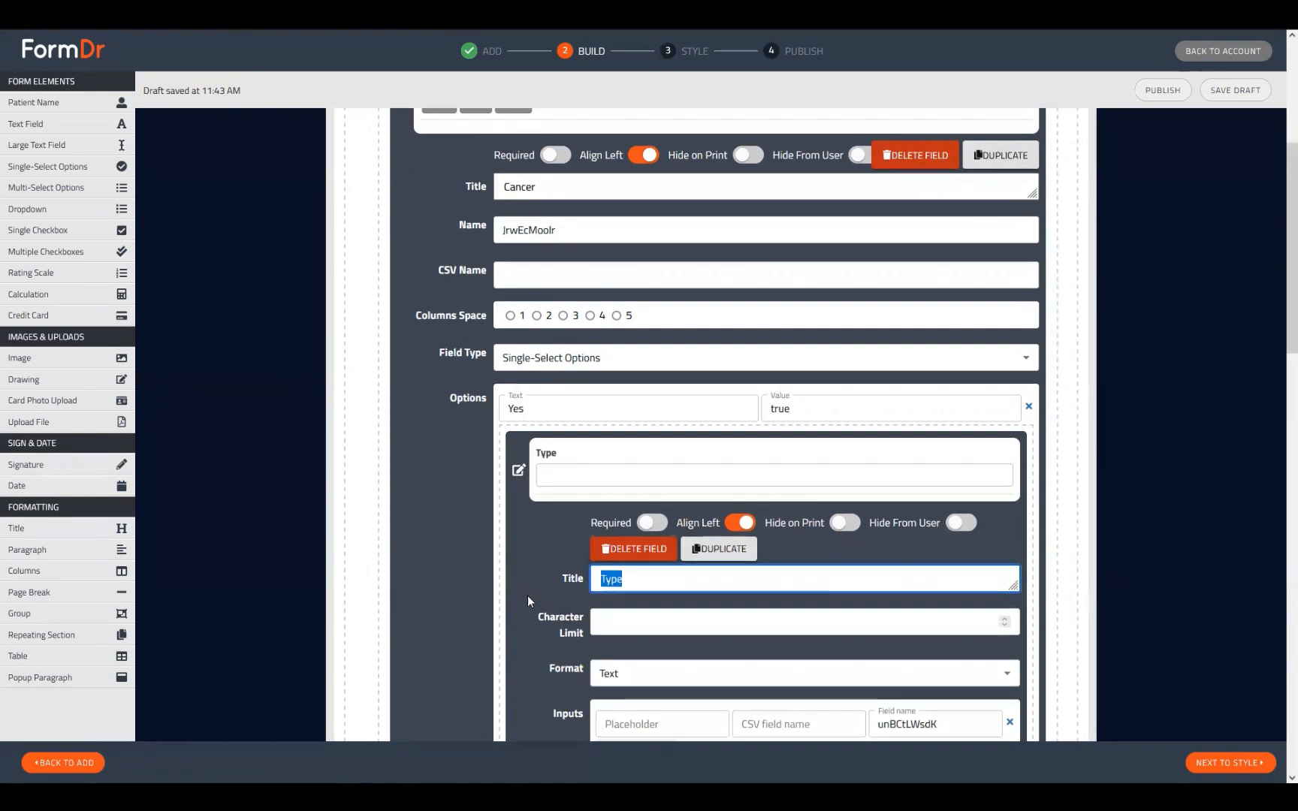
click(647, 722)
text(Type)
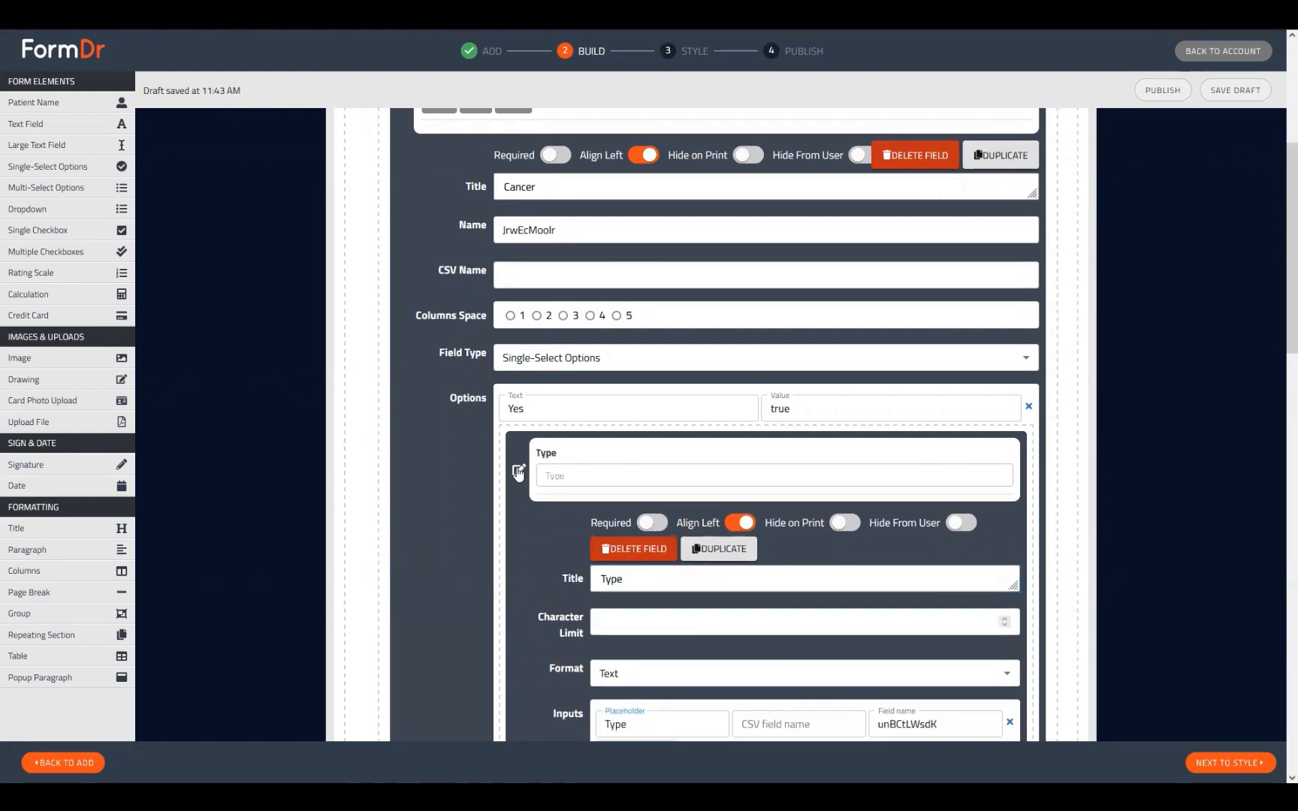
click(518, 470)
scroll(690, 534, up, 2)
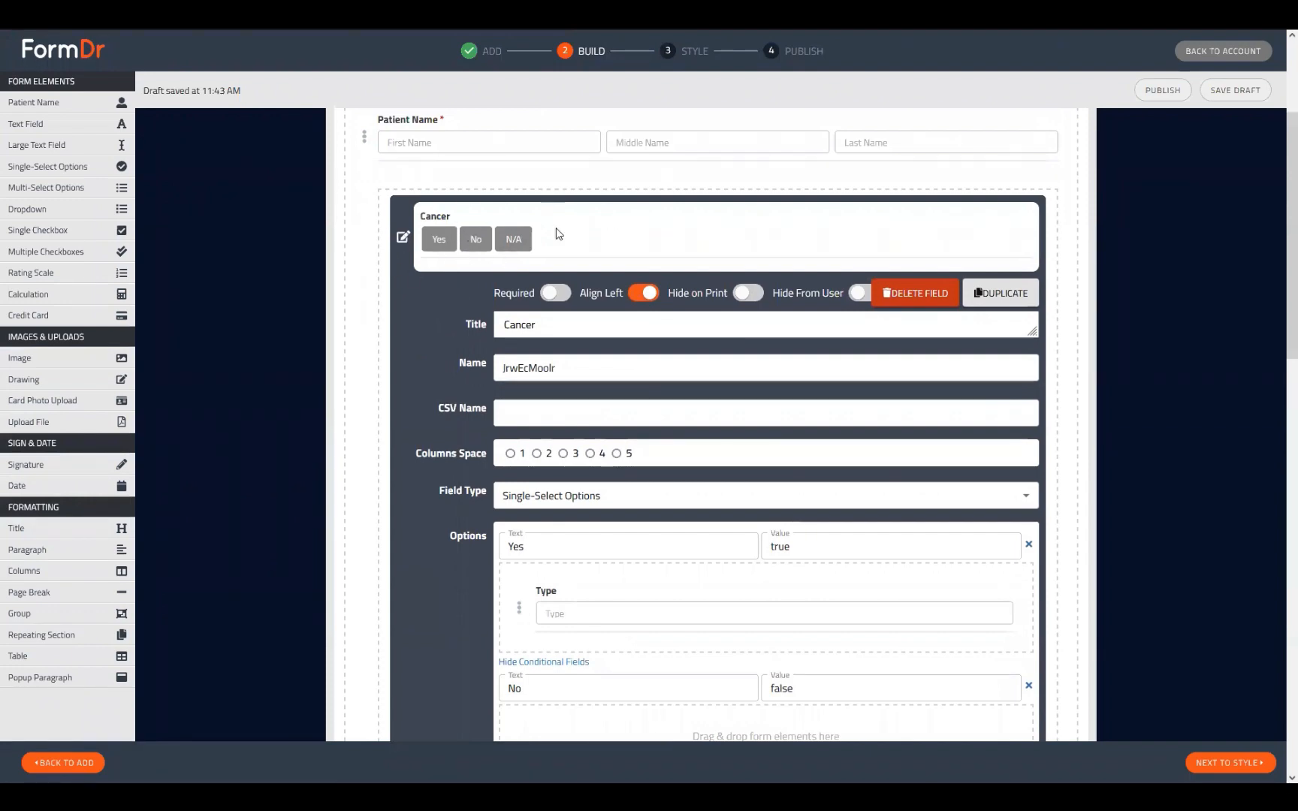
scroll(601, 481, down, 2)
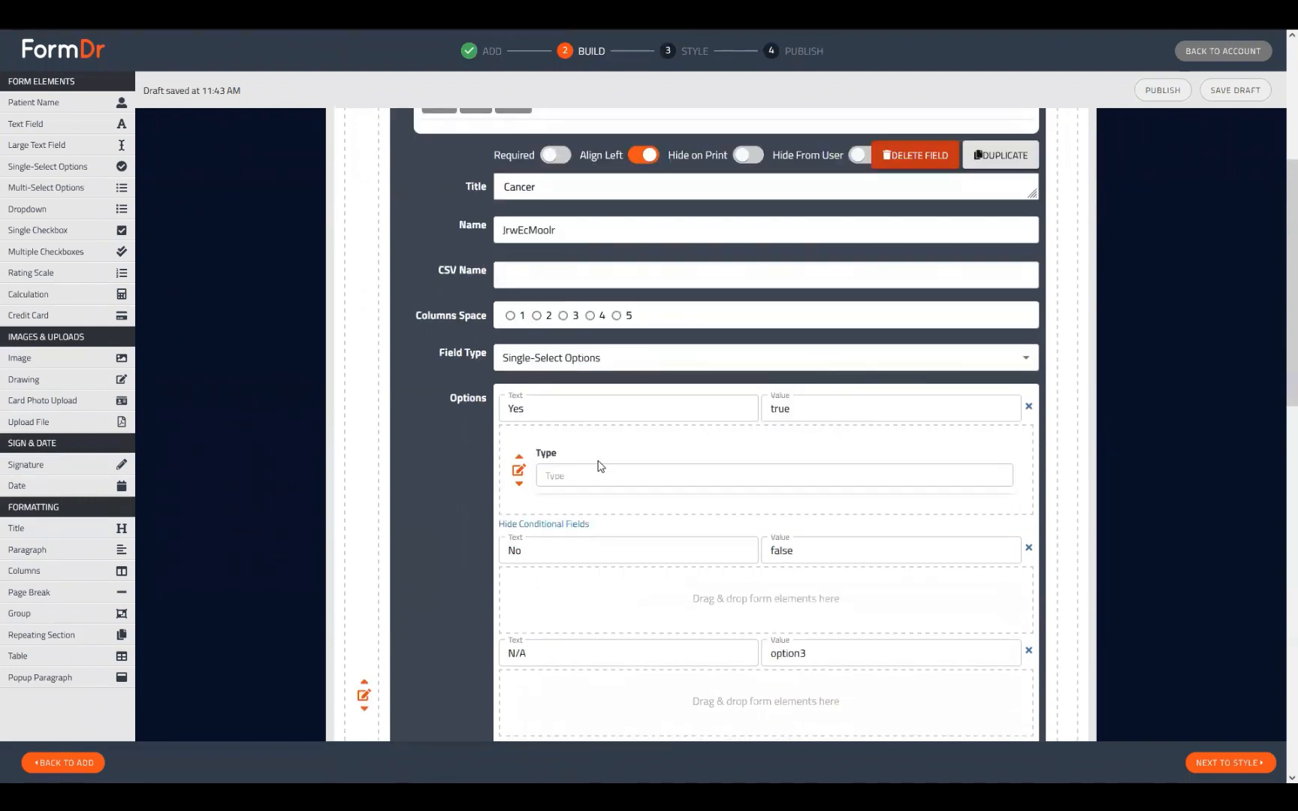
scroll(406, 312, up, 3)
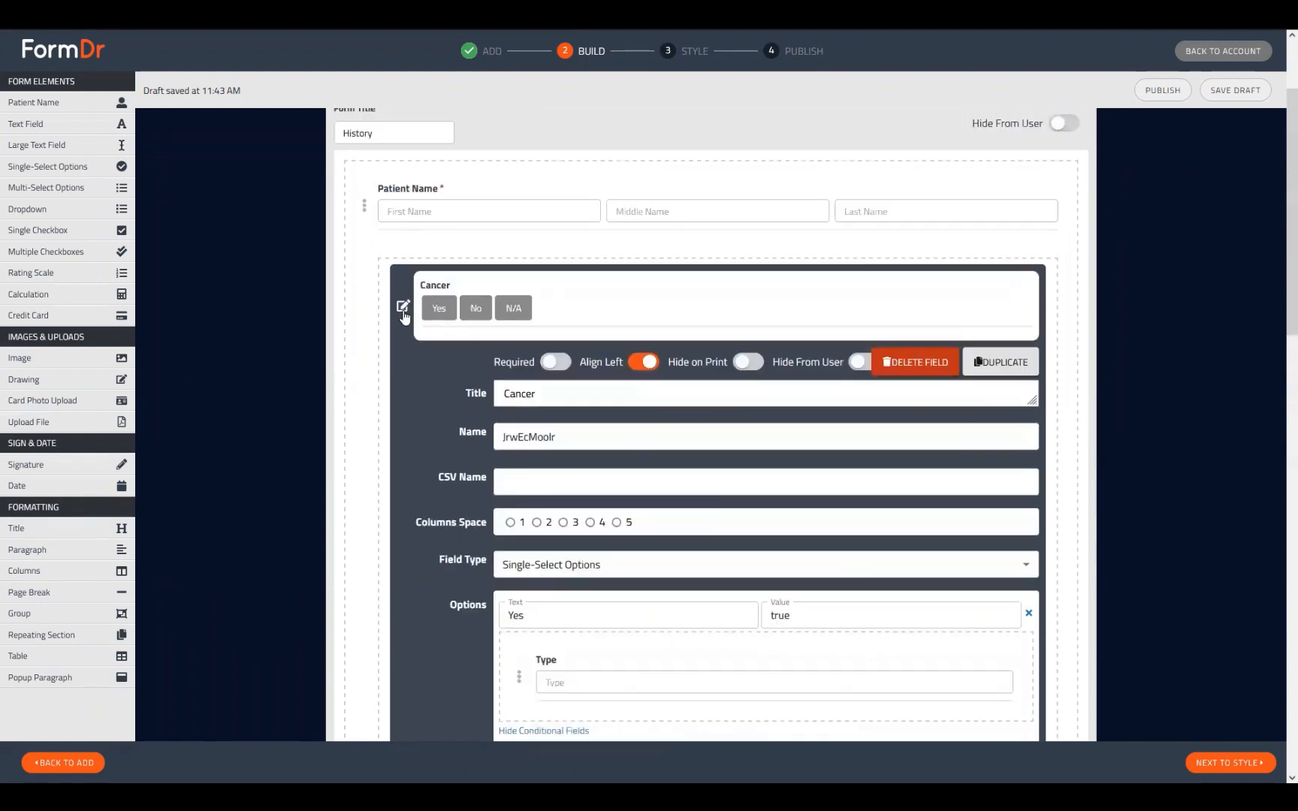
click(403, 316)
scroll(553, 442, down, 3)
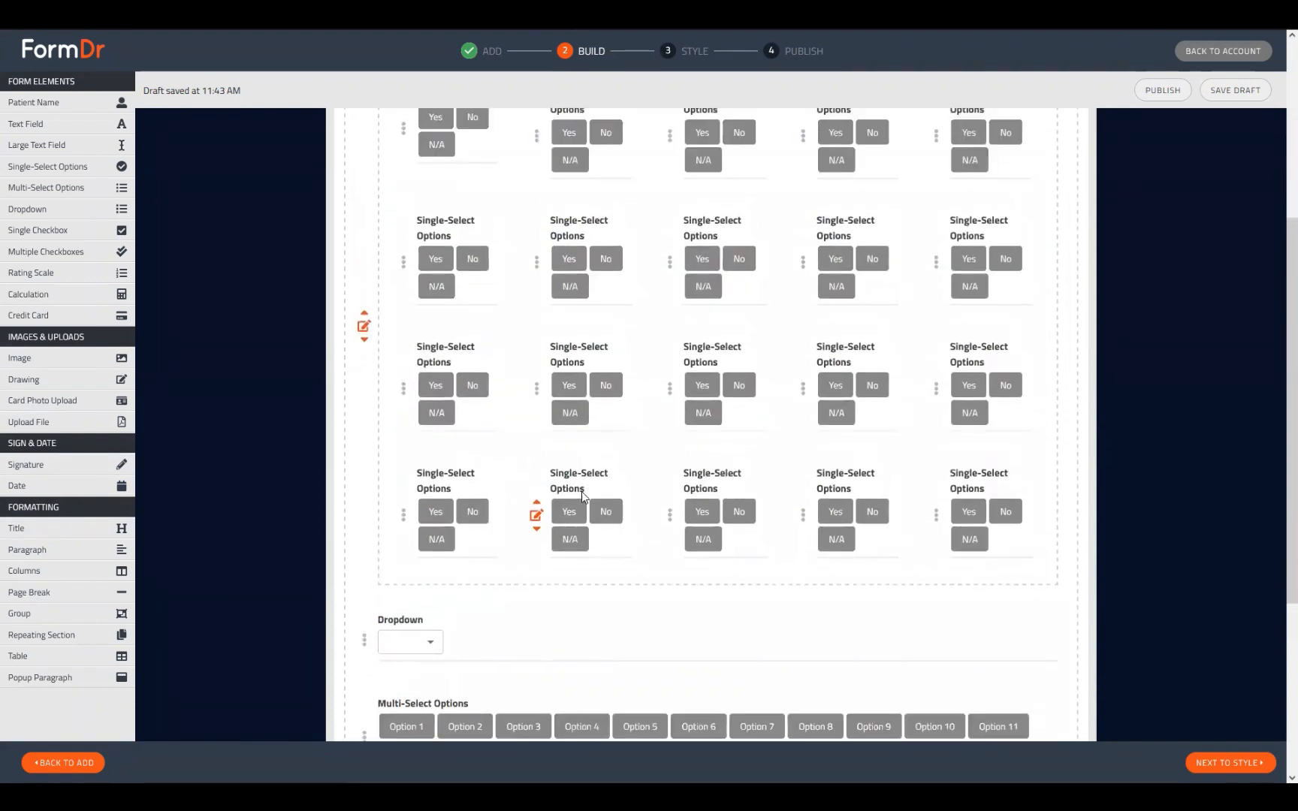
scroll(581, 495, up, 1)
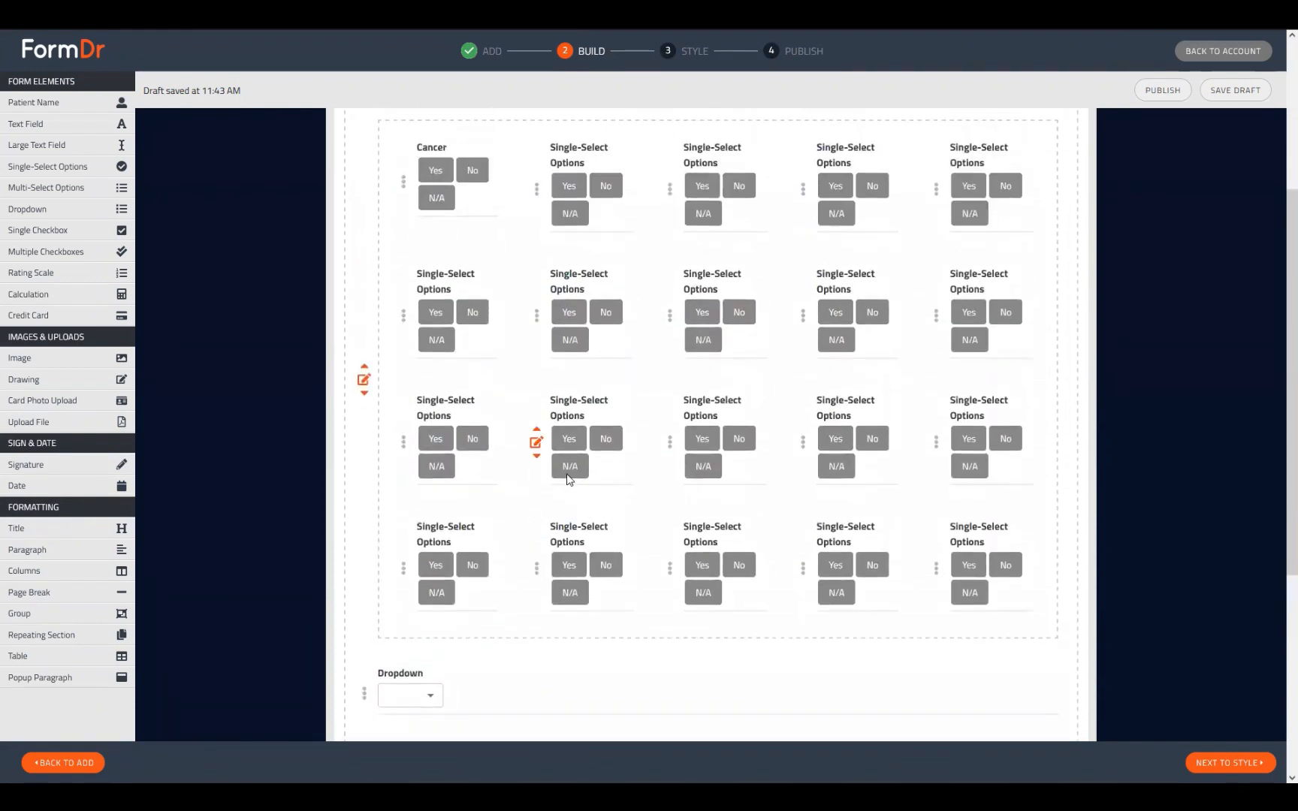
scroll(758, 497, up, 4)
scroll(762, 469, down, 10)
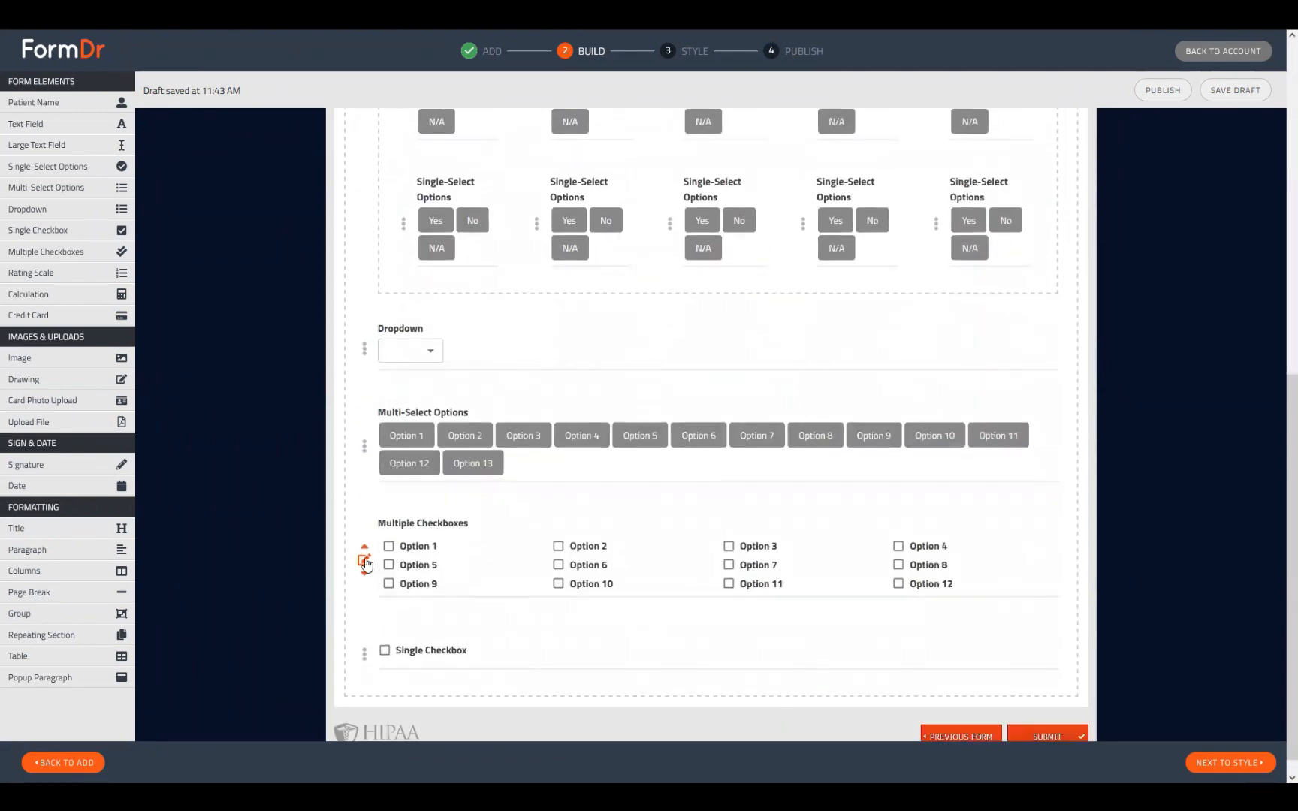
Add options to the Multiple Checkboxes field up to Option 20 and close its settings
click(365, 562)
scroll(578, 643, down, 10)
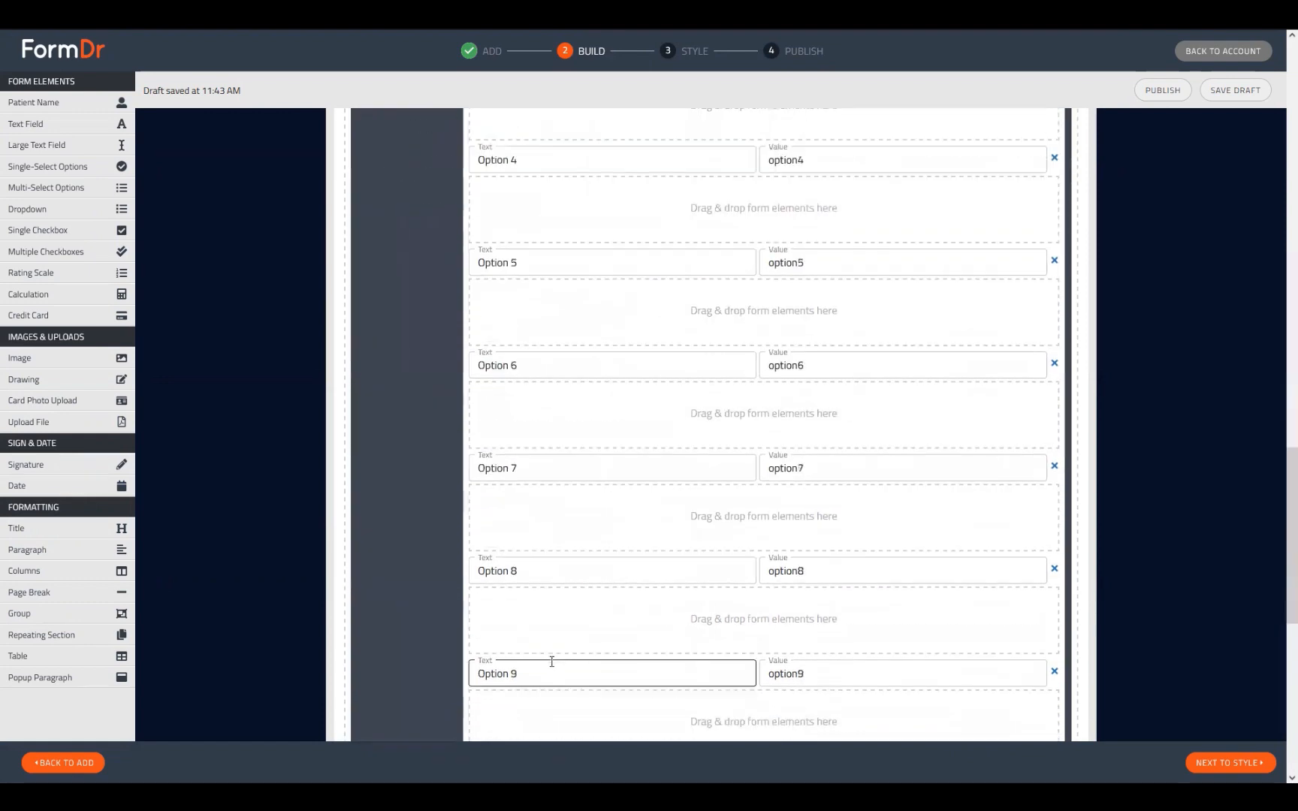
scroll(551, 662, down, 5)
click(510, 603)
scroll(511, 586, down, 3)
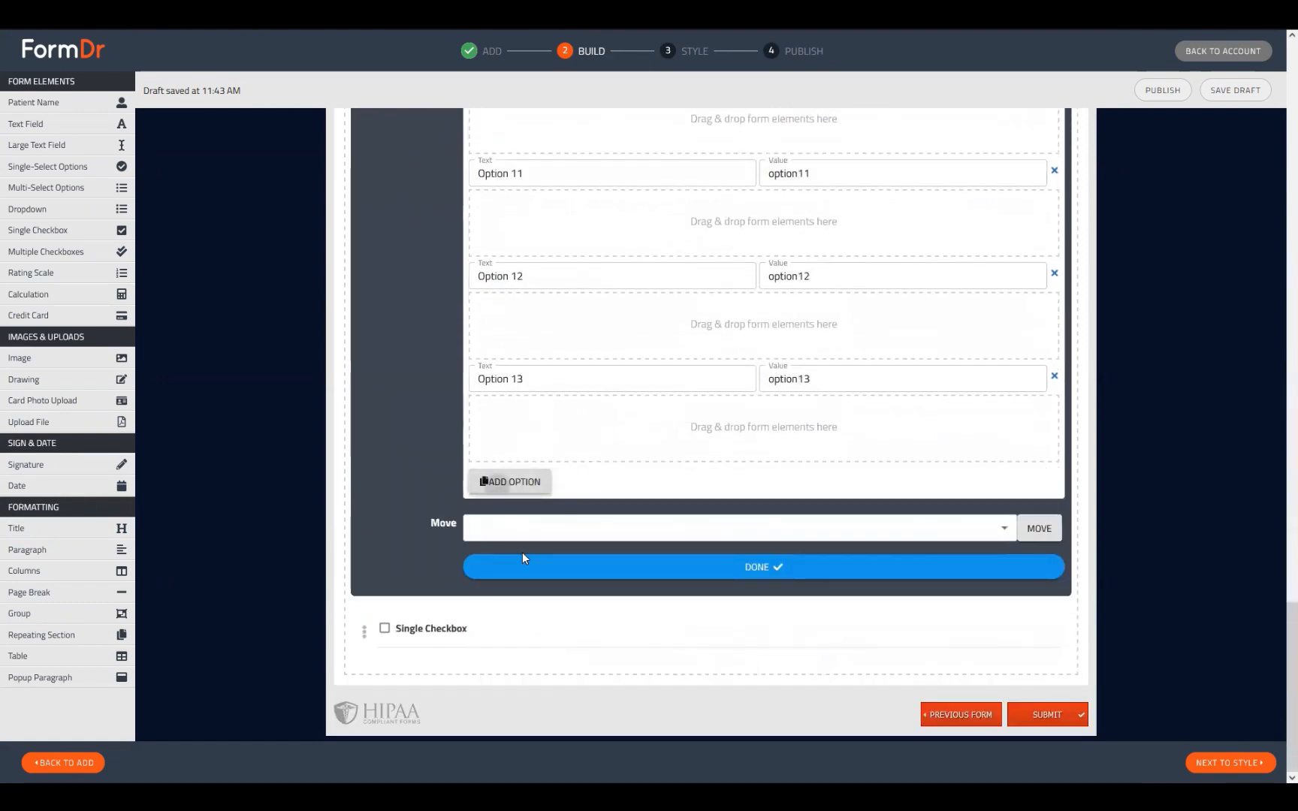
click(510, 481)
scroll(521, 547, down, 2)
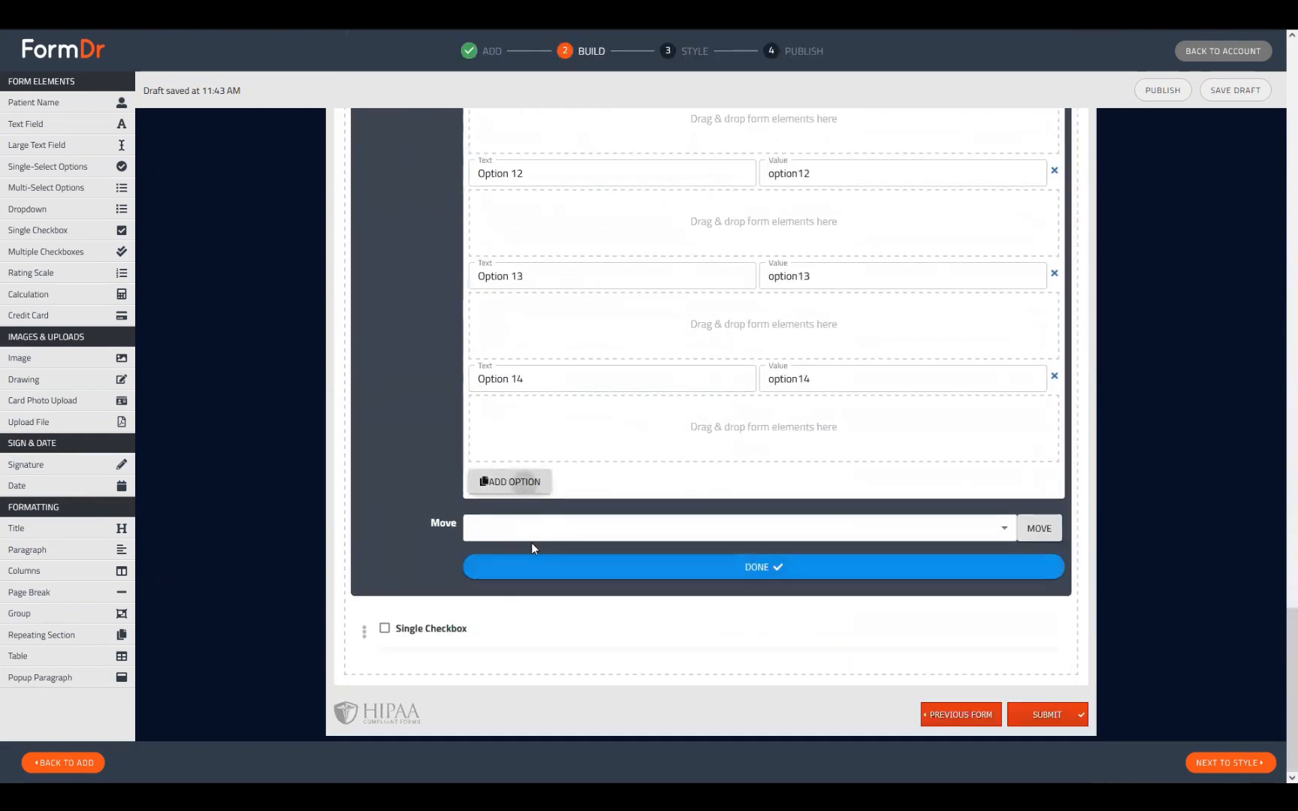
click(511, 481)
click(511, 585)
click(511, 686)
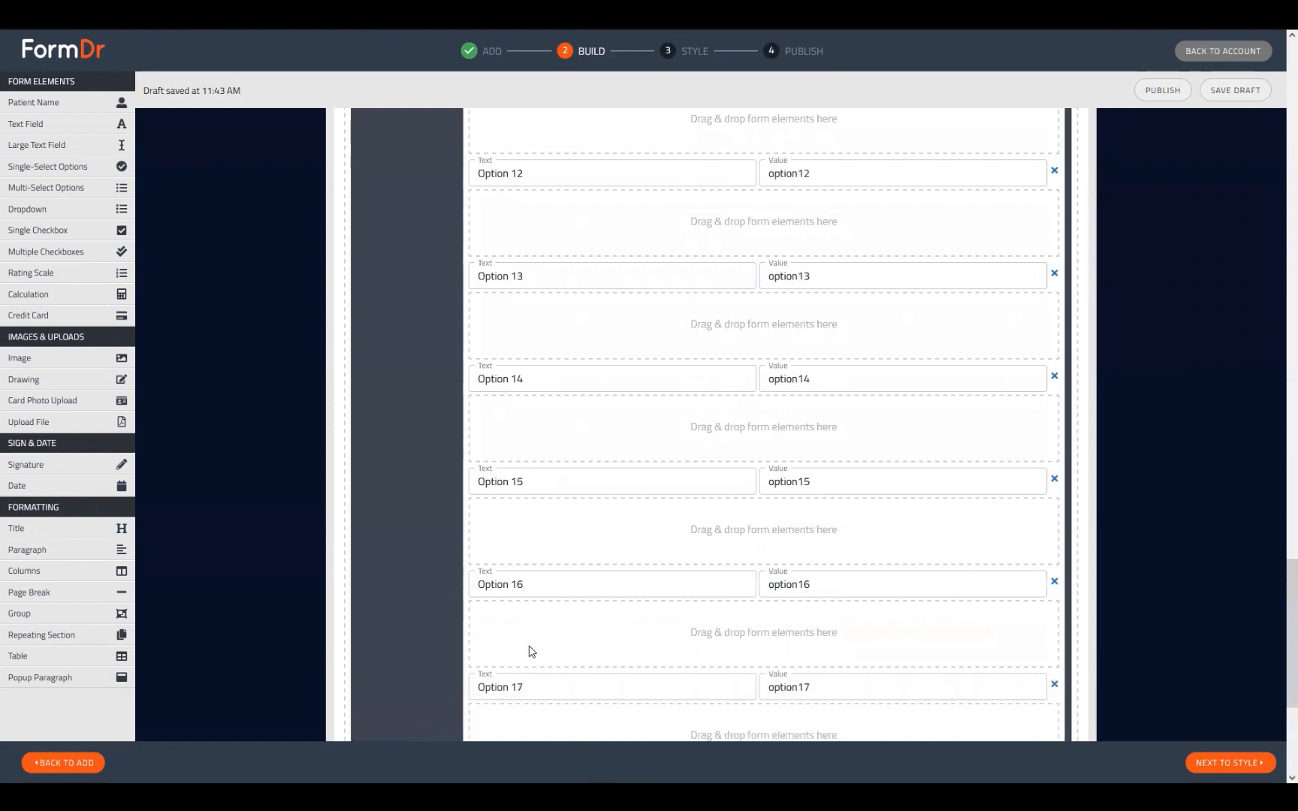
scroll(529, 651, down, 2)
click(519, 584)
click(533, 557)
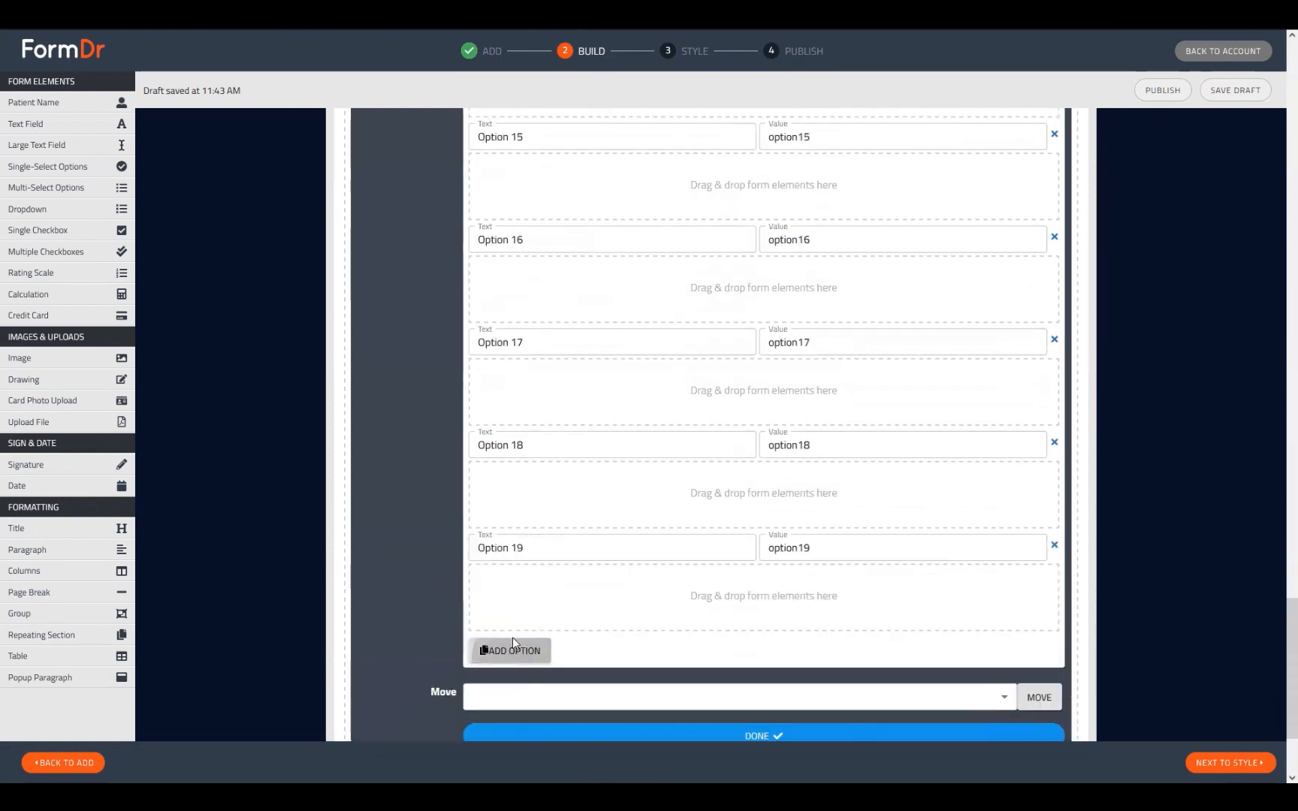
click(513, 649)
scroll(657, 642, down, 2)
scroll(734, 670, up, 4)
scroll(734, 670, up, 15)
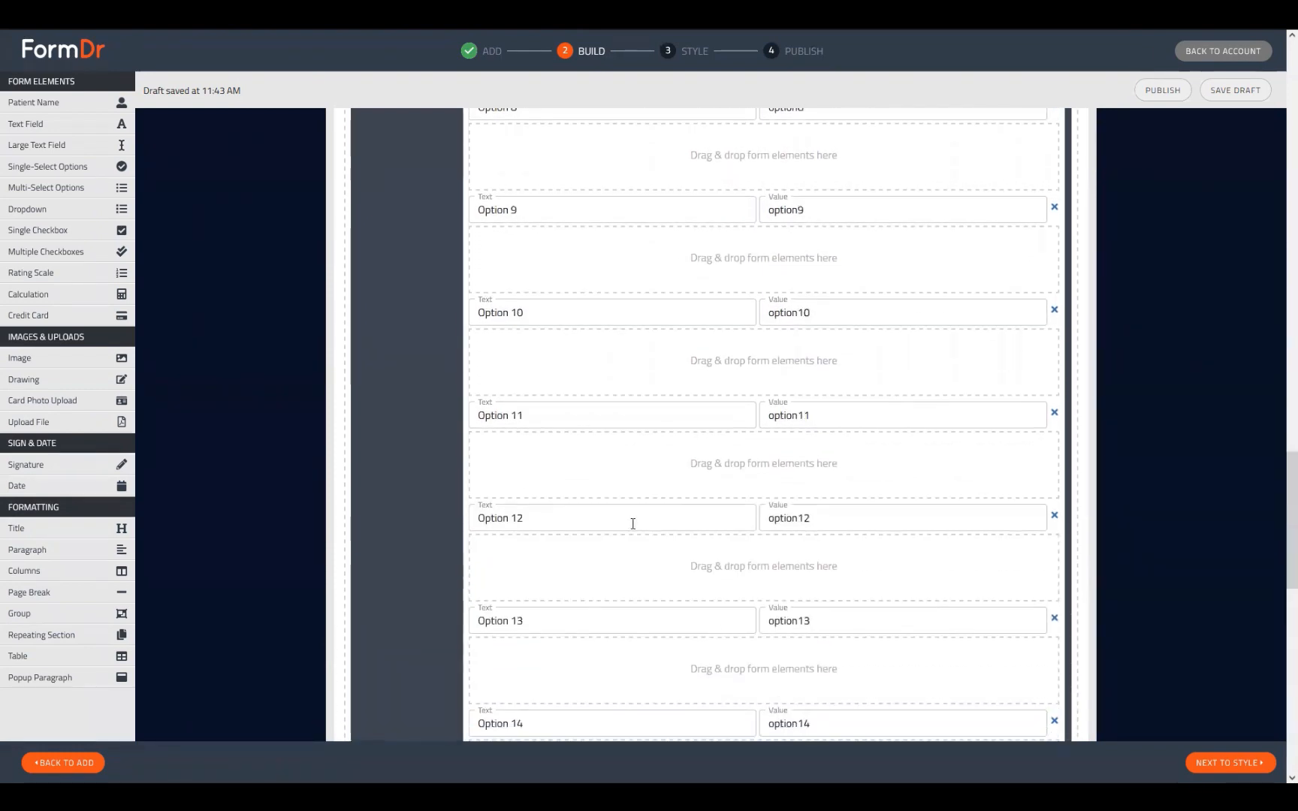
click(364, 216)
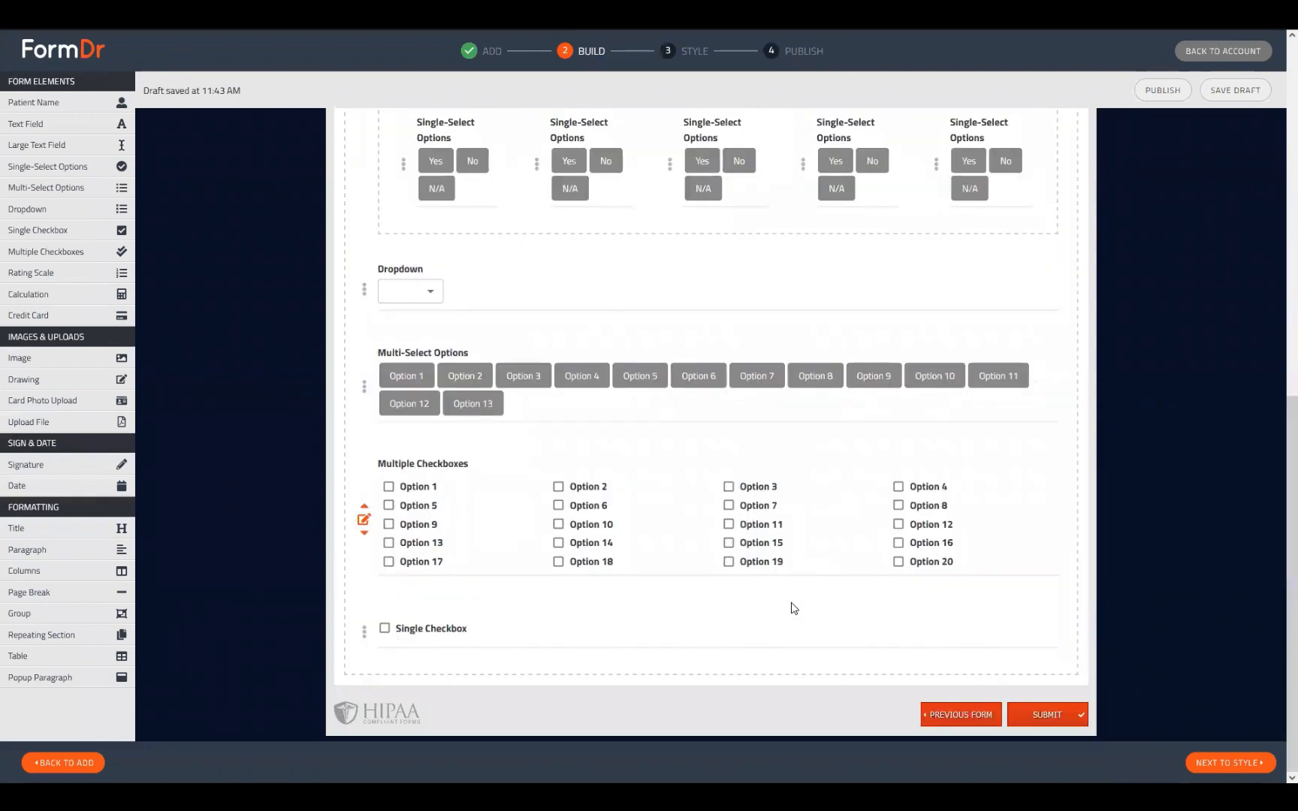
Move the Multiple Checkboxes field directly below the Single-Select Options columns and delete the Dropdown field
scroll(793, 604, up, 3)
drag(599, 696, 627, 518)
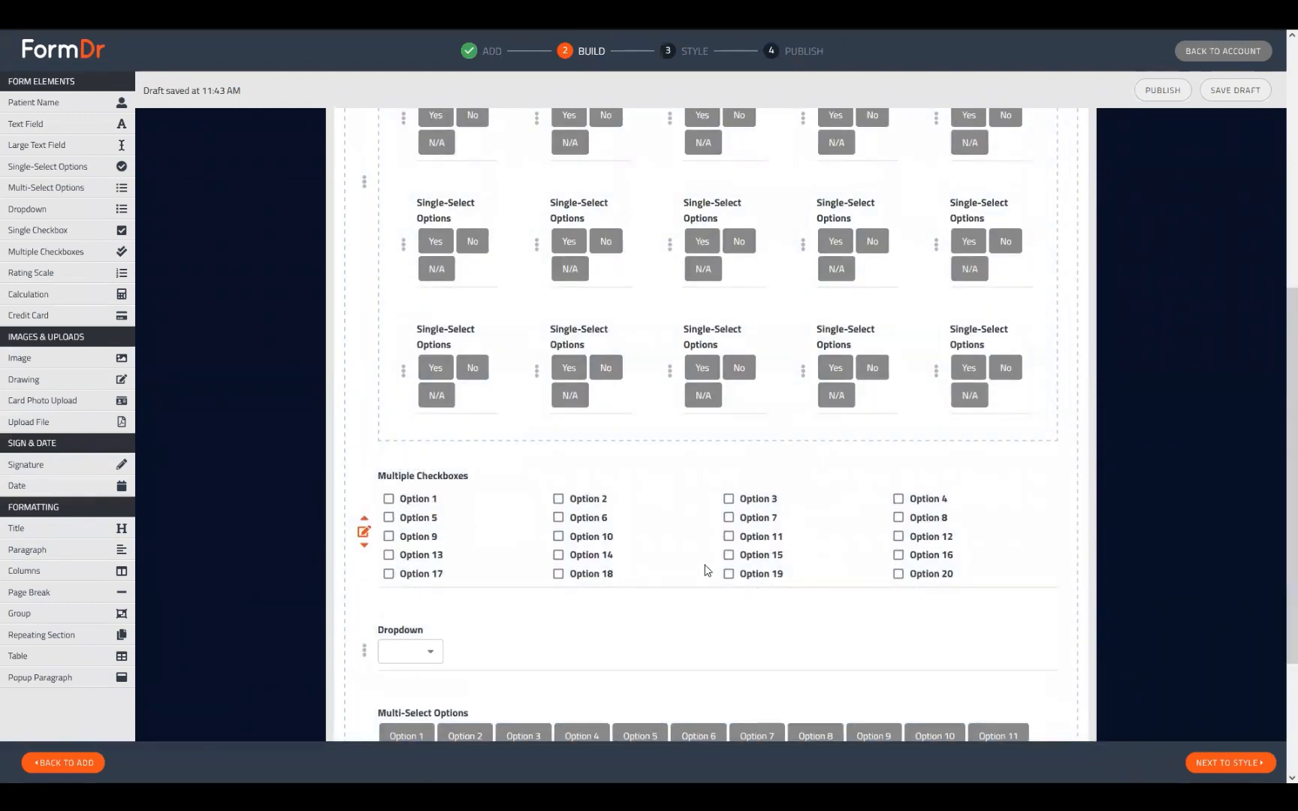
scroll(390, 450, down, 3)
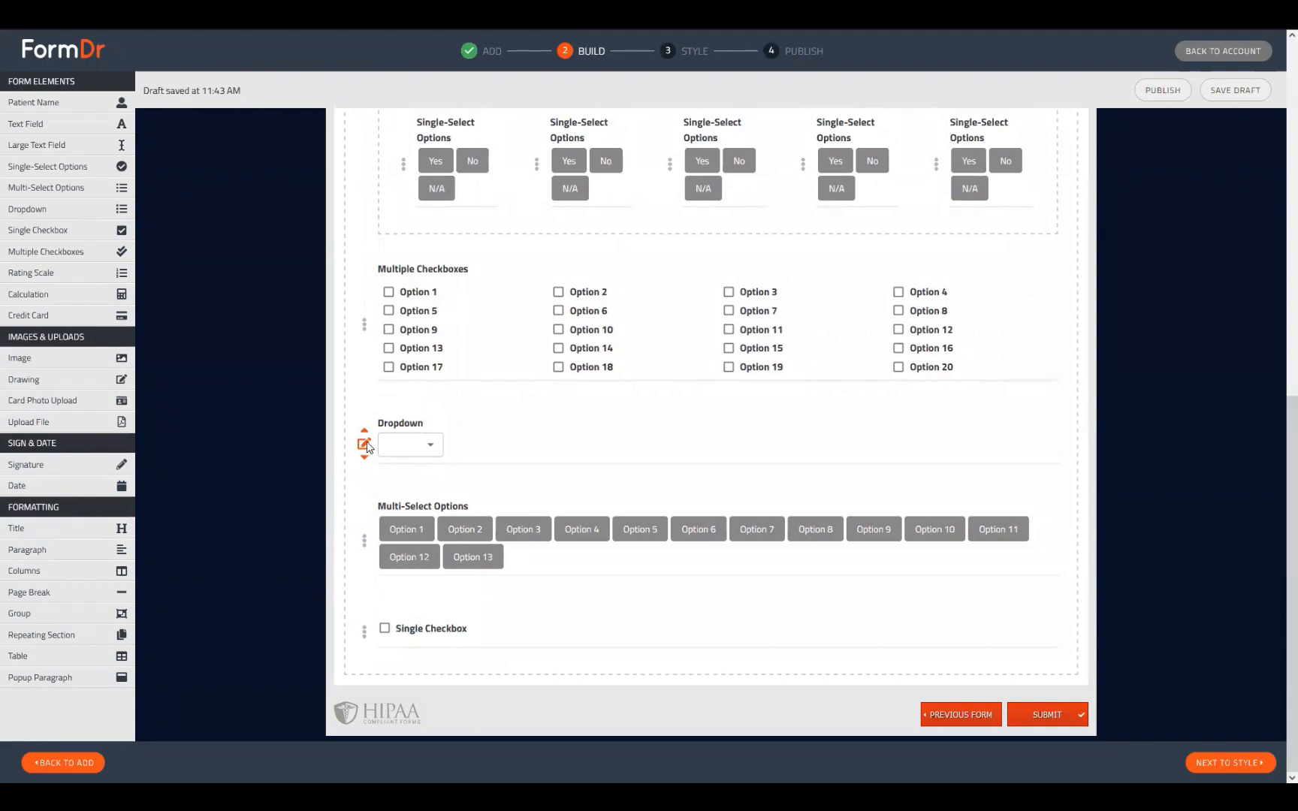
click(365, 445)
click(942, 499)
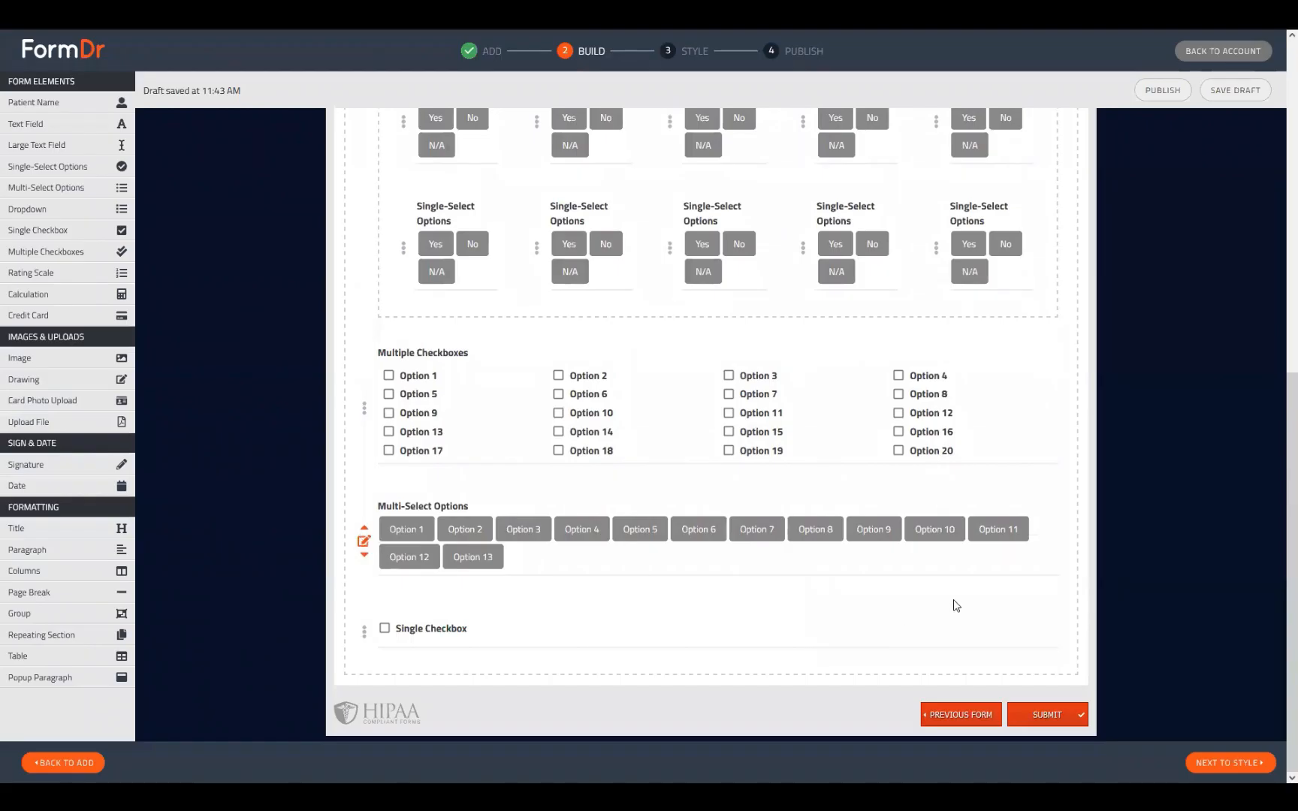
Delete the Multi-Select Options field and the Single Checkbox field from the end of the History form
click(363, 541)
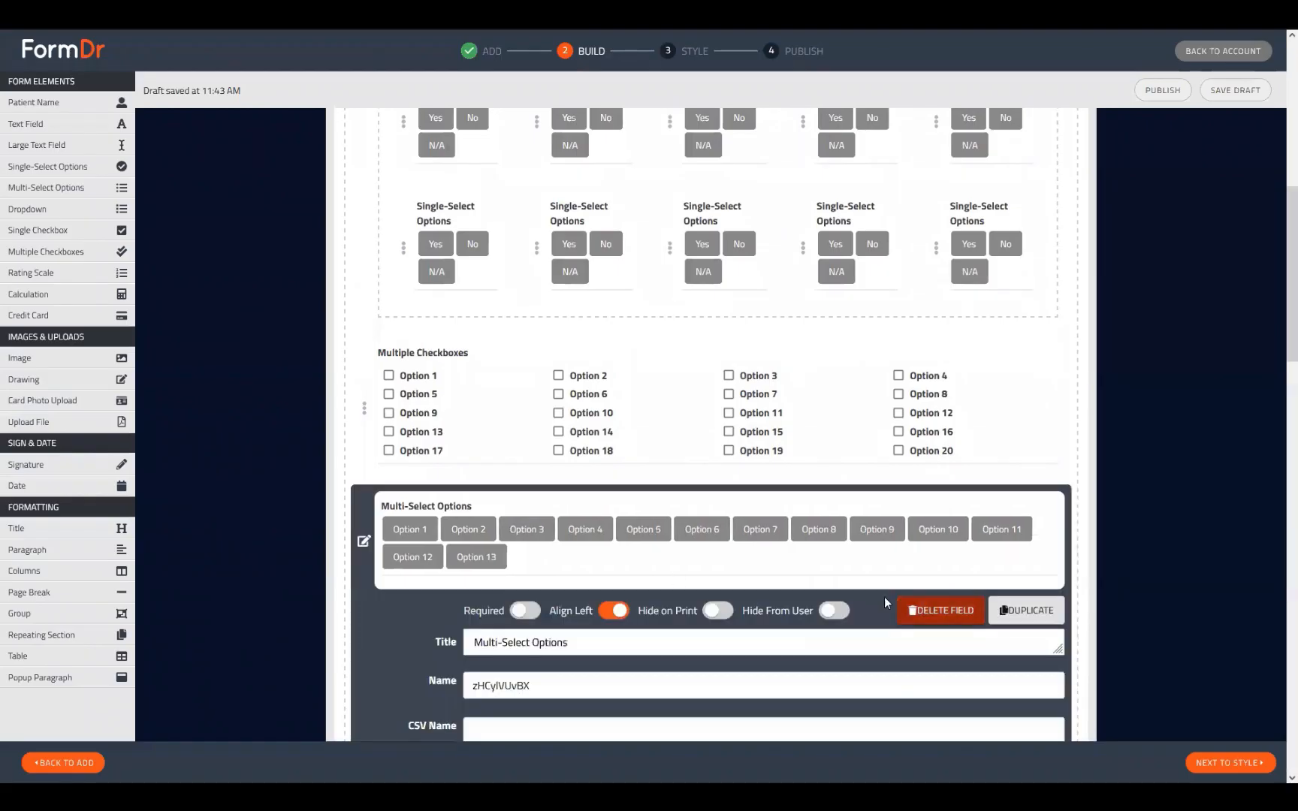
click(940, 609)
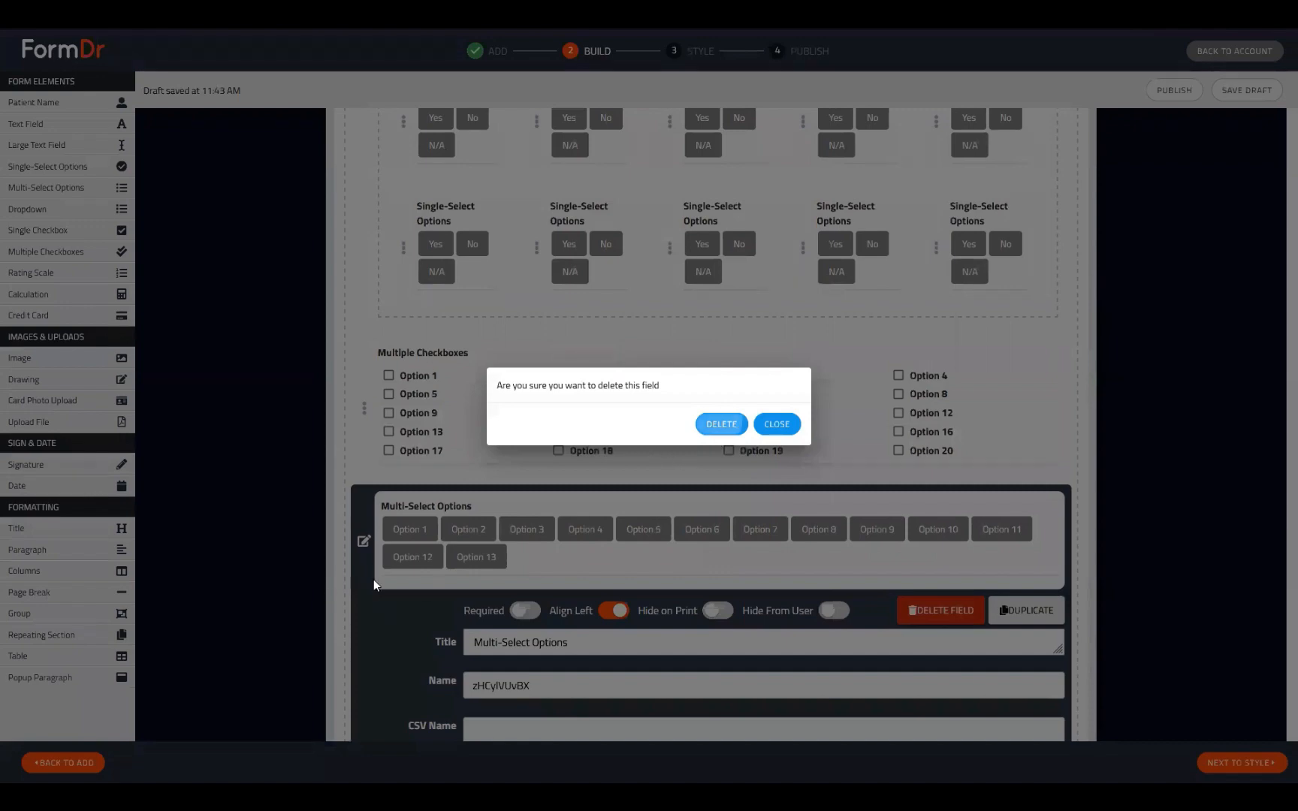
click(721, 423)
click(364, 629)
click(940, 681)
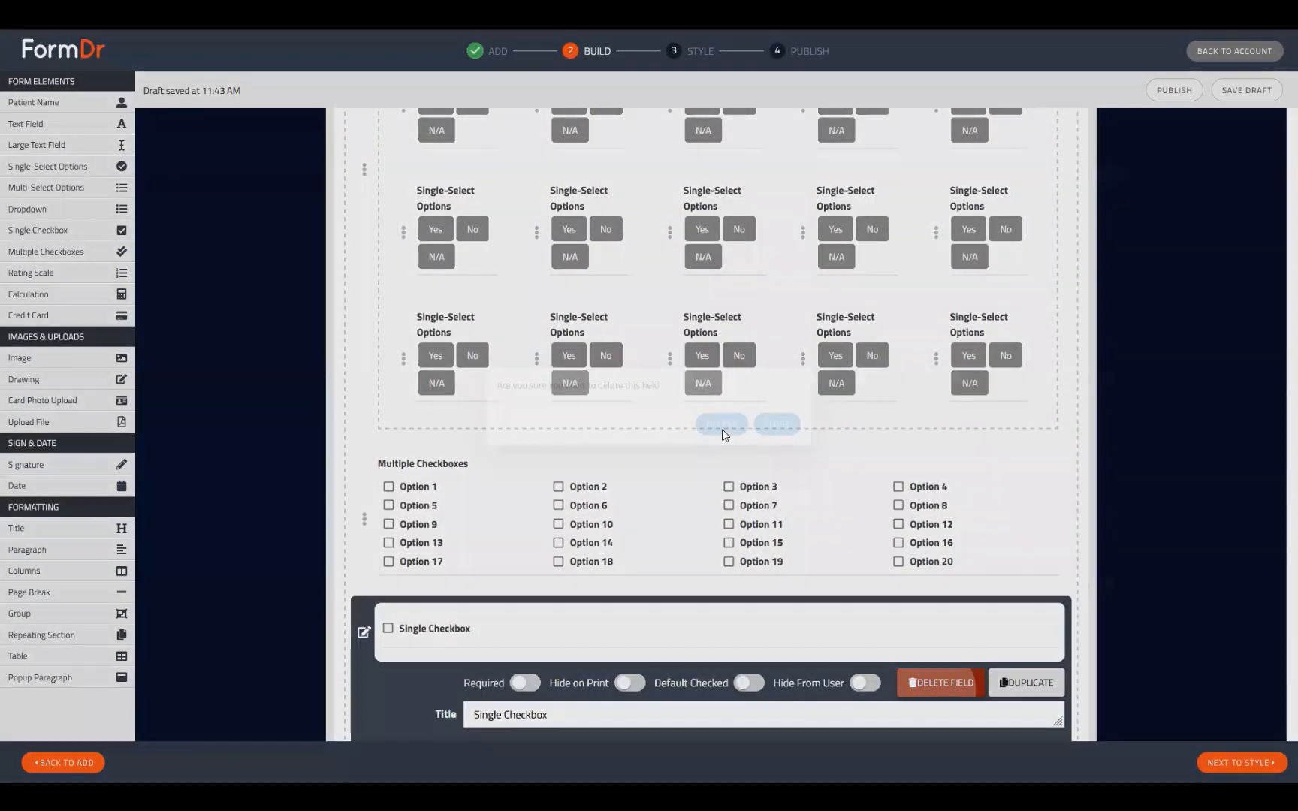
click(721, 424)
Preview the History form in the Style stage and return to building it
click(1221, 760)
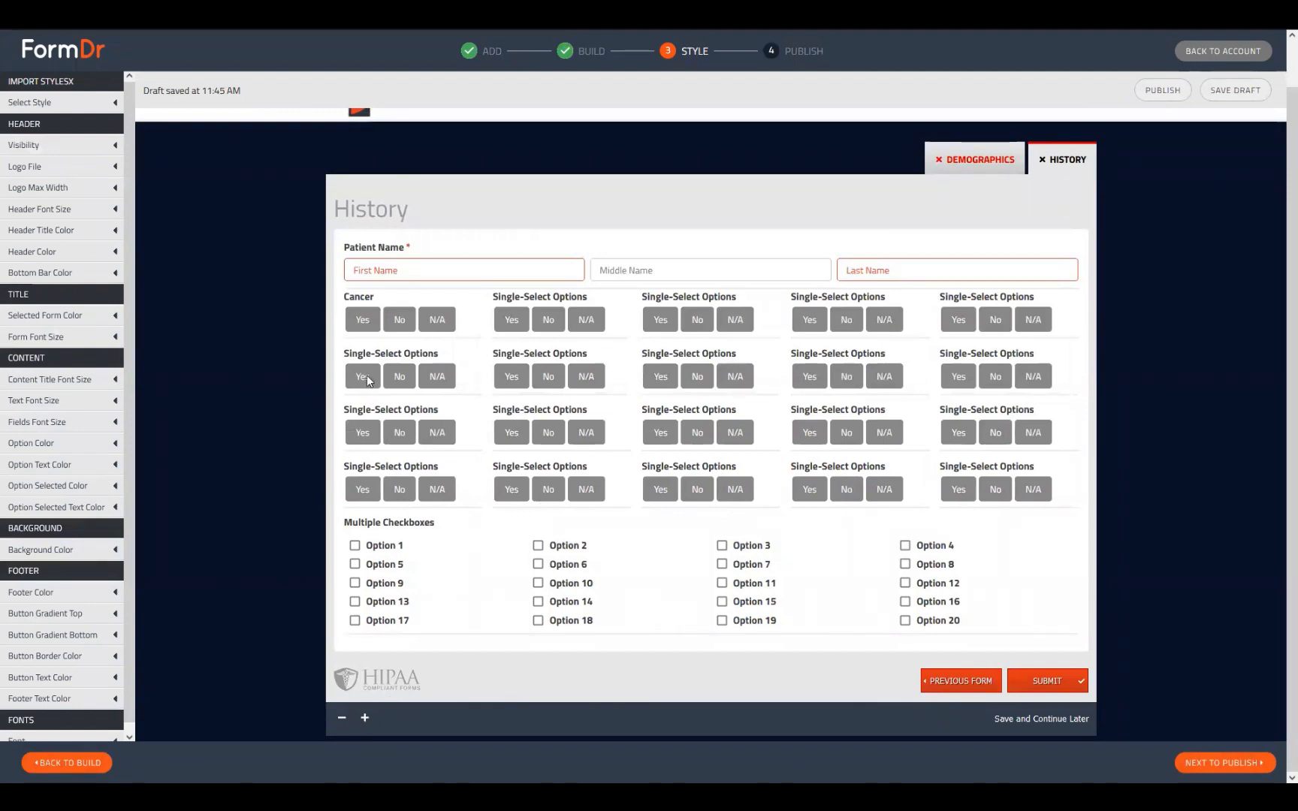
click(50, 761)
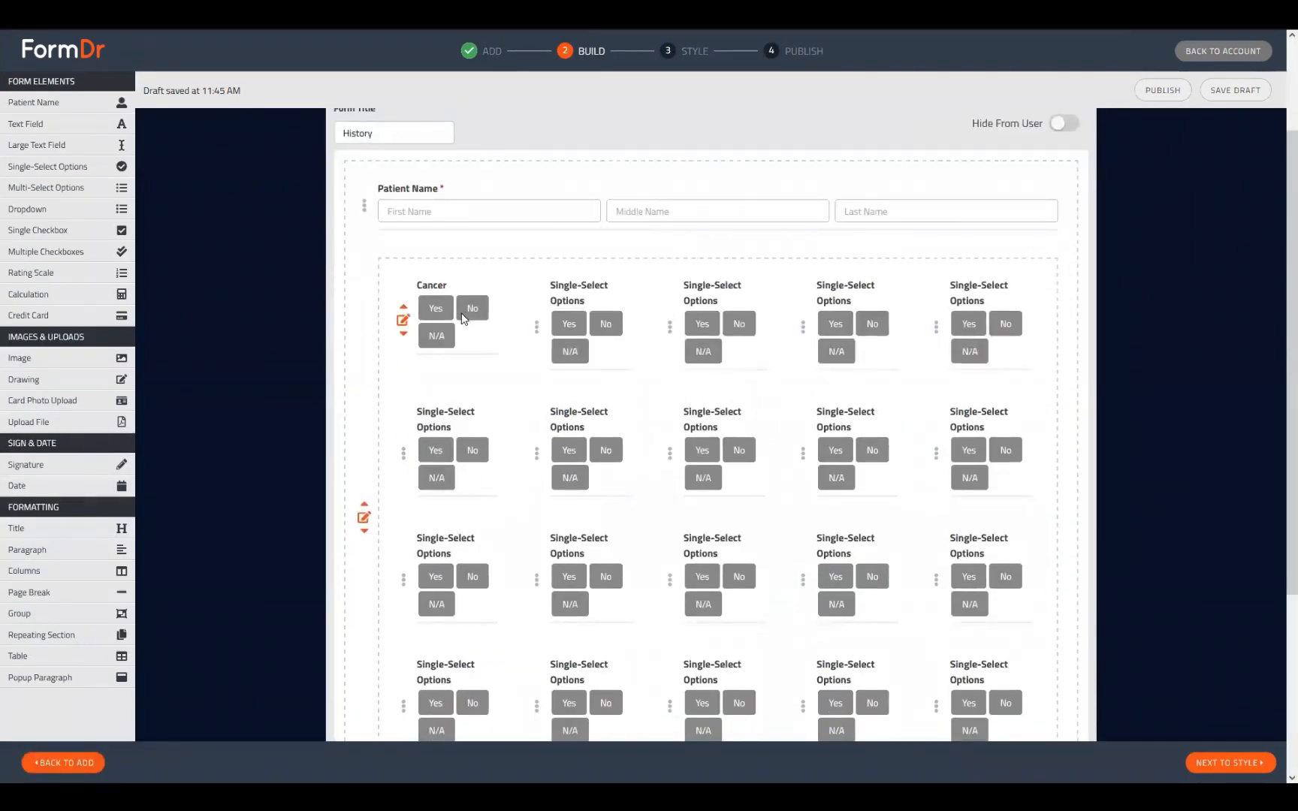
Insert a Text Field as a conditional field under the Yes option of the second Single-Select Options field in the second row
scroll(430, 319, down, 3)
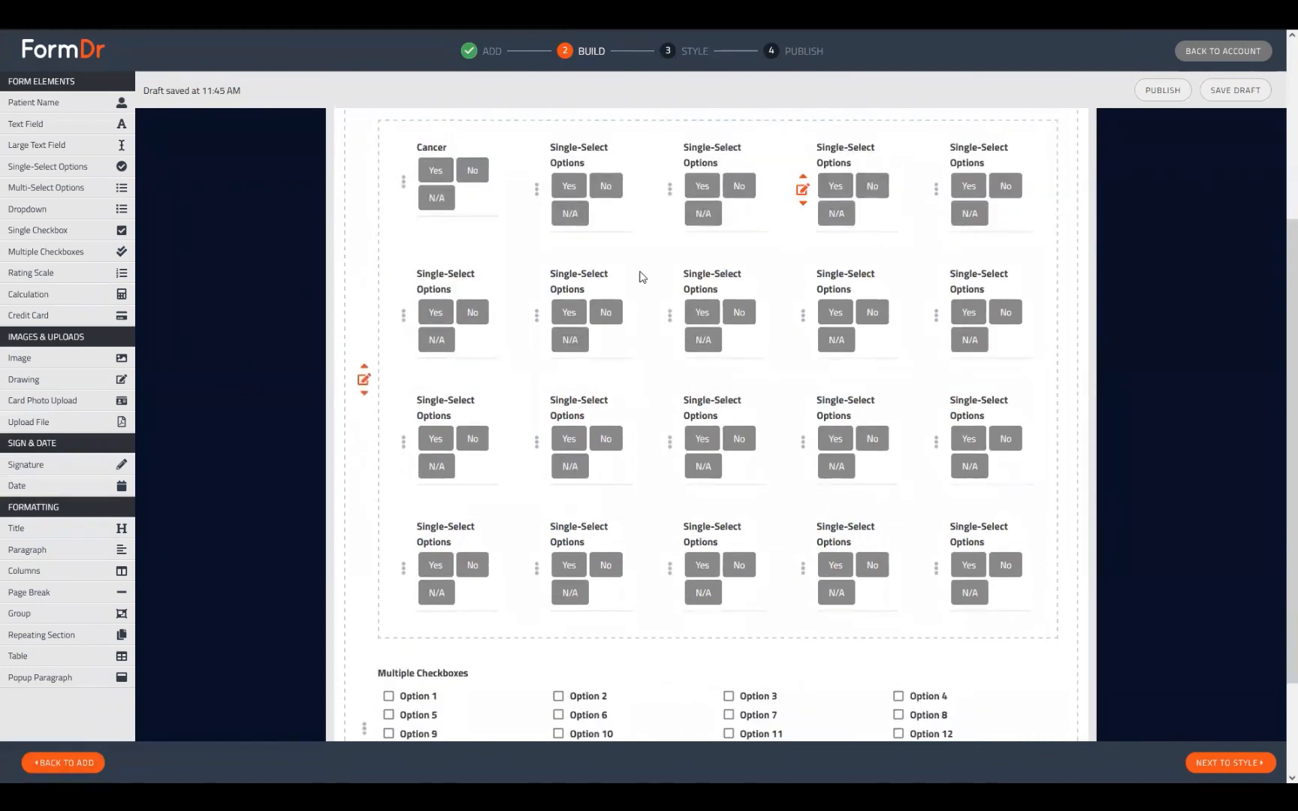
click(538, 317)
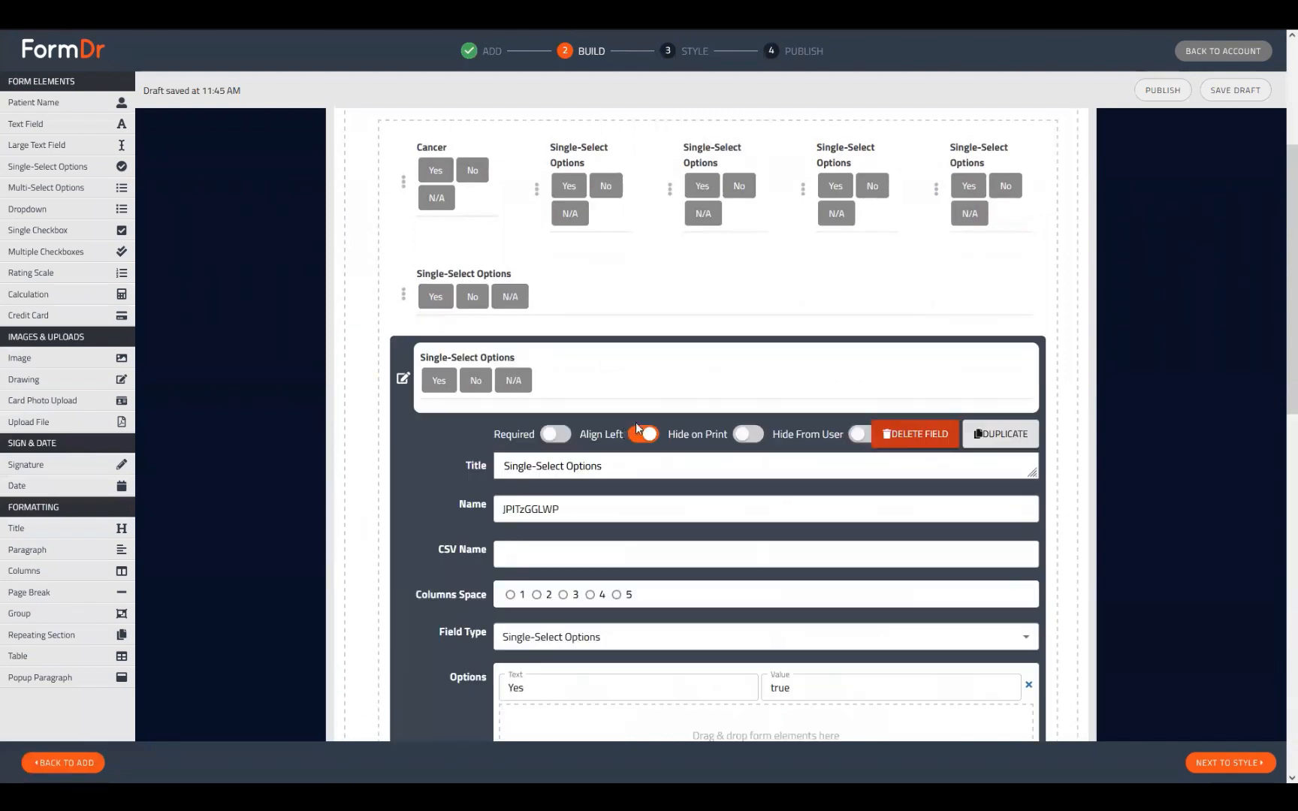
scroll(351, 443, down, 4)
drag(356, 291, 597, 197)
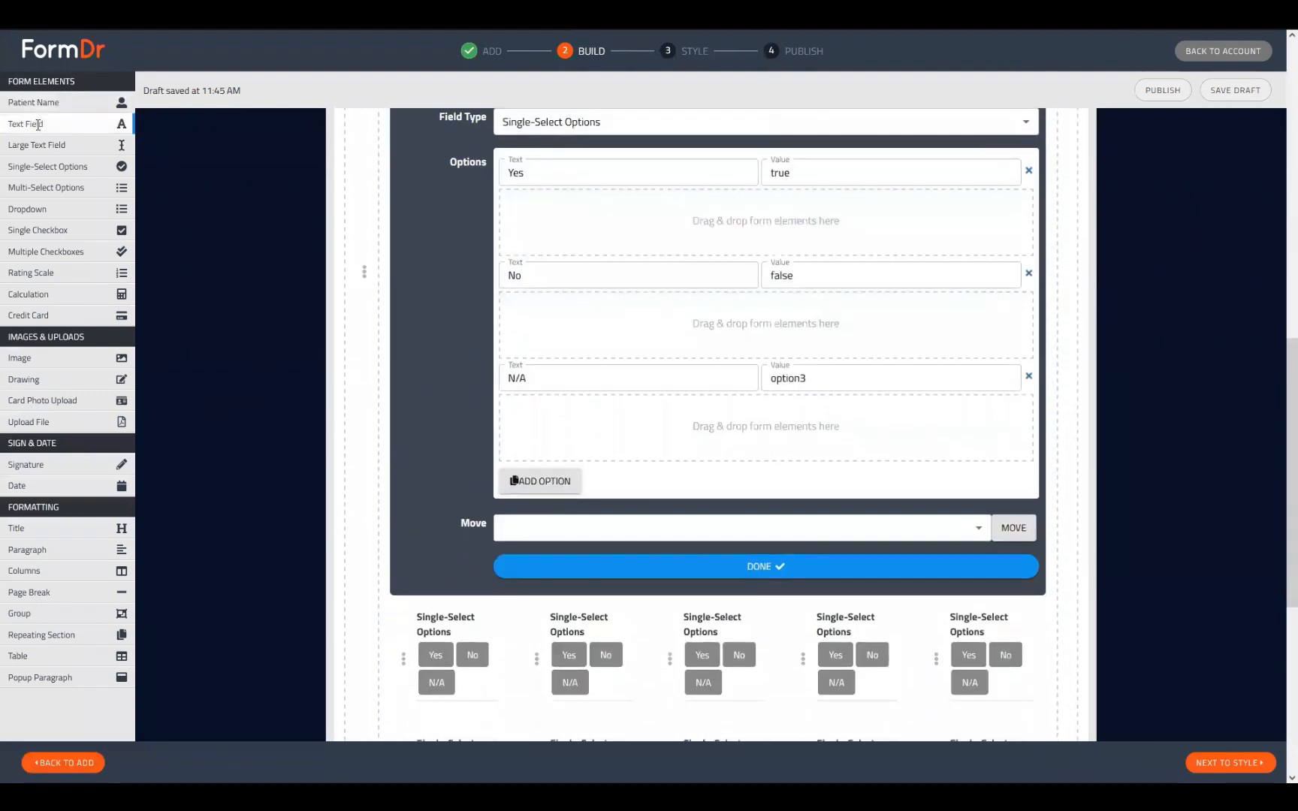
drag(361, 180, 653, 593)
Insert a conditional Text Field under the Yes option of another Single-Select Options field and close that field's settings
scroll(638, 526, down, 3)
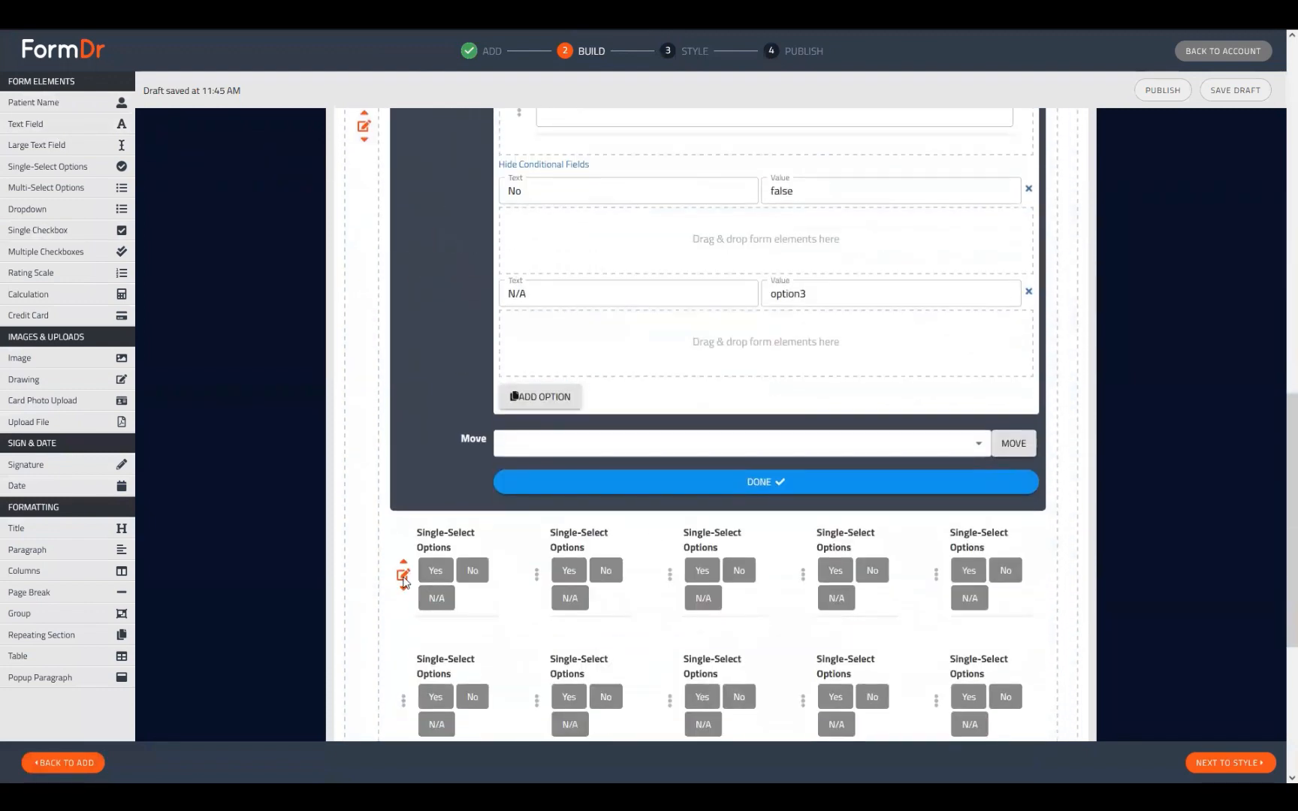
scroll(448, 528, down, 2)
click(109, 133)
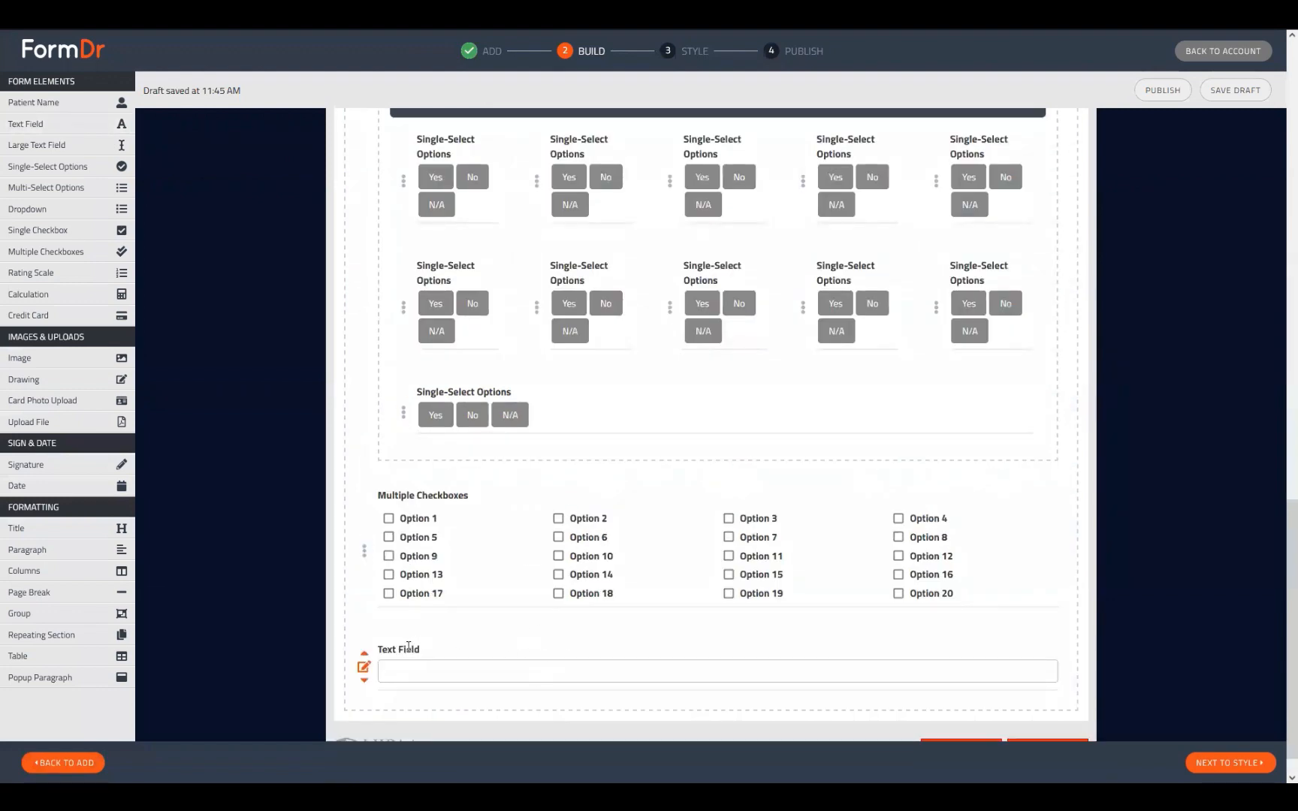
drag(410, 647, 578, 551)
scroll(526, 554, up, 10)
scroll(420, 298, down, 5)
scroll(458, 420, up, 1)
scroll(466, 421, up, 4)
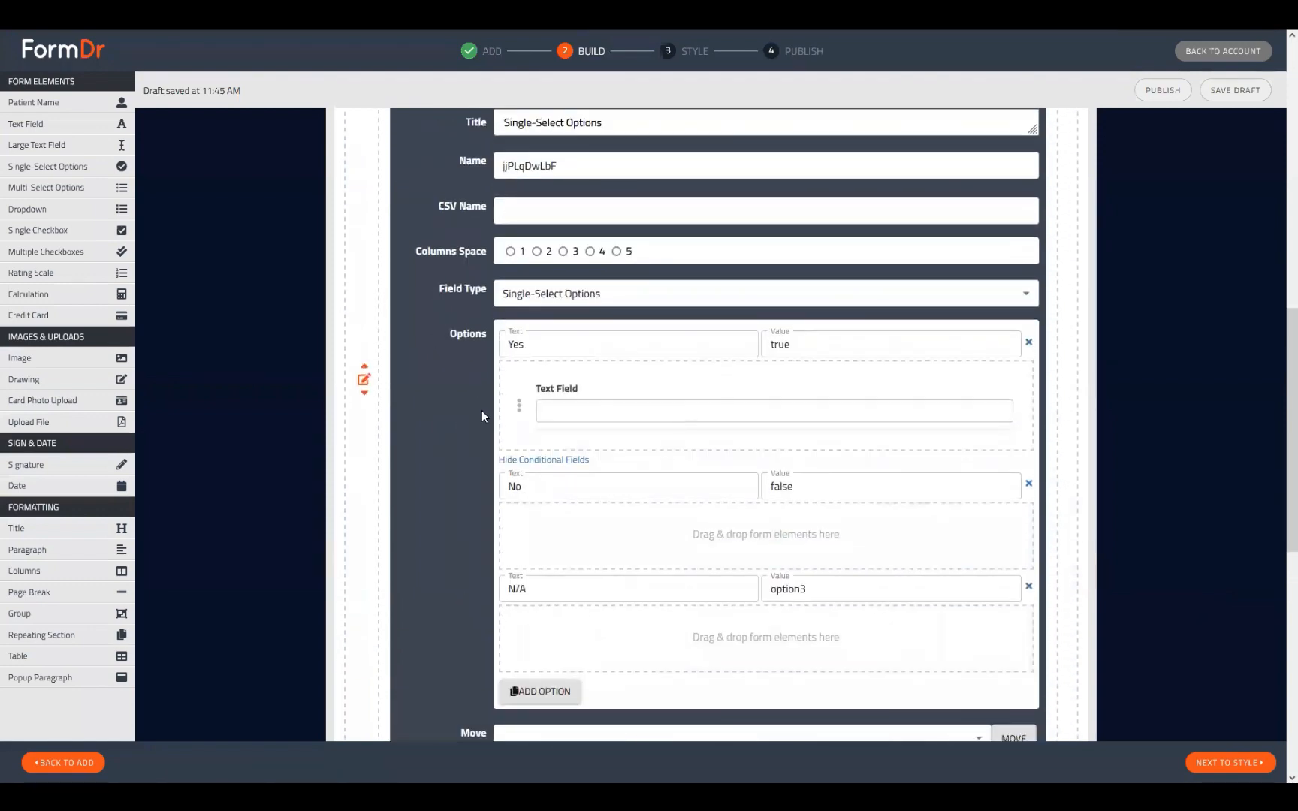
click(403, 243)
Insert a conditional Text Field under the Yes option of the fifth field in the first row and close its settings
scroll(968, 342, up, 1)
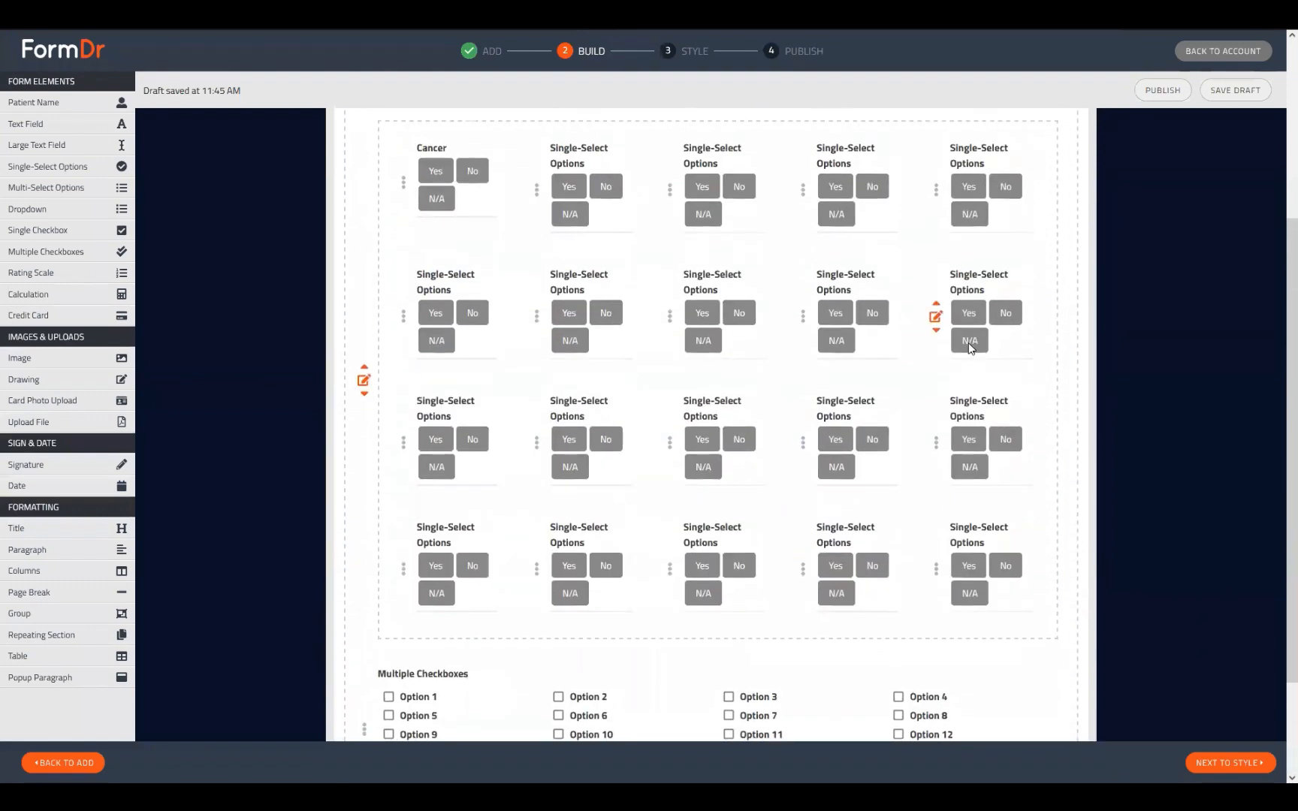
click(935, 259)
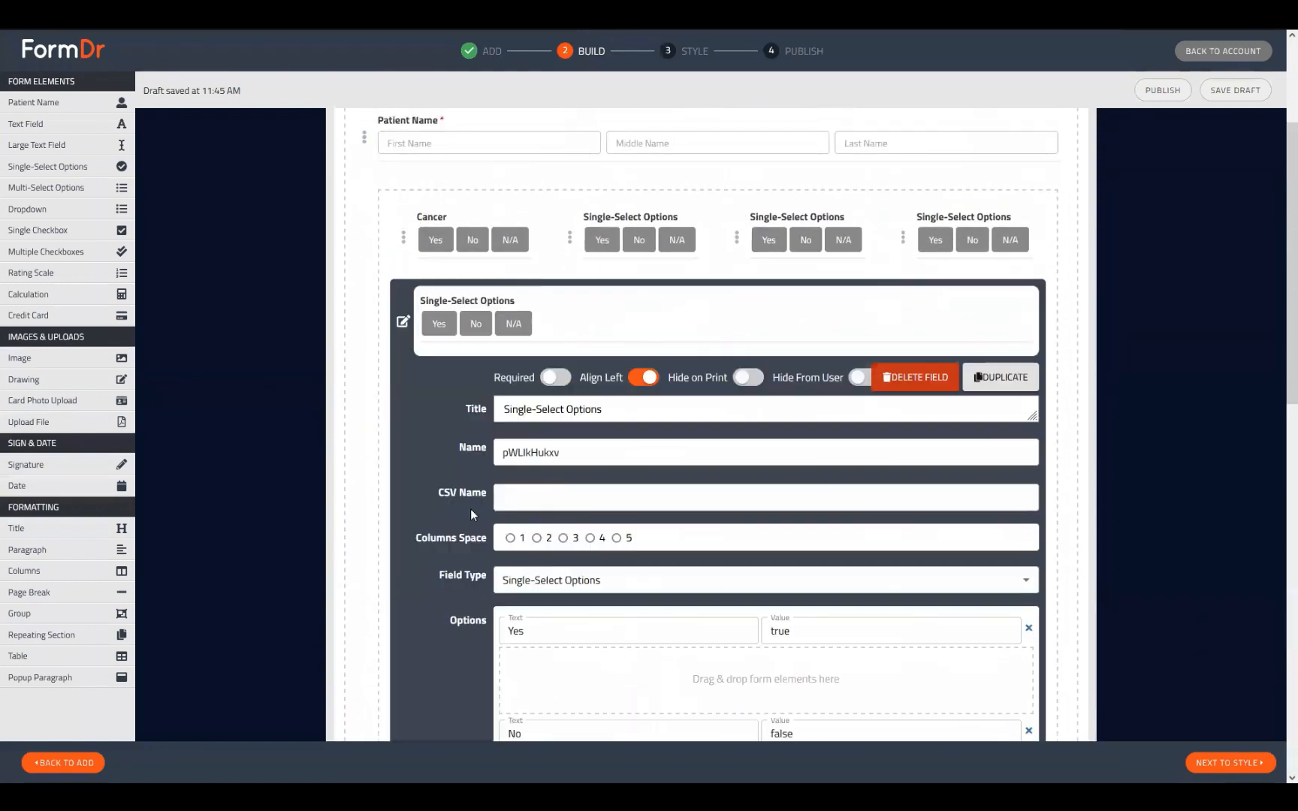
scroll(470, 508, down, 3)
drag(30, 123, 617, 588)
scroll(617, 587, down, 1)
scroll(811, 495, up, 2)
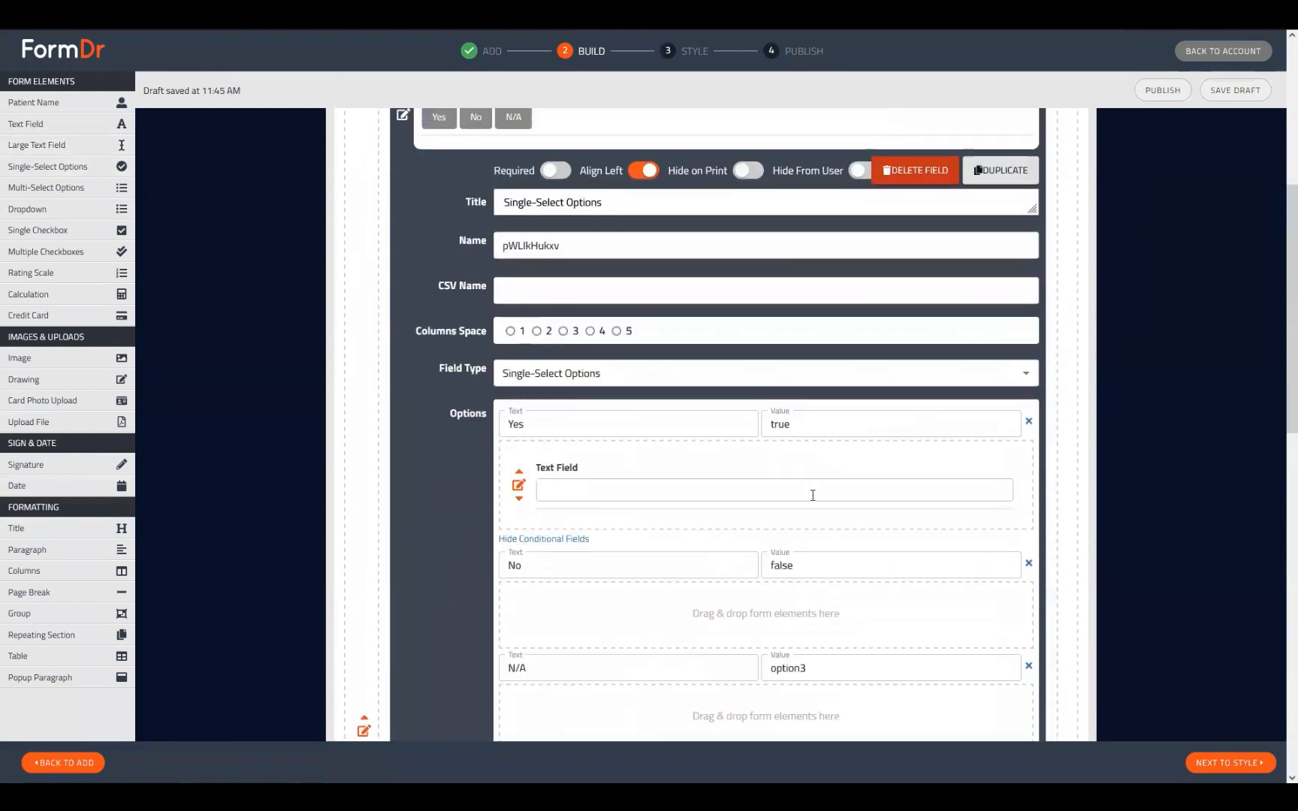
scroll(443, 253, up, 2)
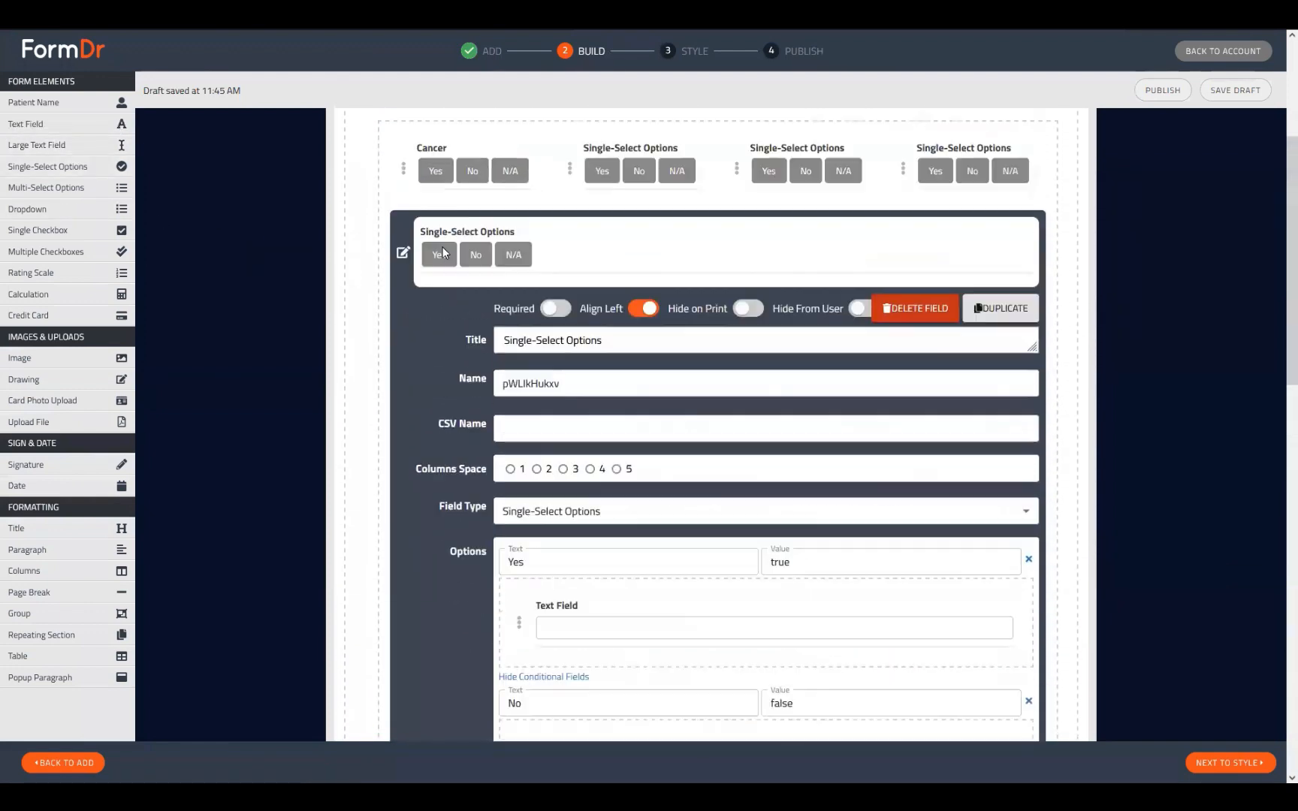
click(402, 254)
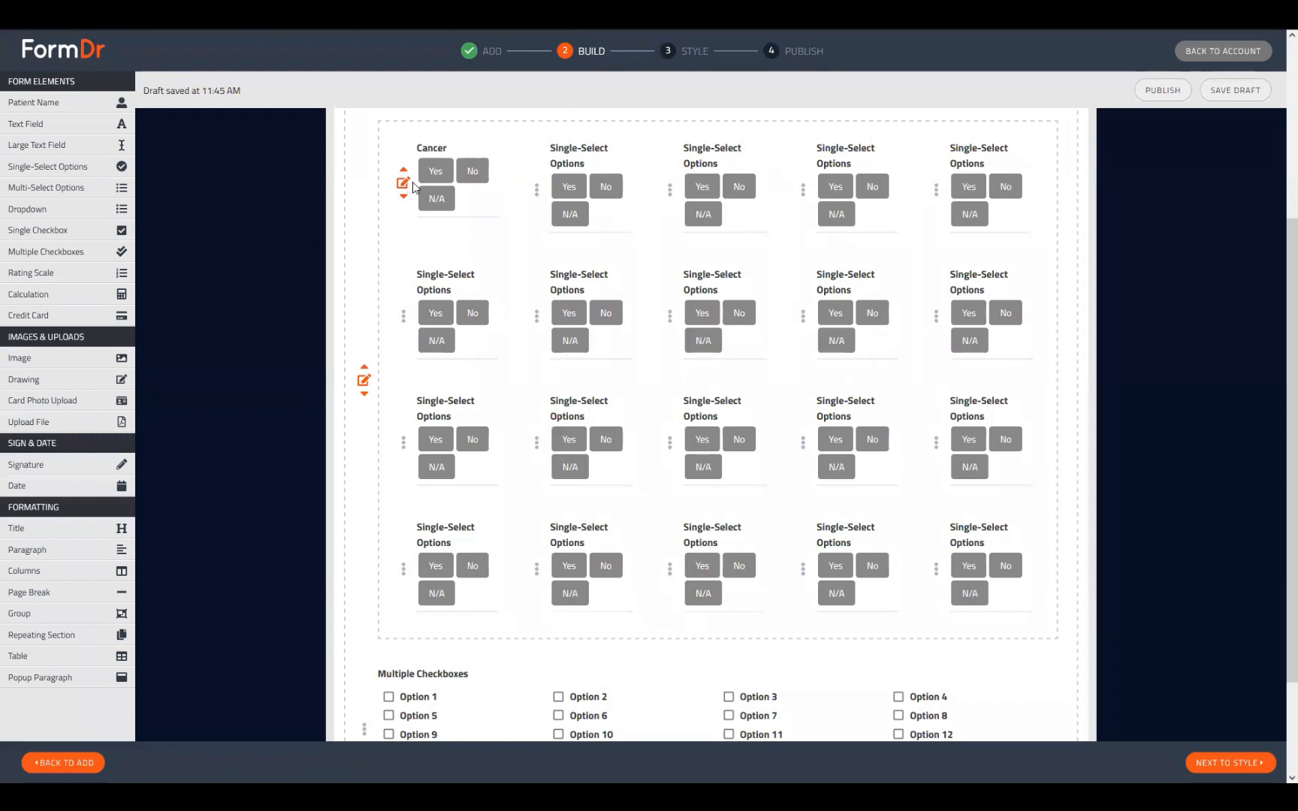
Examine the Cancer field's settings and its options, and close them
click(410, 184)
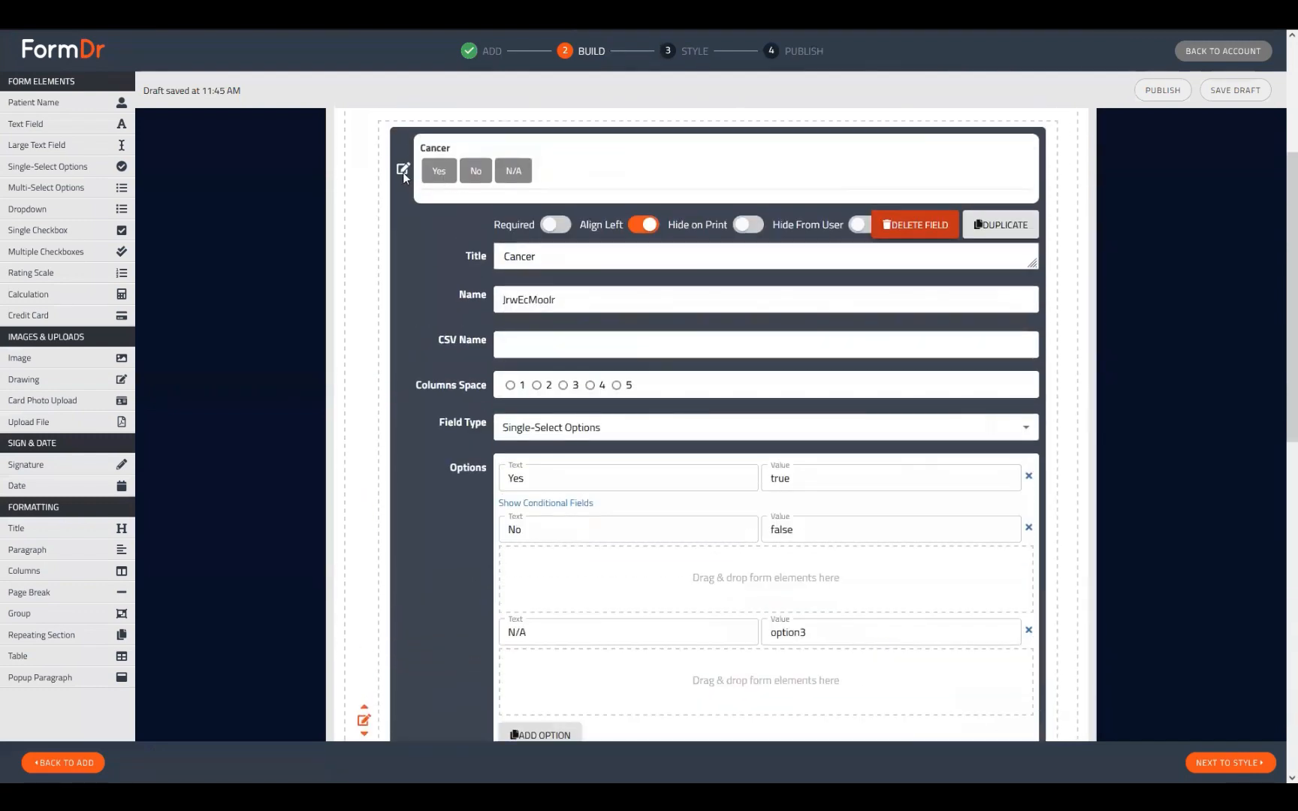
click(403, 173)
Insert a Text Field as a conditional field under Option 1, Option 2 and Option 3 of the Multiple Checkboxes field
scroll(507, 307, down, 2)
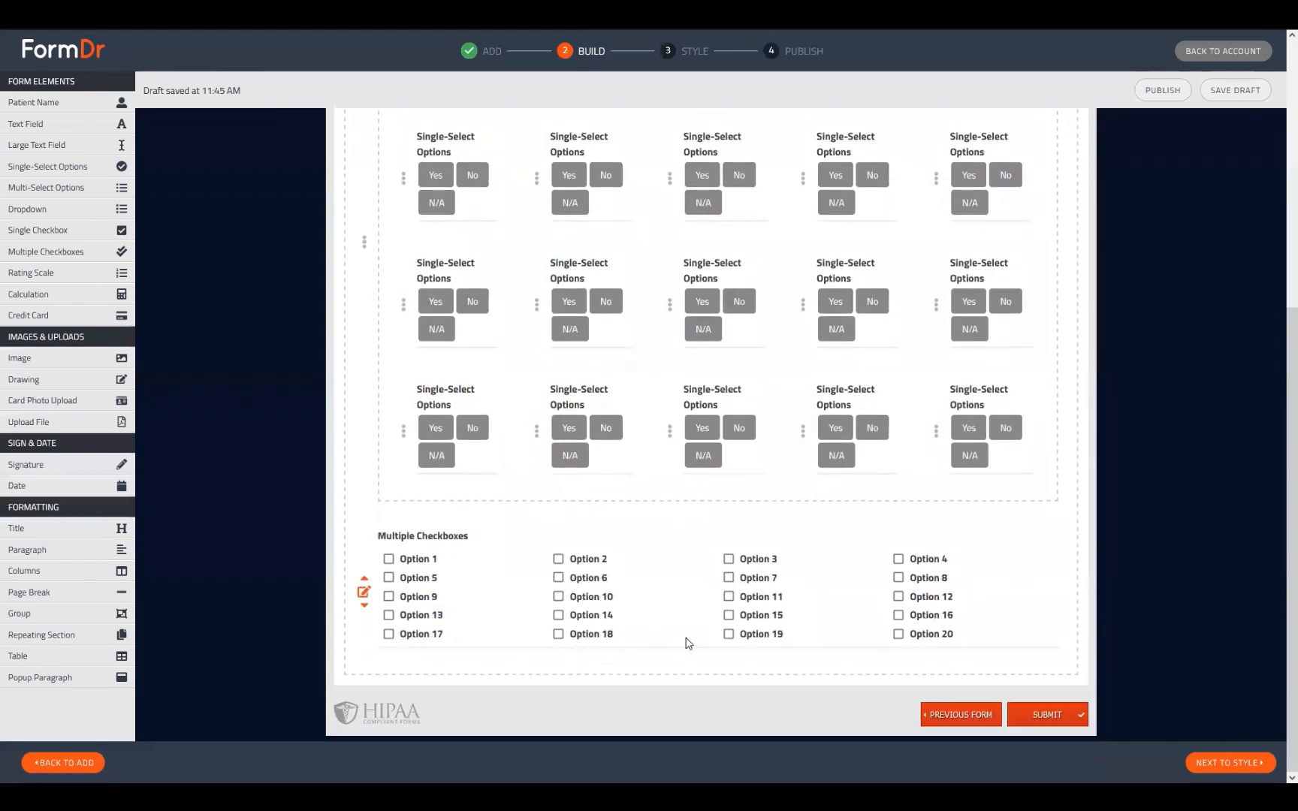
click(365, 592)
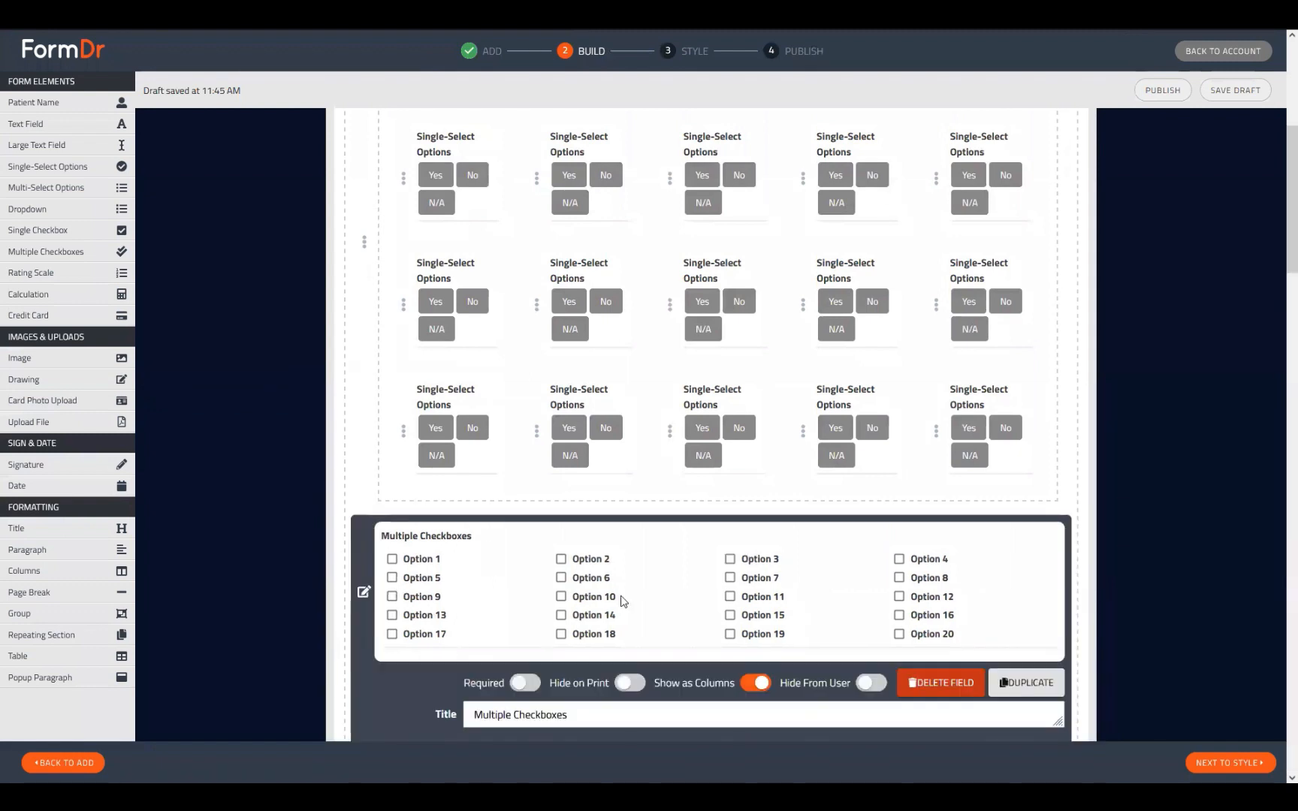
scroll(574, 488, down, 6)
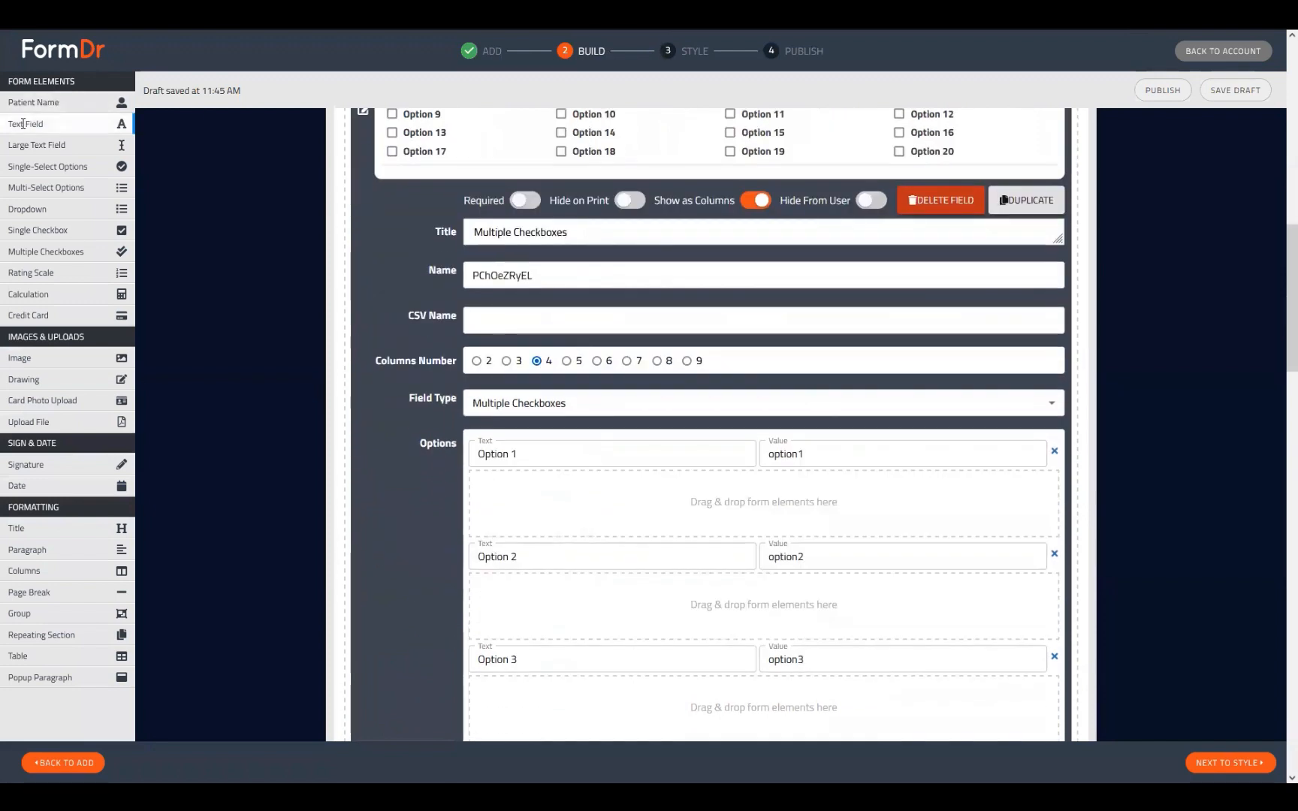
drag(22, 124, 560, 520)
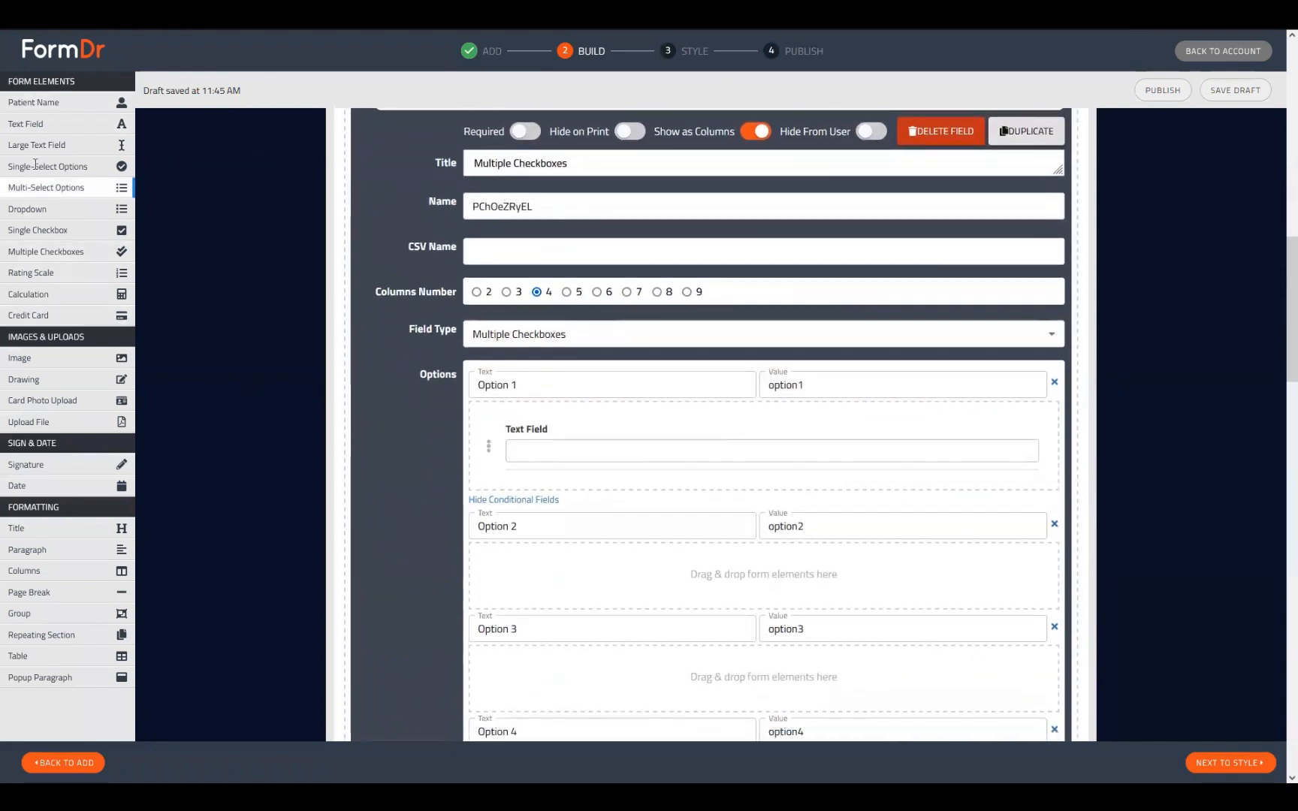
drag(30, 124, 571, 565)
scroll(571, 565, down, 4)
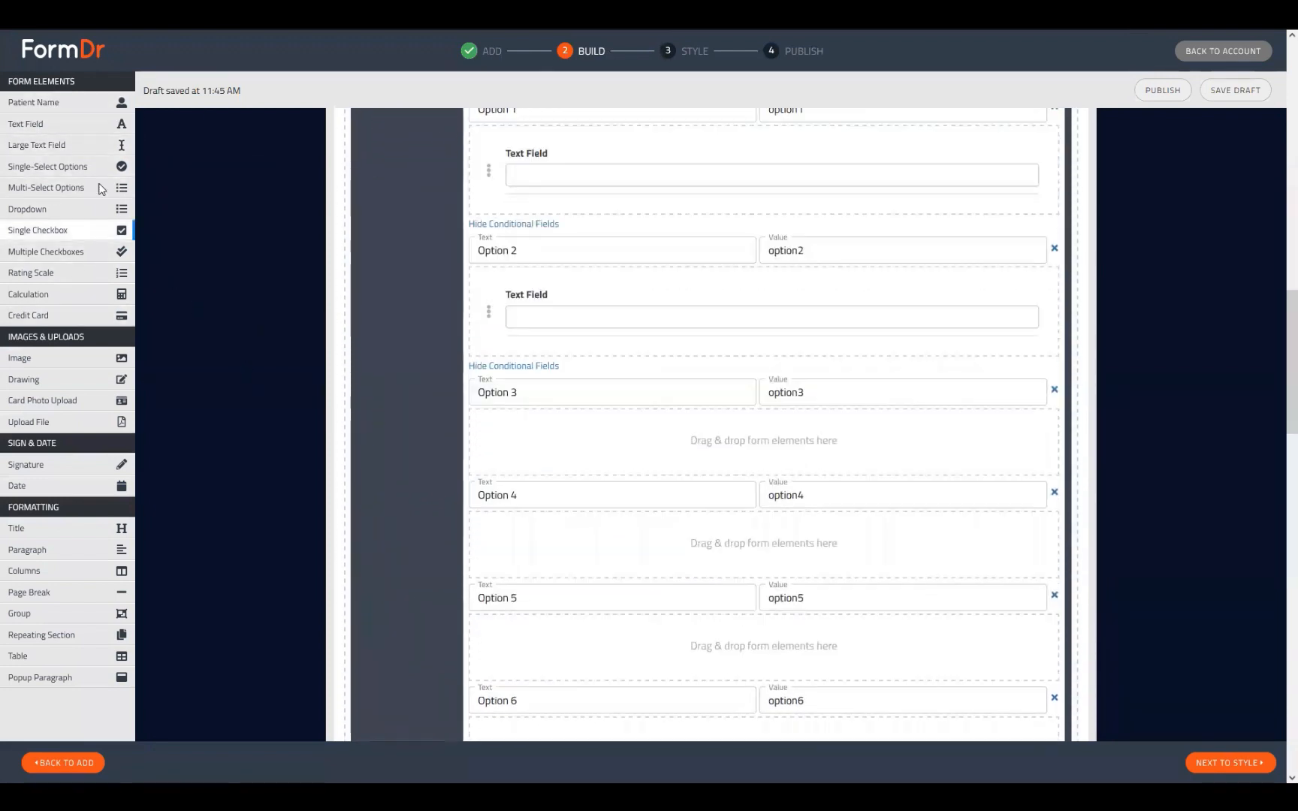
drag(45, 124, 631, 450)
scroll(601, 450, down, 7)
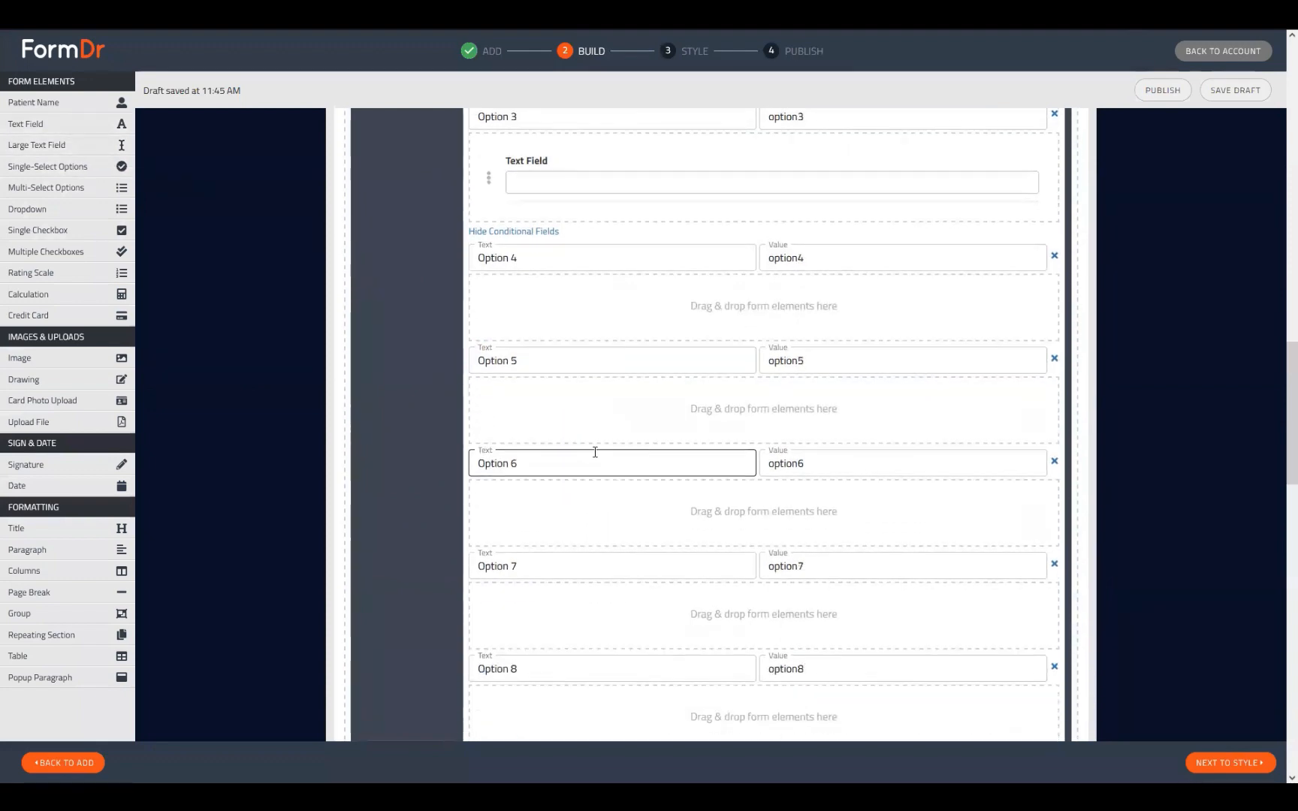
Insert a conditional Text Field under Option 10, Option 11 and Option 12 of the Multiple Checkboxes field and close its settings
scroll(705, 586, down, 3)
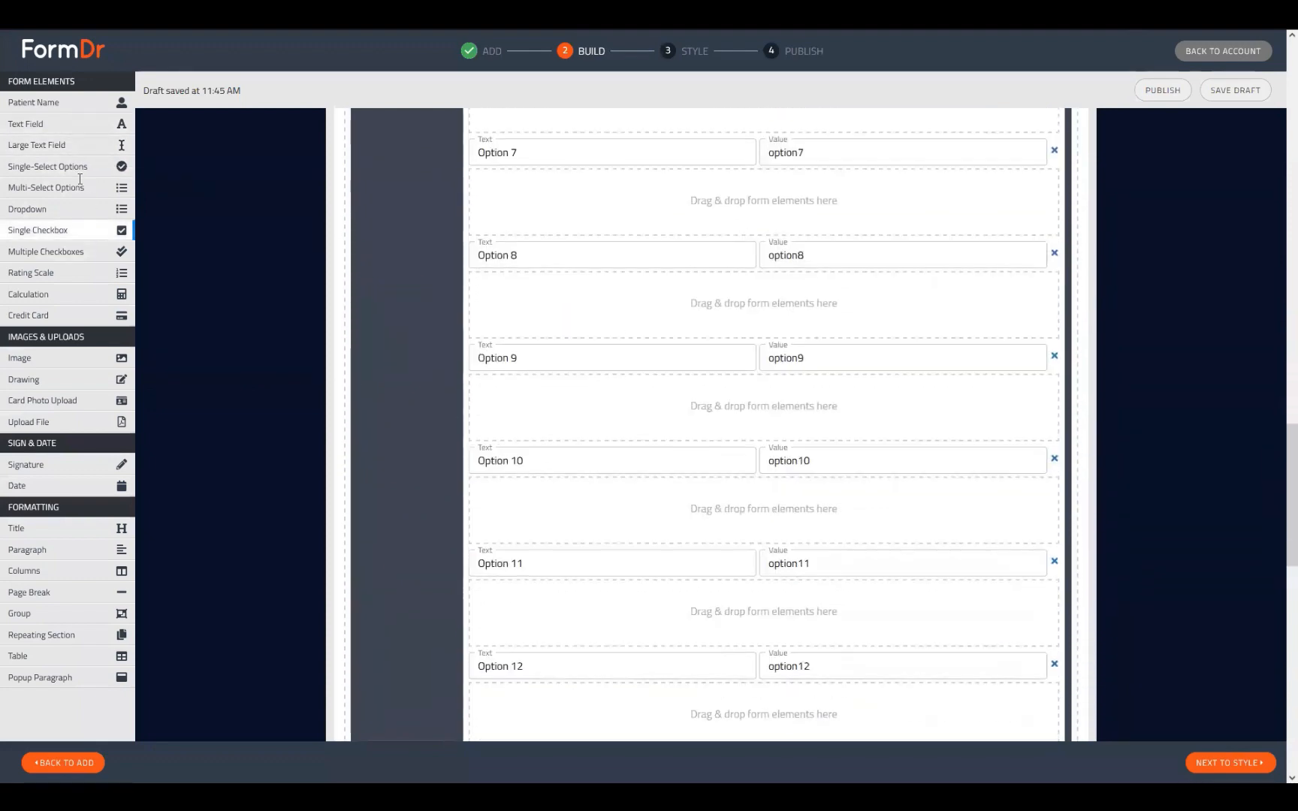
drag(56, 126, 556, 529)
scroll(601, 451, down, 2)
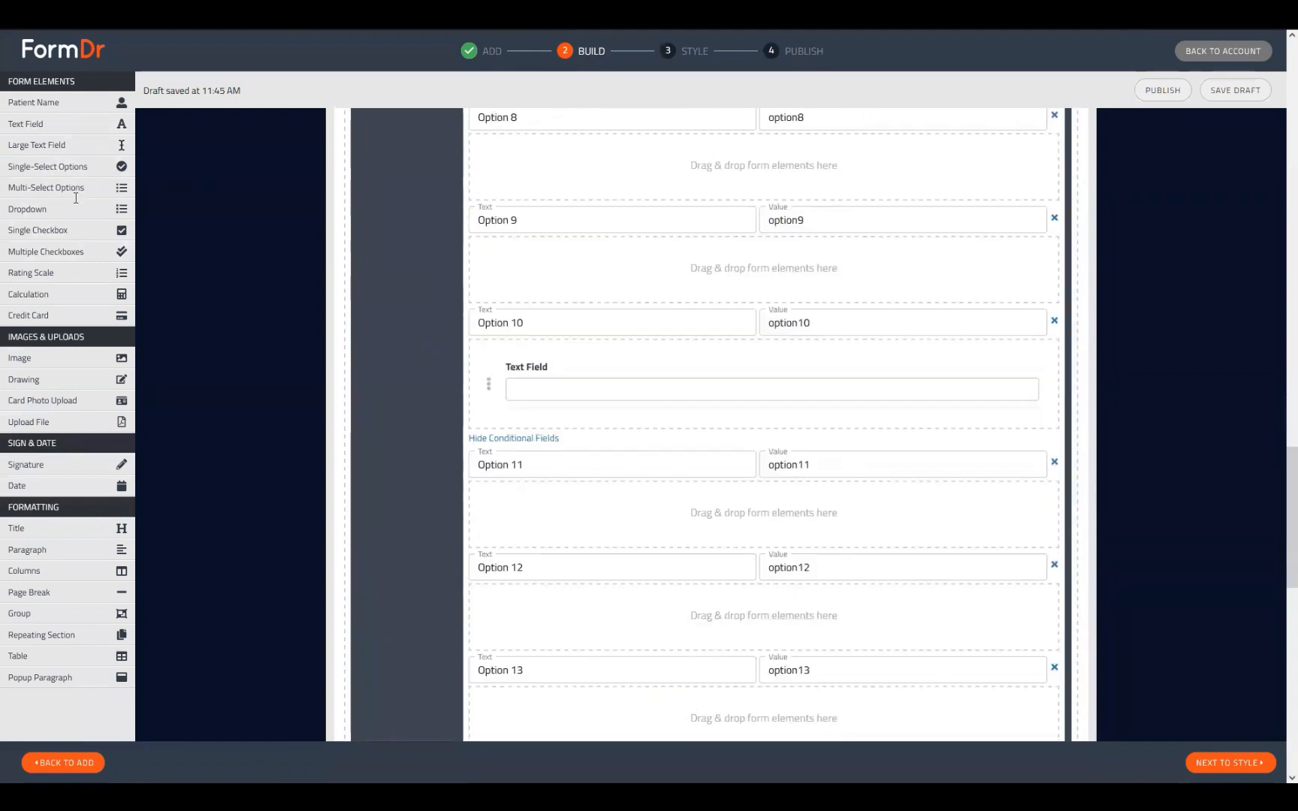
drag(30, 124, 613, 529)
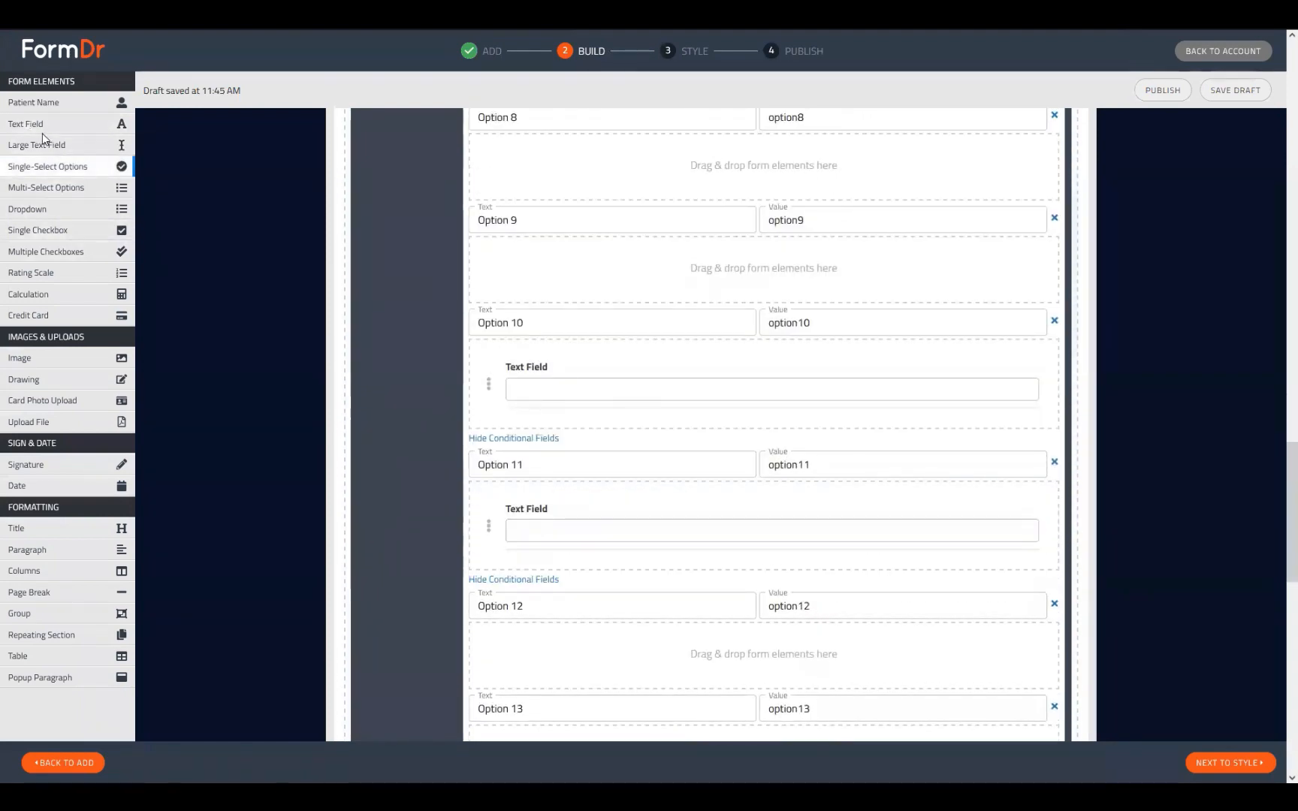
drag(42, 133, 625, 637)
scroll(774, 624, down, 11)
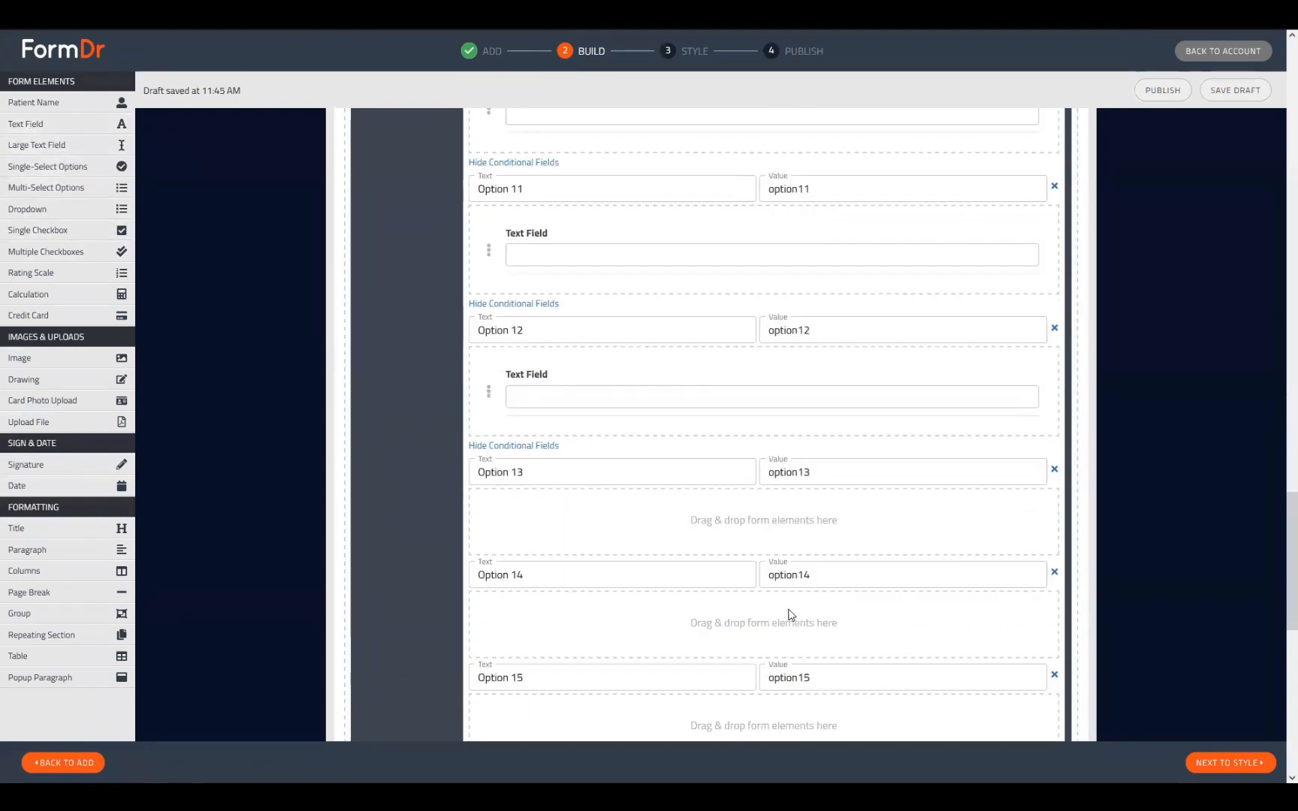
scroll(757, 672, down, 3)
click(740, 642)
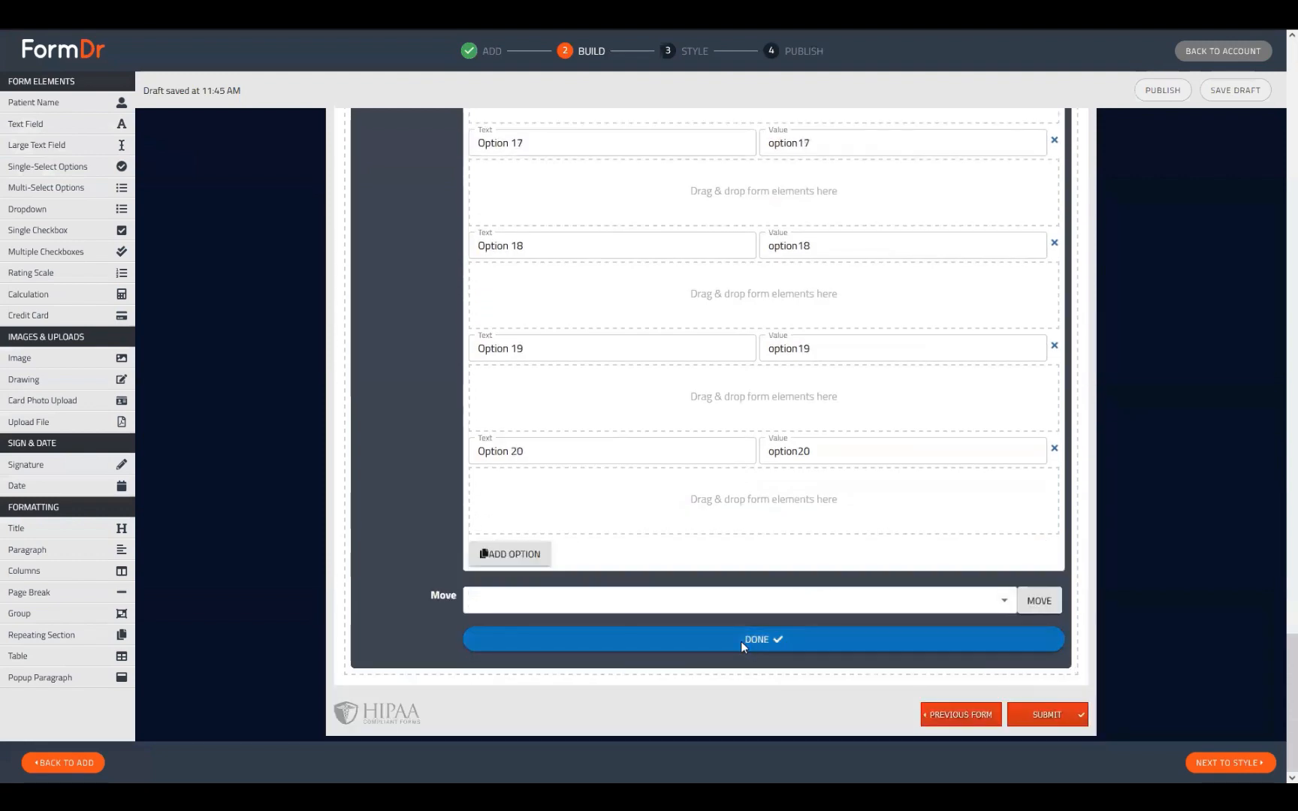
In the Style stage preview, answer Yes for Cancer, the first row's fifth field and the second row's second, third and fourth fields
click(1197, 762)
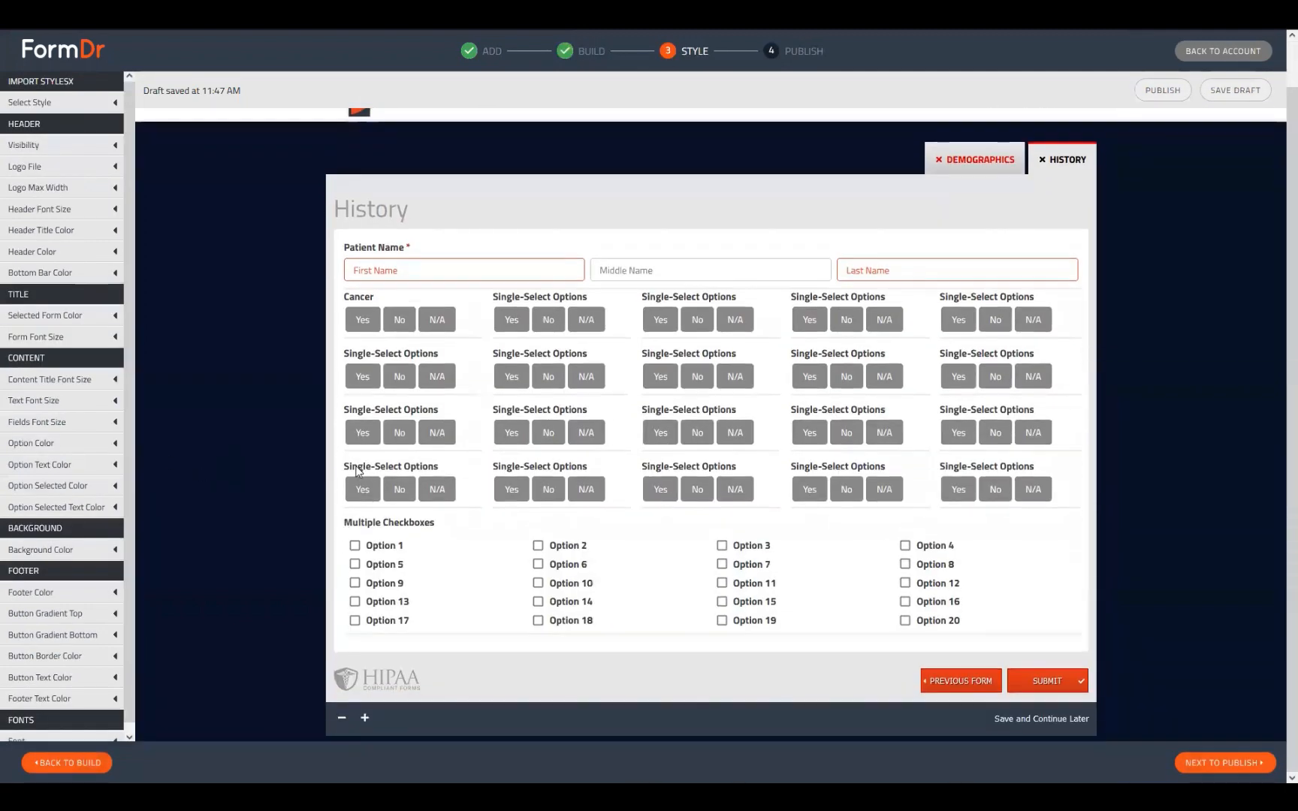
click(353, 321)
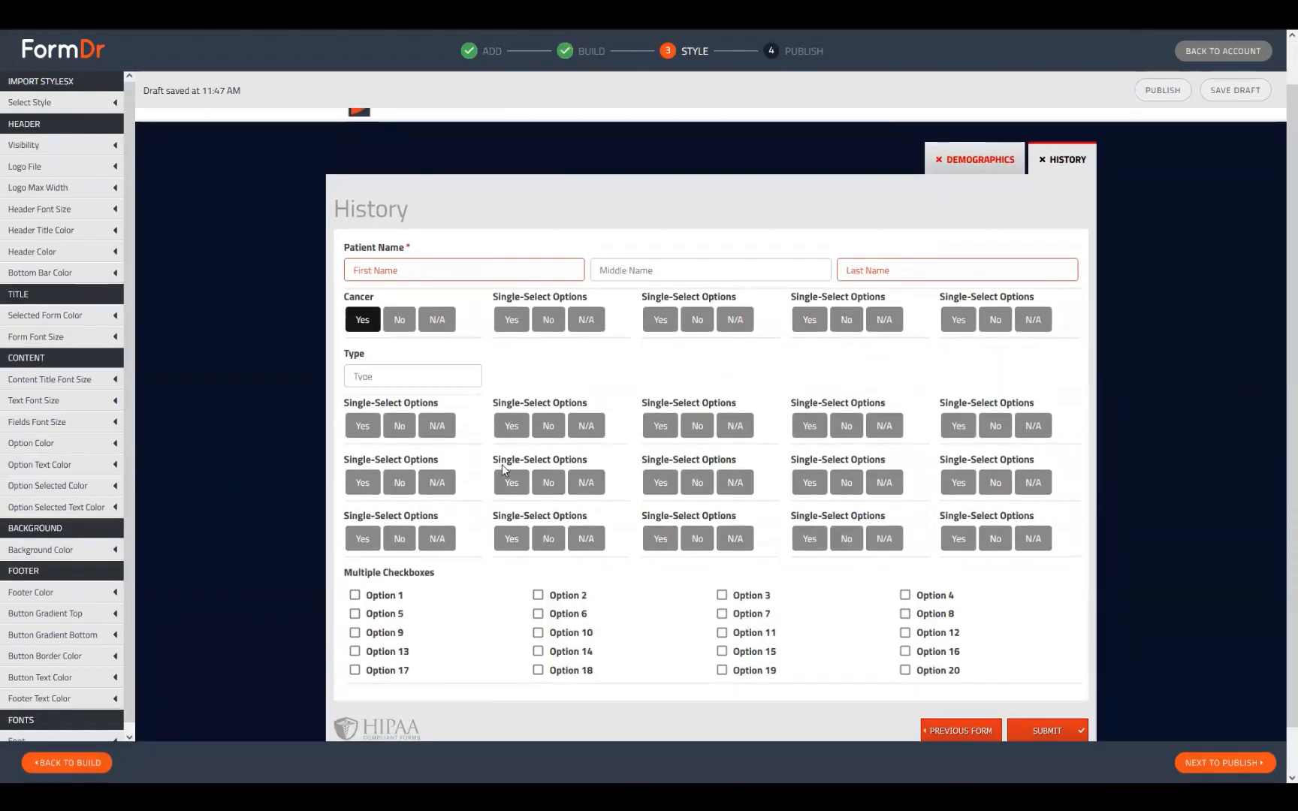
click(525, 434)
click(660, 426)
click(809, 426)
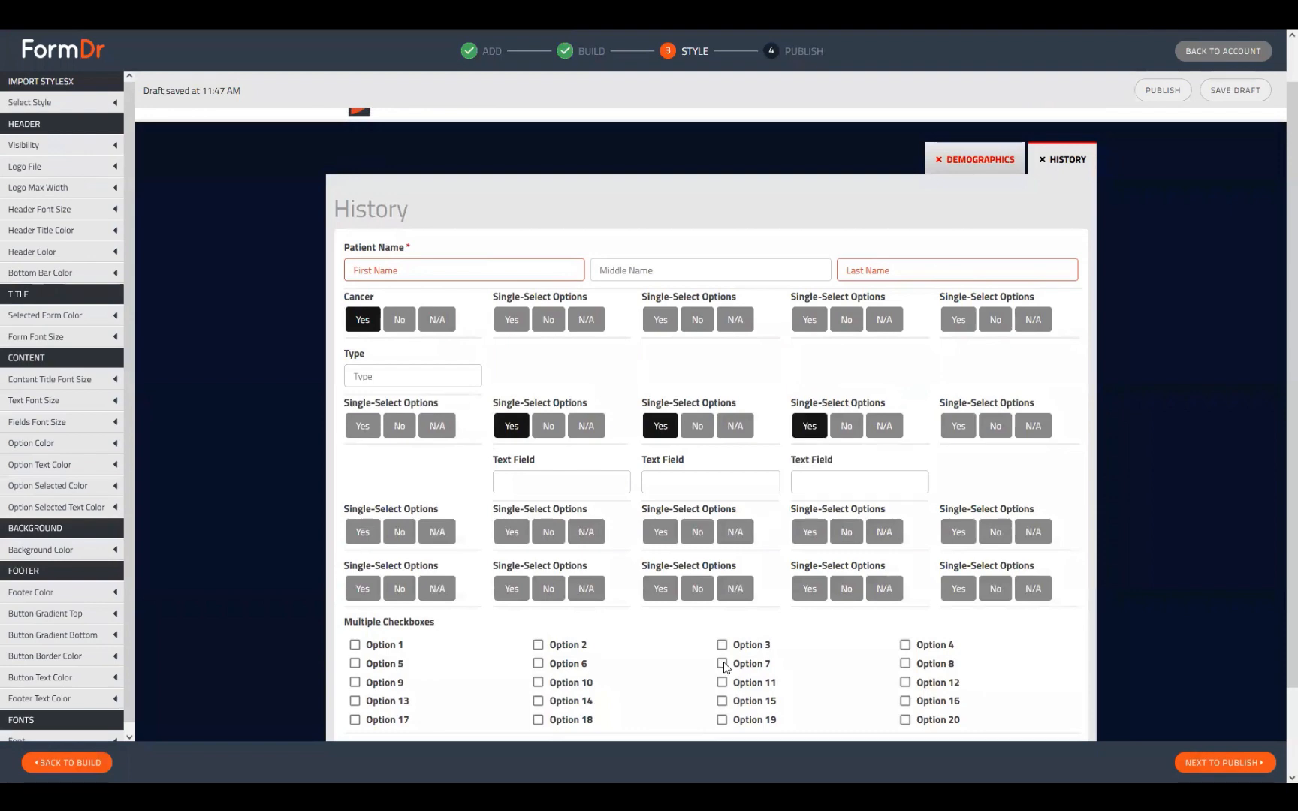
click(957, 320)
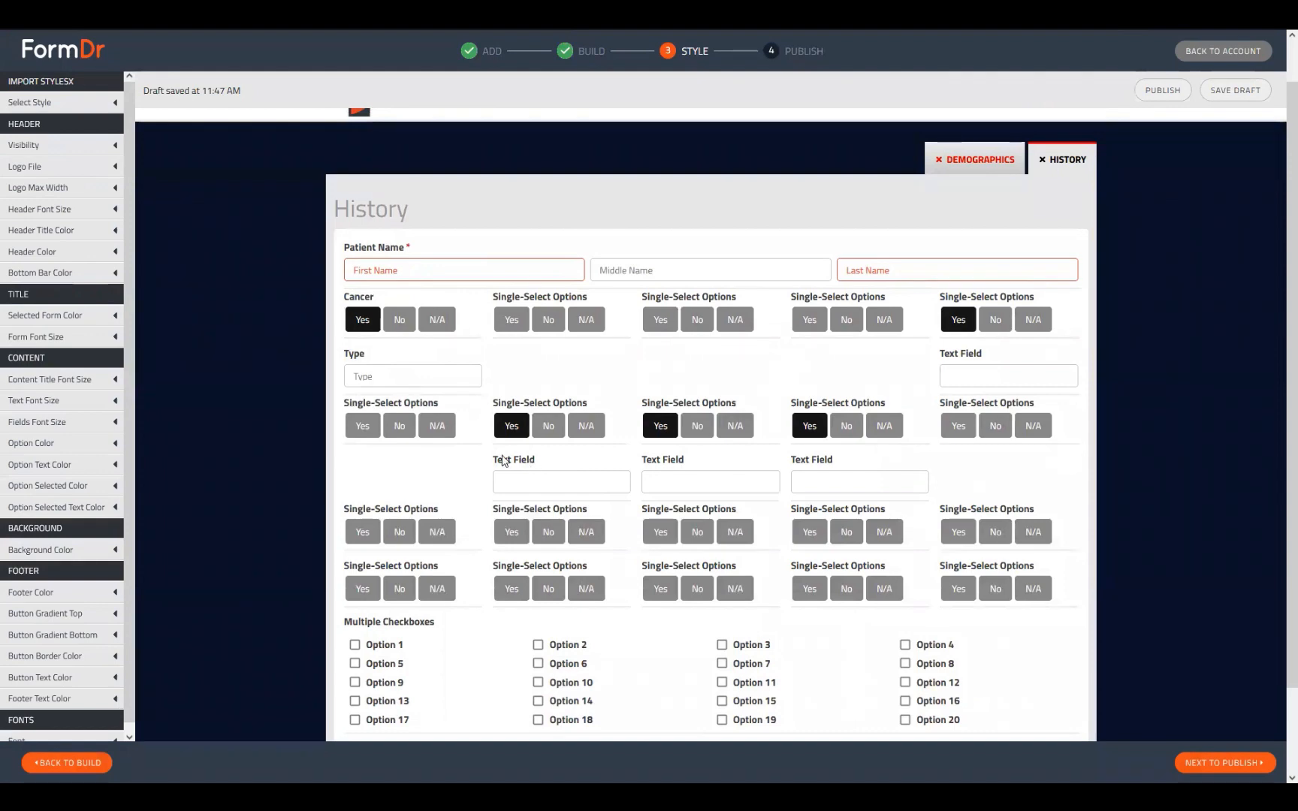
Check Options 1, 2, 3, 10, 11 and 12 of the Multiple Checkboxes field in the preview
scroll(526, 472, down, 2)
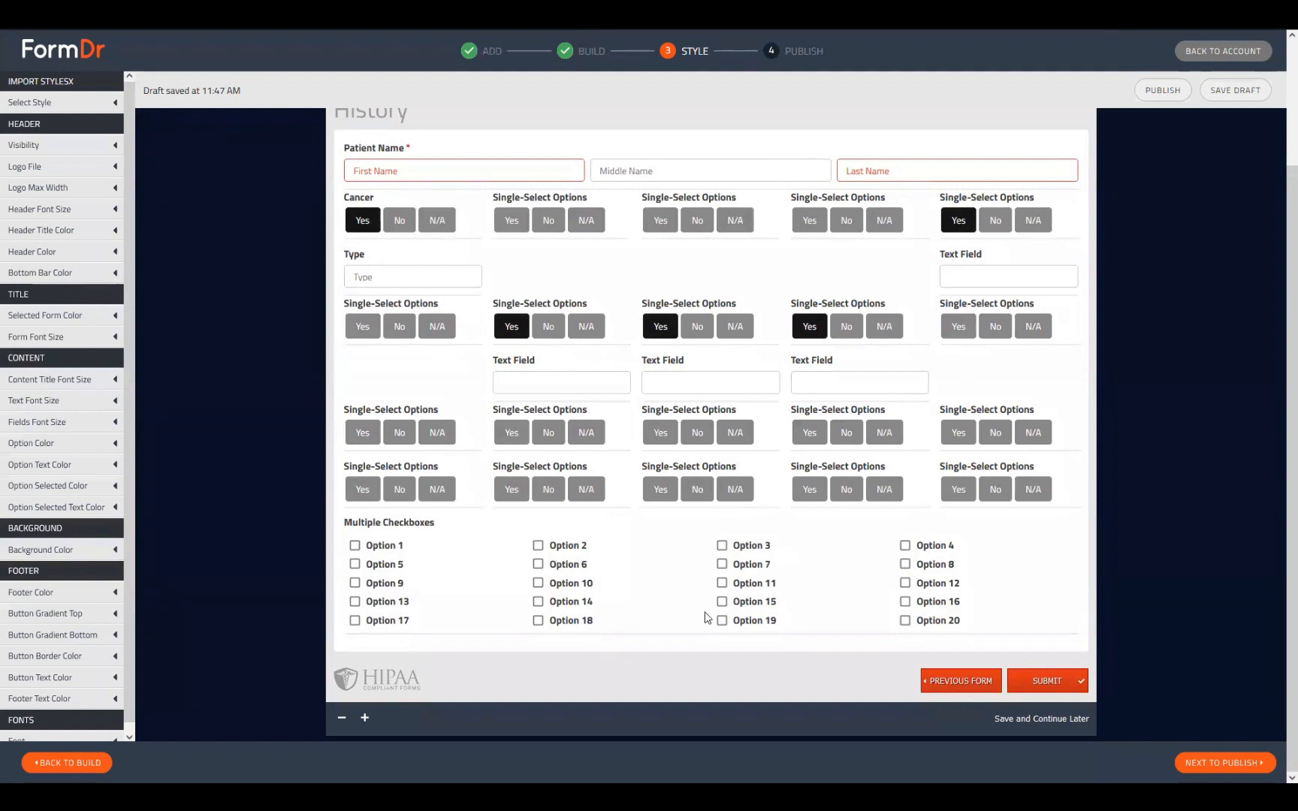
click(354, 547)
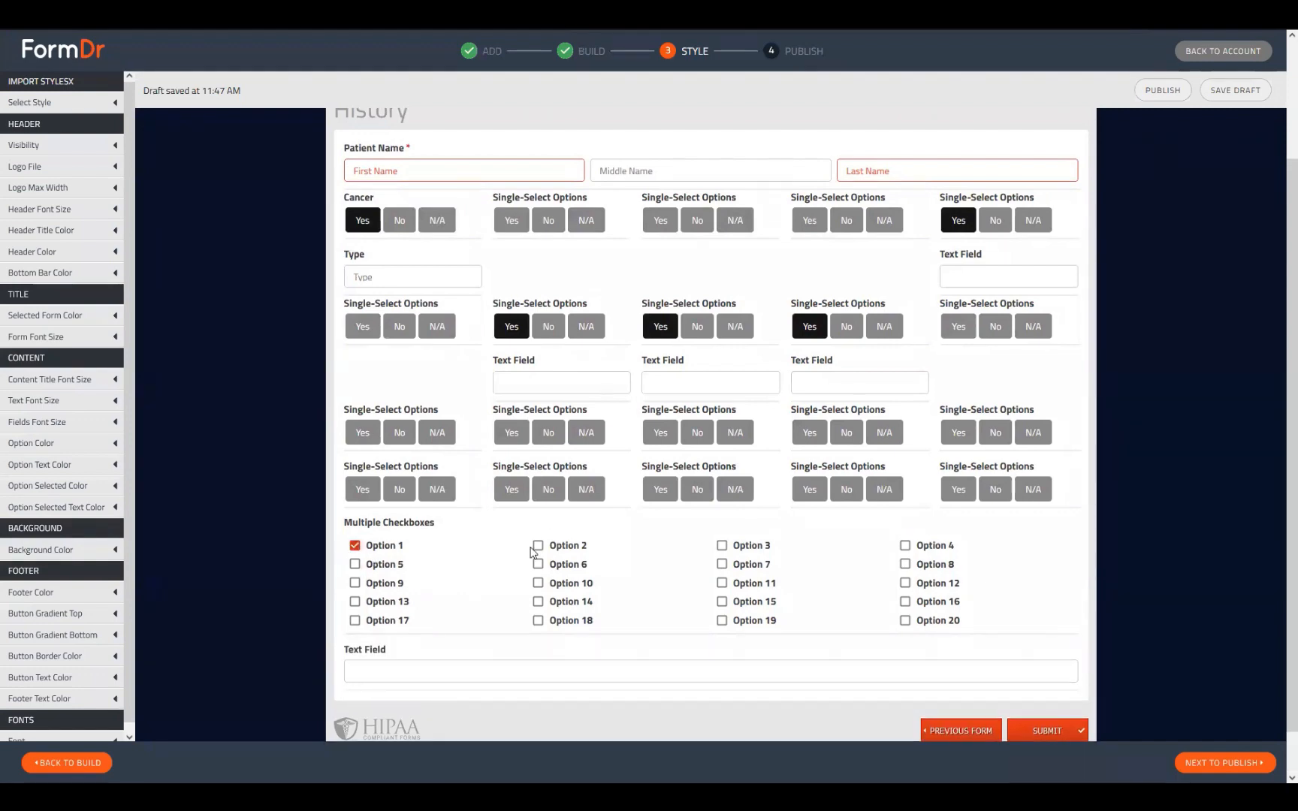
click(538, 545)
click(722, 545)
scroll(724, 542, down, 2)
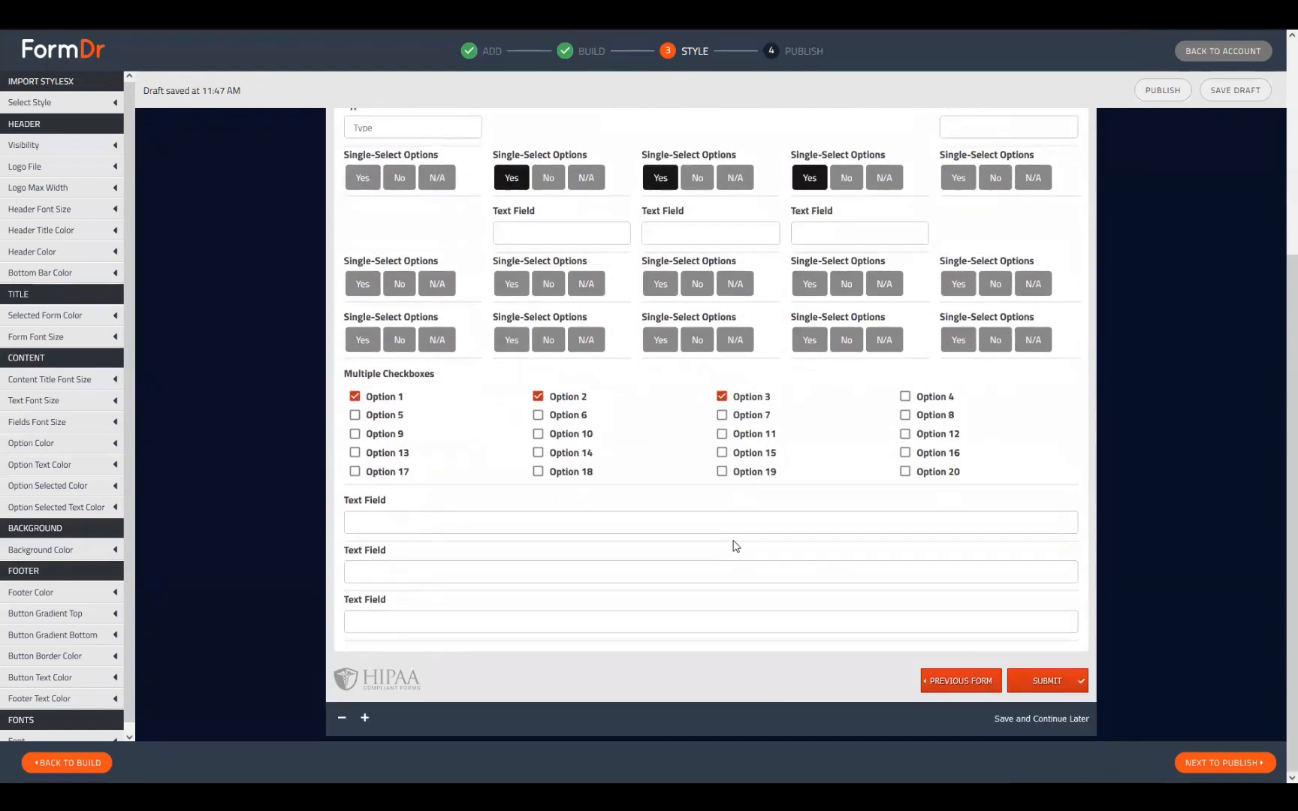
click(537, 434)
click(766, 434)
click(919, 434)
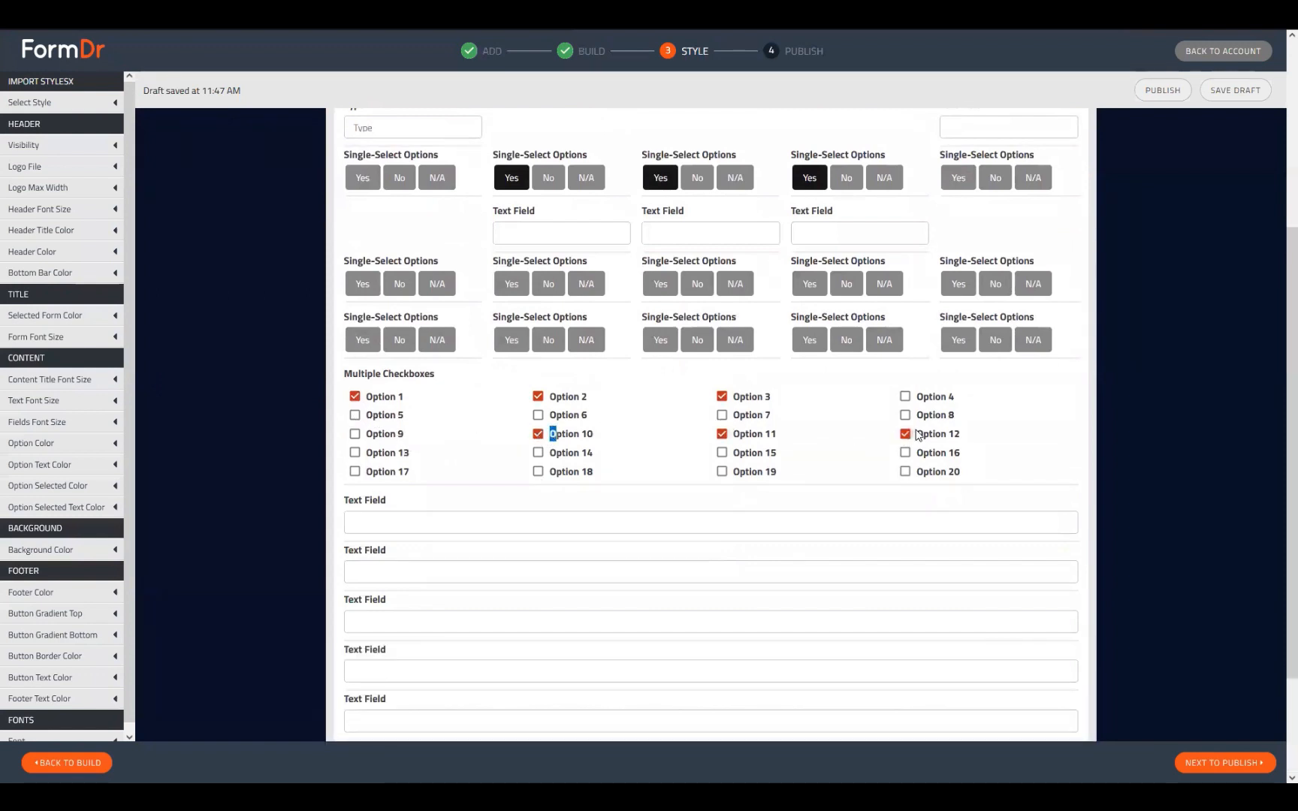
scroll(770, 483, down, 2)
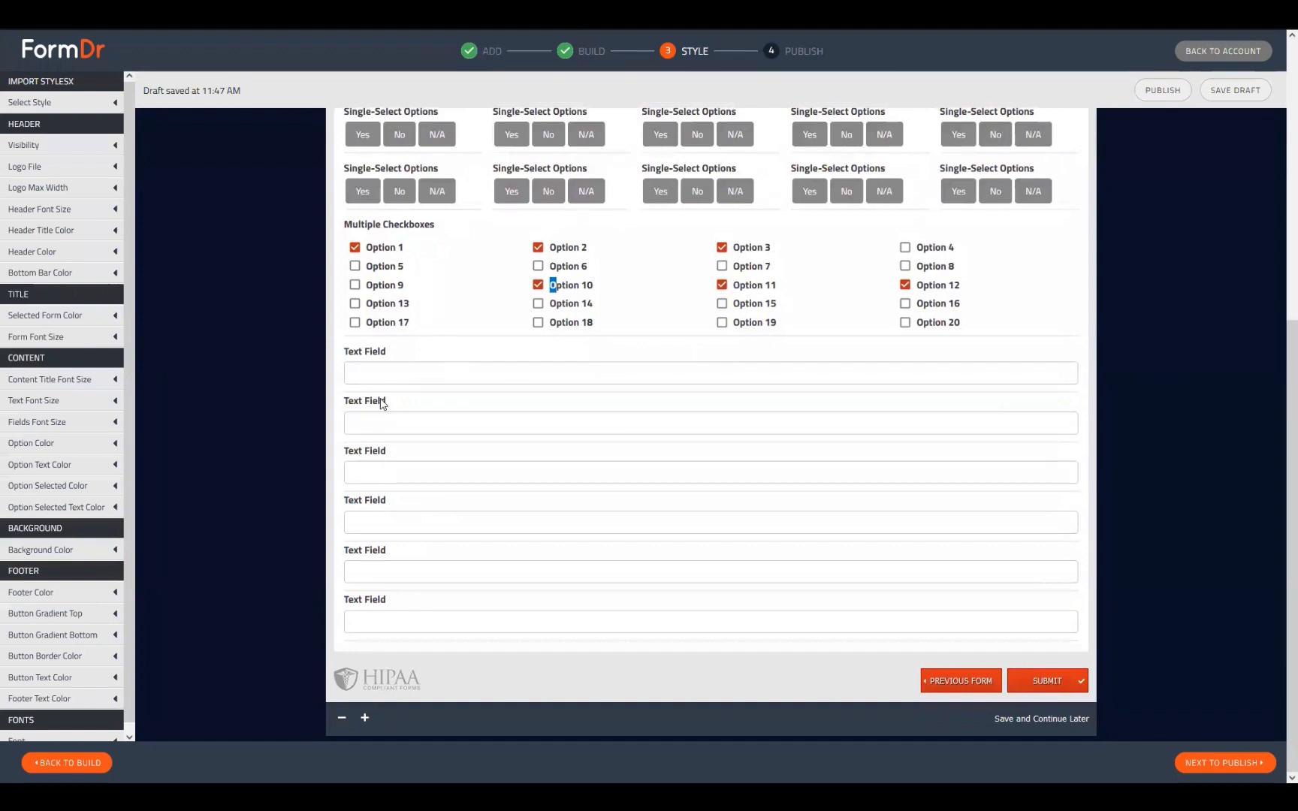
Compare where the conditional text fields are placed for the Multiple Checkboxes field and for the Single-Select Options fields in the preview
click(467, 373)
click(600, 581)
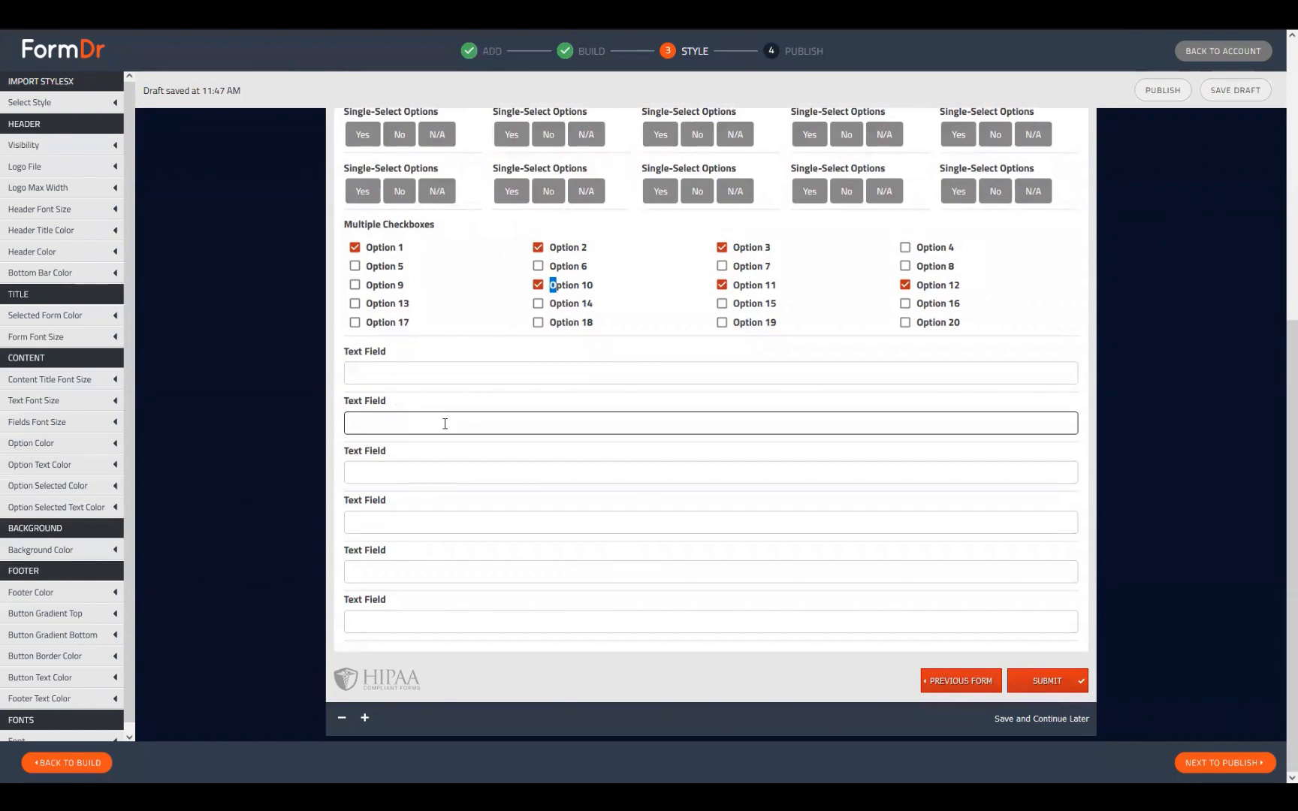
scroll(518, 537, up, 3)
scroll(526, 544, up, 3)
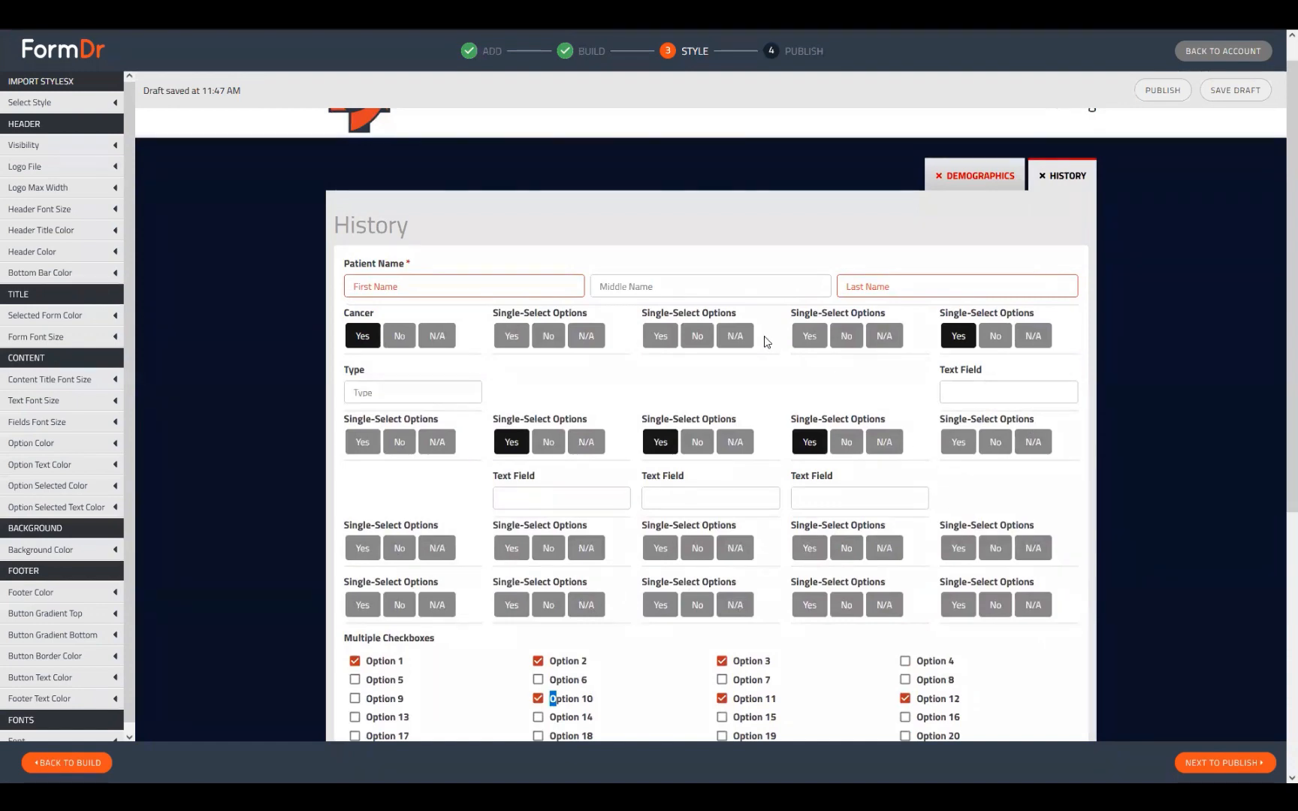
scroll(696, 373, down, 5)
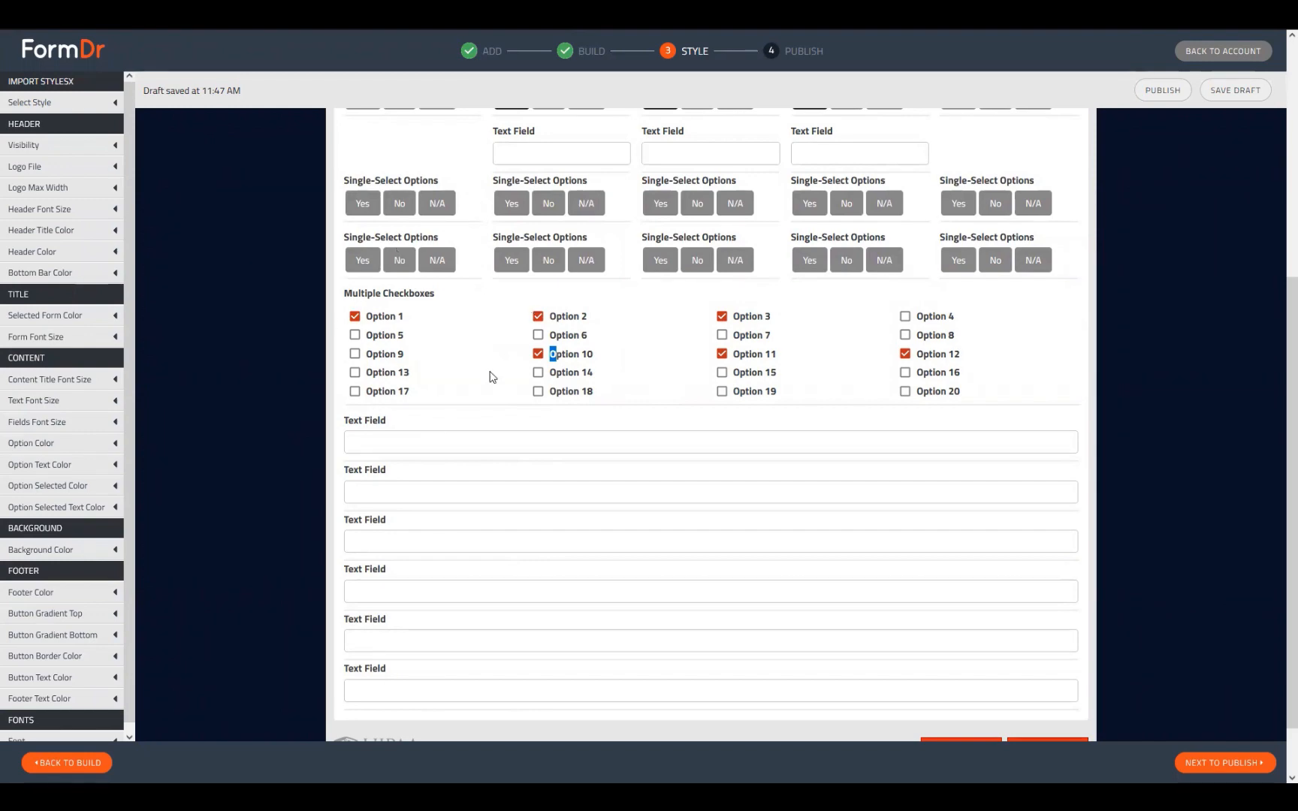
drag(391, 426, 347, 423)
drag(389, 477, 341, 476)
click(420, 534)
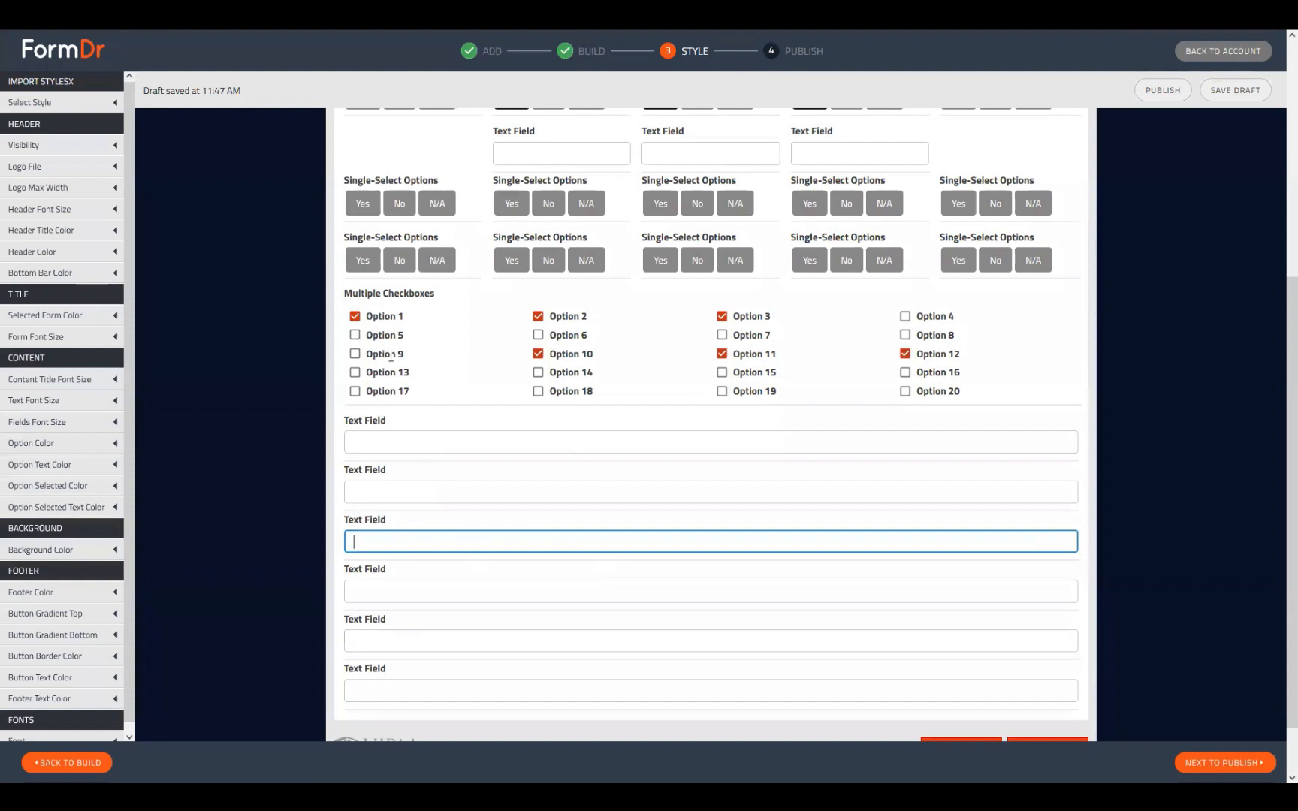
drag(383, 420, 343, 420)
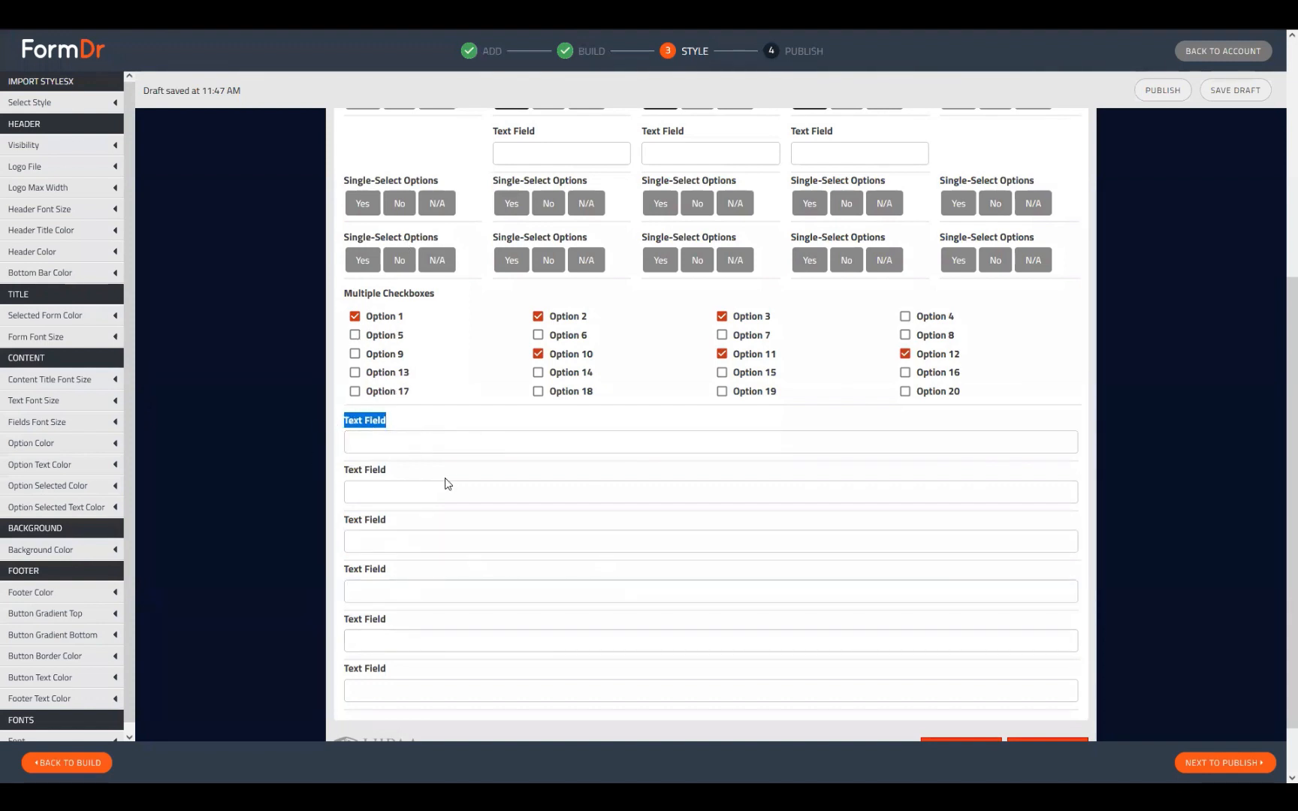
click(404, 464)
click(674, 440)
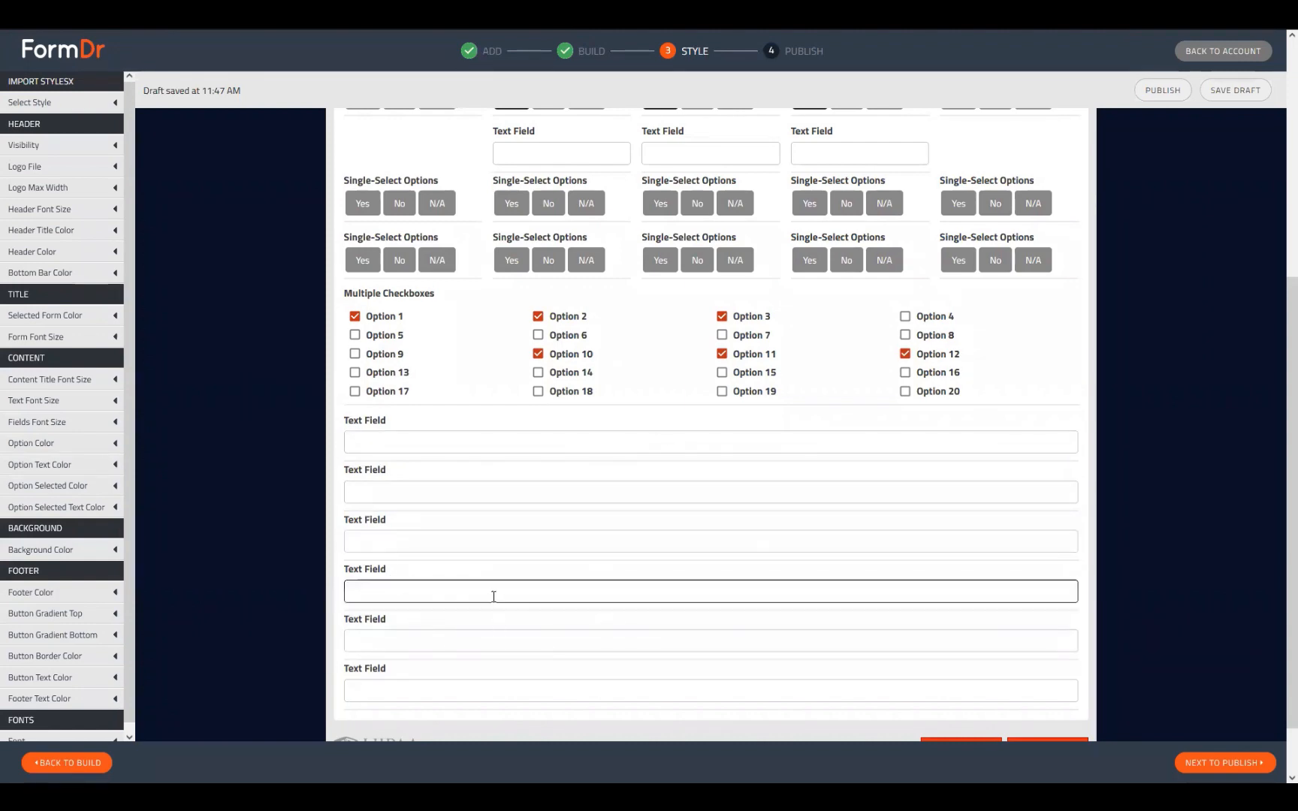
scroll(469, 591, up, 3)
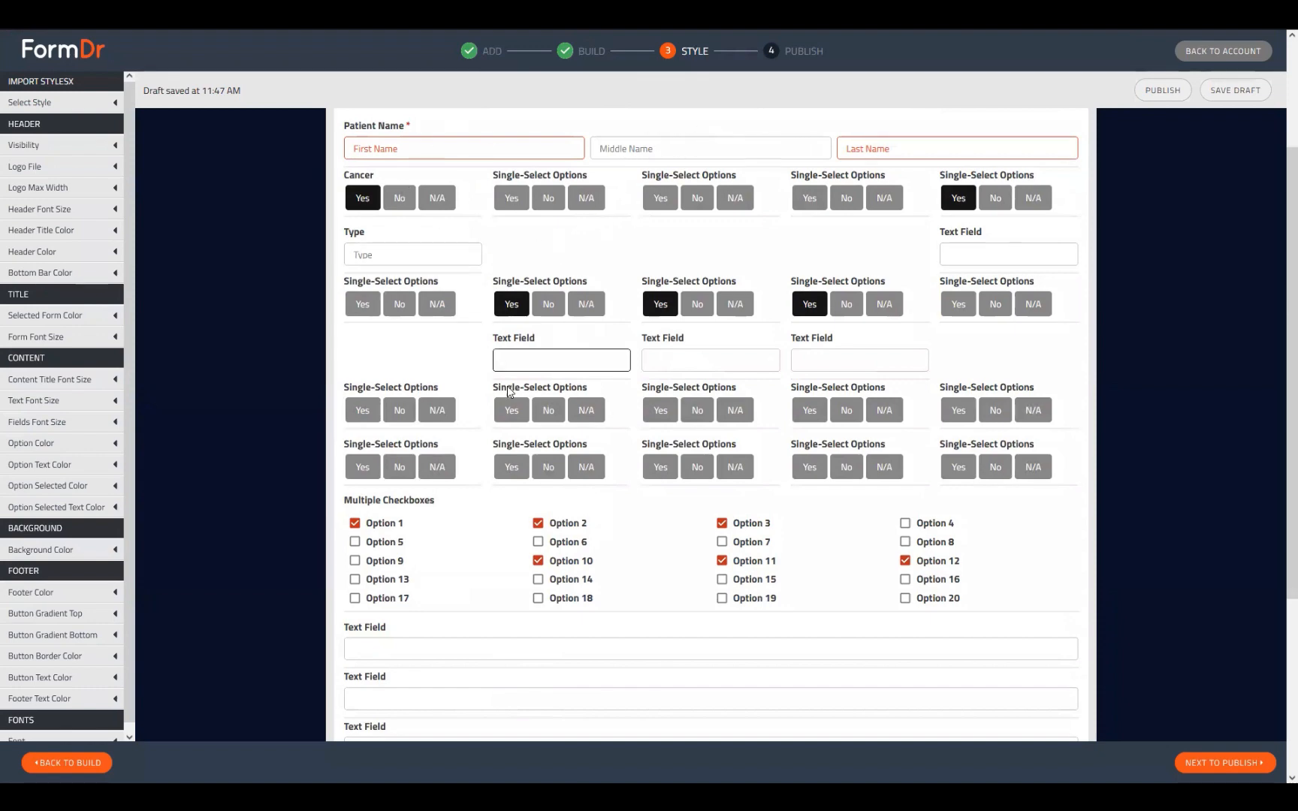
scroll(616, 302, down, 1)
scroll(343, 358, up, 2)
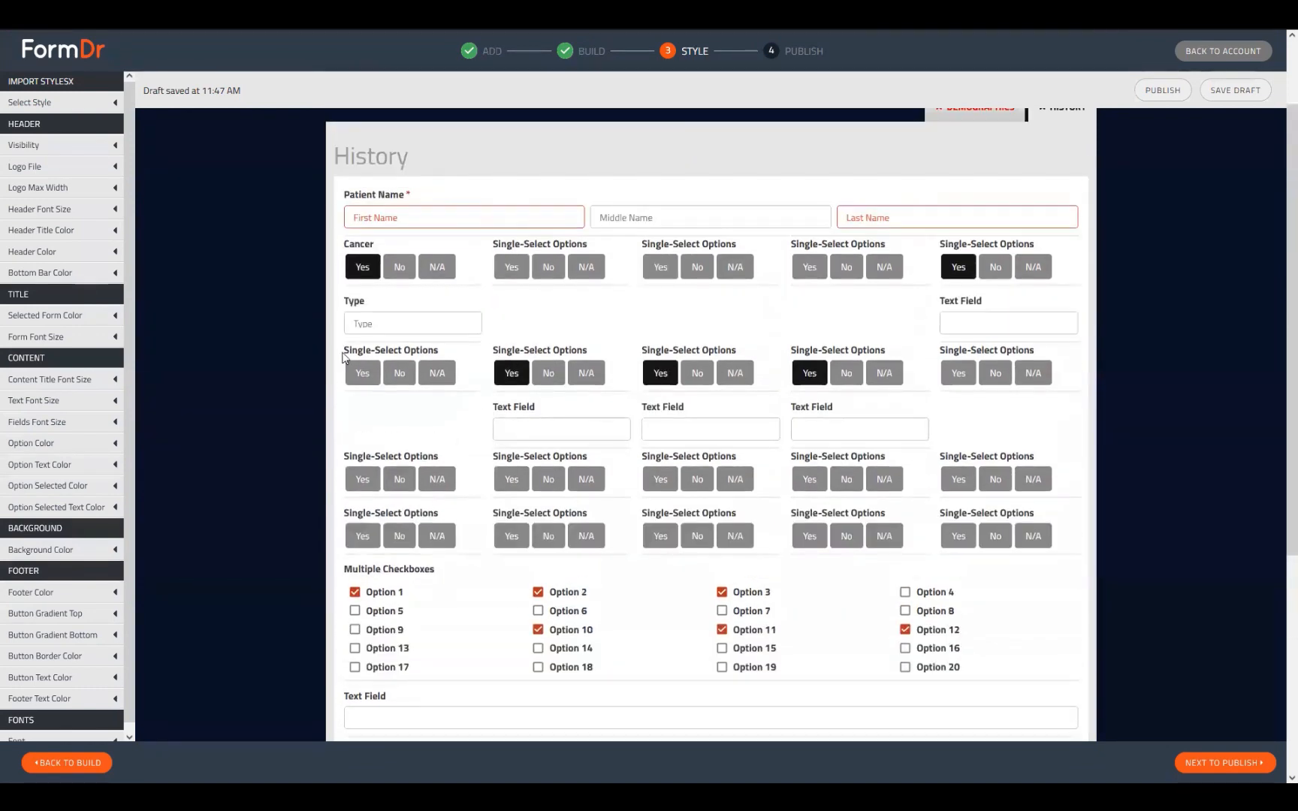
Return to the Build stage and view the field types available in the Cancer field's settings
click(69, 762)
scroll(683, 486, down, 8)
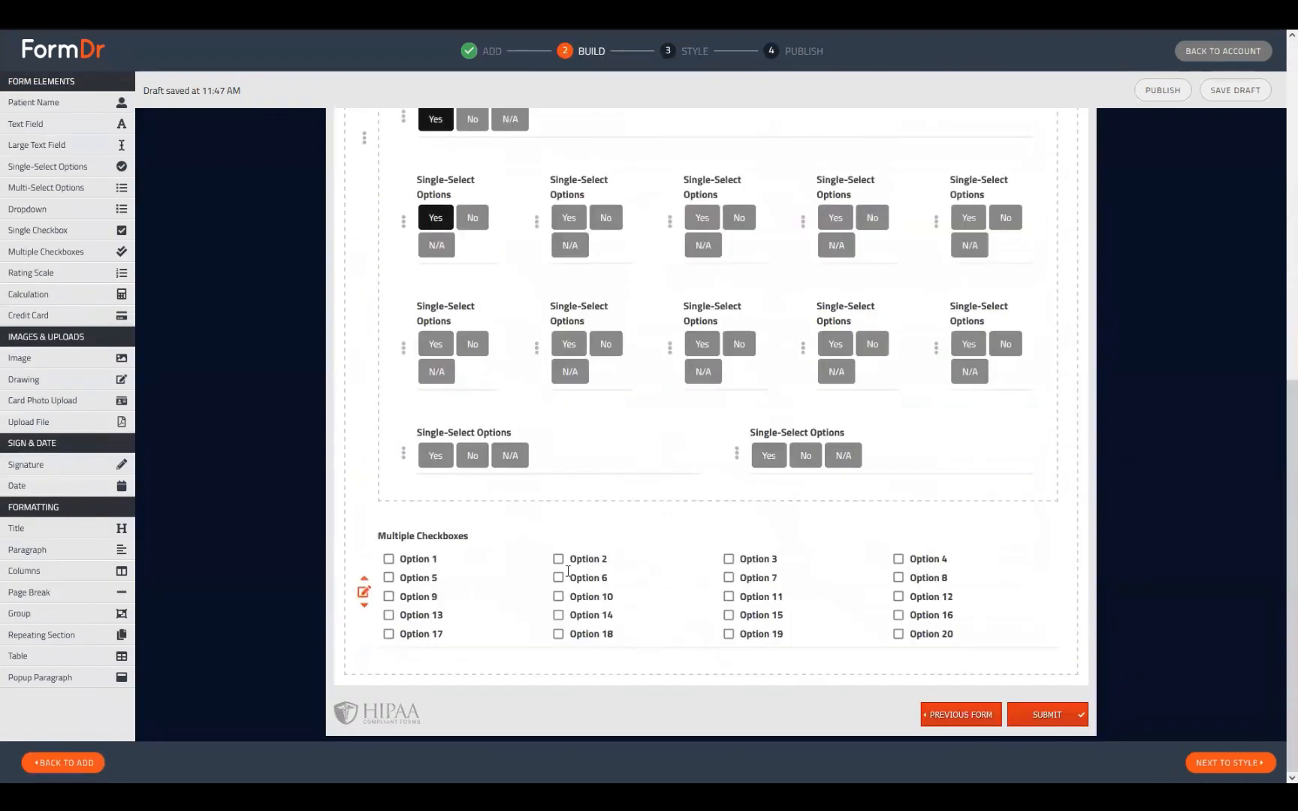
scroll(441, 532, up, 1)
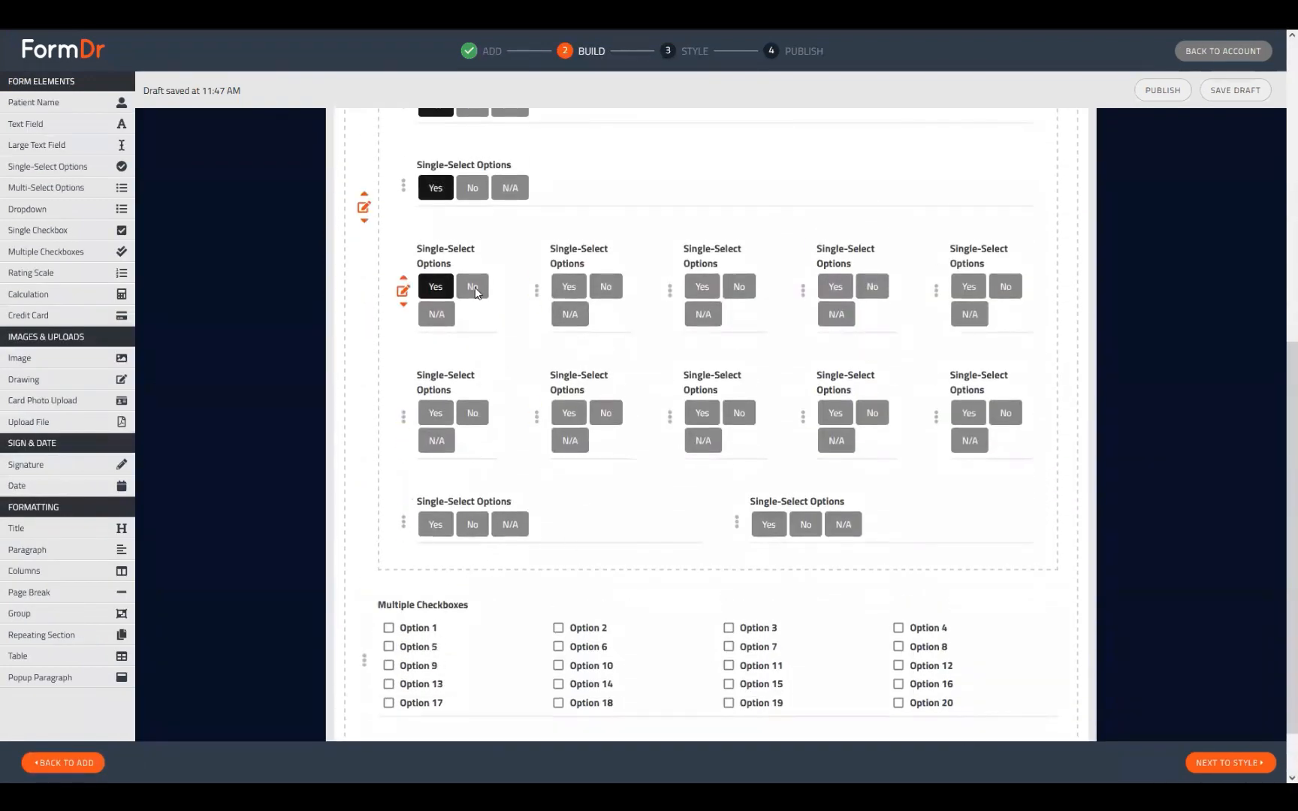
scroll(420, 302, up, 6)
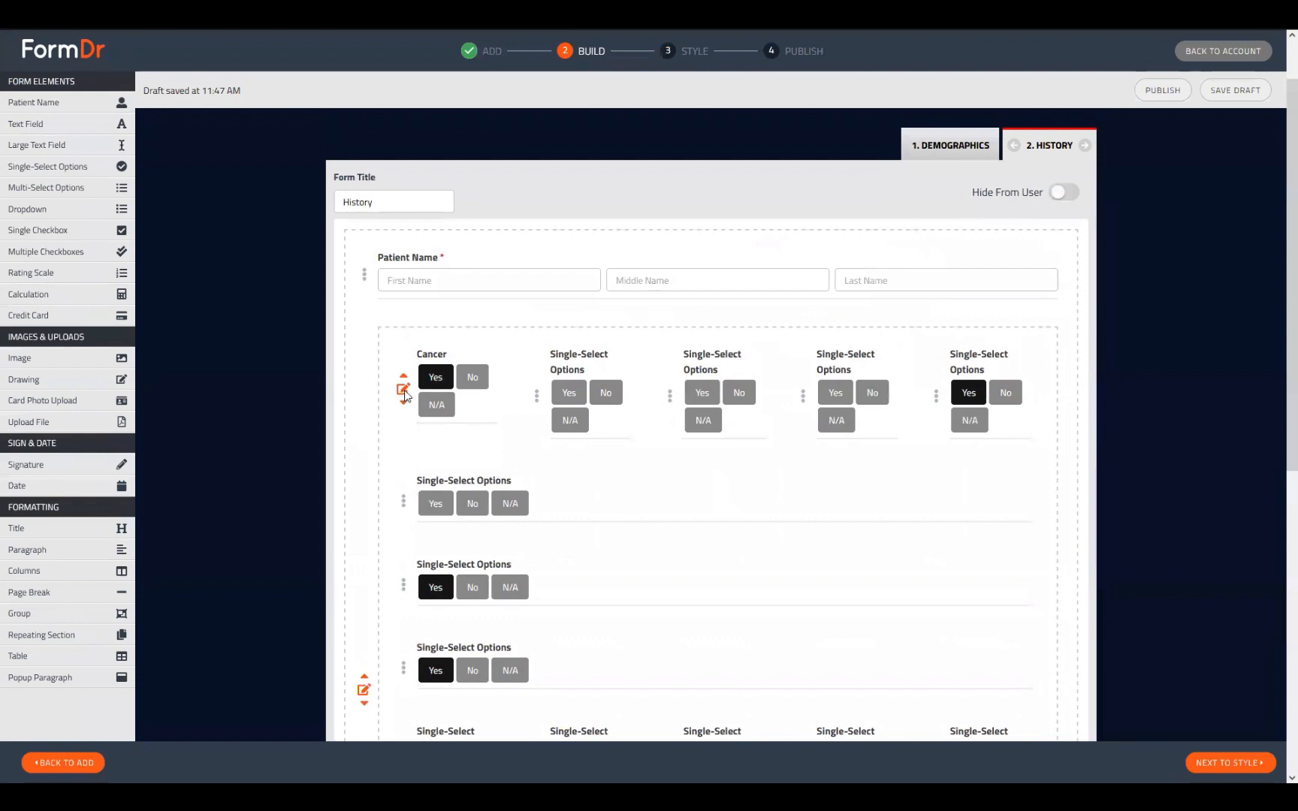
click(403, 390)
scroll(541, 391, down, 4)
click(545, 356)
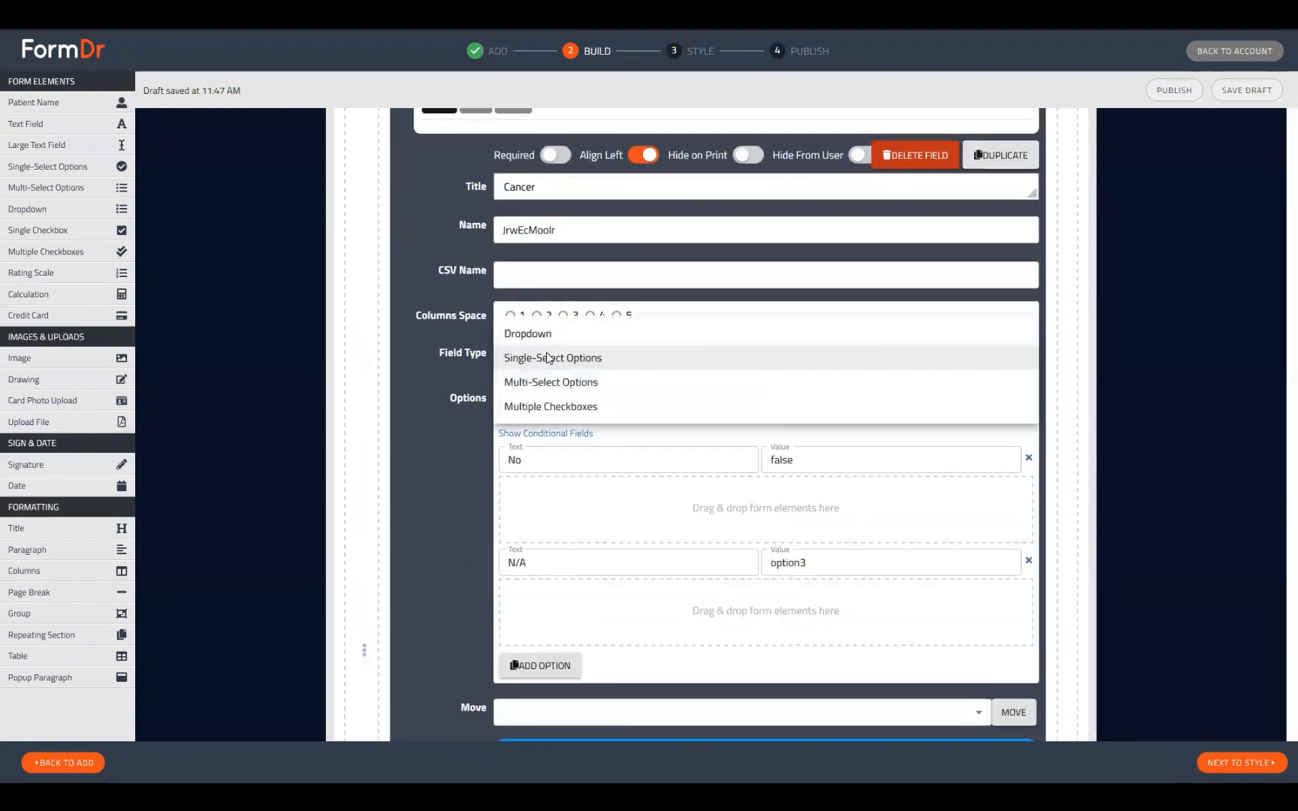
click(422, 345)
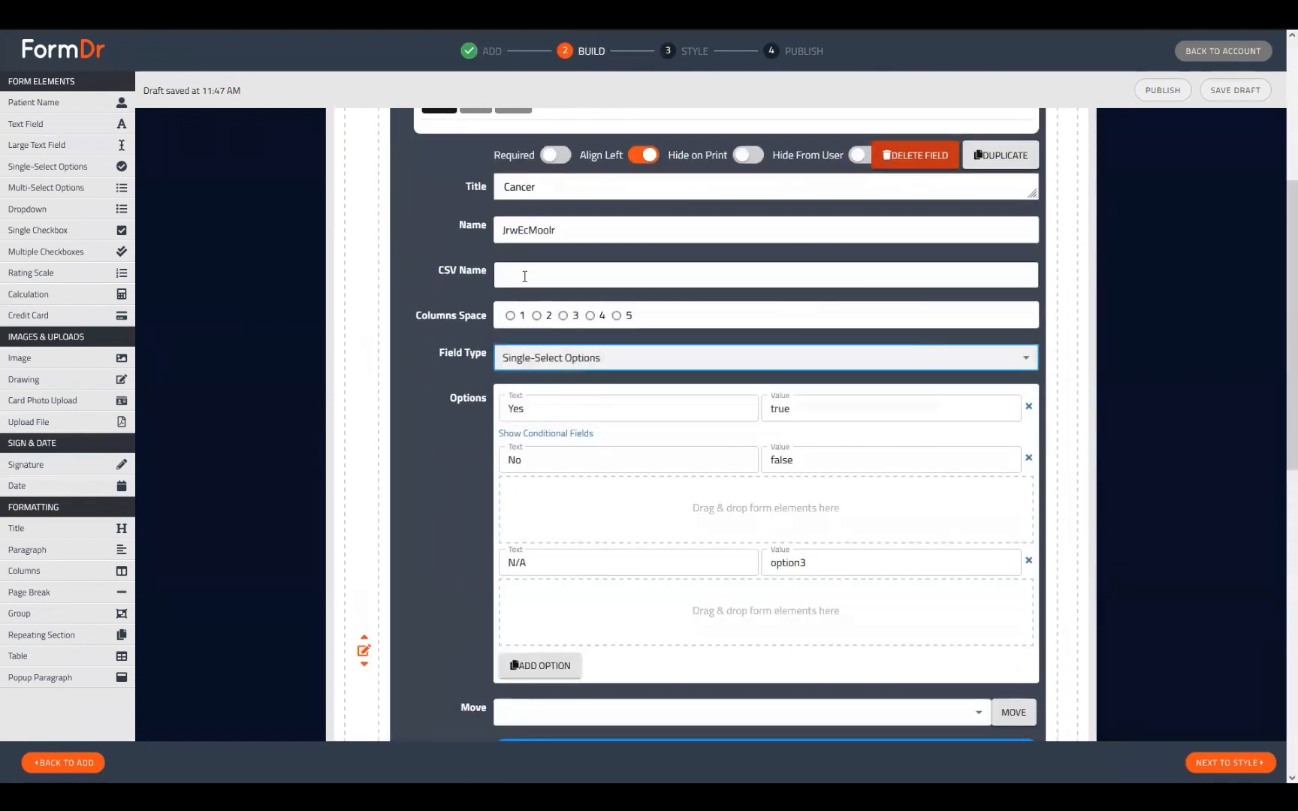
scroll(579, 381, up, 2)
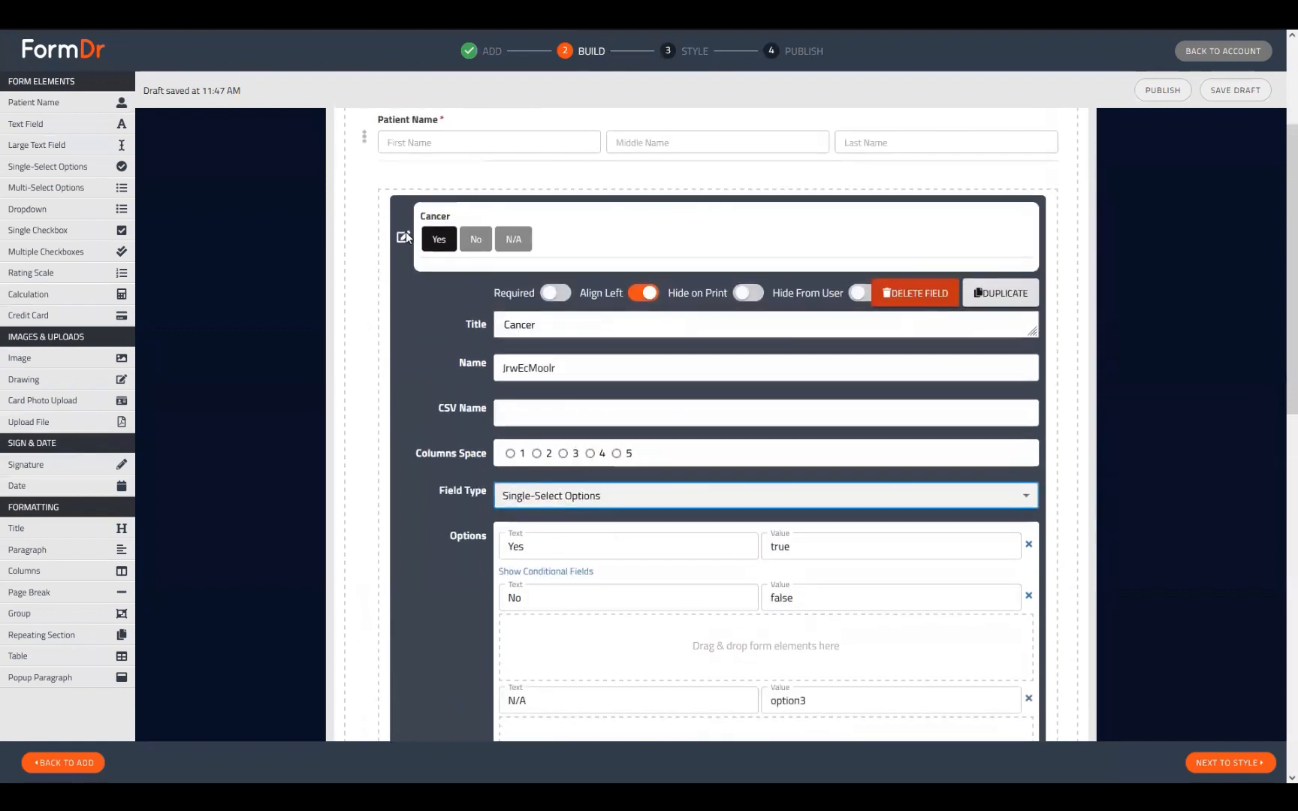
click(406, 231)
Change the Cancer field's type to Dropdown and close its settings
click(404, 256)
scroll(488, 263, down, 2)
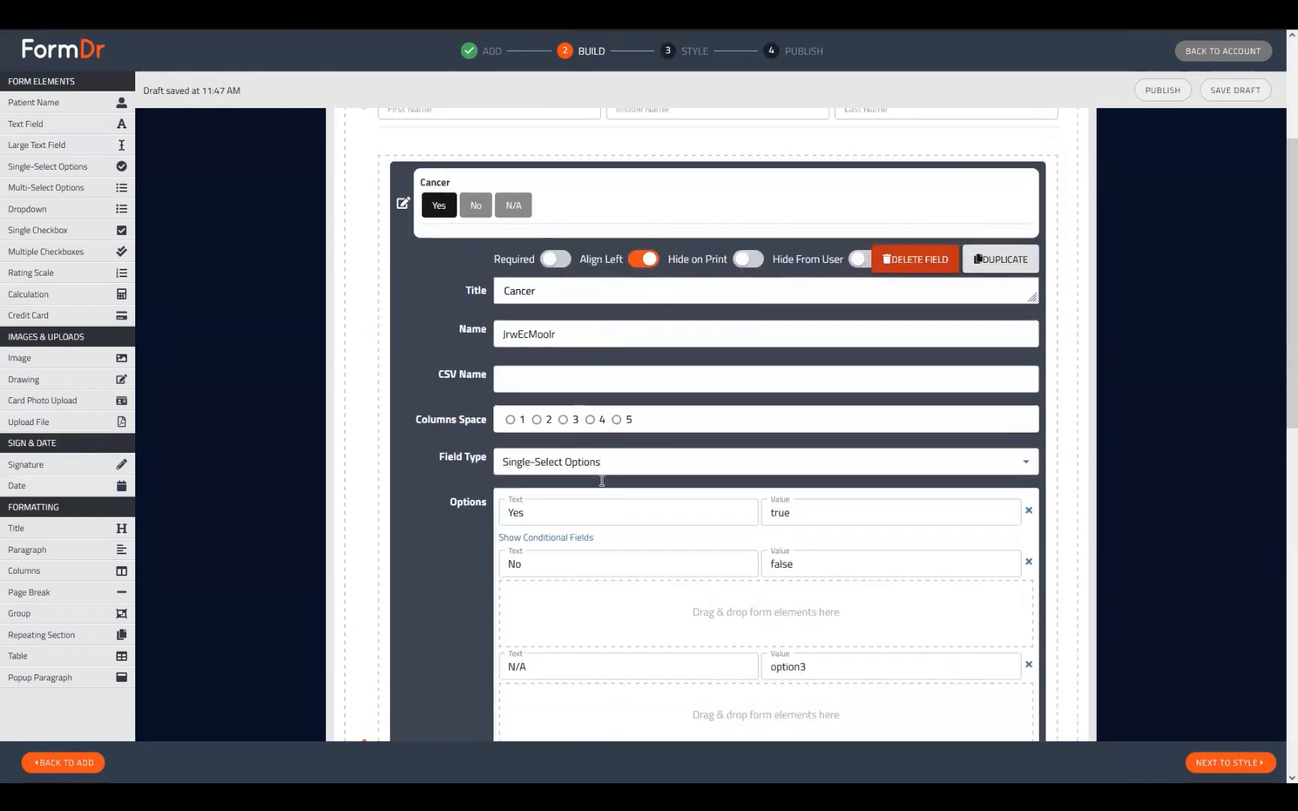
scroll(537, 242, up, 2)
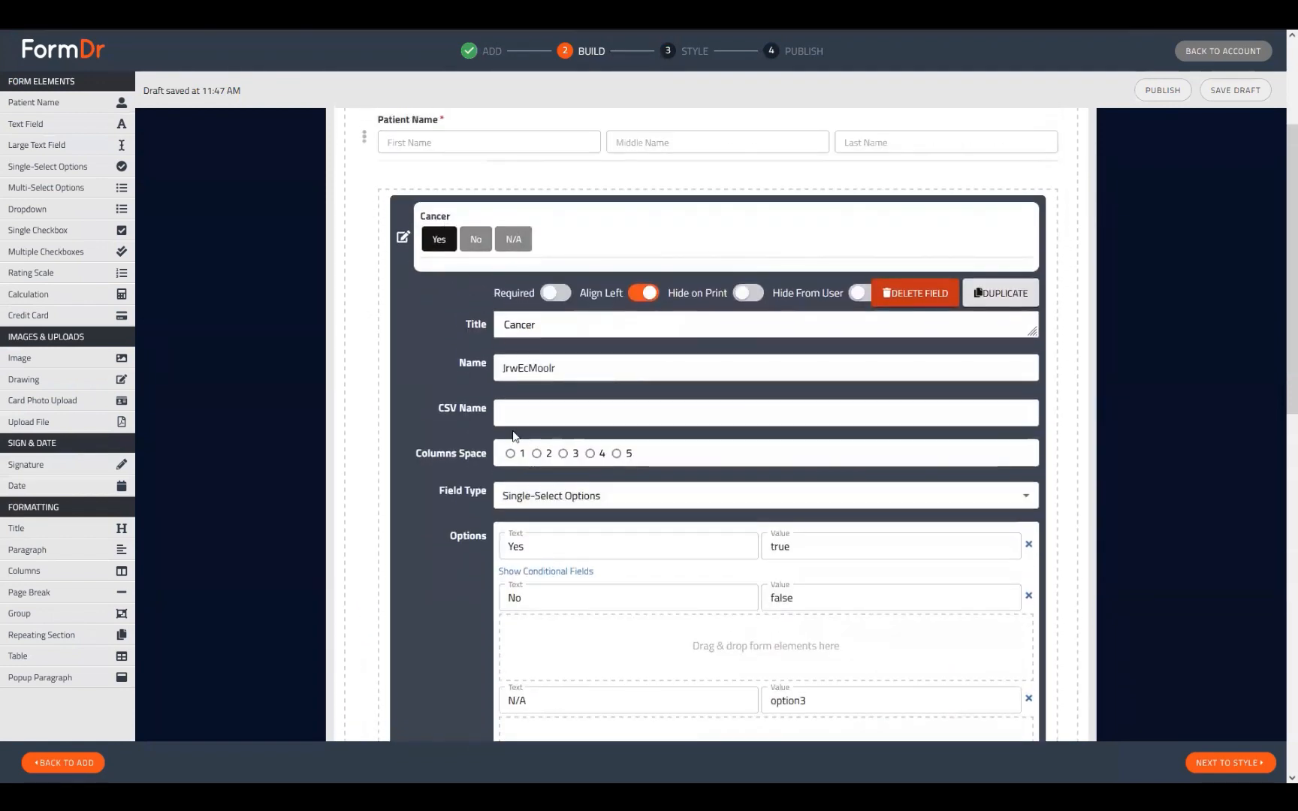
click(554, 498)
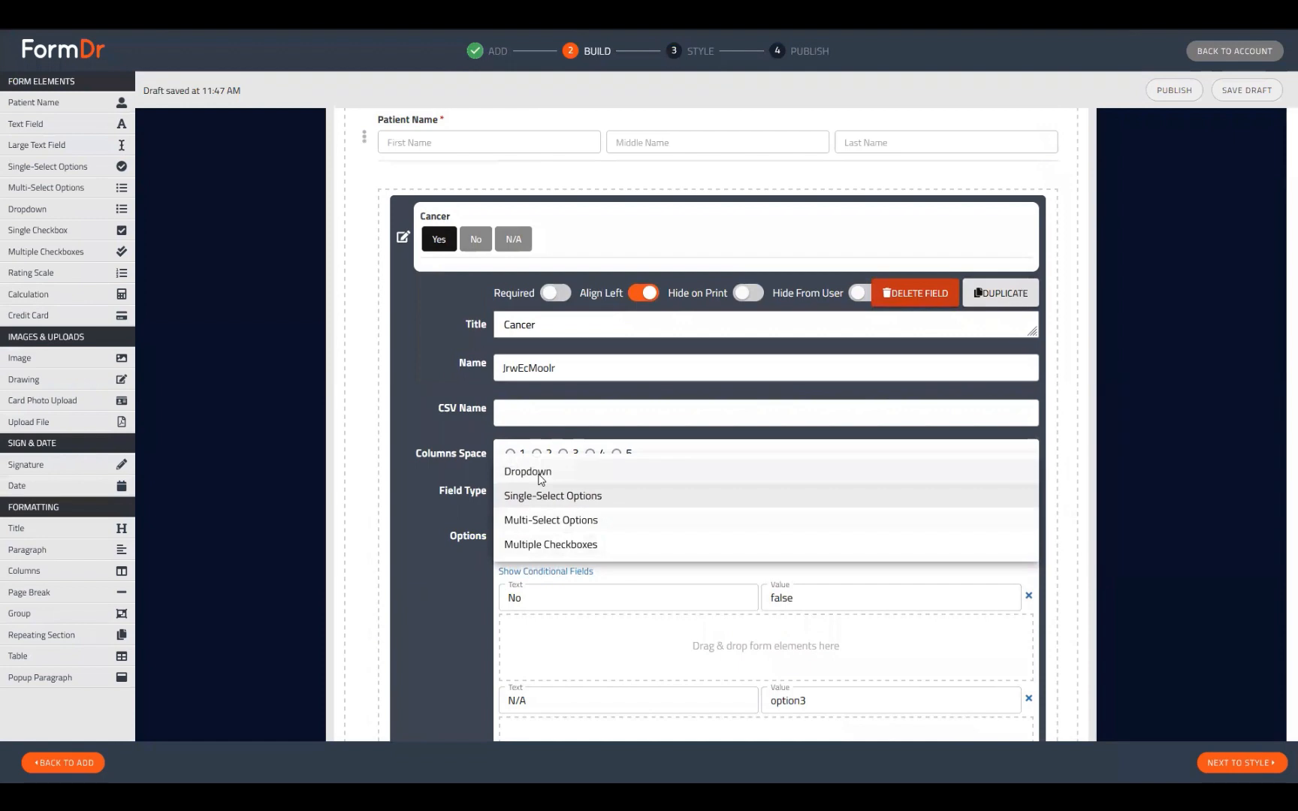
click(536, 474)
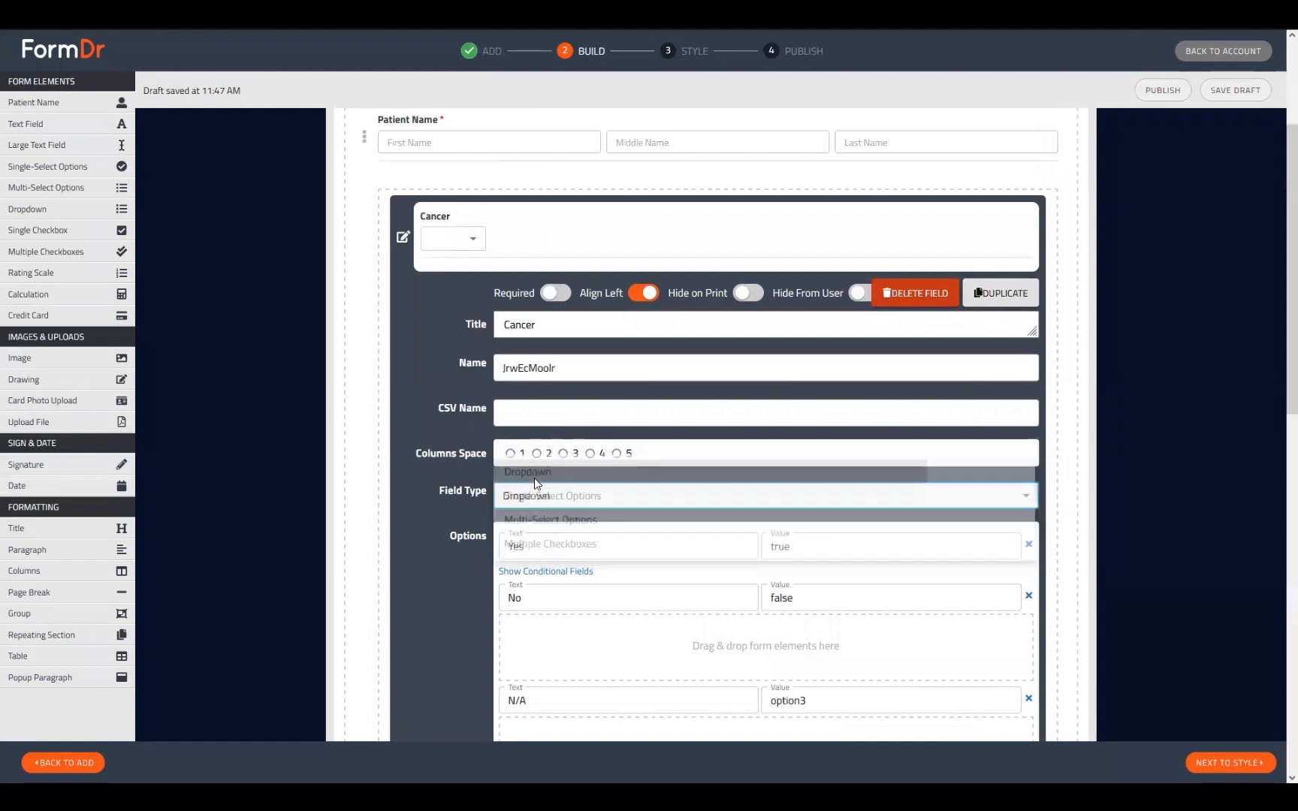
click(401, 237)
Try Multi-Select Options and Multiple Checkboxes as the field type of the first row's second field
scroll(532, 393, down, 2)
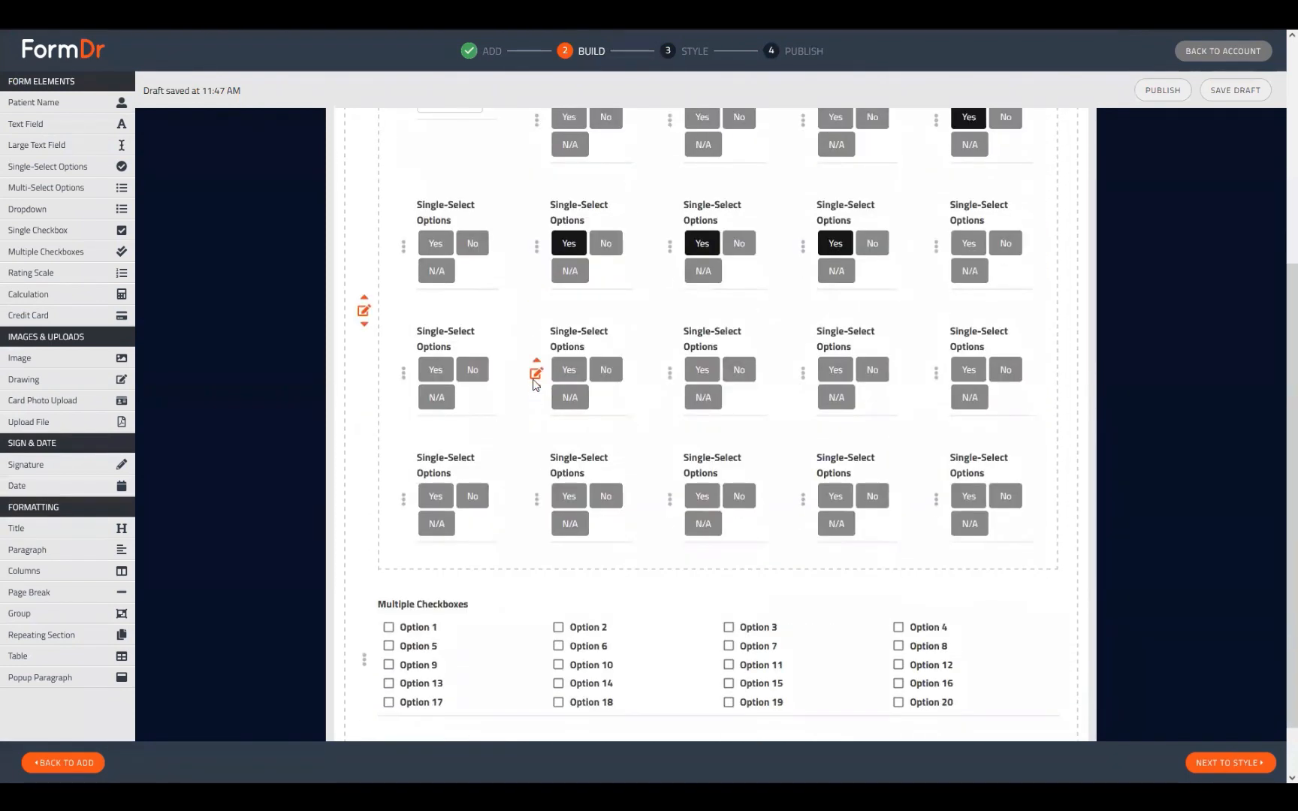
scroll(665, 383, down, 1)
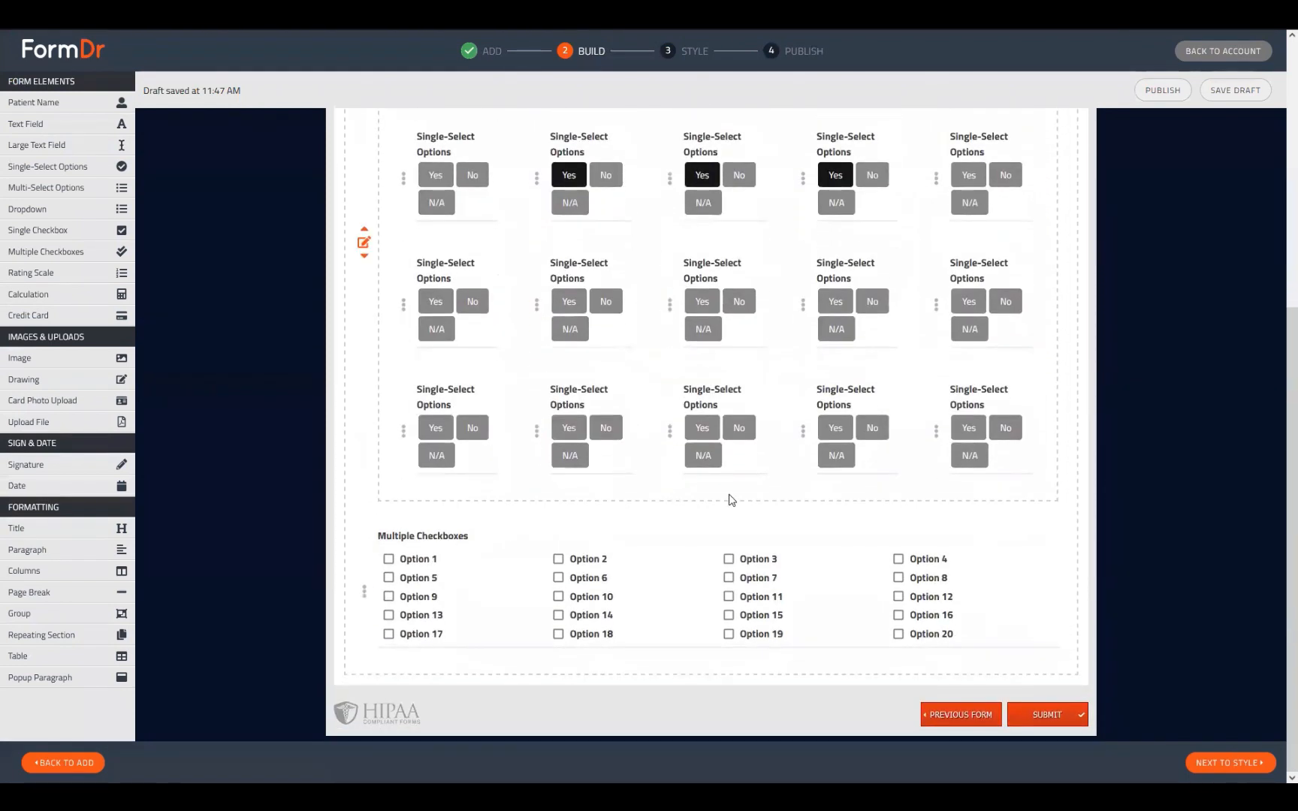
scroll(661, 393, up, 3)
scroll(660, 392, up, 1)
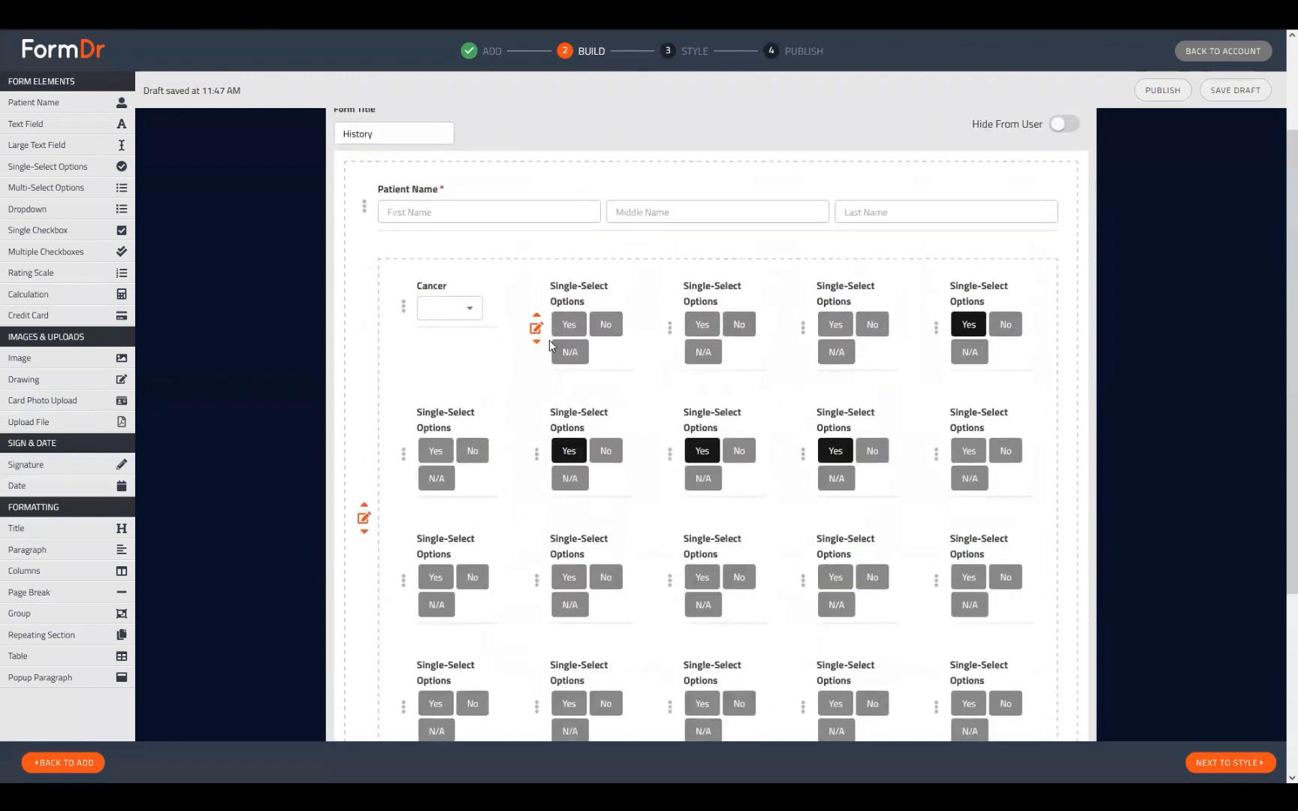
click(537, 328)
scroll(613, 524, down, 1)
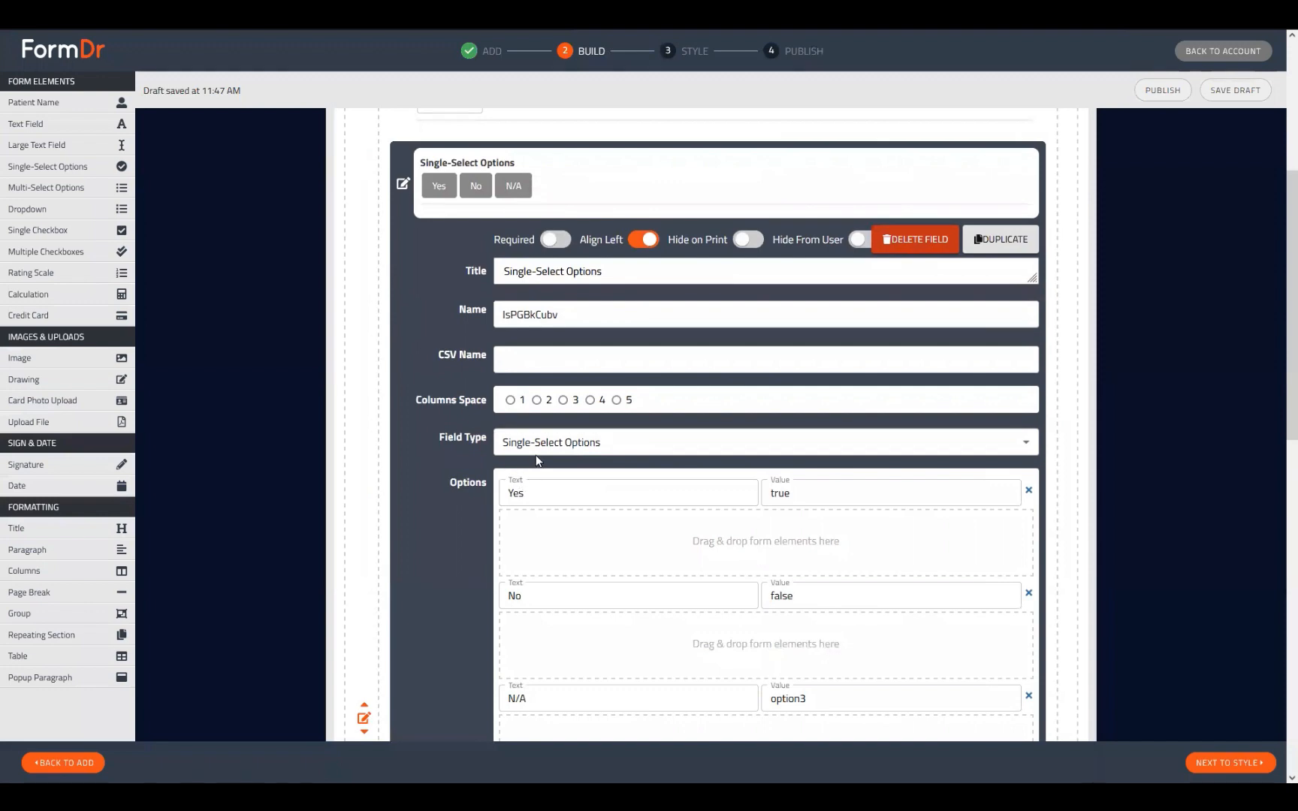
click(542, 443)
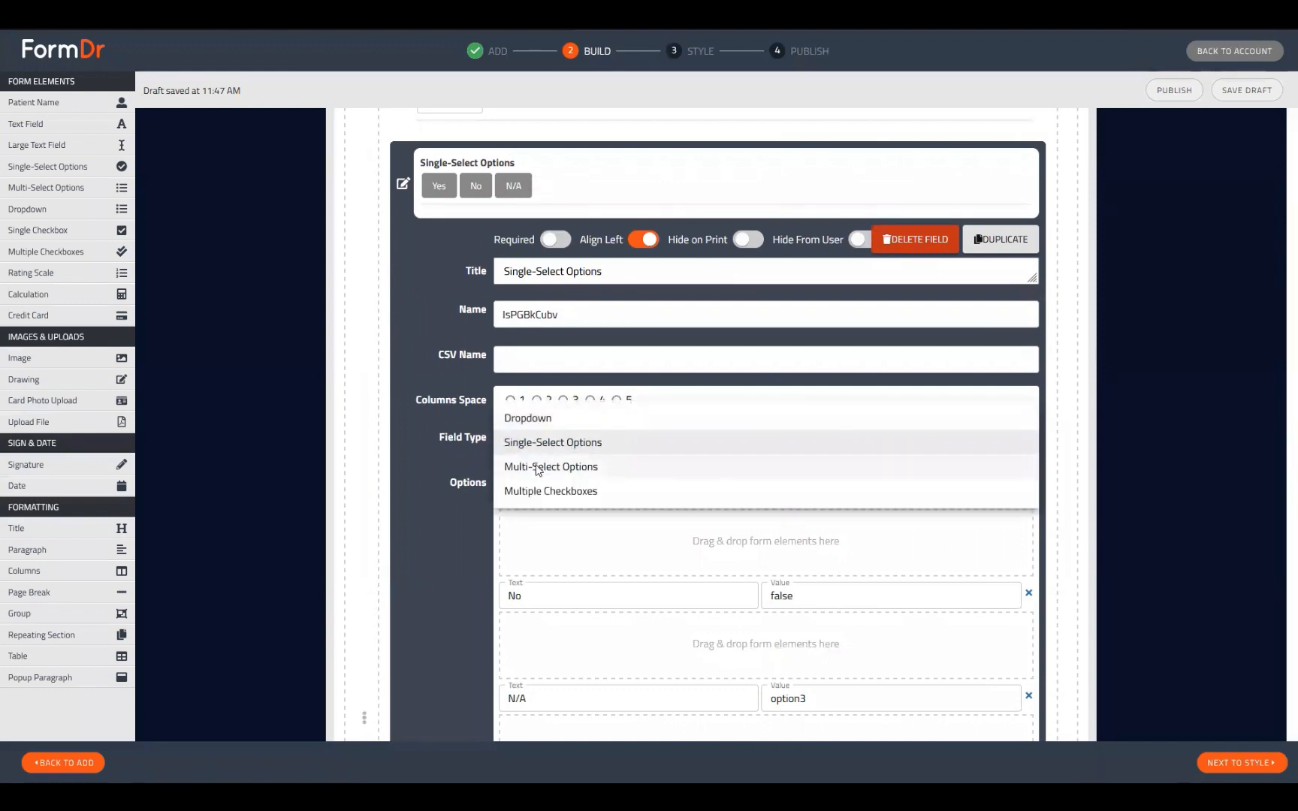
click(529, 443)
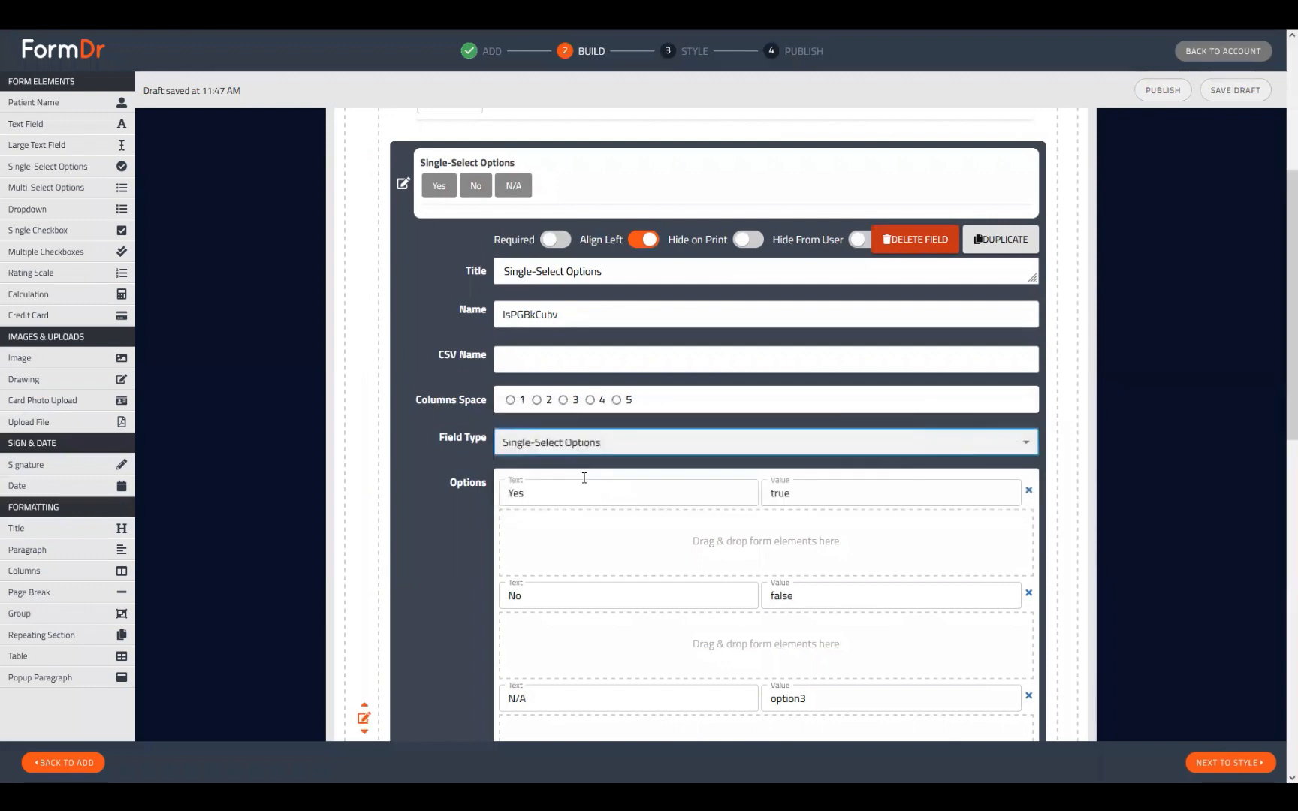
click(557, 440)
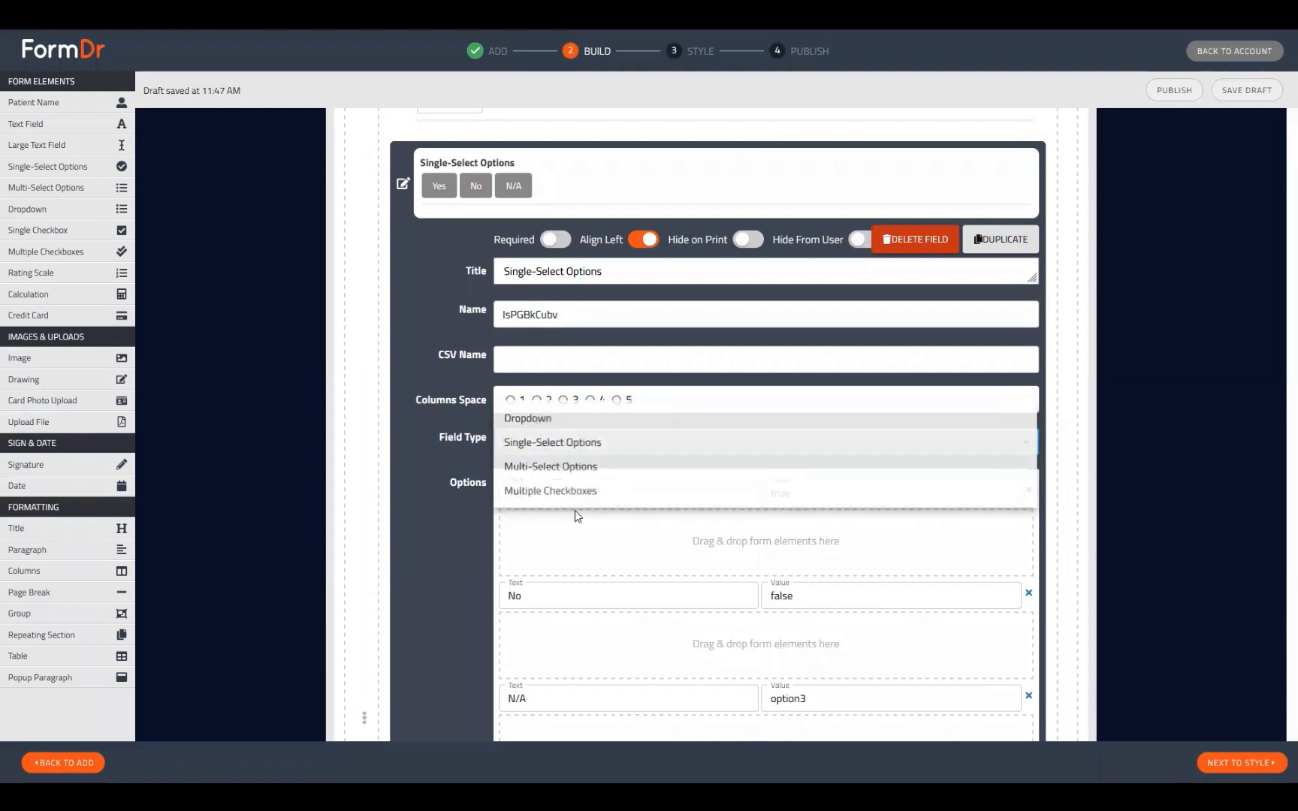
click(558, 471)
click(572, 442)
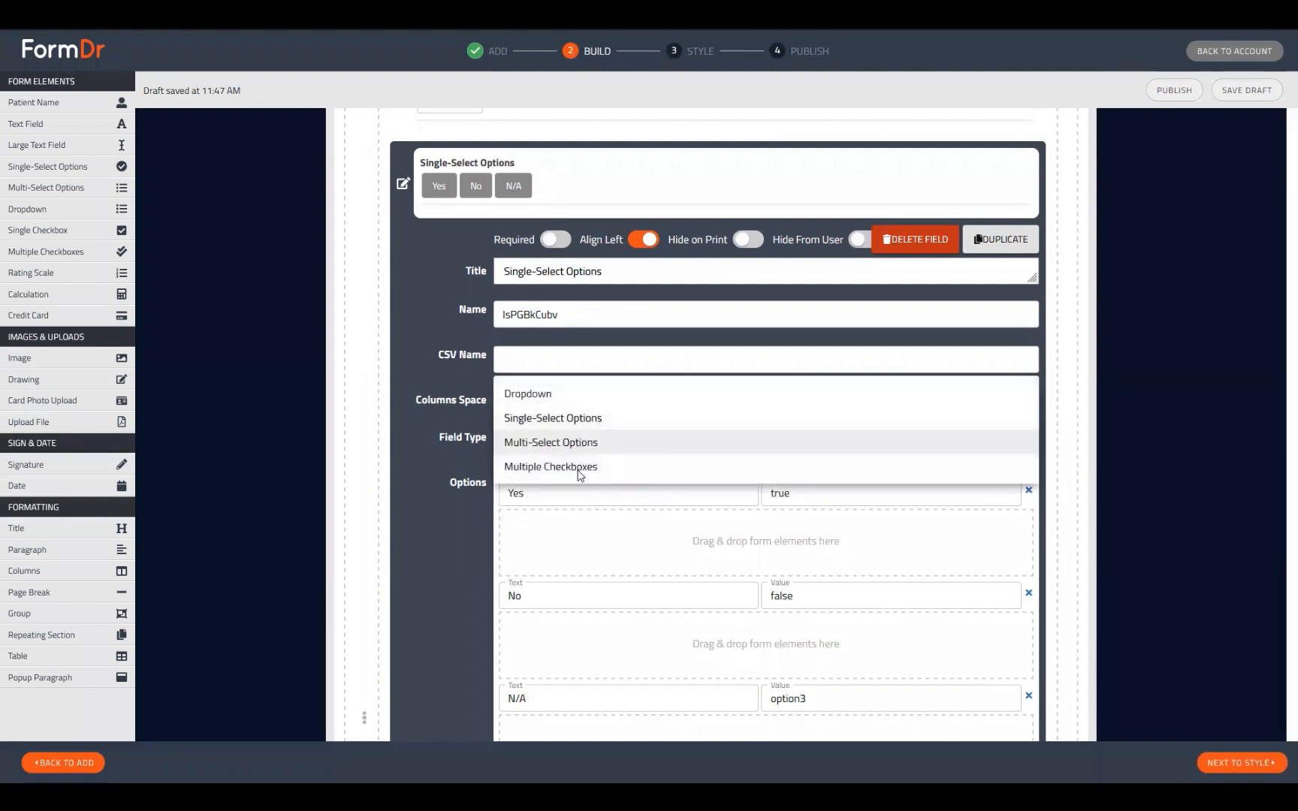
click(577, 471)
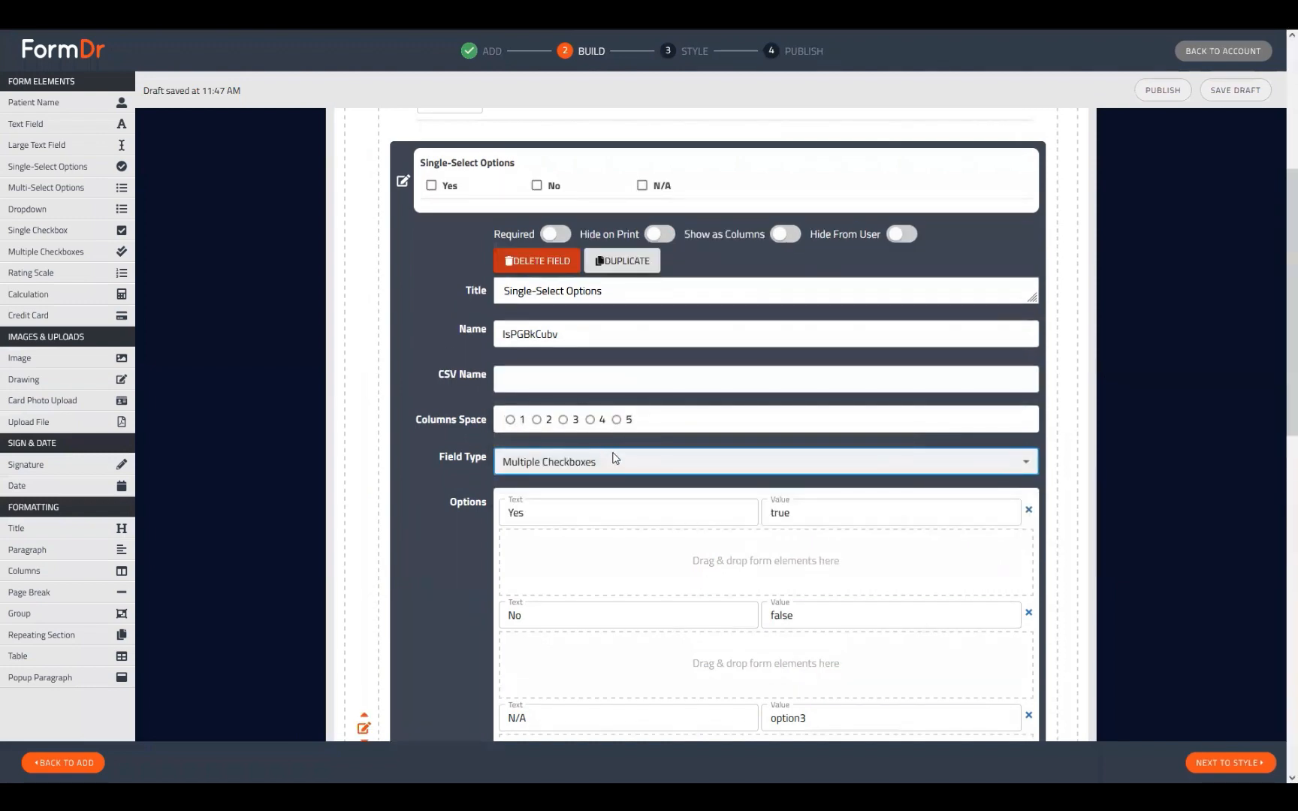
Set the first row's second field back to Single-Select Options and close its settings
click(614, 459)
click(593, 437)
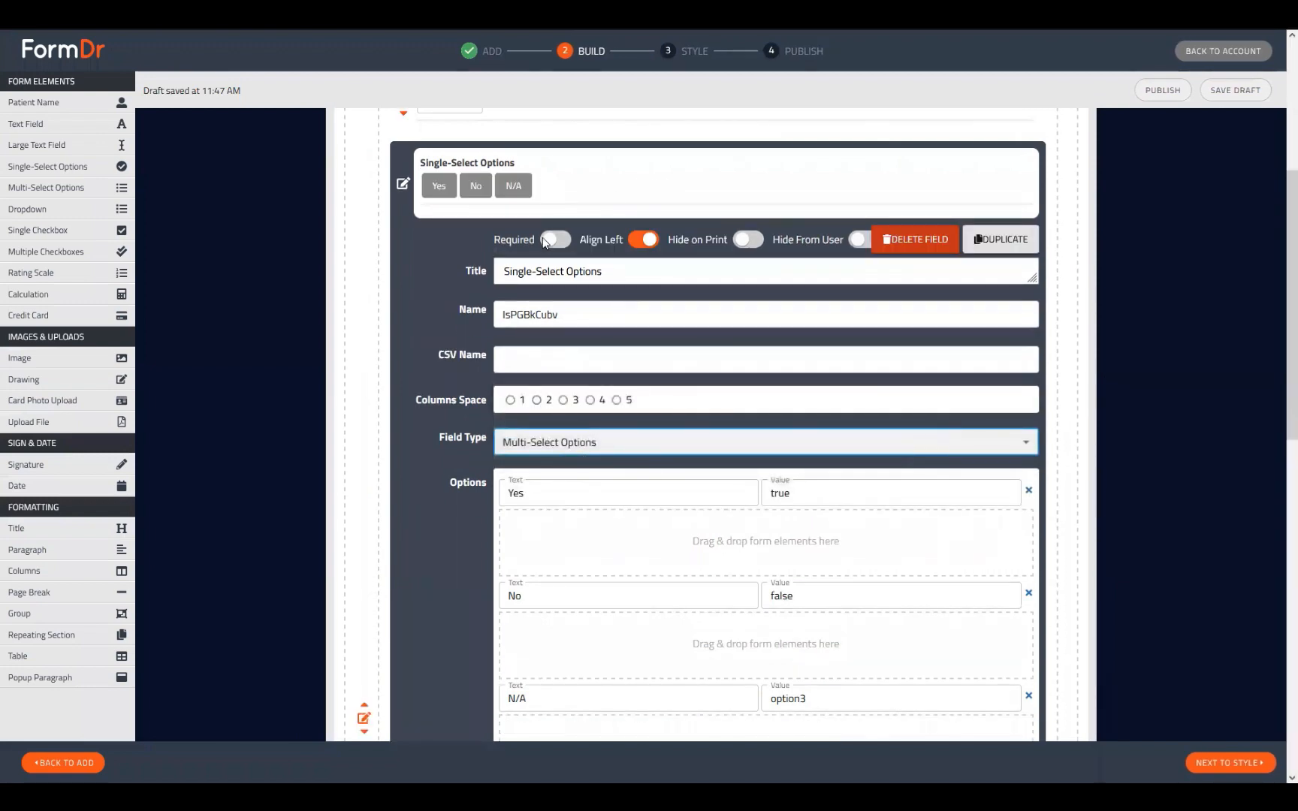
click(574, 441)
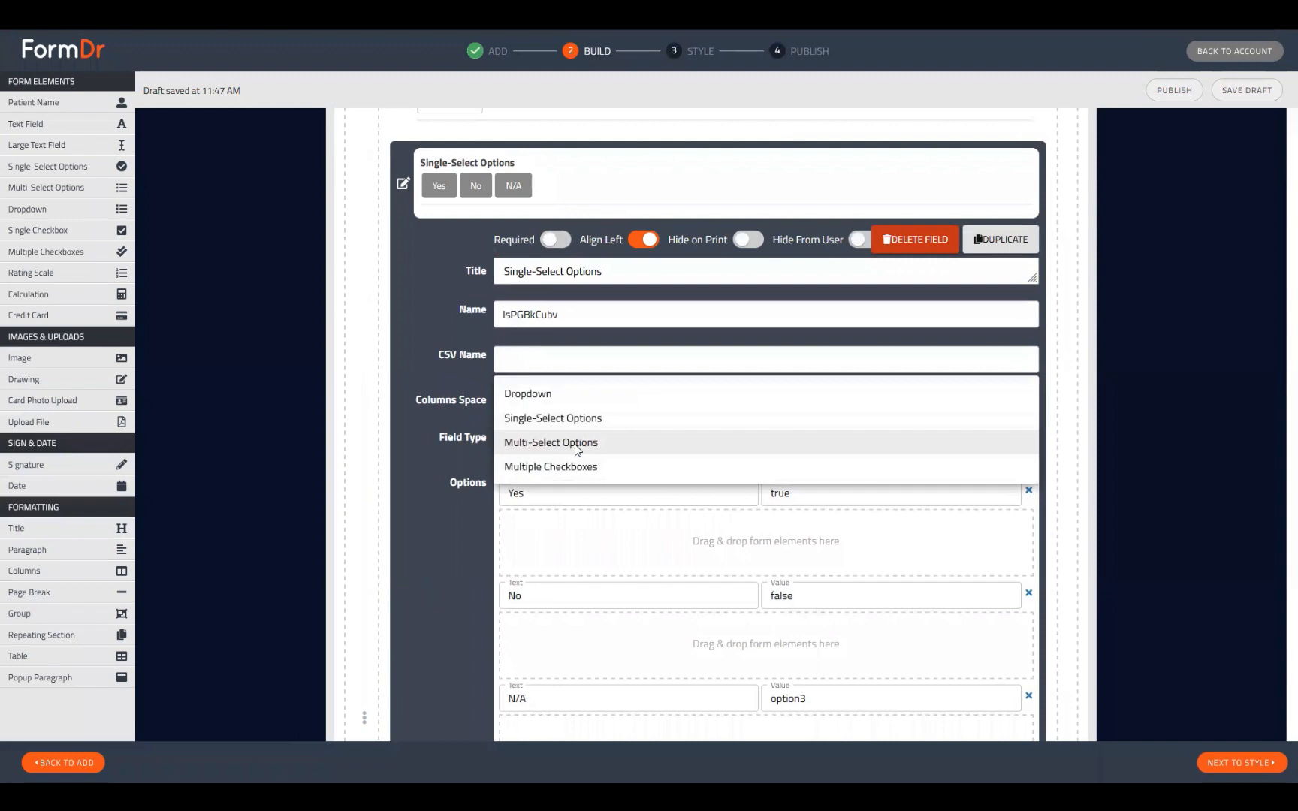
click(562, 421)
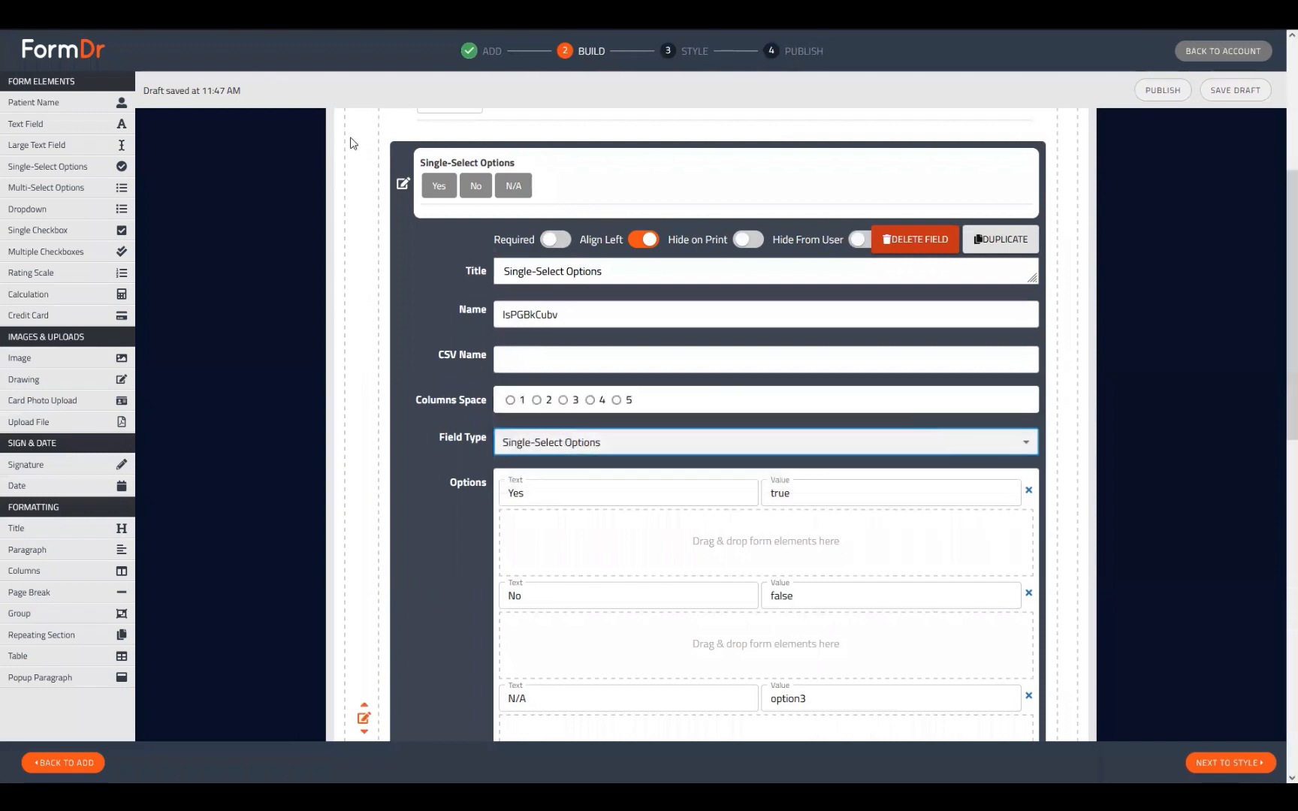
click(403, 185)
scroll(547, 371, up, 3)
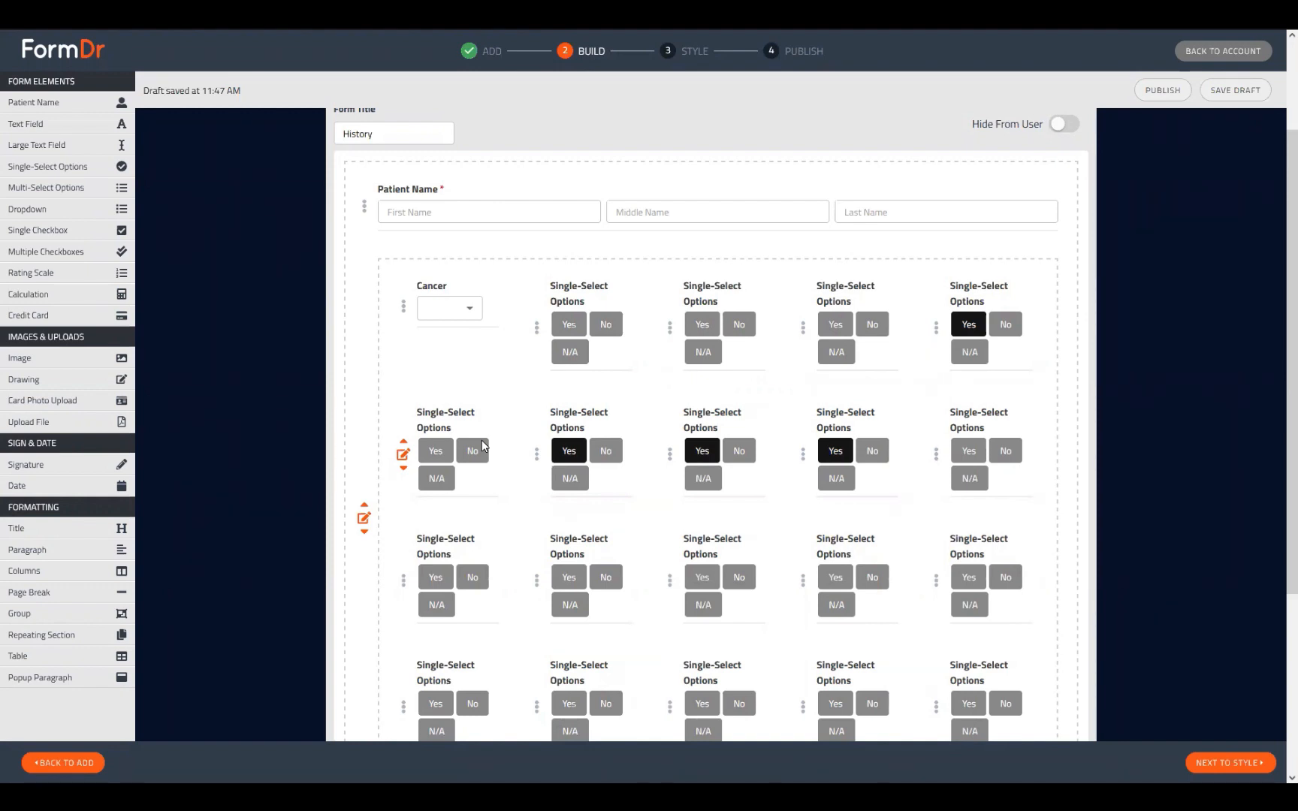
Make the Cancer field and the Single-Select Options field beside it required
click(404, 308)
click(552, 363)
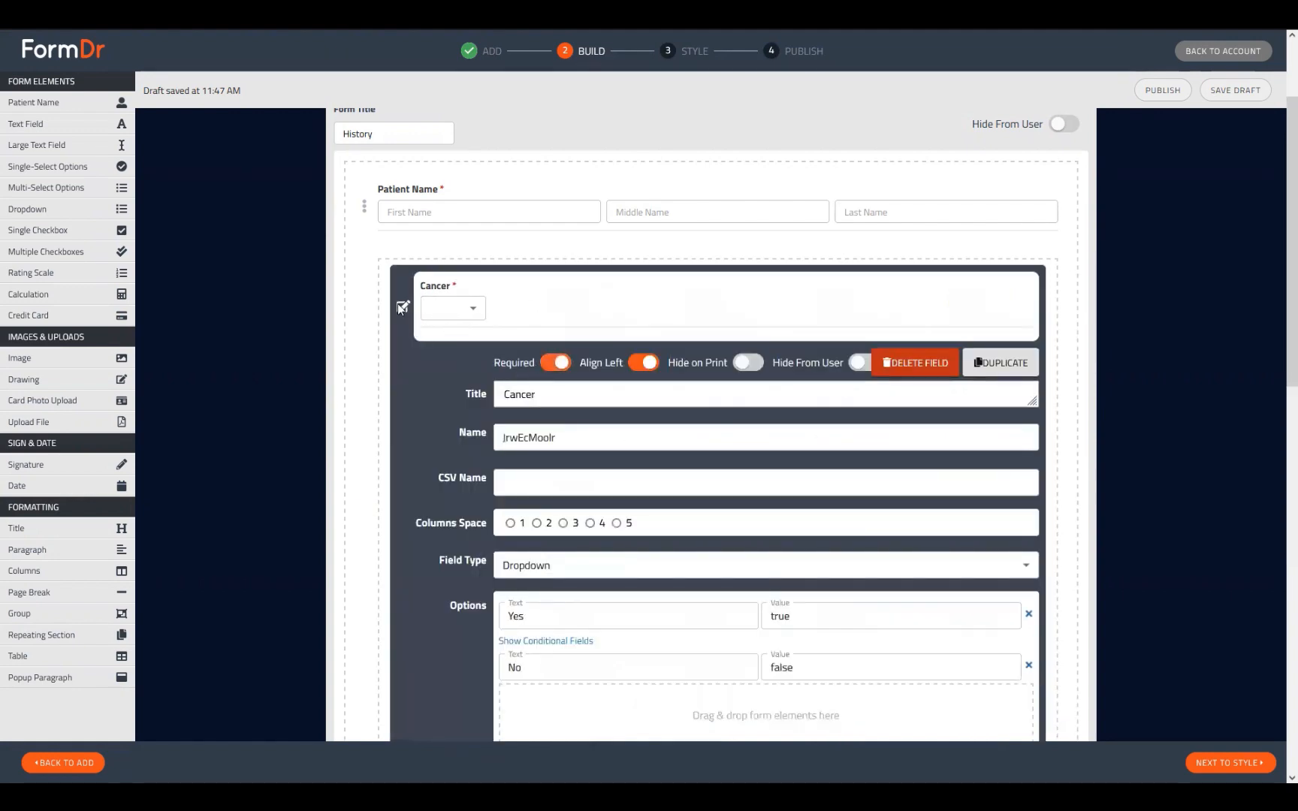
click(397, 304)
click(537, 325)
click(556, 446)
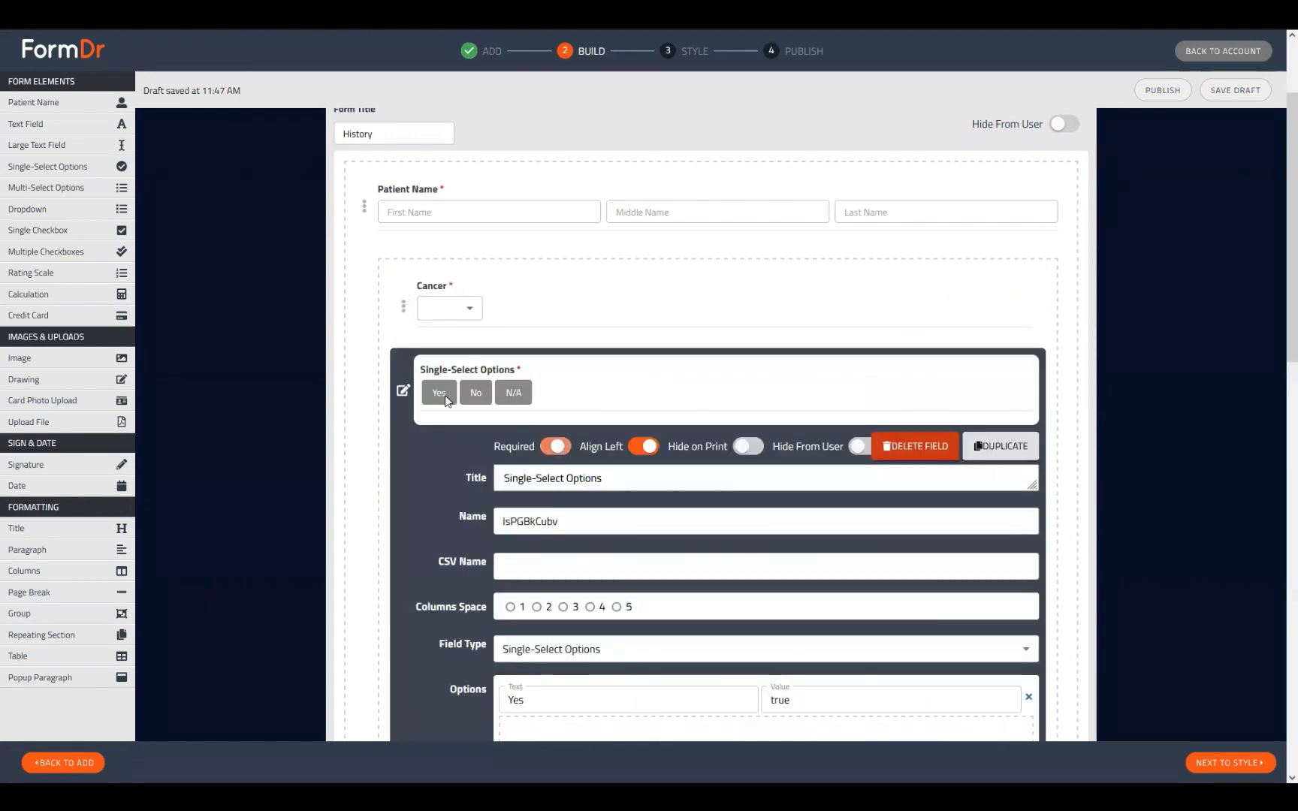
click(400, 387)
Make the Multiple Checkboxes field required and add a final option named "None of Above"
scroll(762, 530, down, 5)
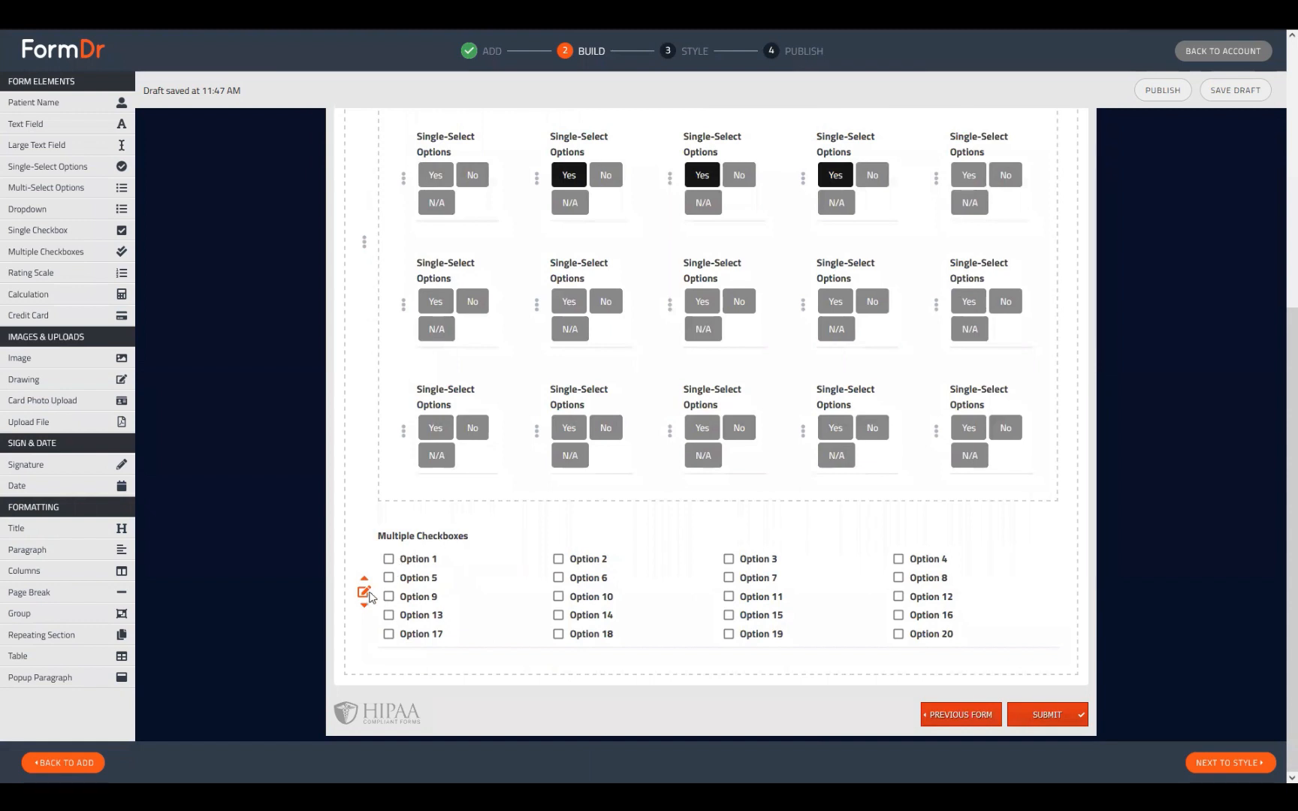
click(364, 593)
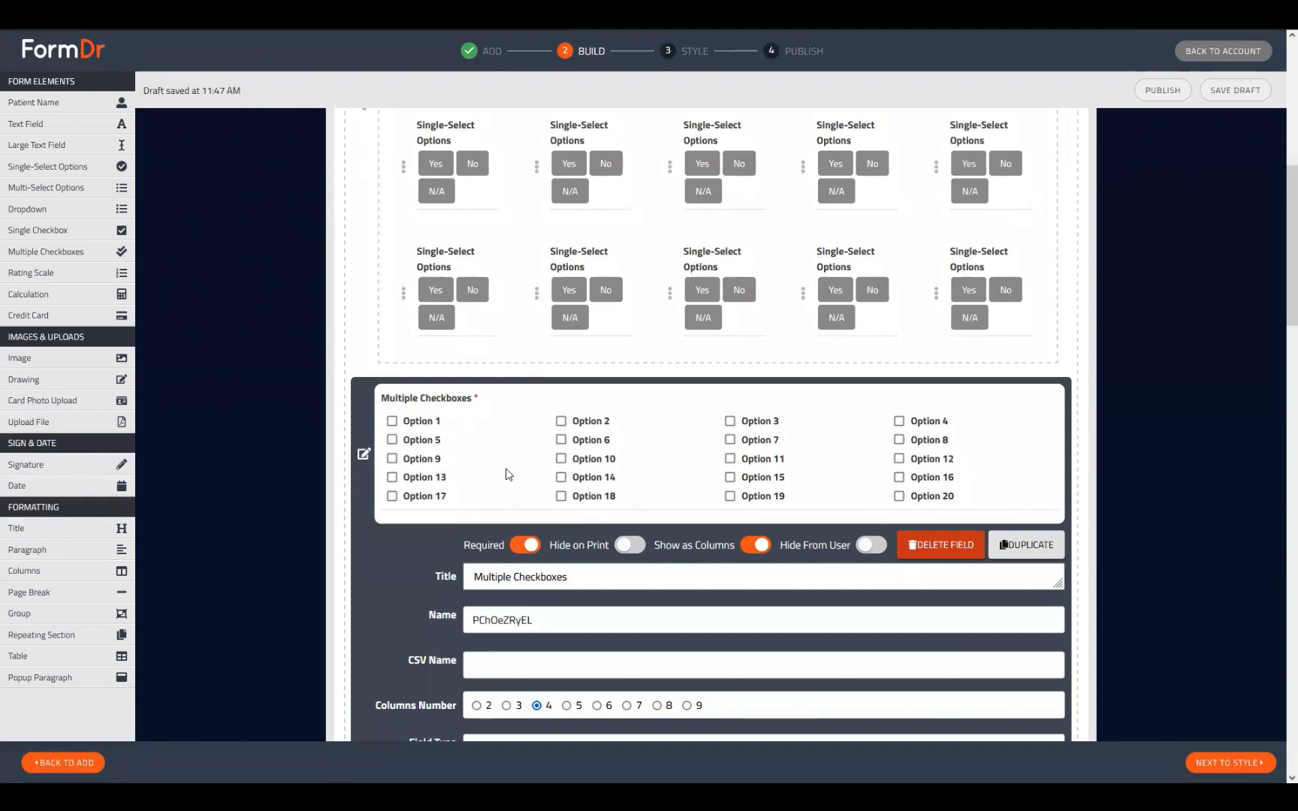
scroll(664, 503, down, 20)
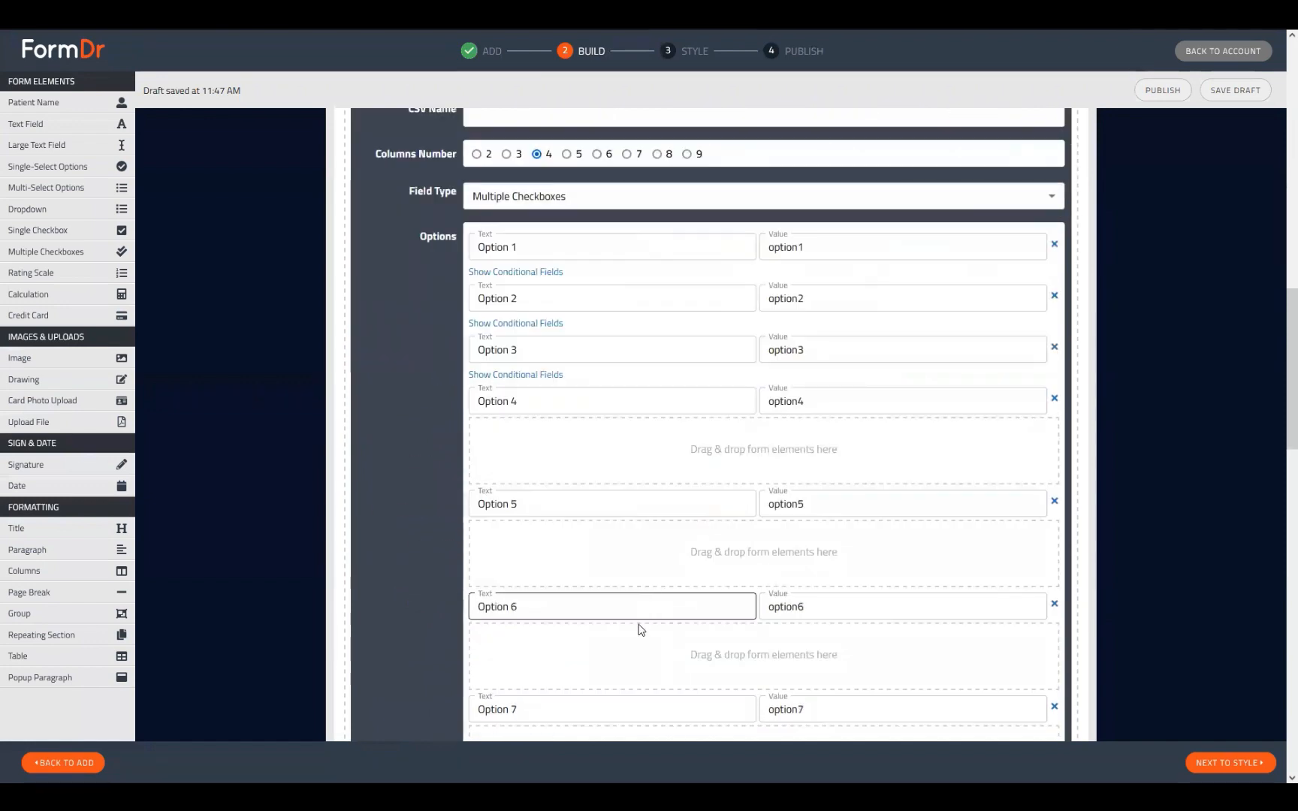
click(511, 554)
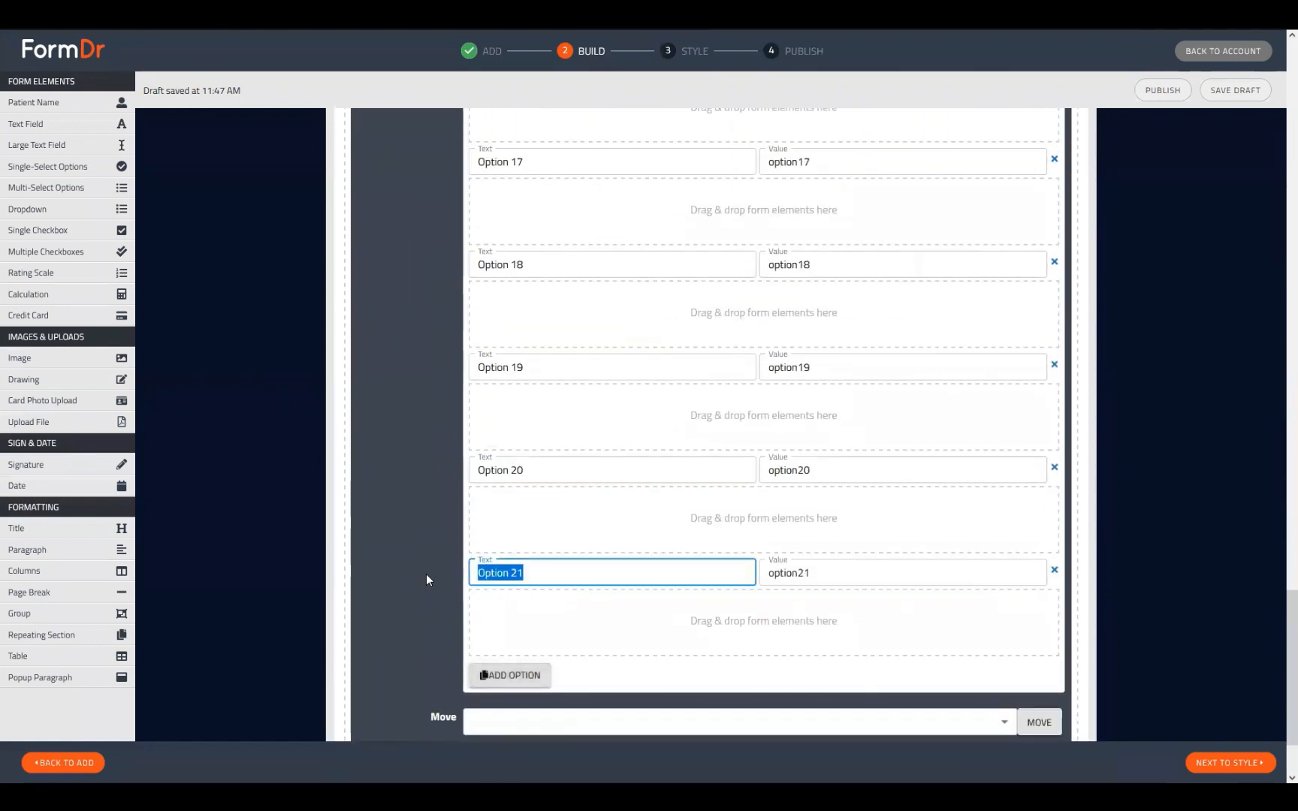
text(None of Abo)
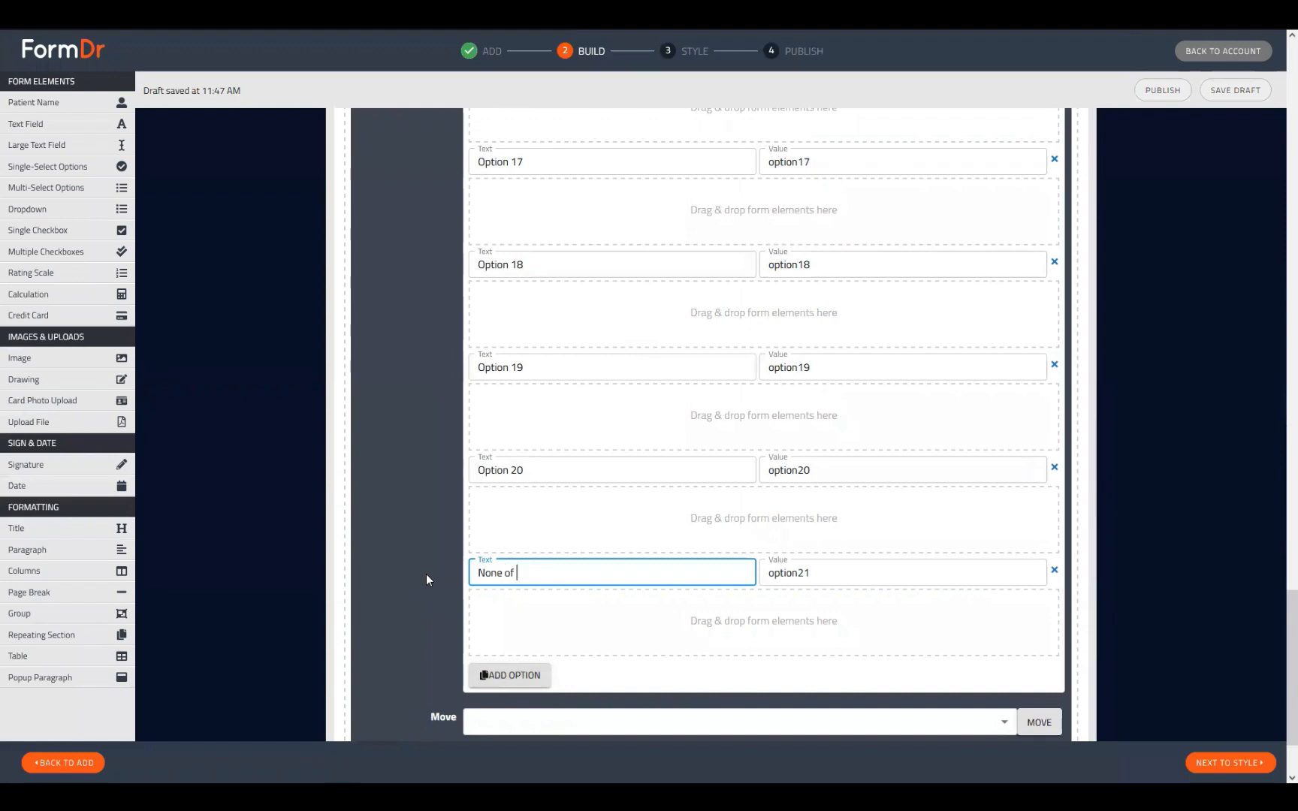
text(ve)
Test the None of Above checkbox, leave it unticked, and close the Multiple Checkboxes settings
scroll(585, 654, up, 15)
scroll(585, 471, up, 10)
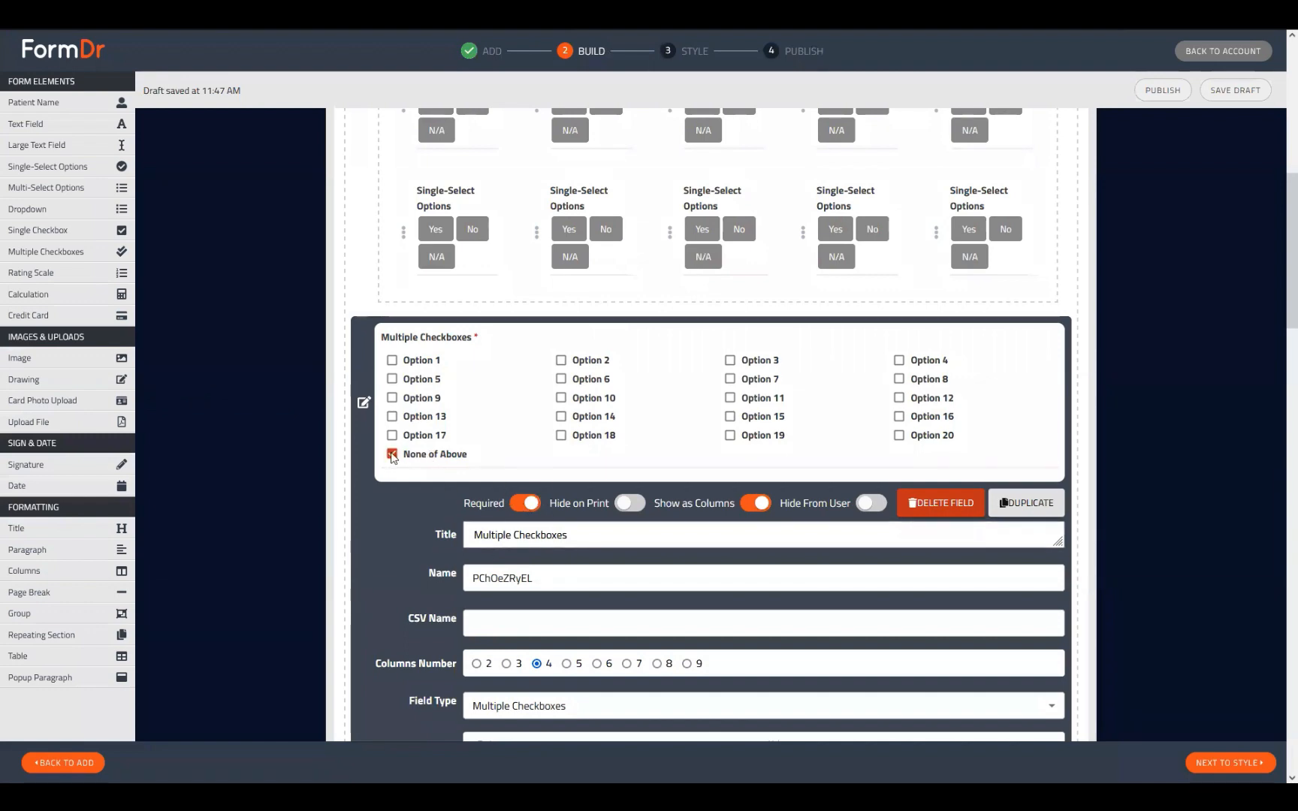
click(392, 455)
click(363, 403)
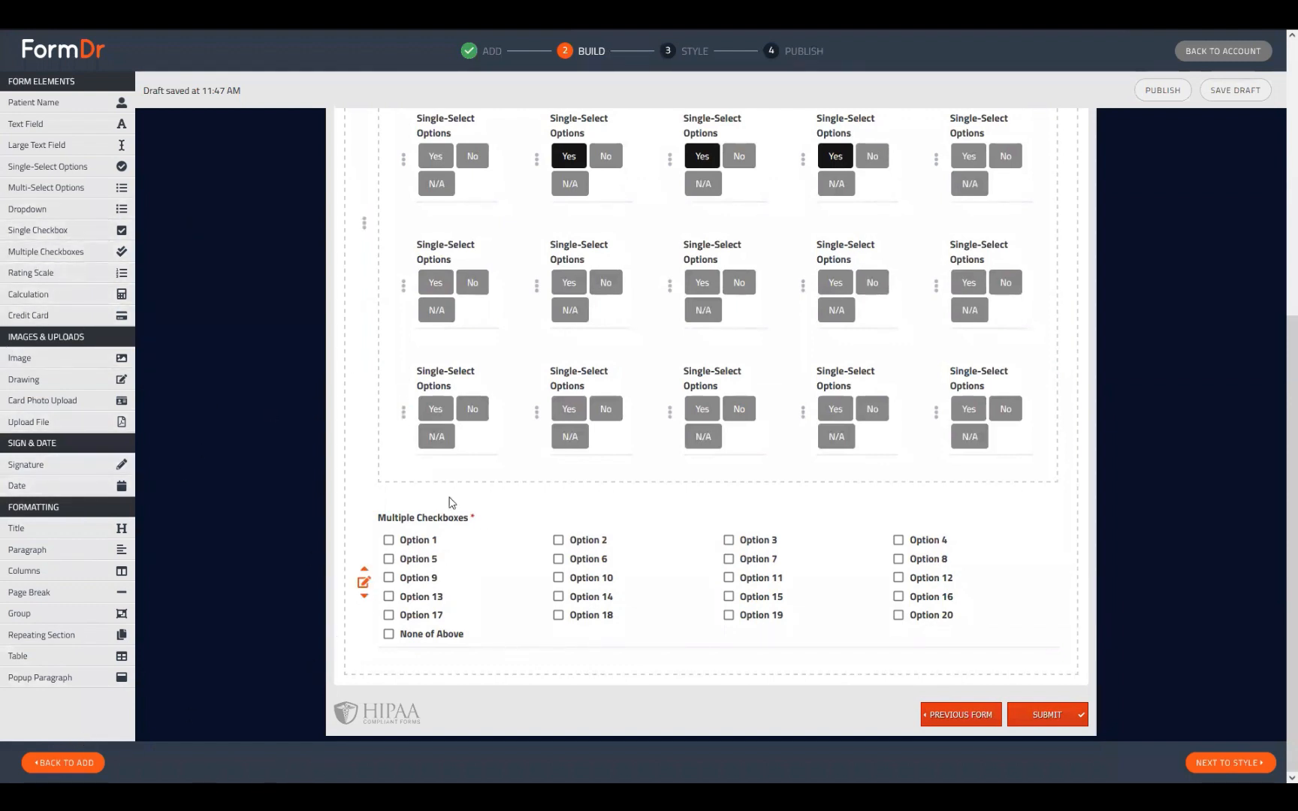
Add a Columns section above the Multiple Checkboxes field and place a Single Checkbox inside it
click(66, 575)
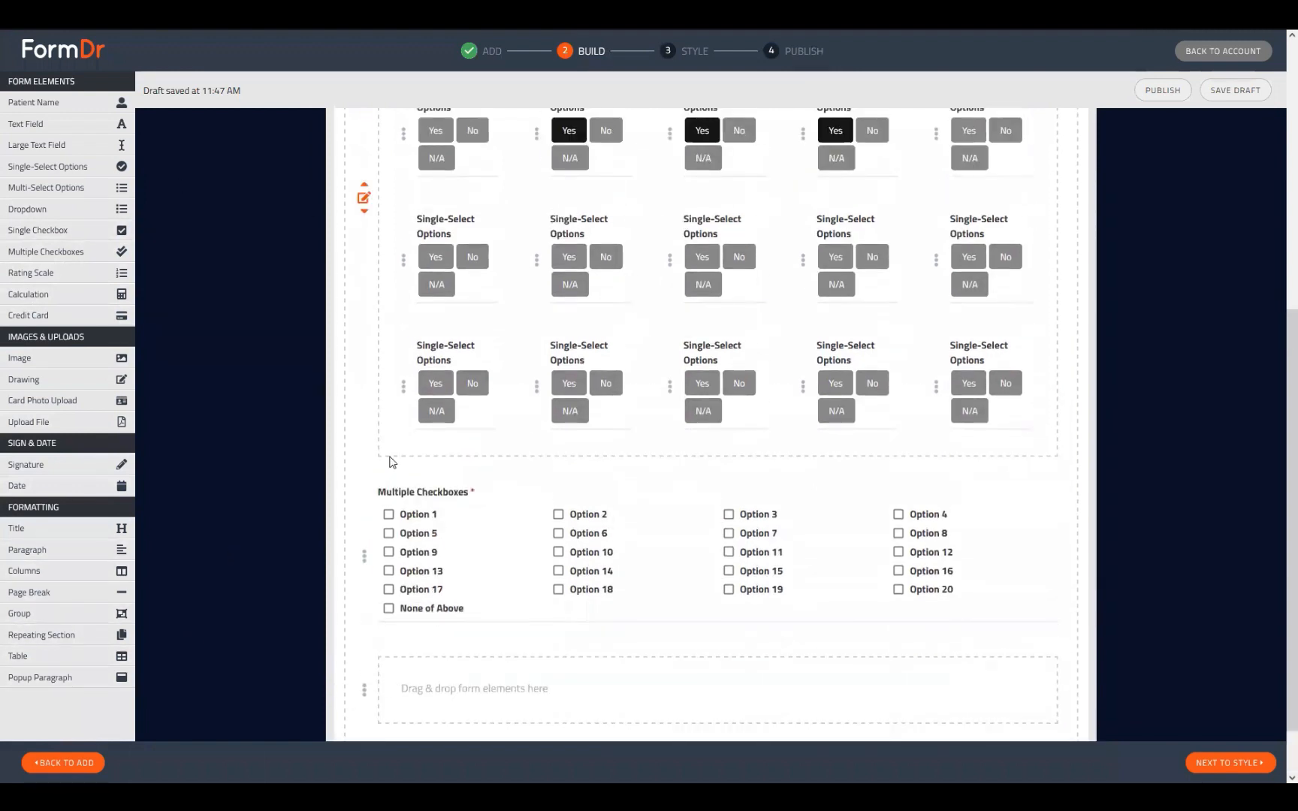
mouse_move(366, 687)
mouse_down()
mouse_move(382, 539)
mouse_move(422, 587)
mouse_up()
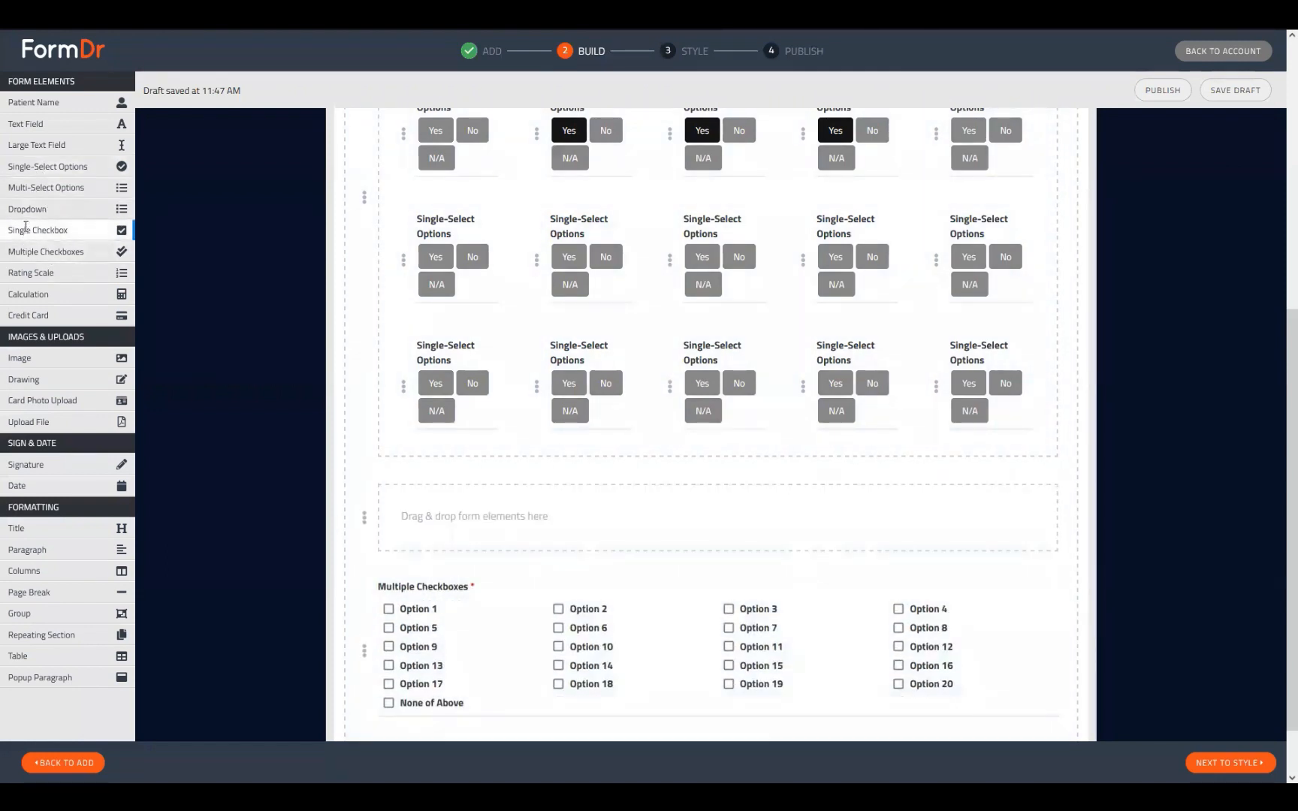
mouse_move(38, 230)
mouse_down()
mouse_move(424, 564)
mouse_move(426, 524)
mouse_up()
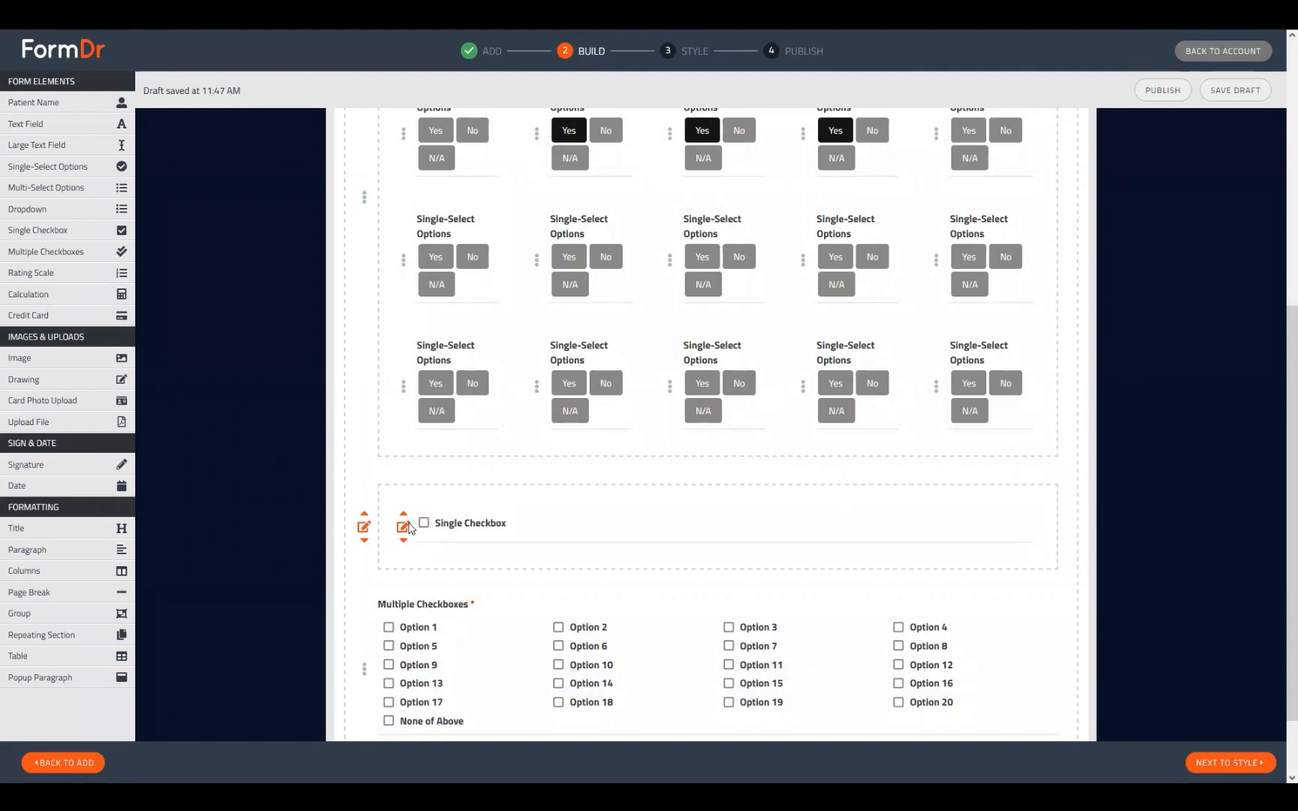
Make the Single Checkbox conditional and add a Text Field to its conditional fields, opening the new field's settings
click(403, 529)
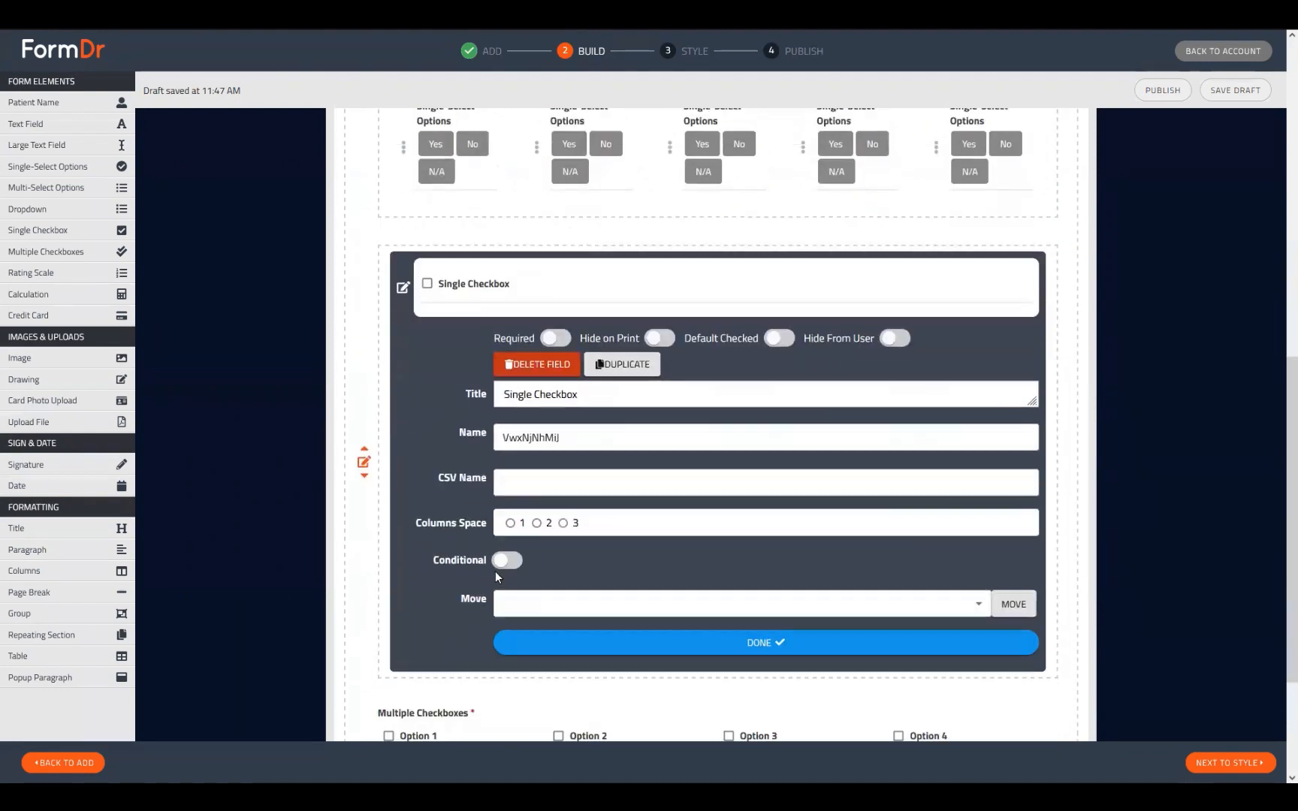
click(515, 526)
scroll(289, 415, down, 1)
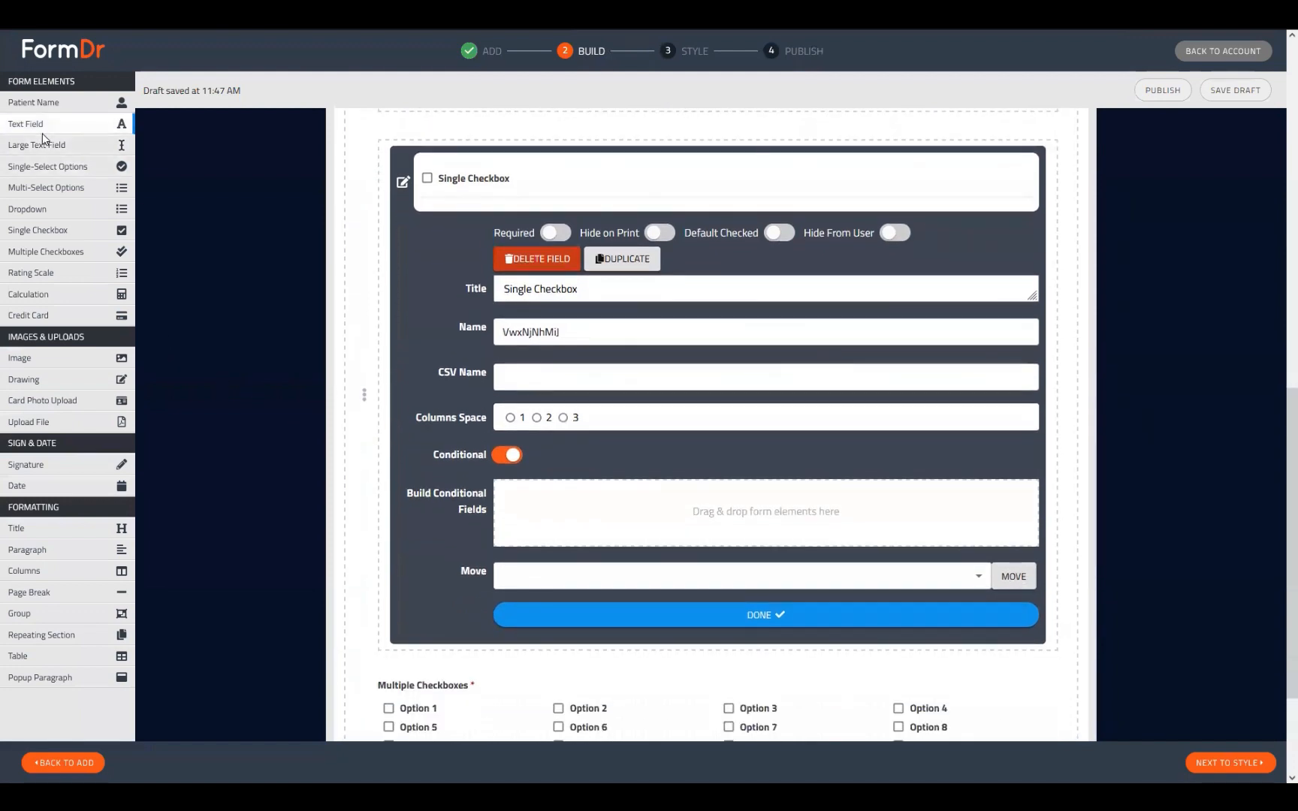
drag(42, 133, 600, 526)
click(513, 530)
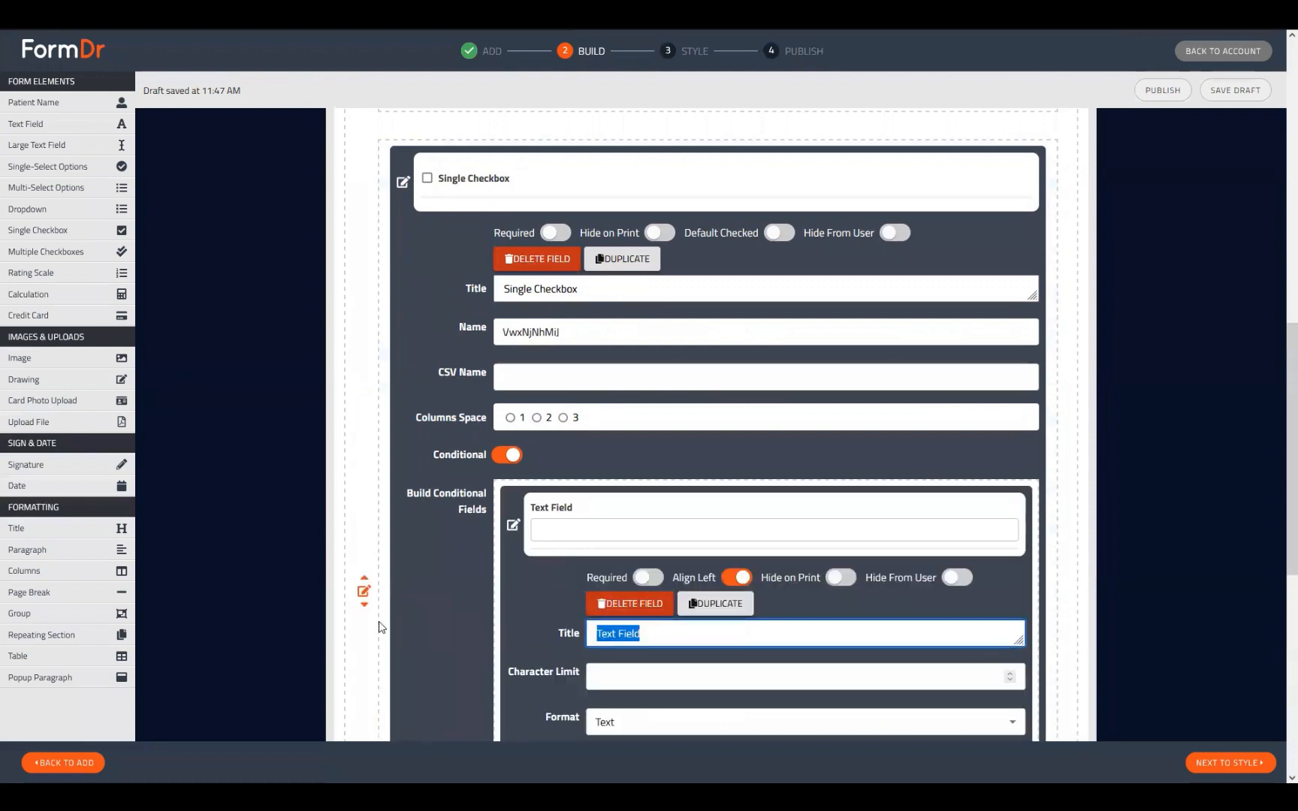
Title the conditional text field "Describe", give its input the placeholder "Describe", and close the field's settings
text(Descrip)
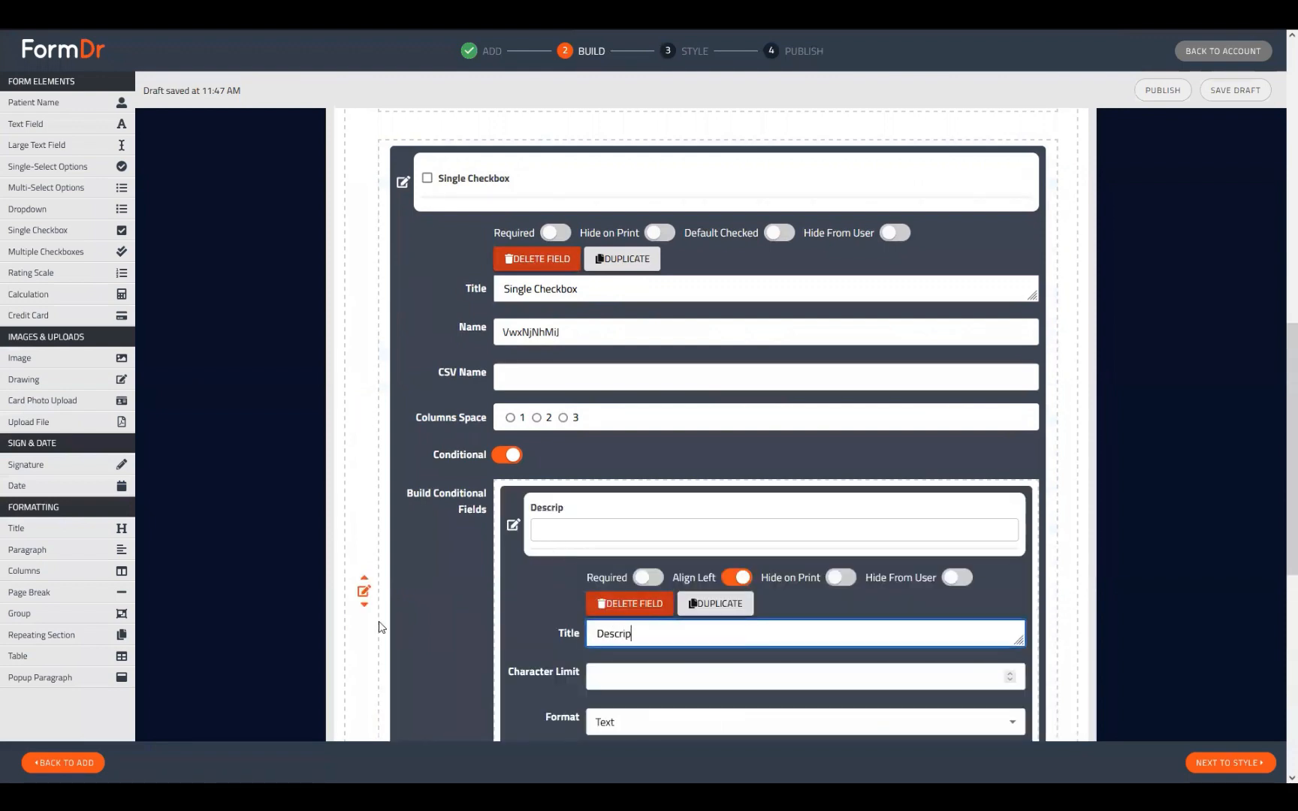
key(BackSpace)
text(be)
scroll(567, 606, down, 3)
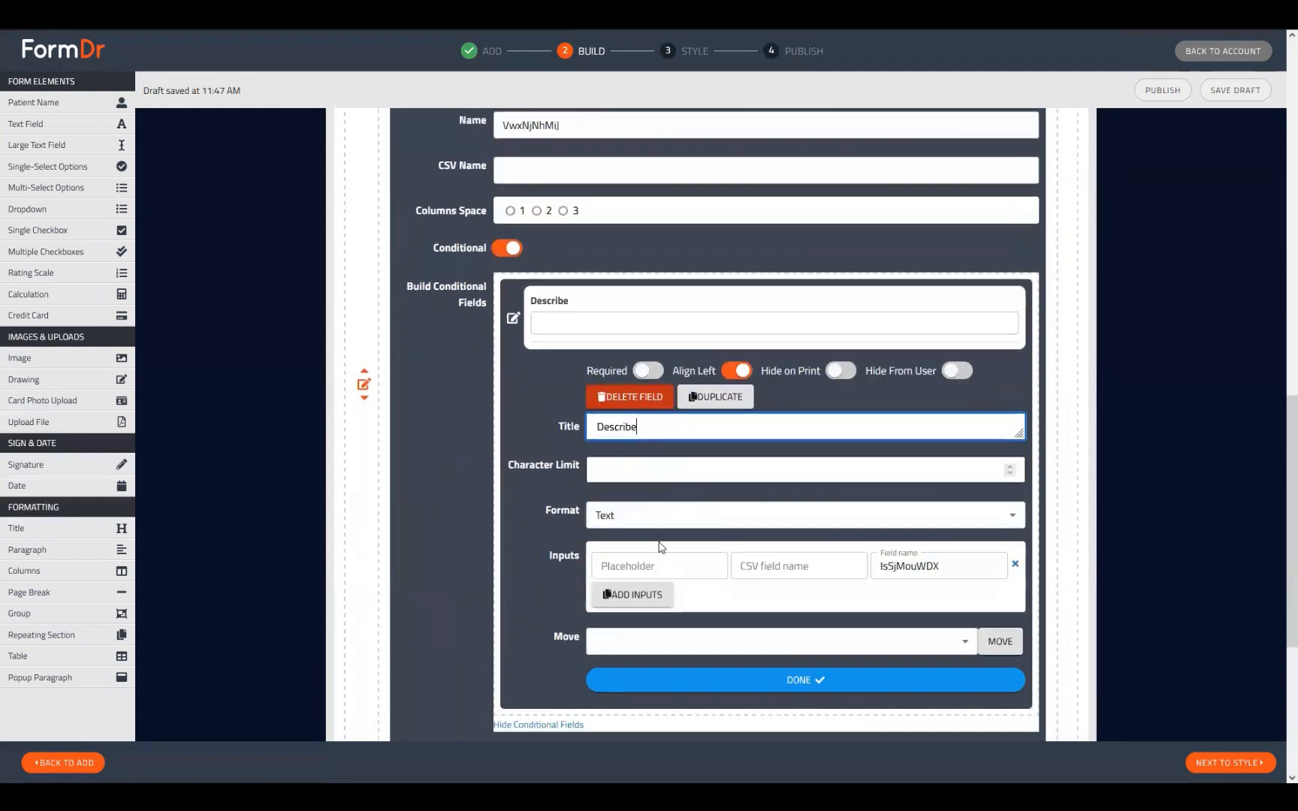
click(664, 565)
text(Describe)
click(513, 319)
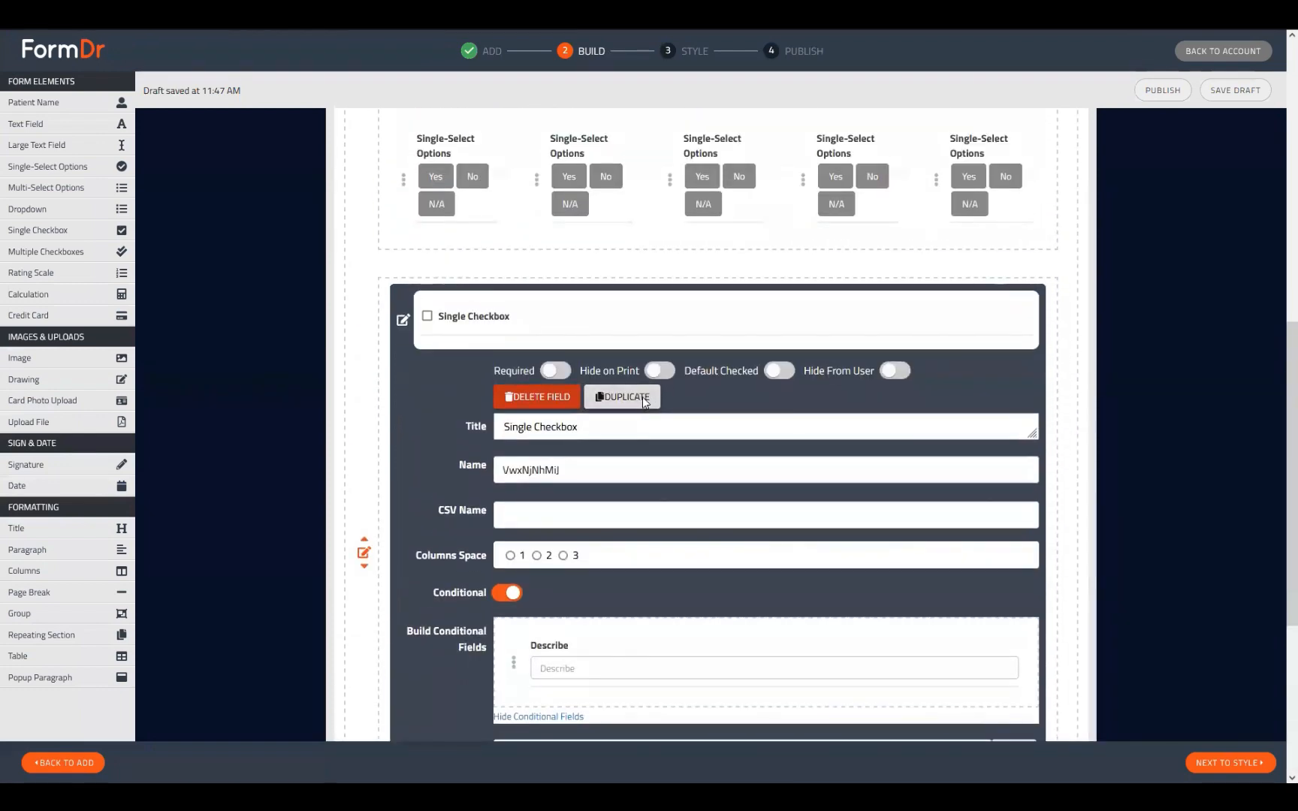
Duplicate the conditional Single Checkbox until the section holds ten, and set the section's Columns Number to 5
click(642, 401)
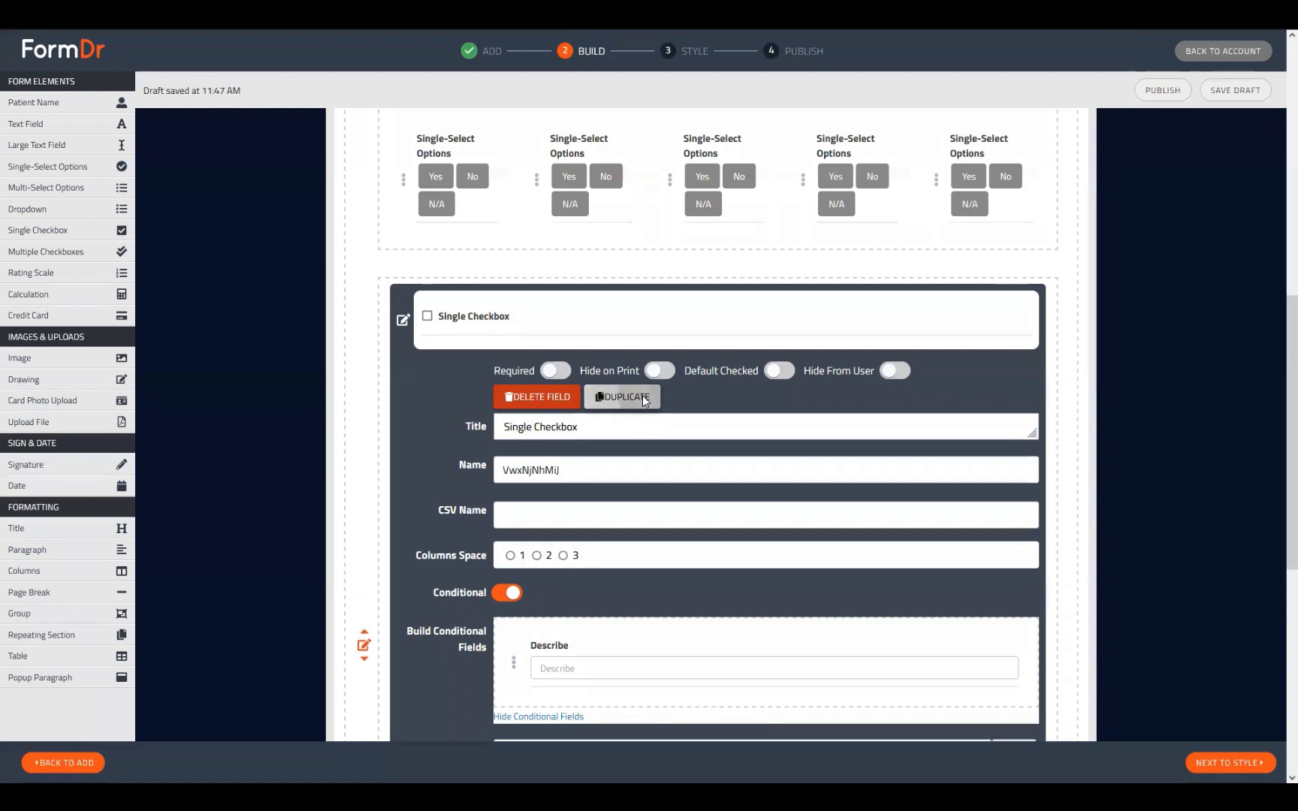
click(403, 319)
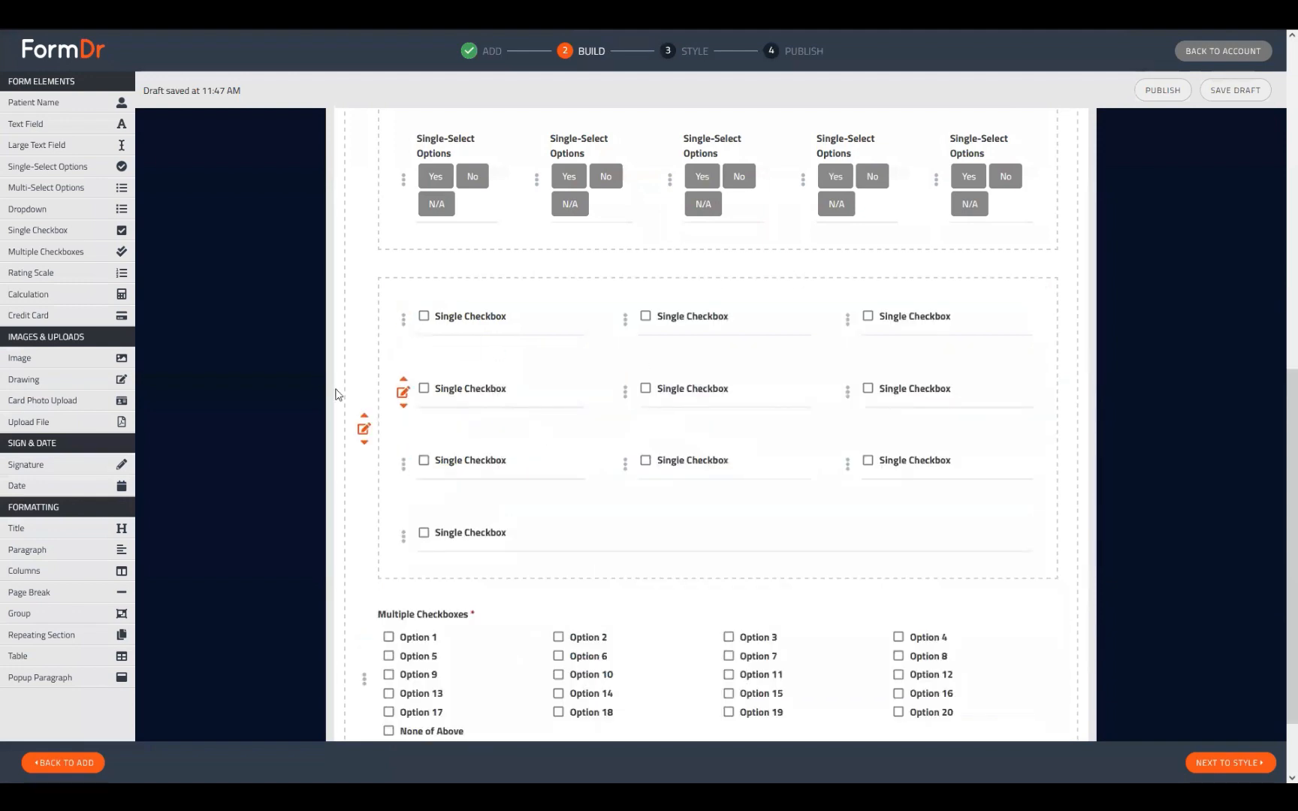
click(363, 430)
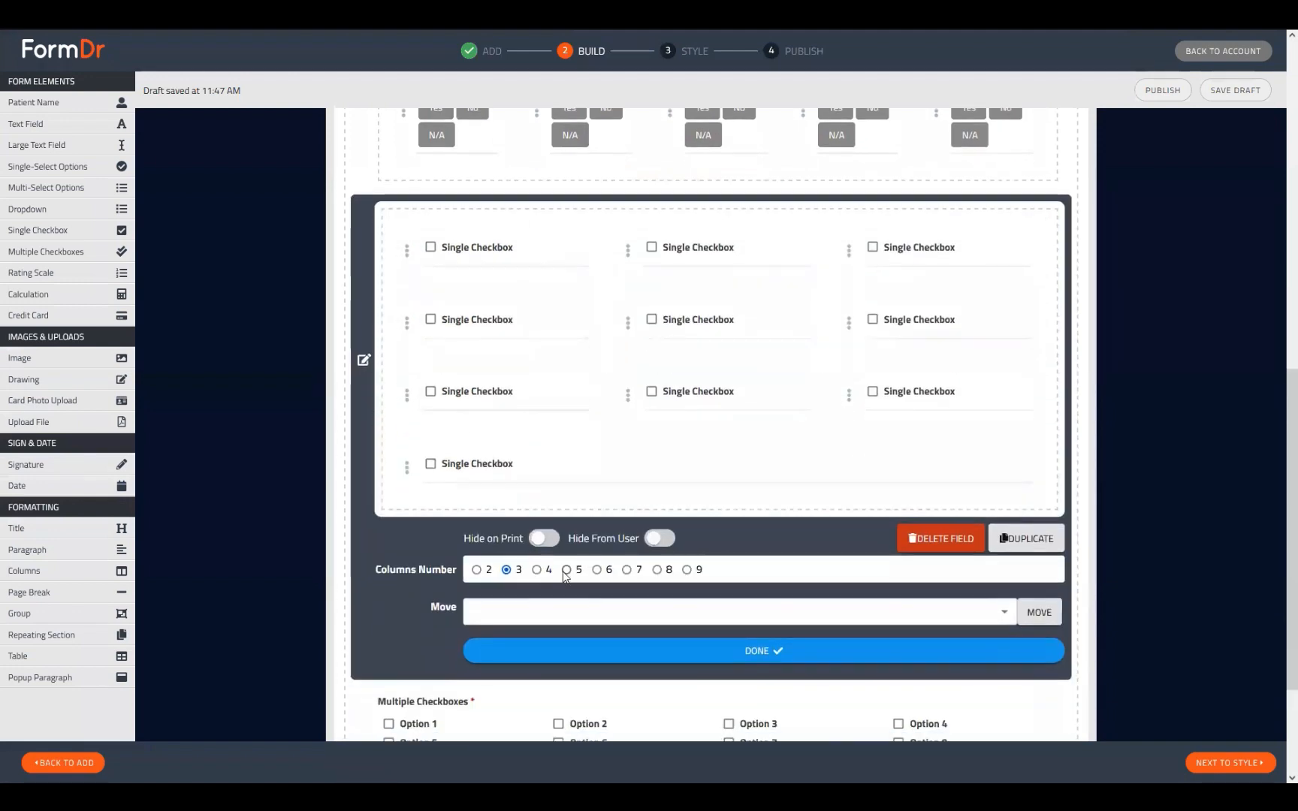
click(575, 524)
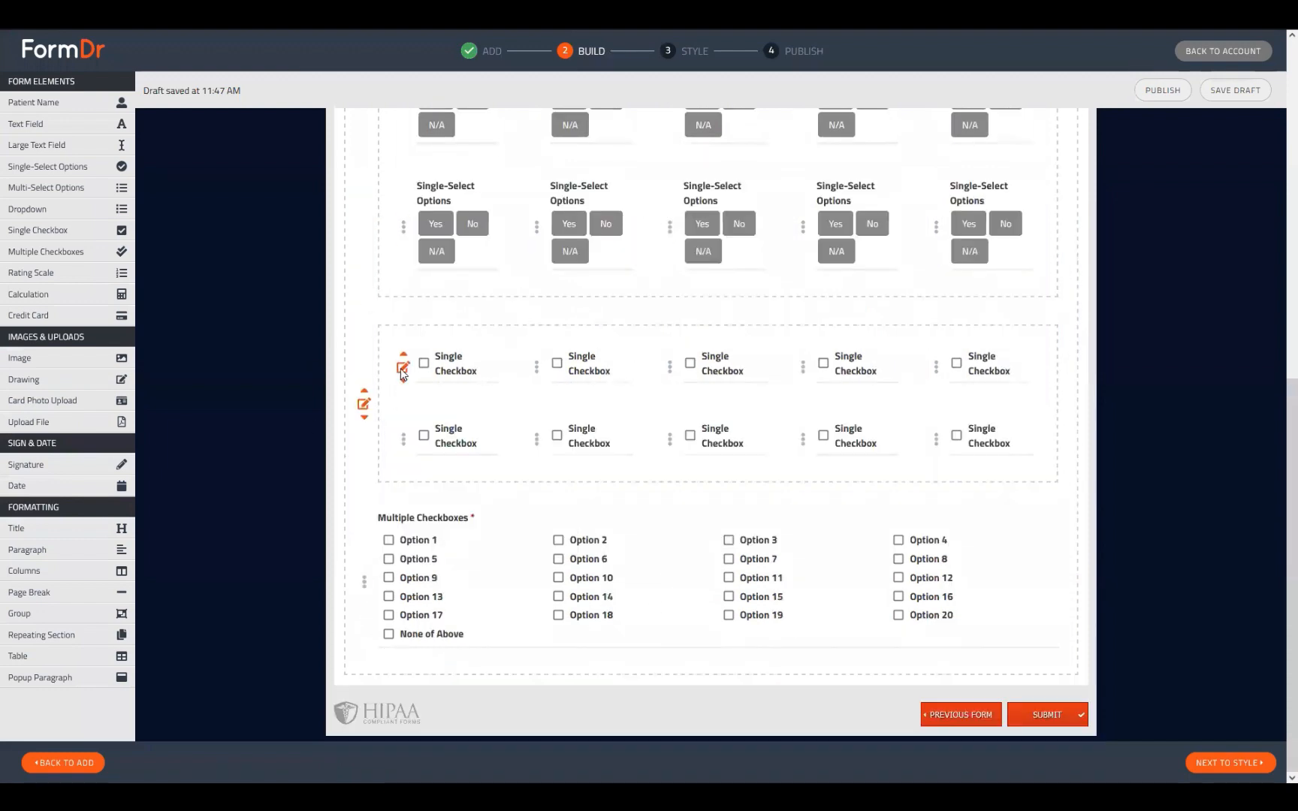
Go to the Style stage and tick several Single Checkboxes to test their conditional Describe fields, leaving them all unticked
click(1221, 758)
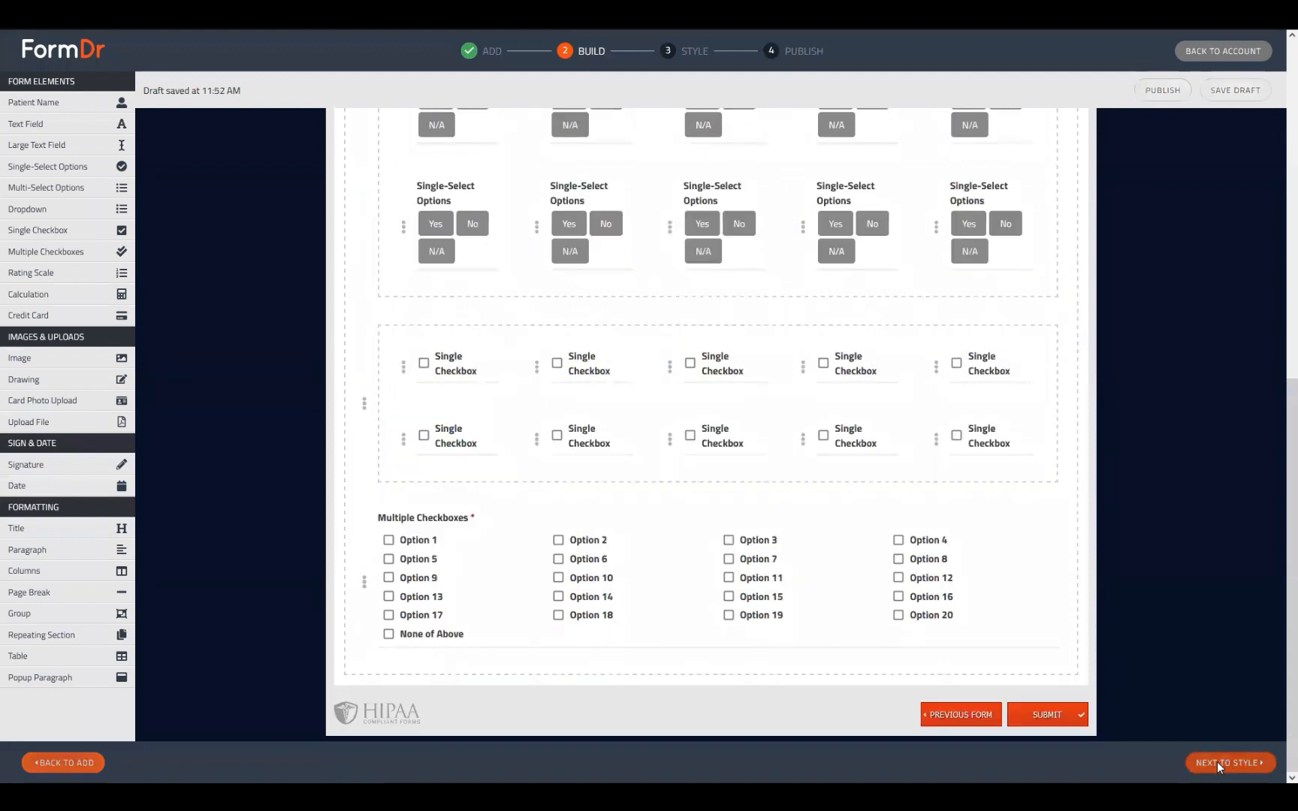
scroll(426, 662, down, 3)
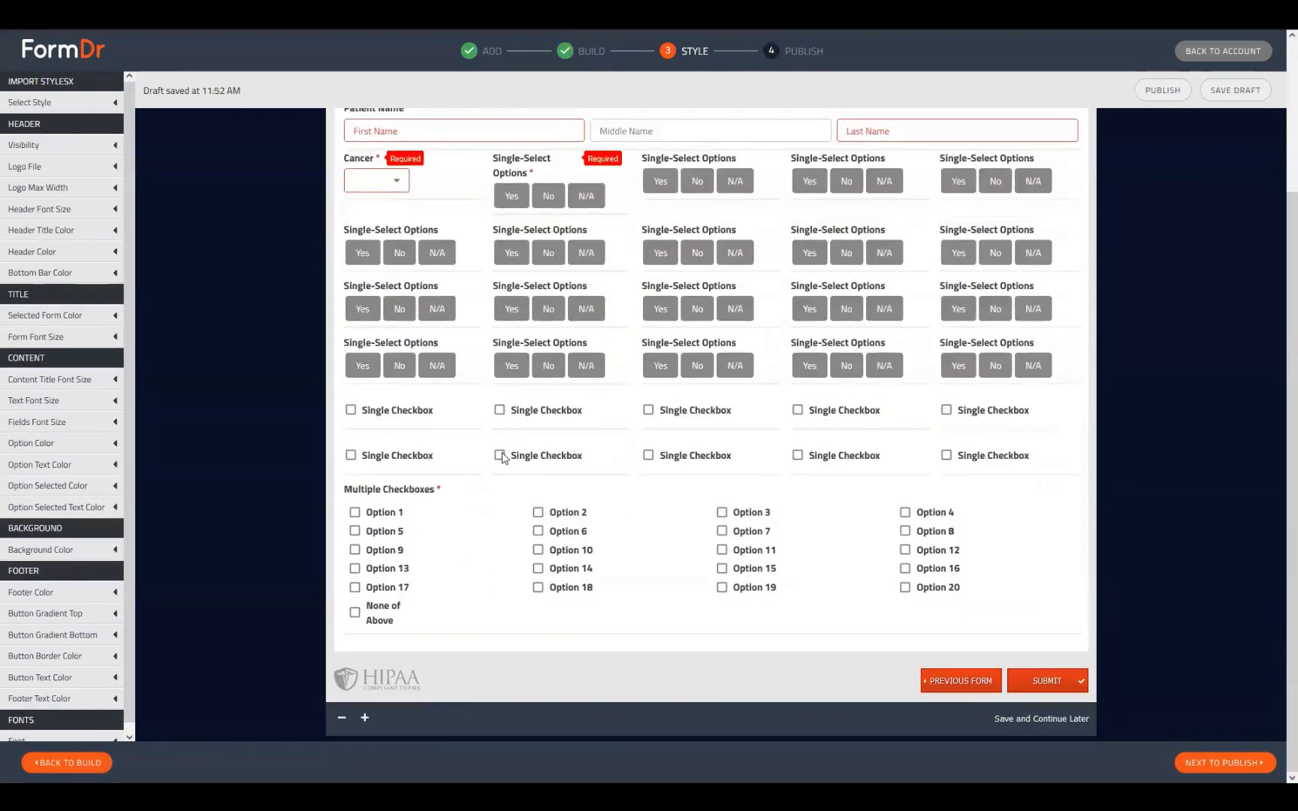
click(499, 455)
click(649, 455)
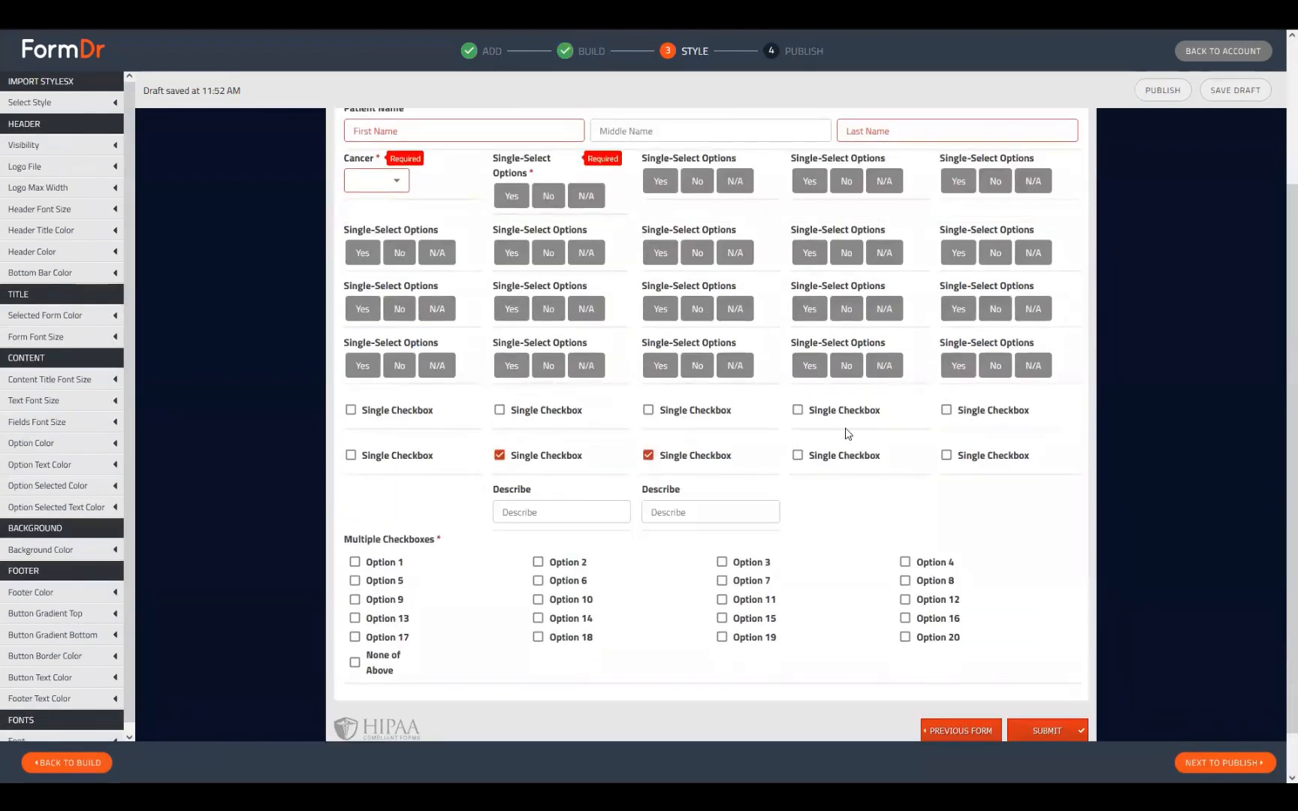
click(797, 410)
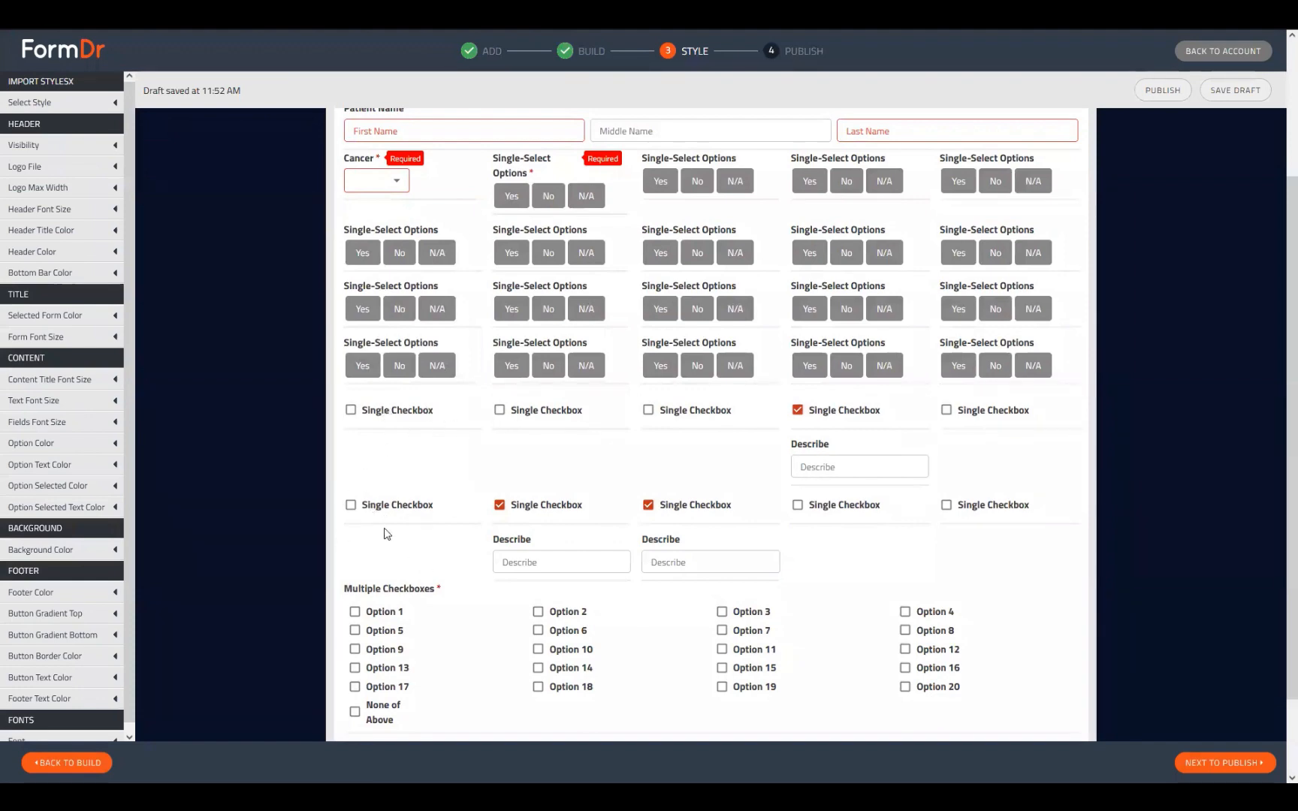
click(349, 505)
click(350, 504)
click(499, 504)
click(660, 504)
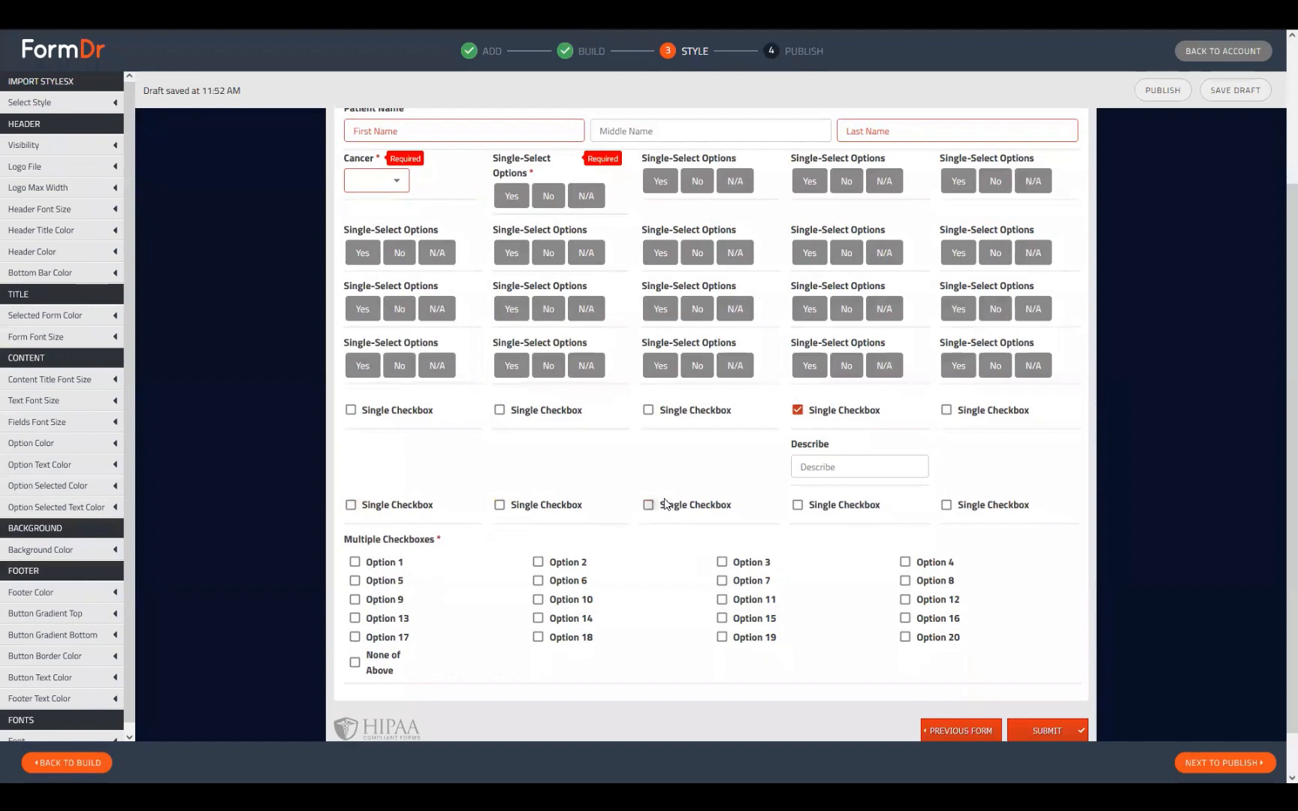
click(796, 410)
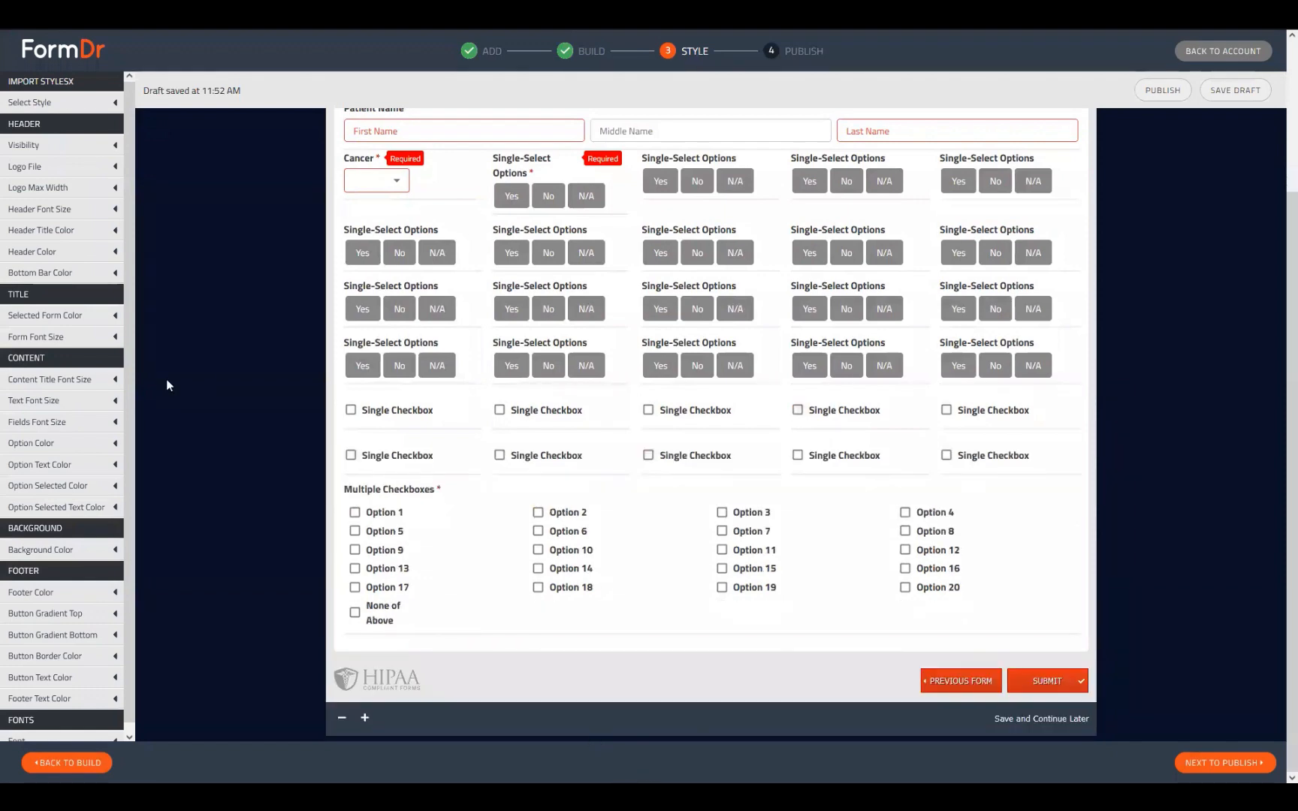
Return to the Build stage to review the History form's layout down to the Multiple Checkboxes, and go back to Style
click(70, 761)
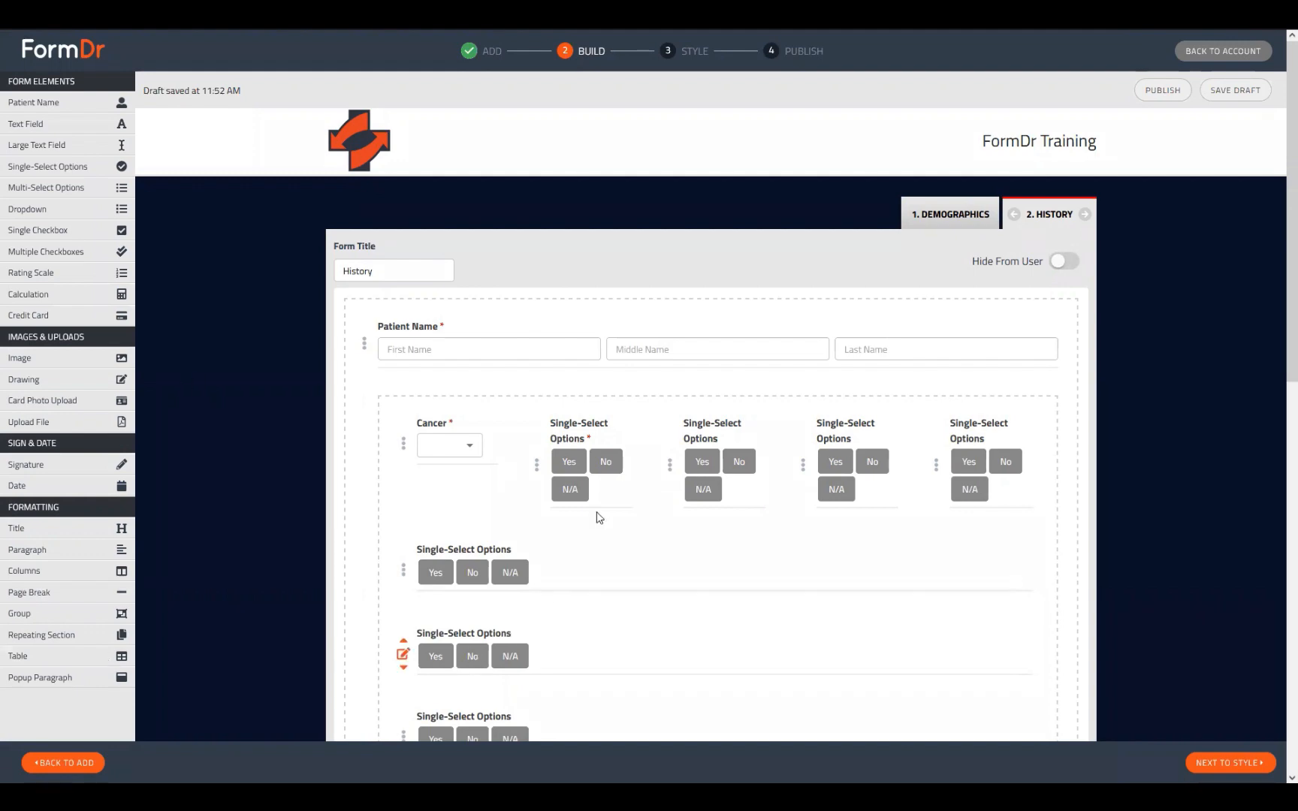
scroll(1066, 592, down, 3)
scroll(1106, 667, down, 6)
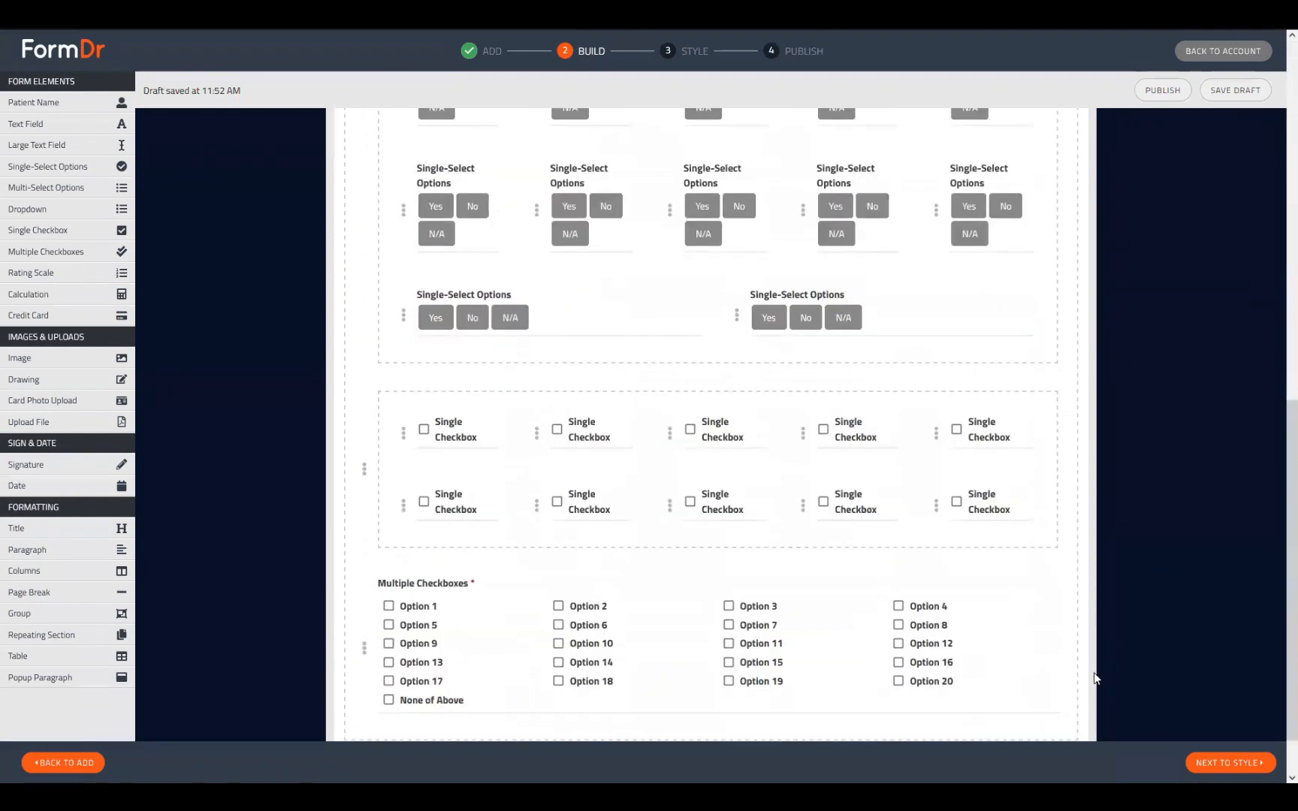
click(1208, 760)
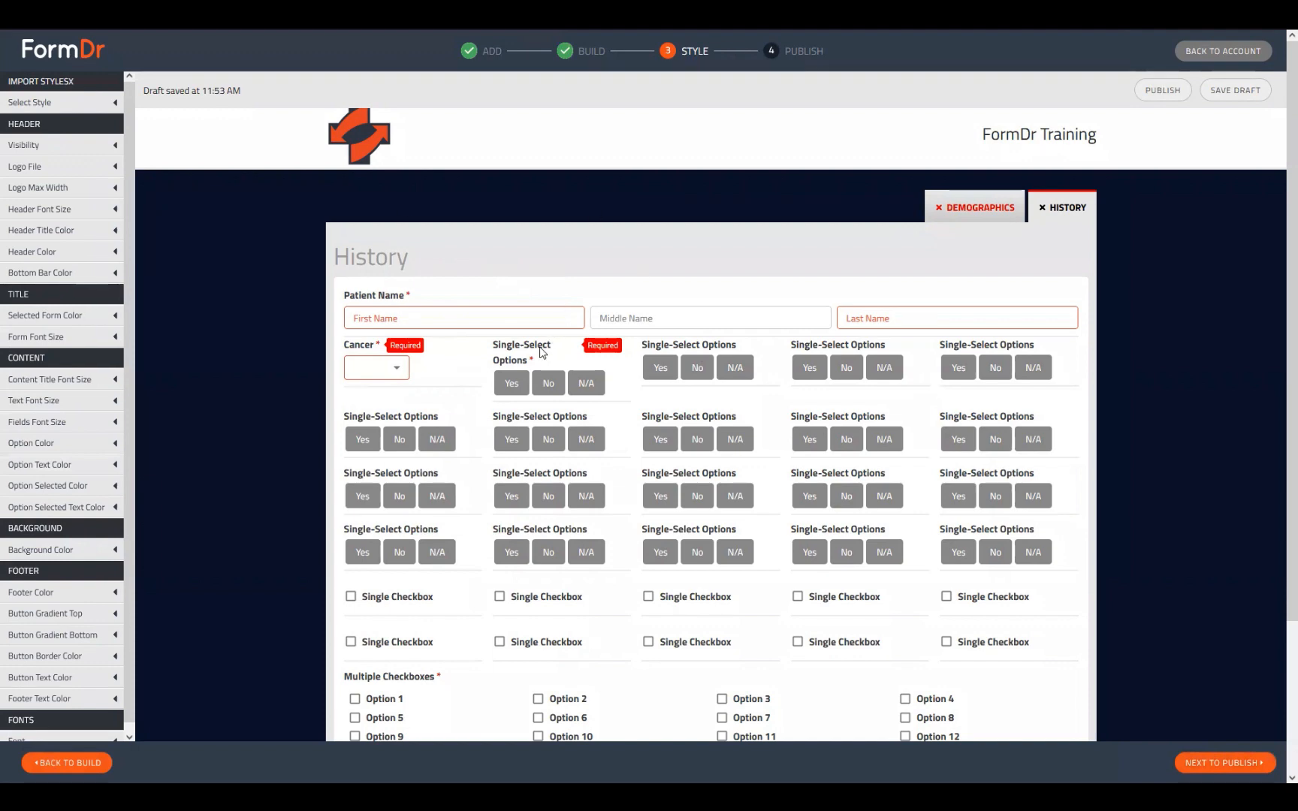
Test the Yes, No and N/A answers of the required Single-Select Options field beside Cancer, leaving Yes selected
click(516, 386)
click(548, 367)
click(586, 367)
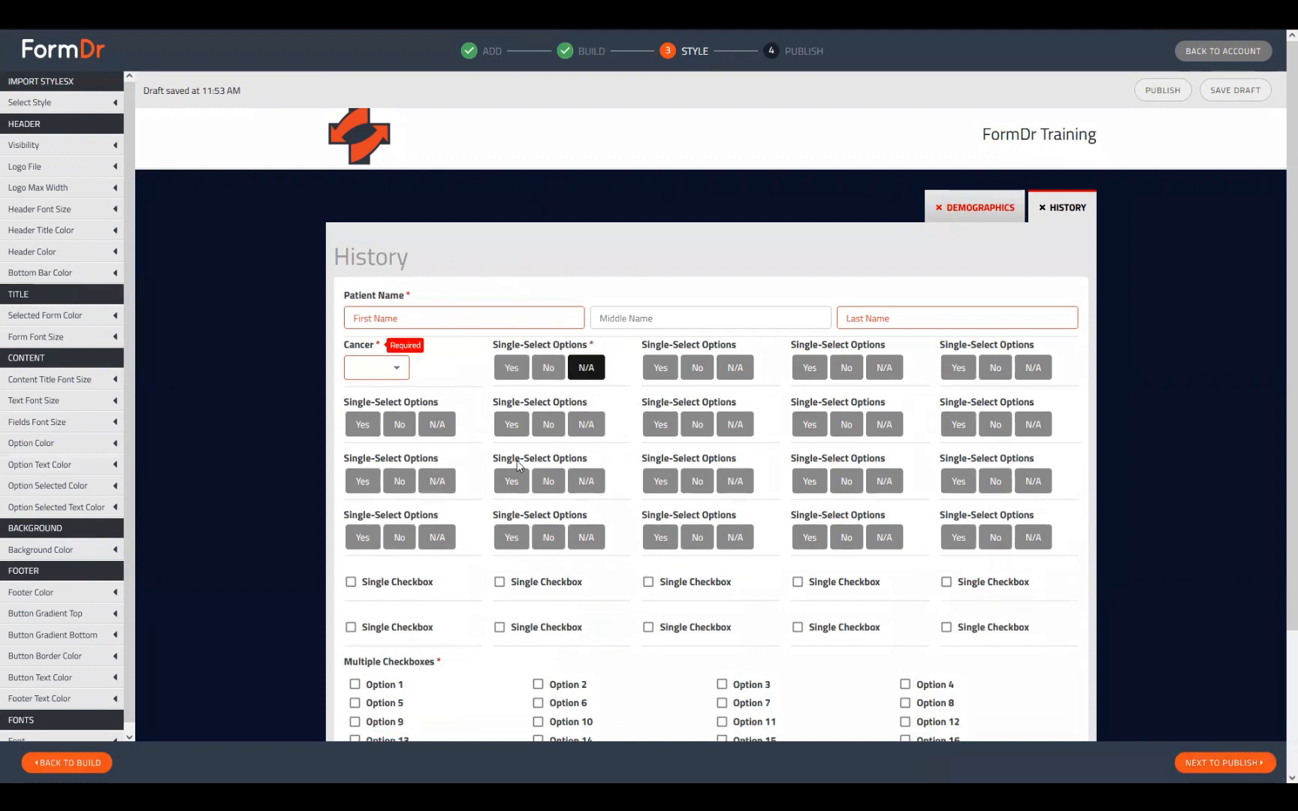
click(511, 367)
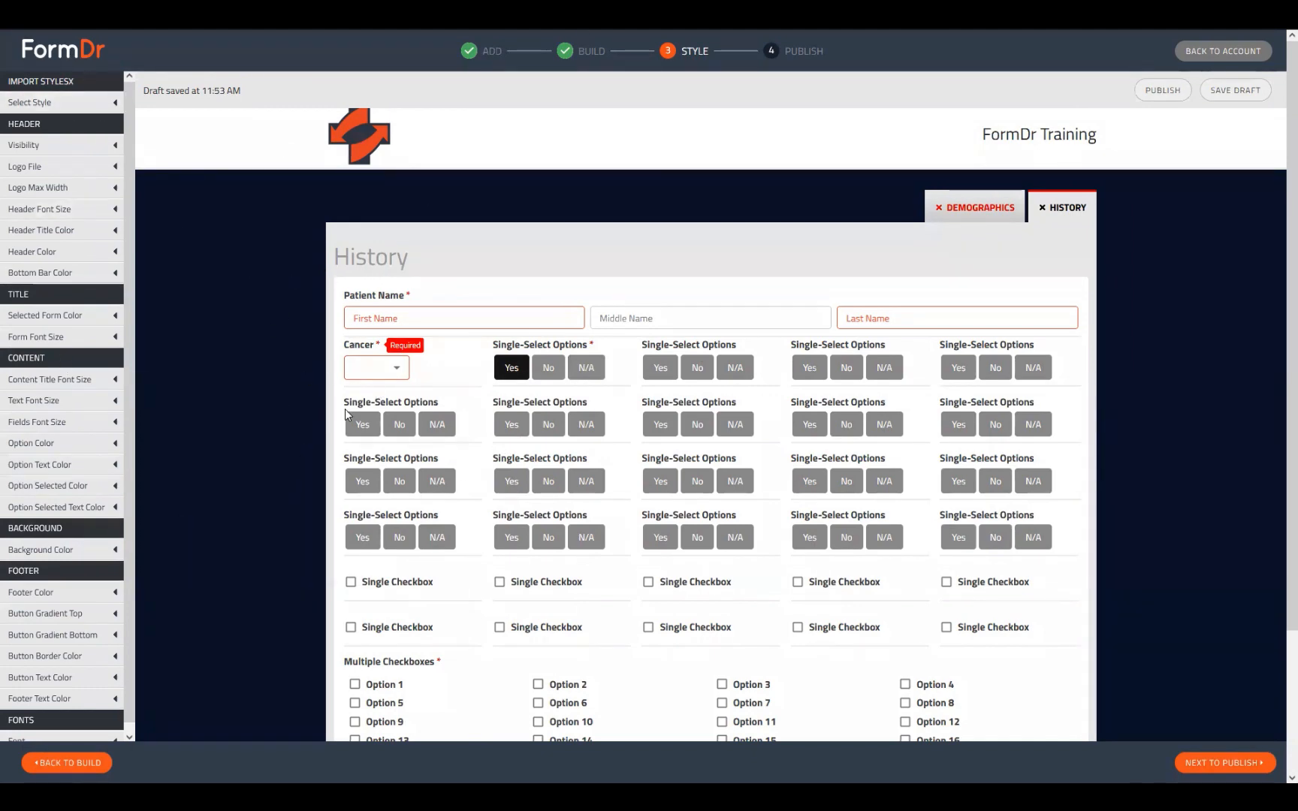
Show the header's logo file setting, and switch the header's visibility off and back on
click(73, 168)
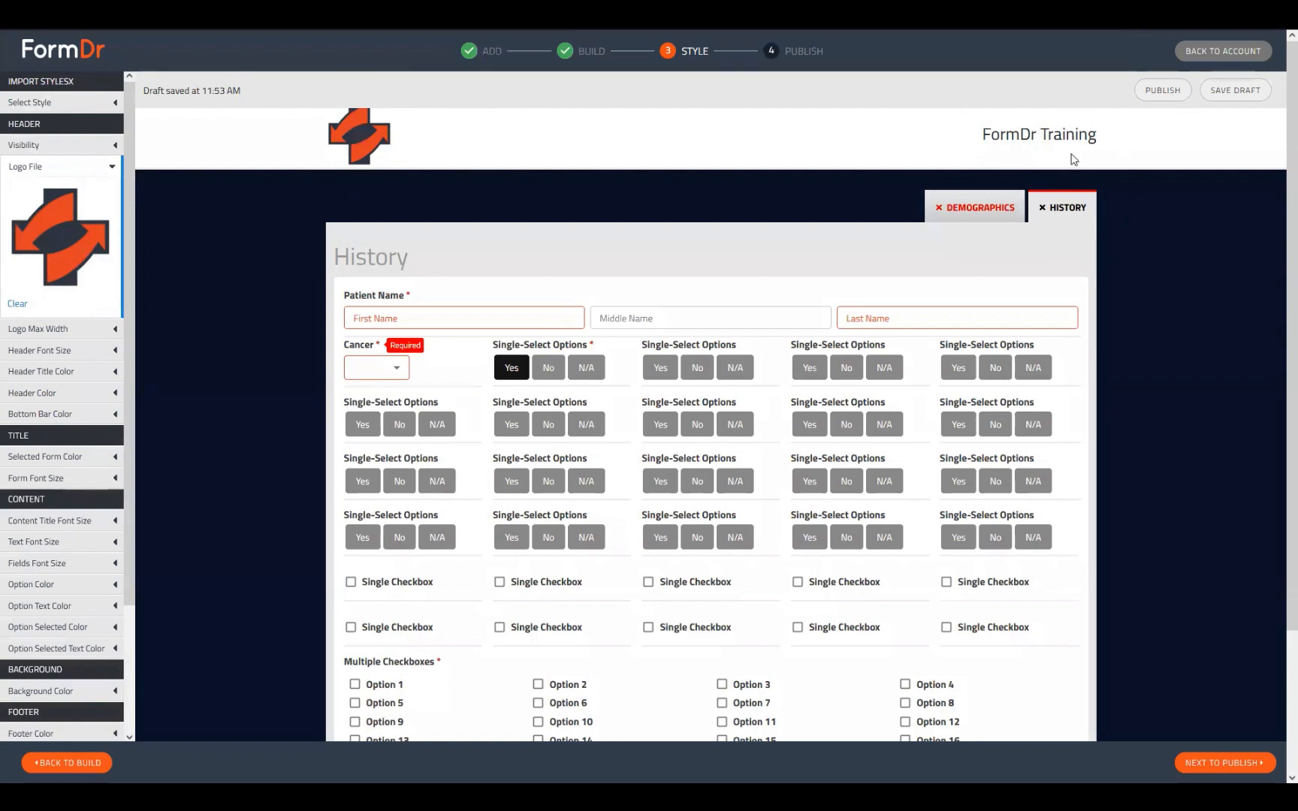
click(52, 147)
click(18, 176)
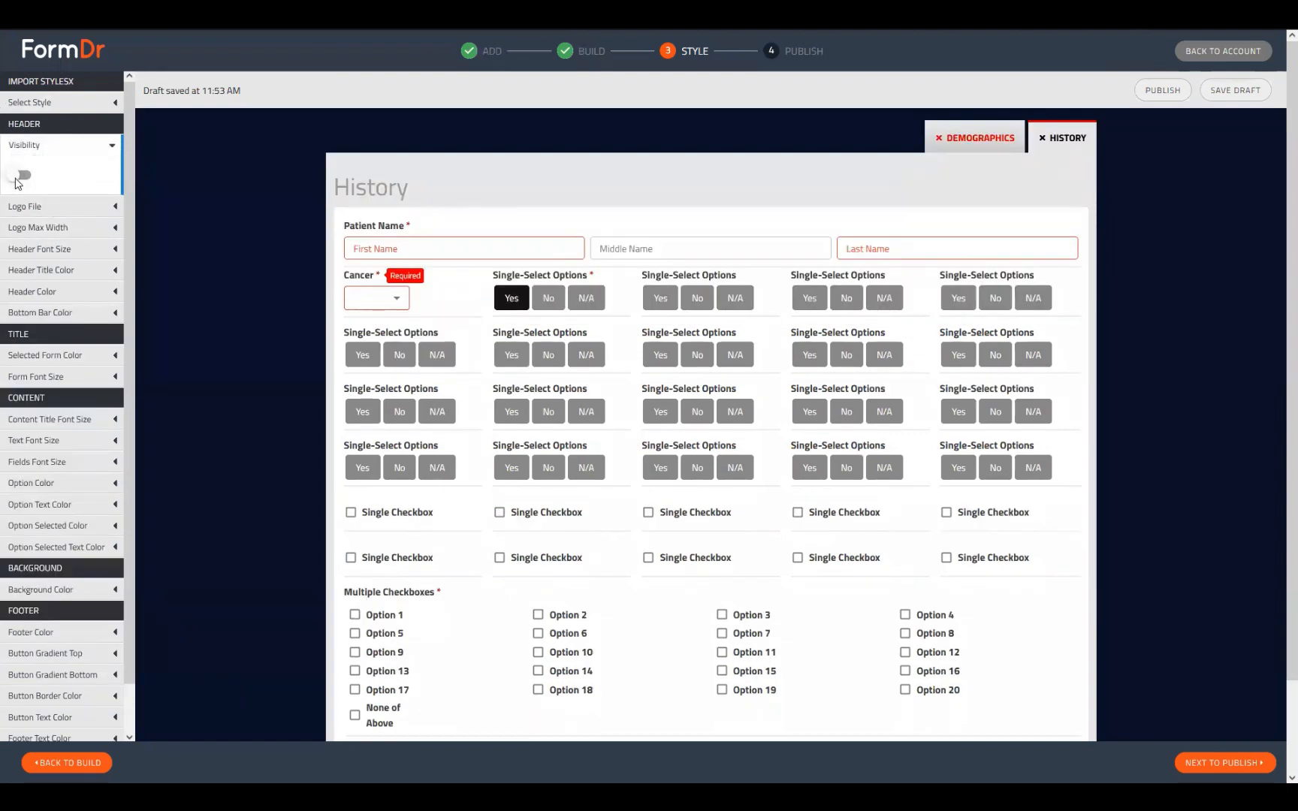
click(19, 177)
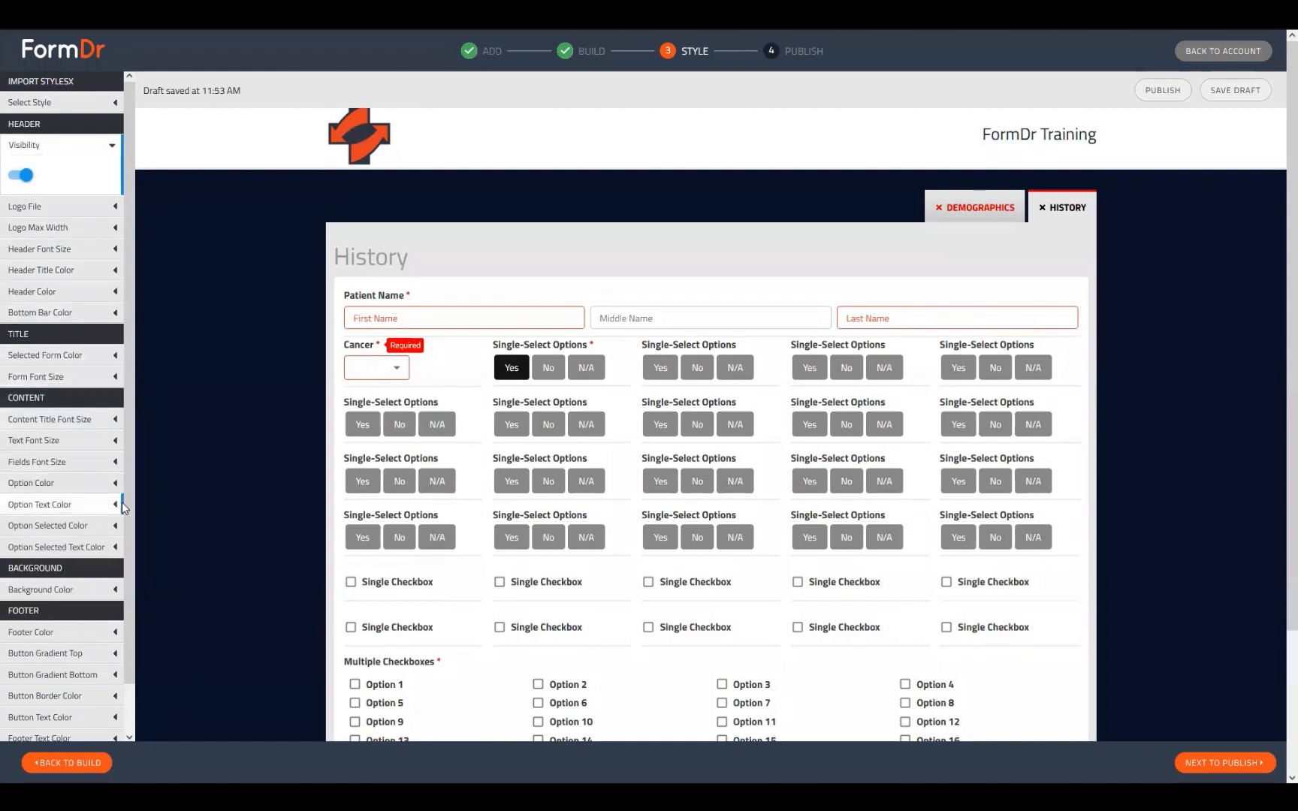
Set the Option Selected Color to bright red and select Yes in the third and fourth fields of the Cancer row
click(76, 525)
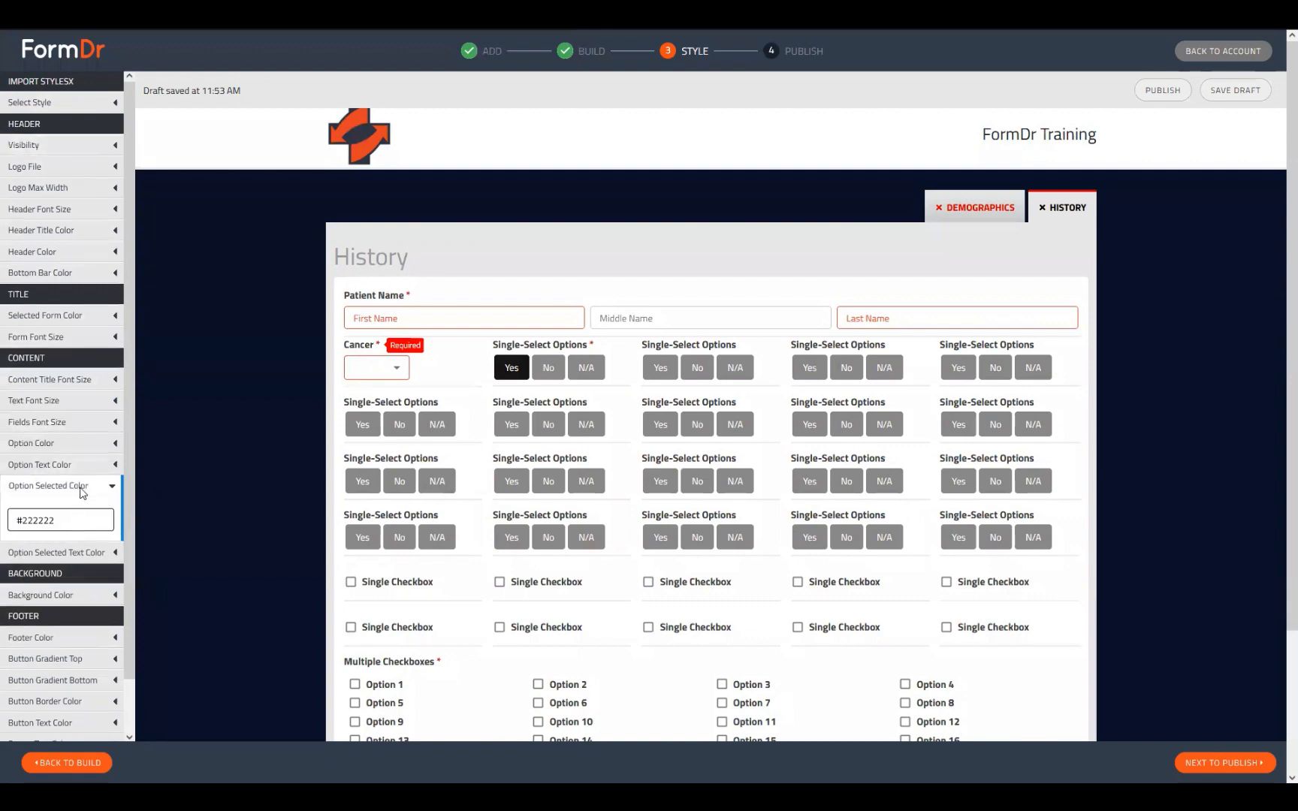
click(81, 457)
click(122, 470)
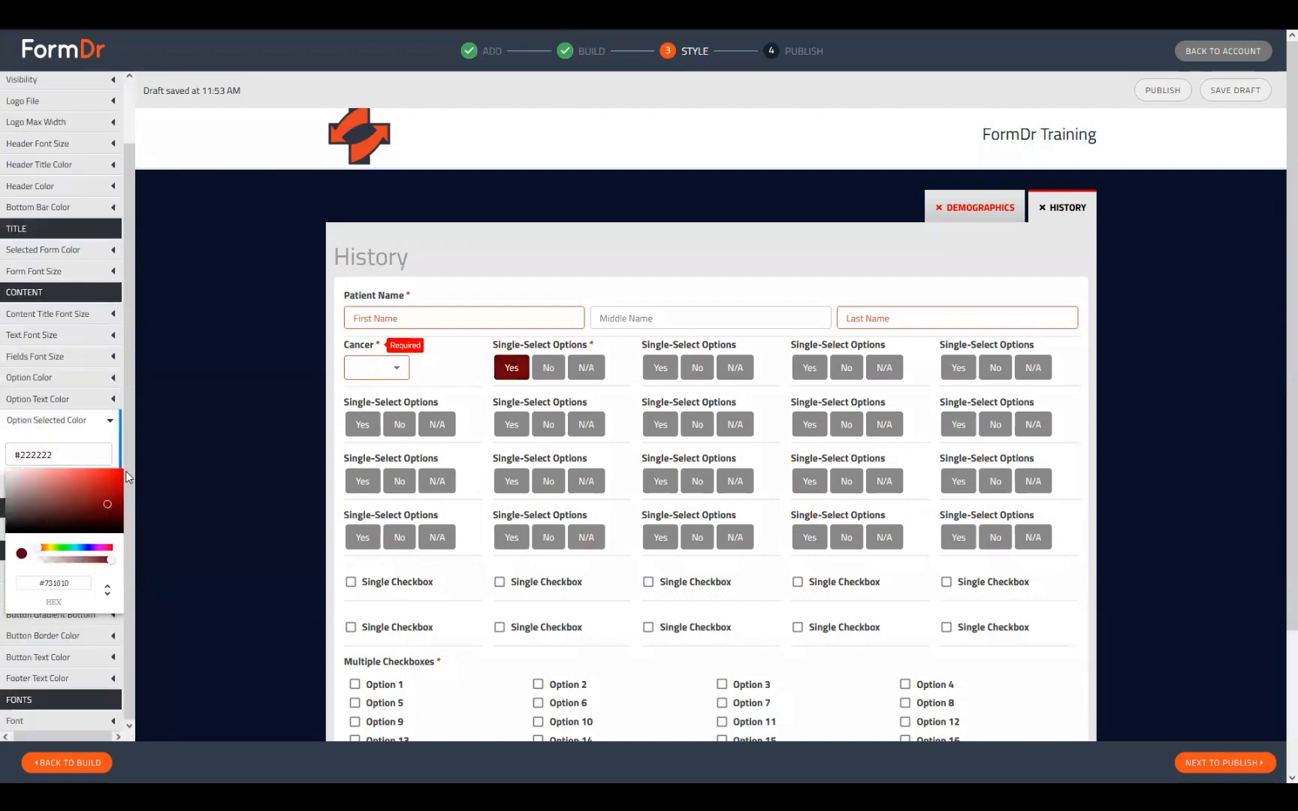
click(620, 465)
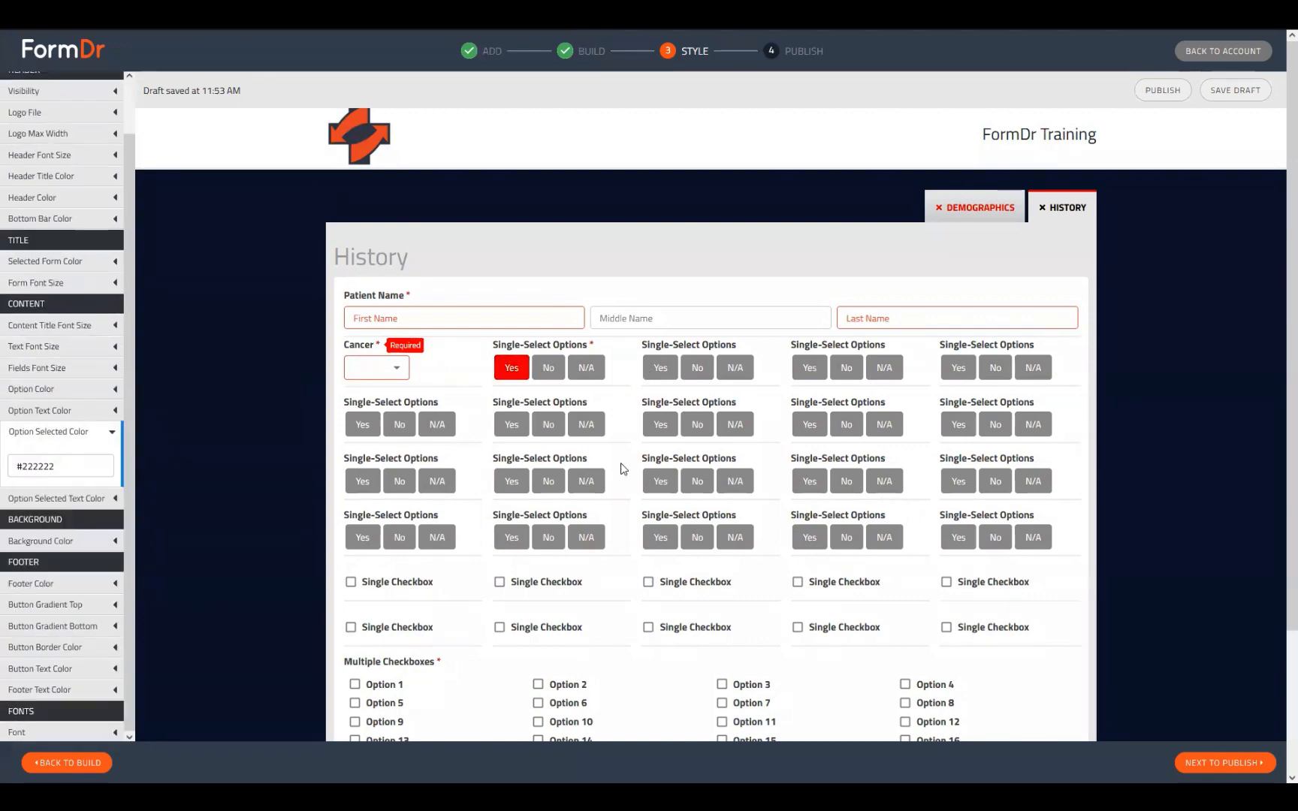
click(660, 367)
click(809, 367)
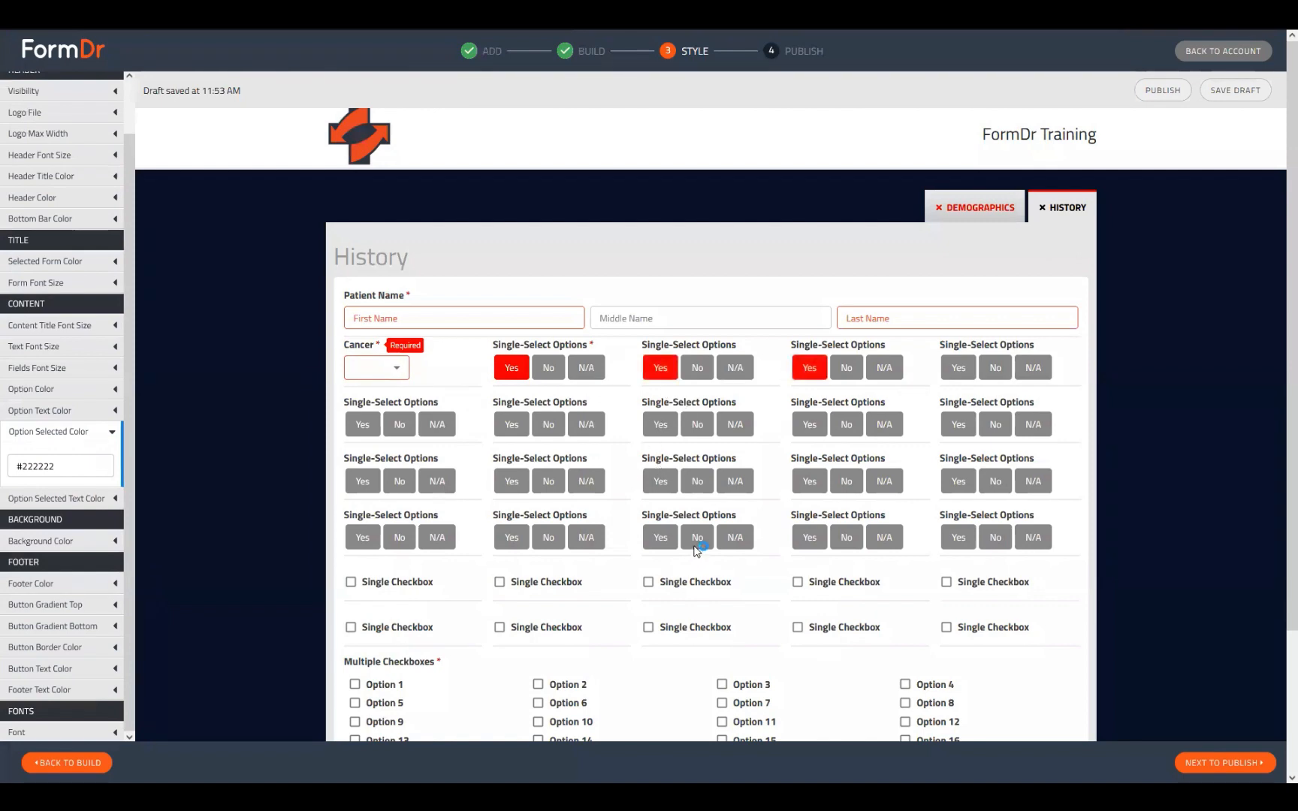
Set the Option Selected Color to near-black #131313
click(80, 472)
drag(54, 504, 2, 530)
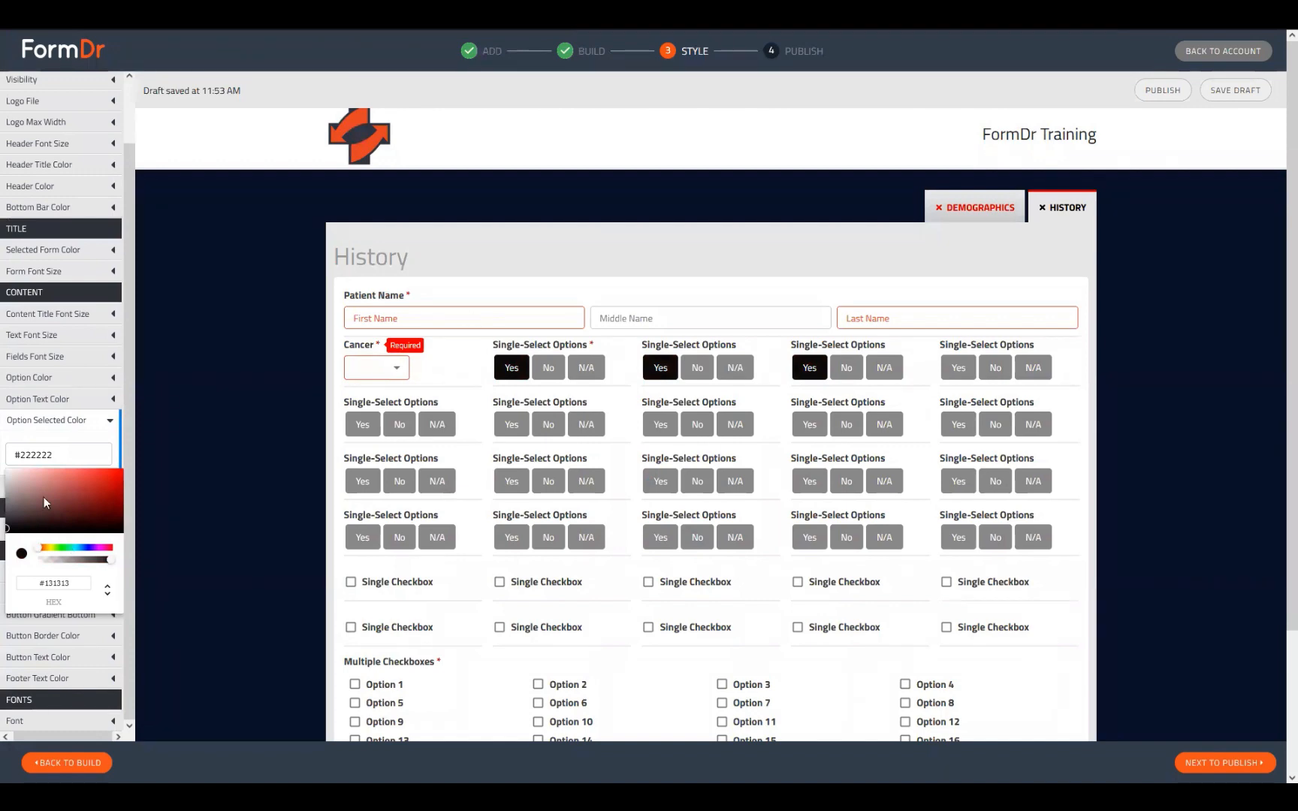
click(88, 419)
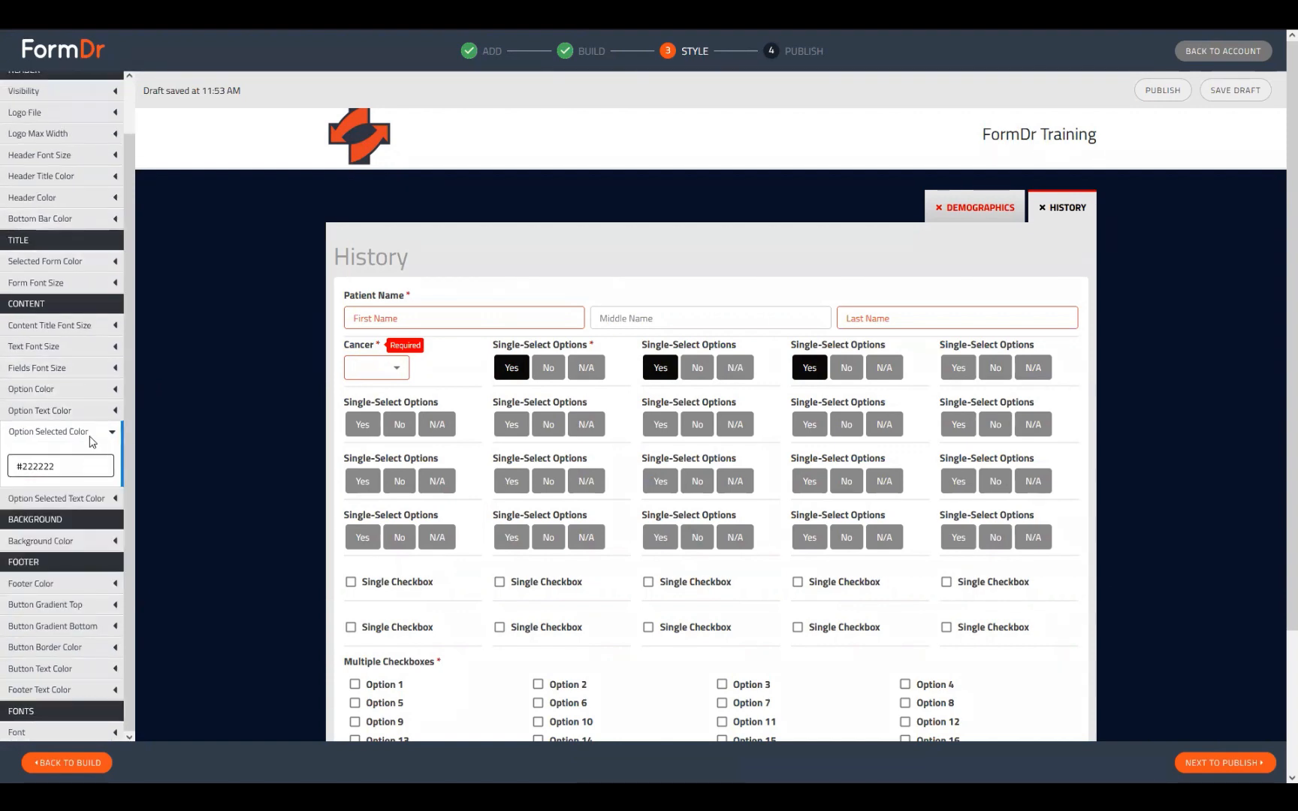
Try different blue shades for the form's Background Color, settle on dark navy #040E2C, and close the colour picker
double_click(71, 567)
click(45, 541)
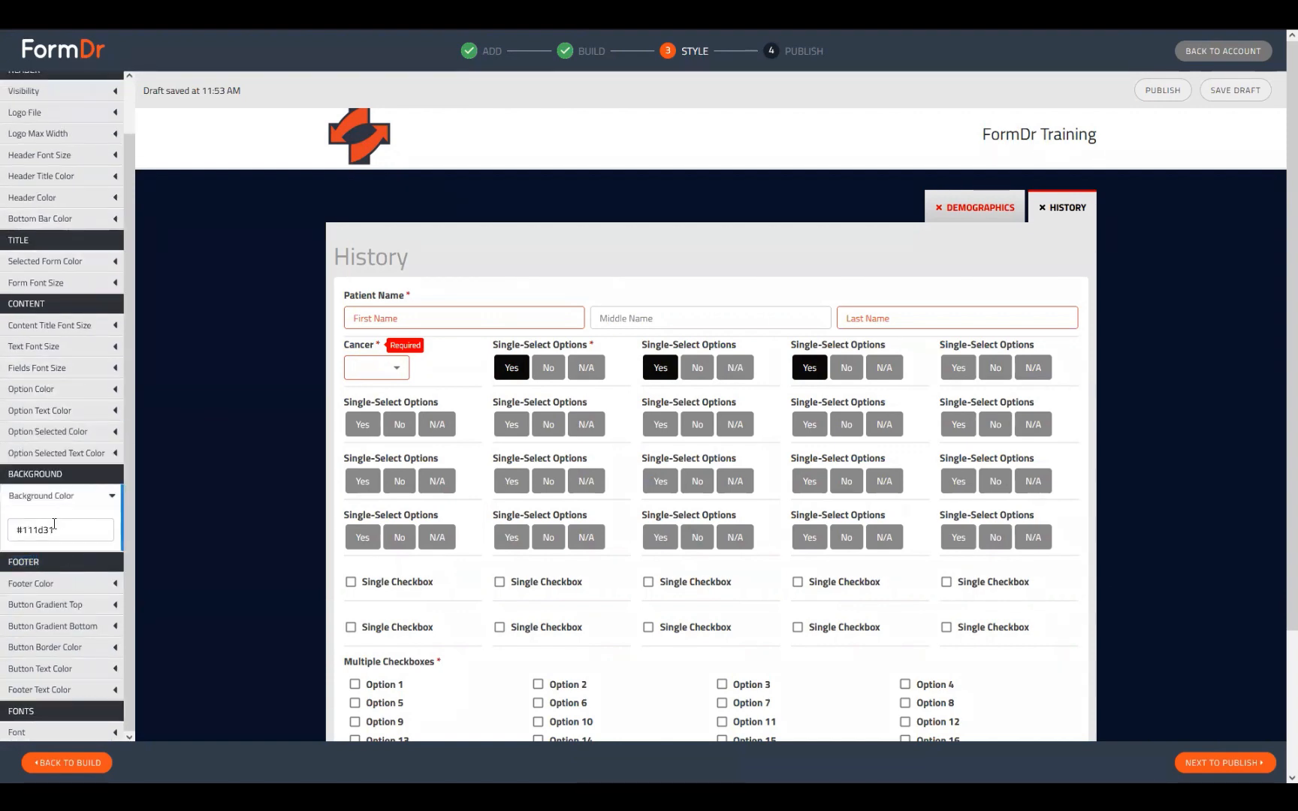
click(52, 530)
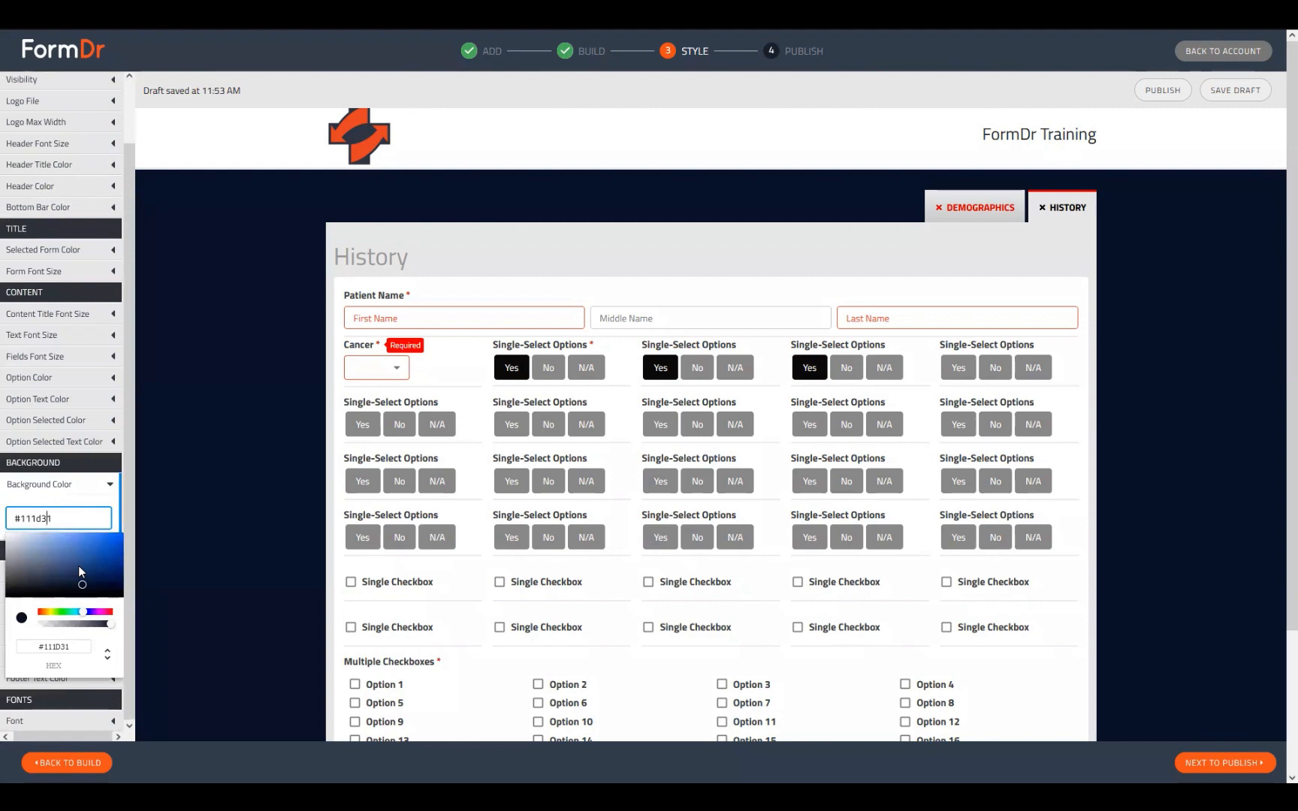
click(78, 592)
click(94, 577)
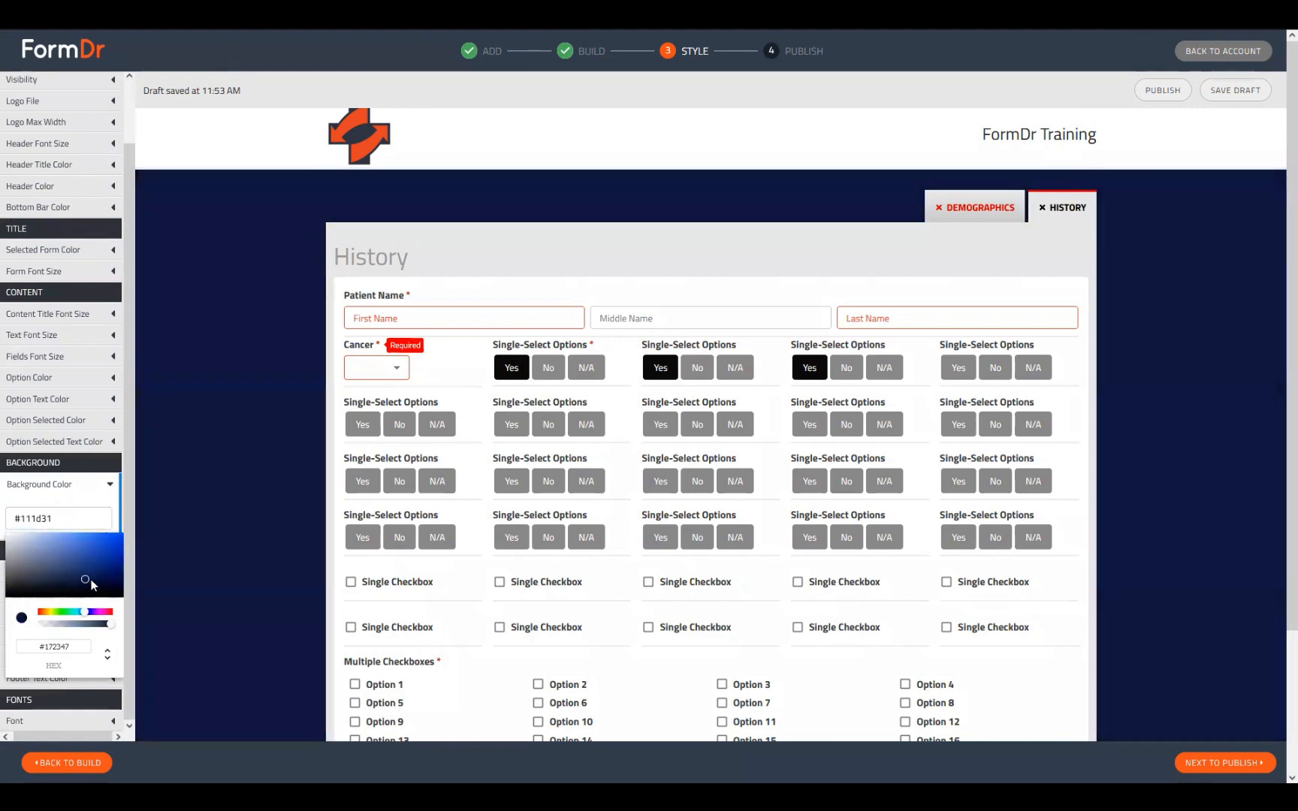
drag(95, 577, 113, 586)
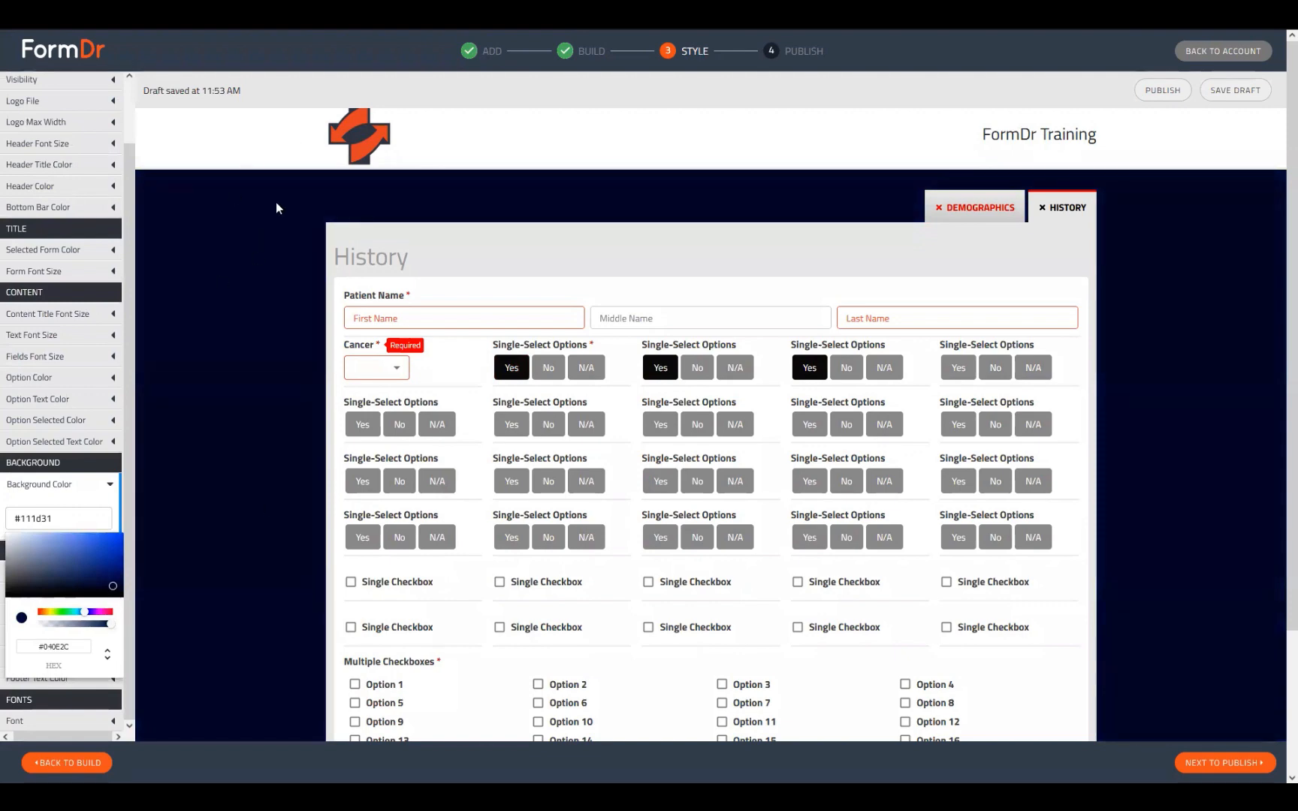
click(93, 488)
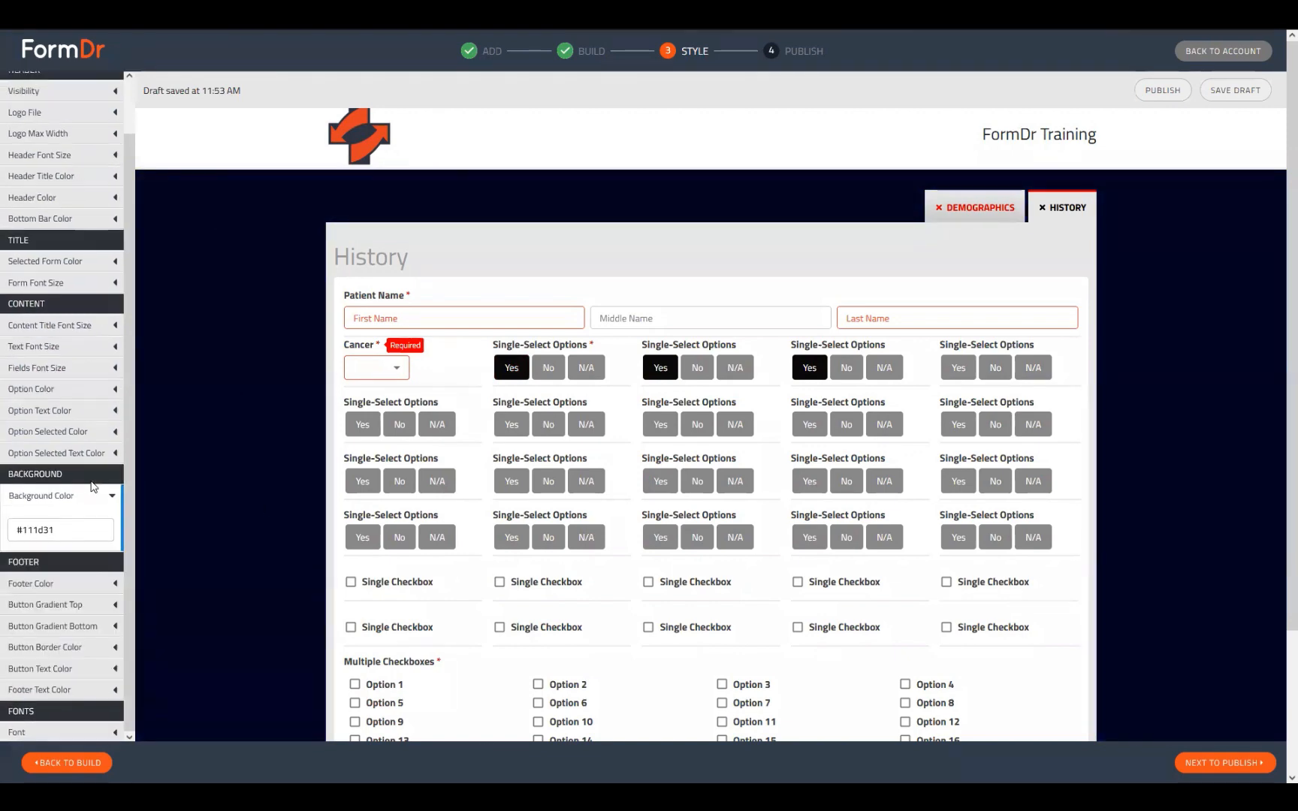
Import the style of the Registration Packet into the form packet
scroll(96, 491, down, 3)
scroll(57, 569, up, 1)
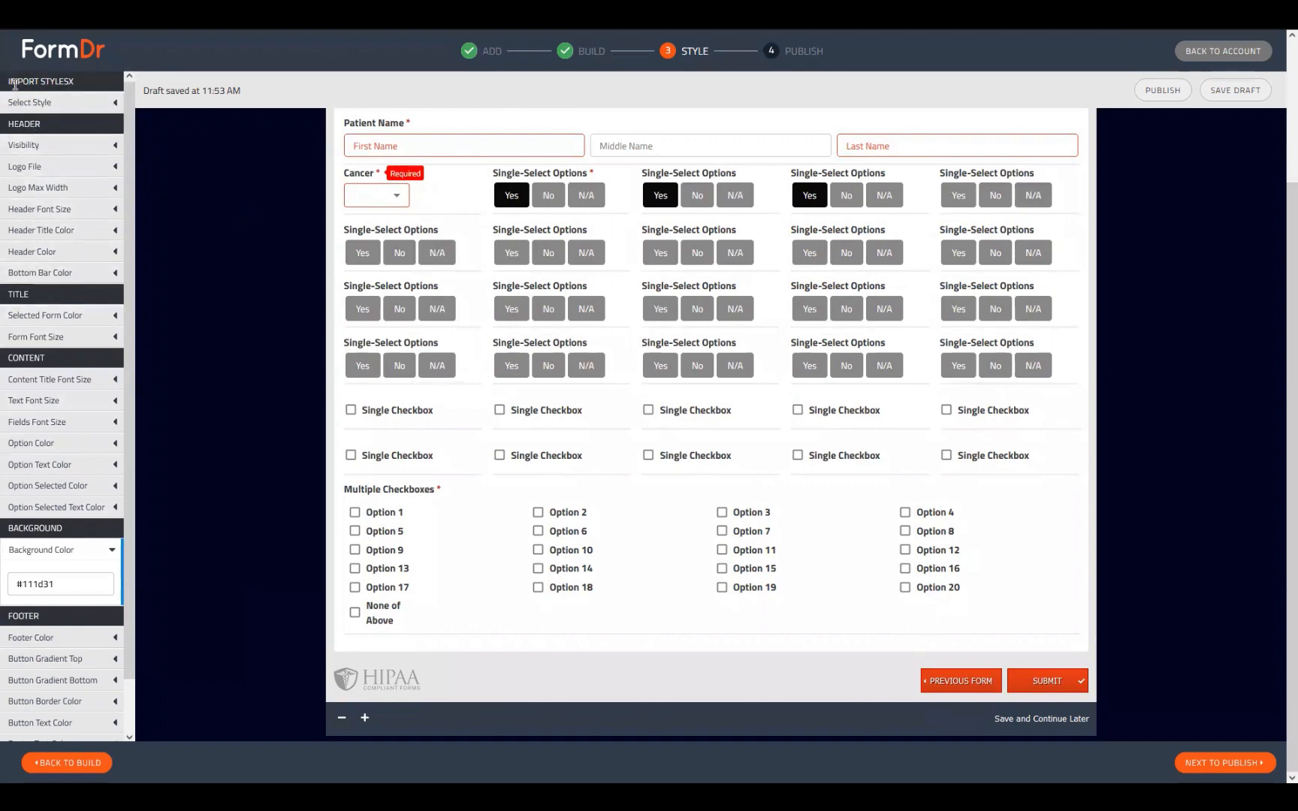
click(51, 102)
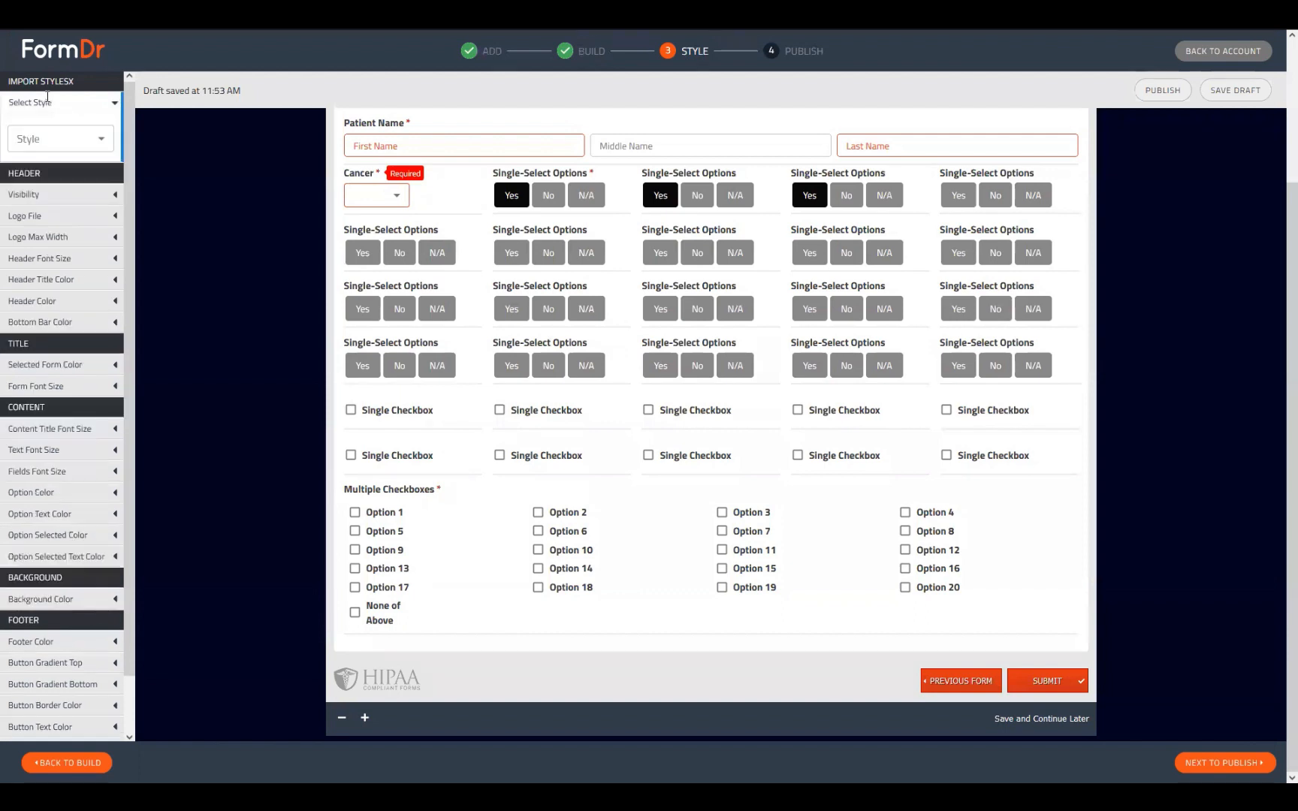
click(52, 139)
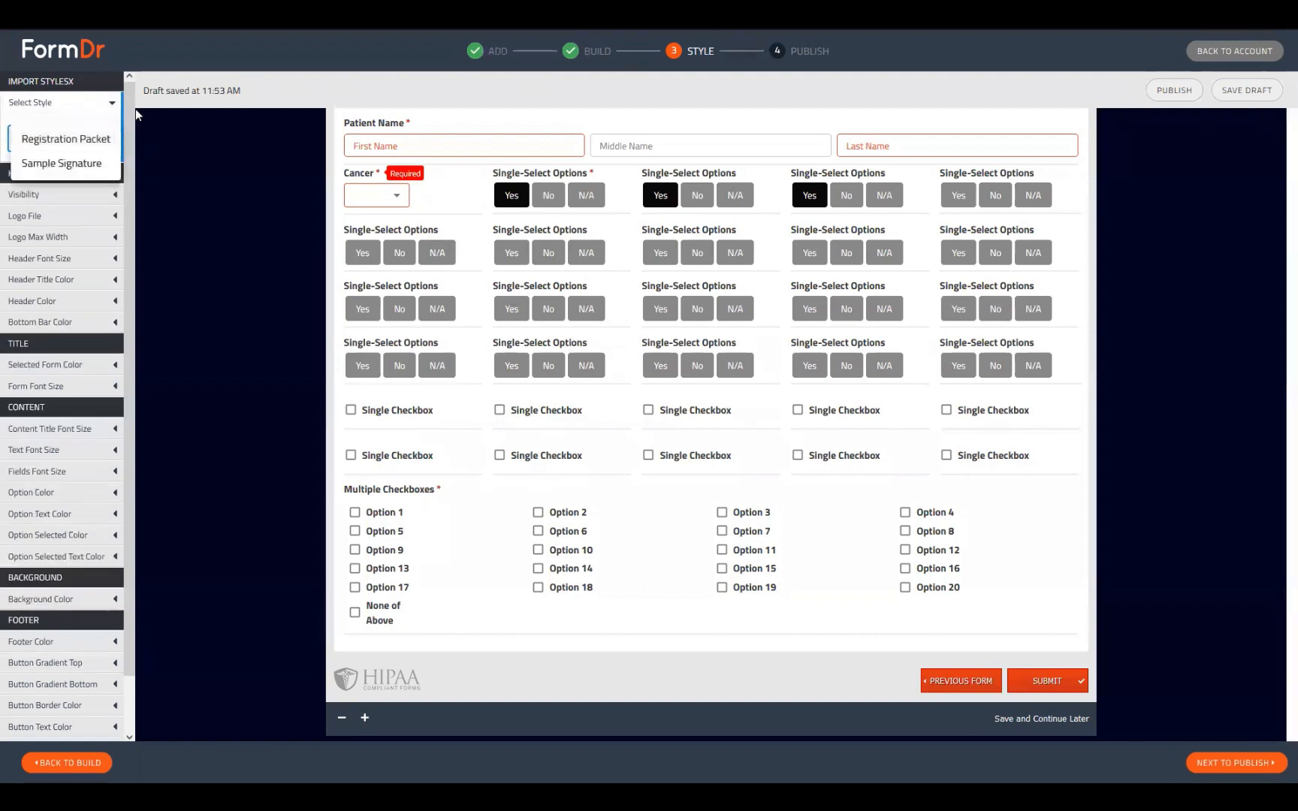
click(55, 145)
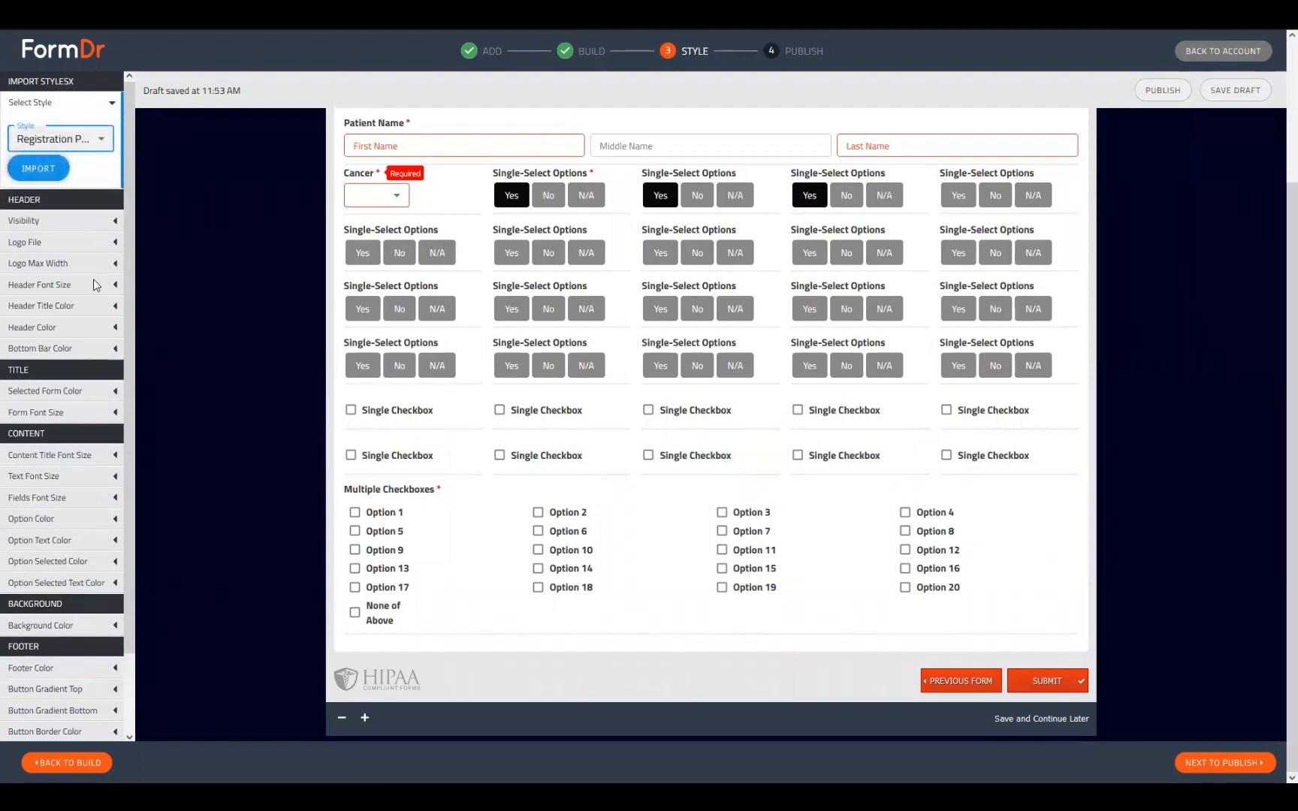
click(39, 168)
click(760, 434)
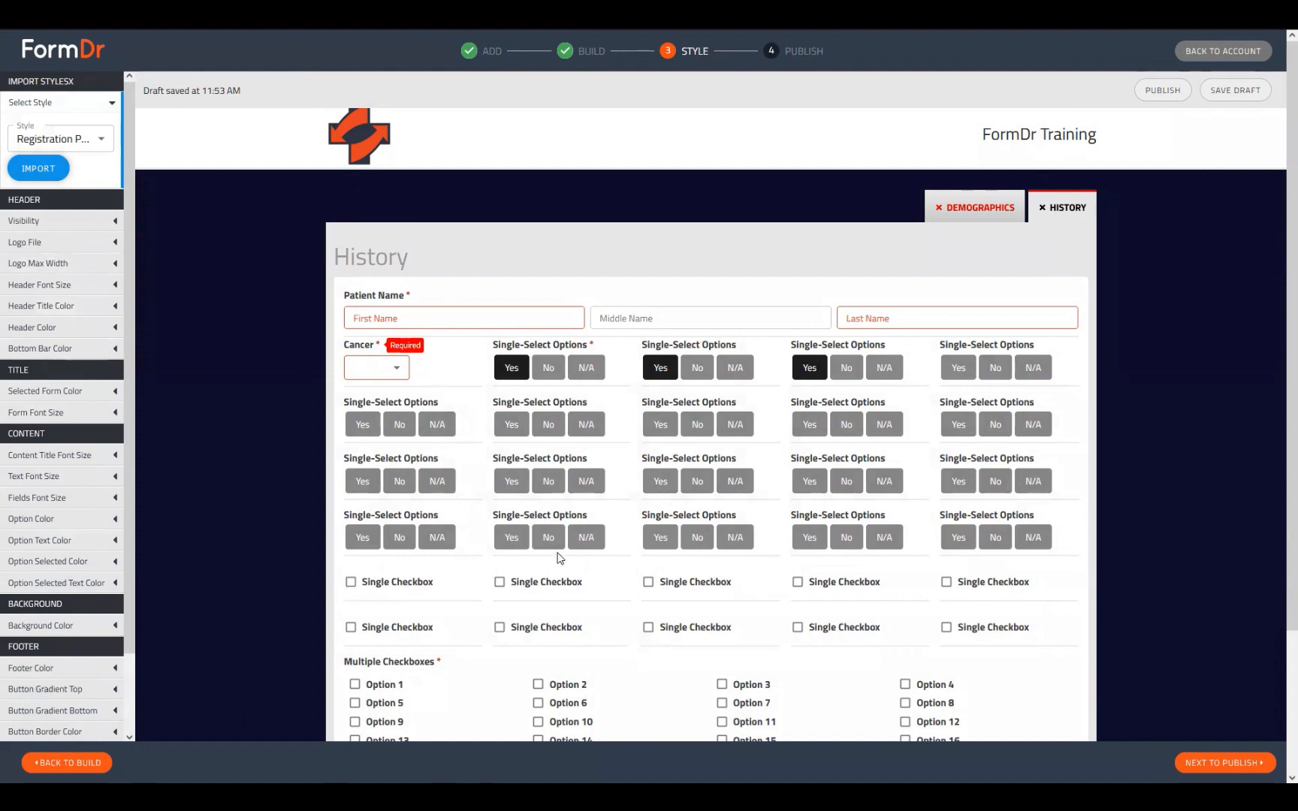
Publish the form packet and save its name as FormDr Training
click(1235, 761)
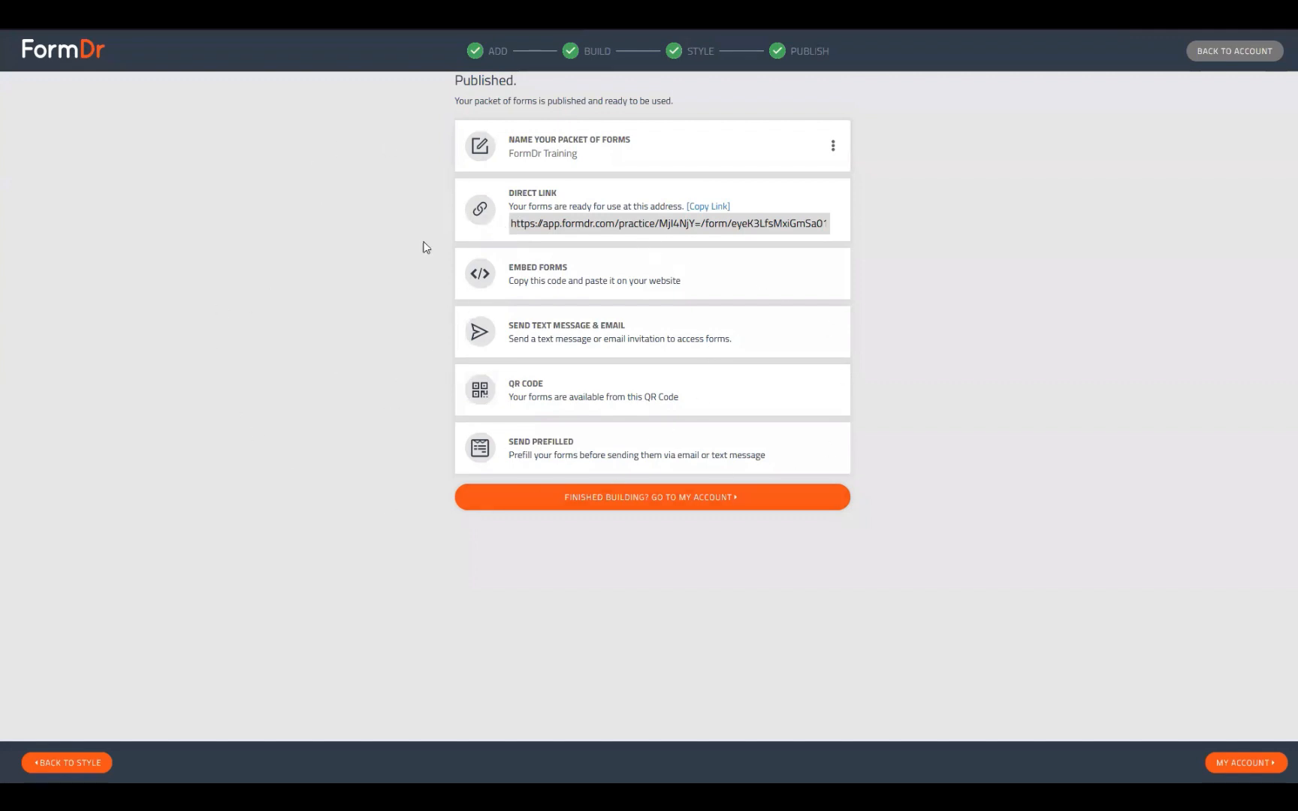
click(833, 148)
click(851, 174)
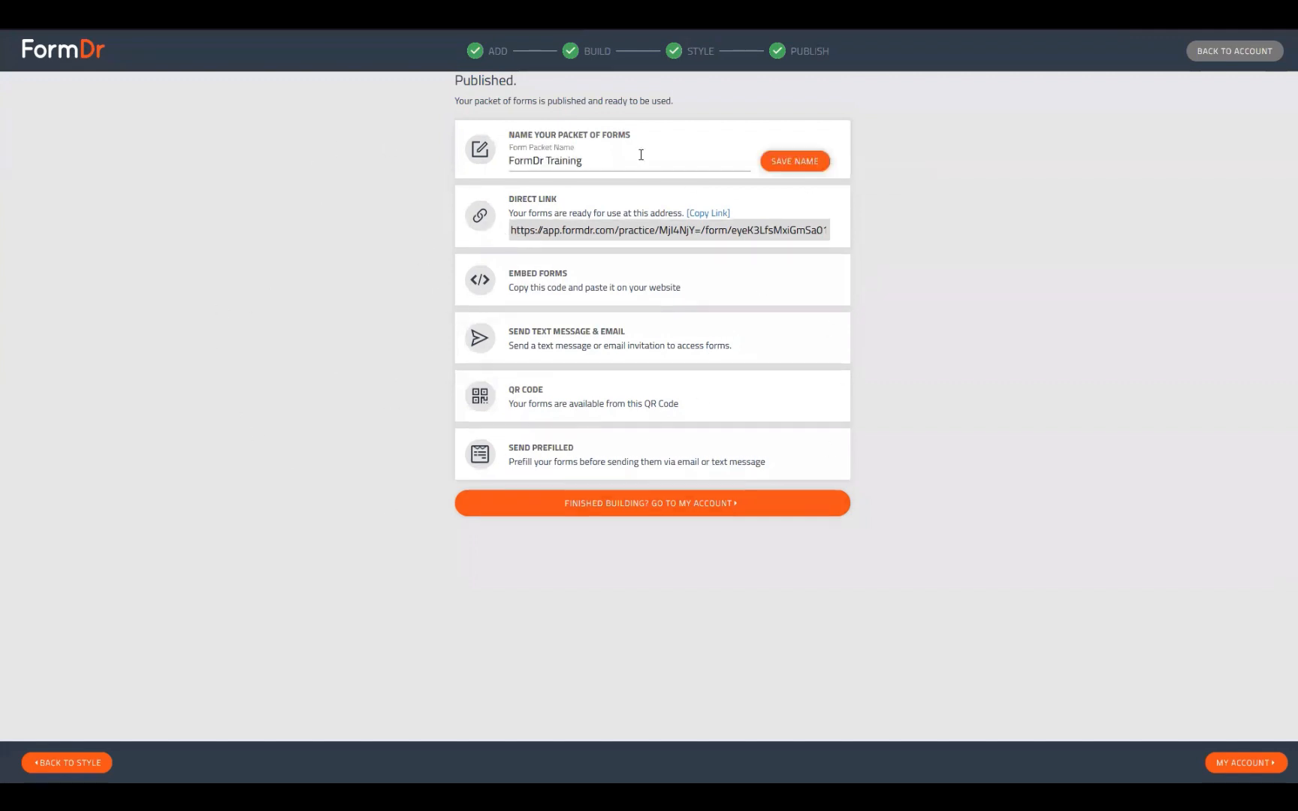
click(797, 167)
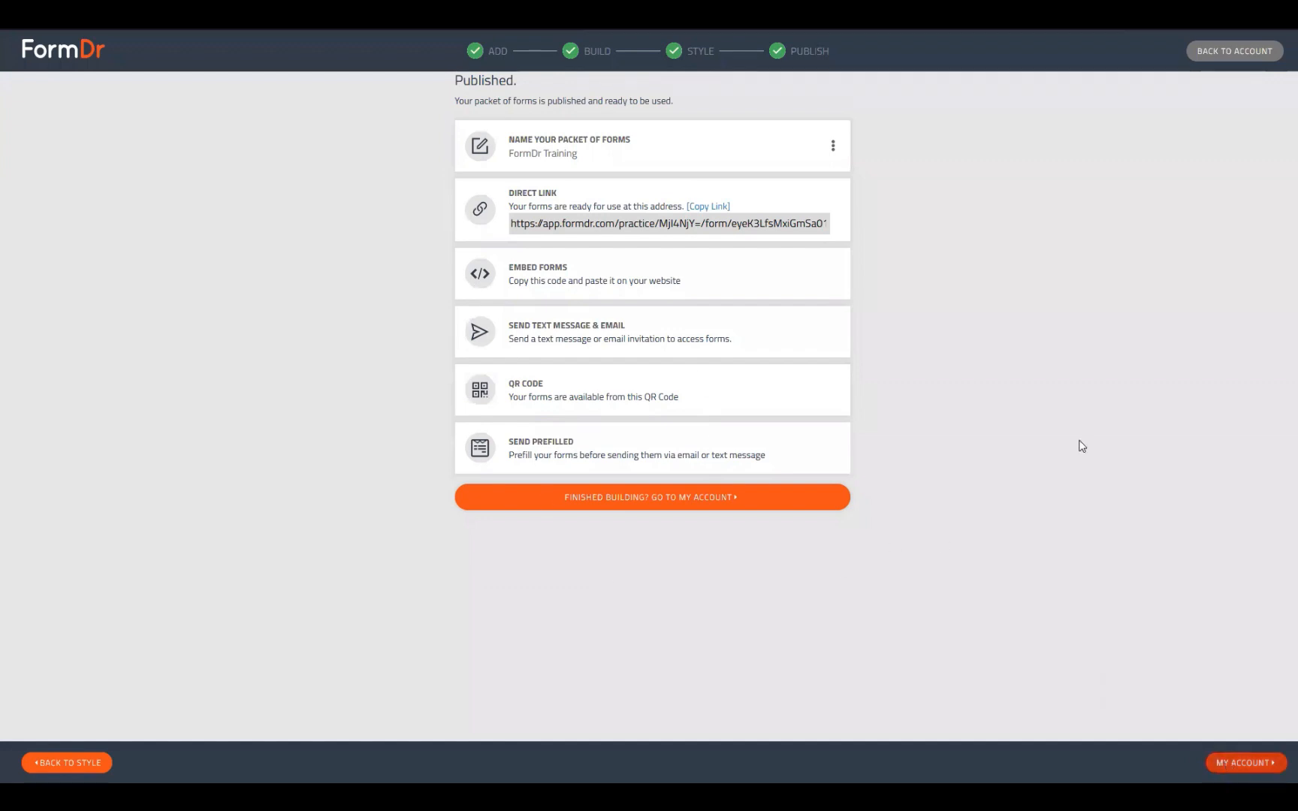
Open the published FormDr Training packet from the account's forms list and view its History and Demographics forms
click(674, 503)
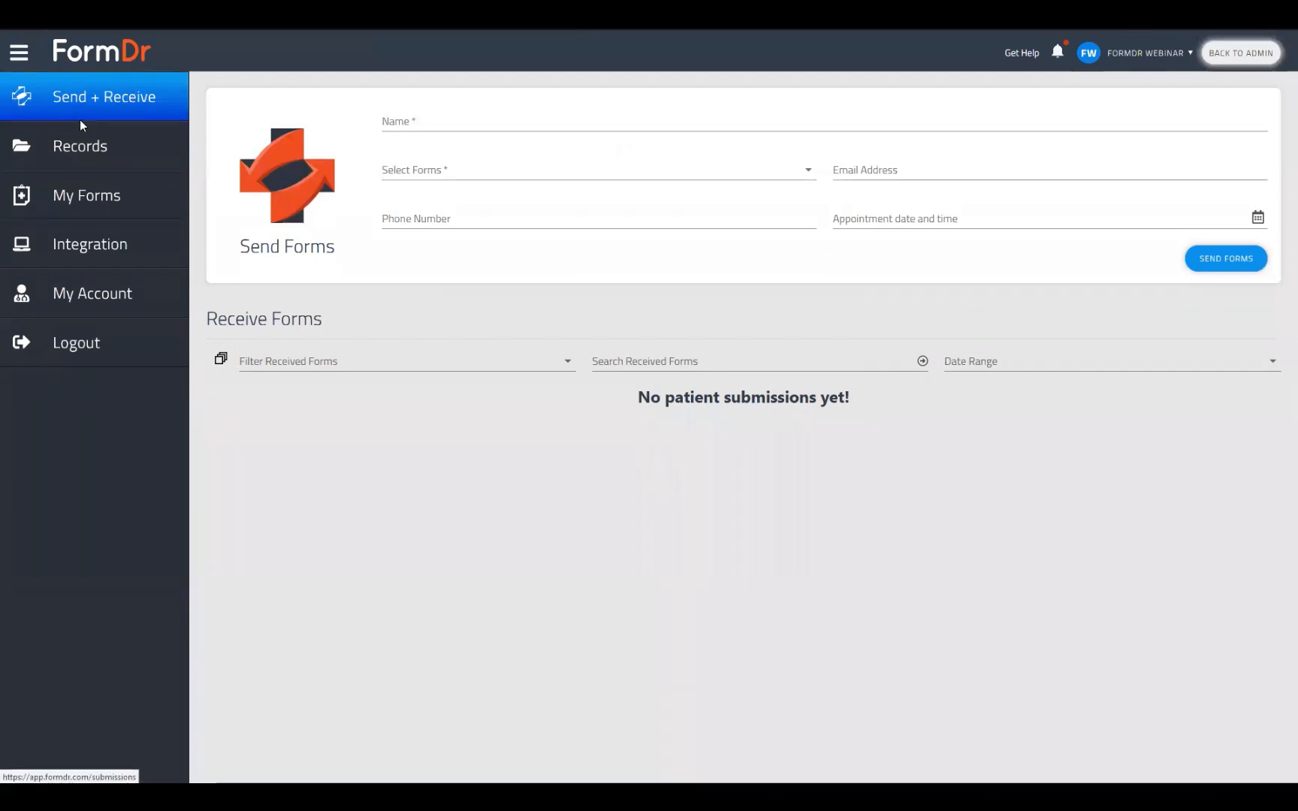
click(85, 204)
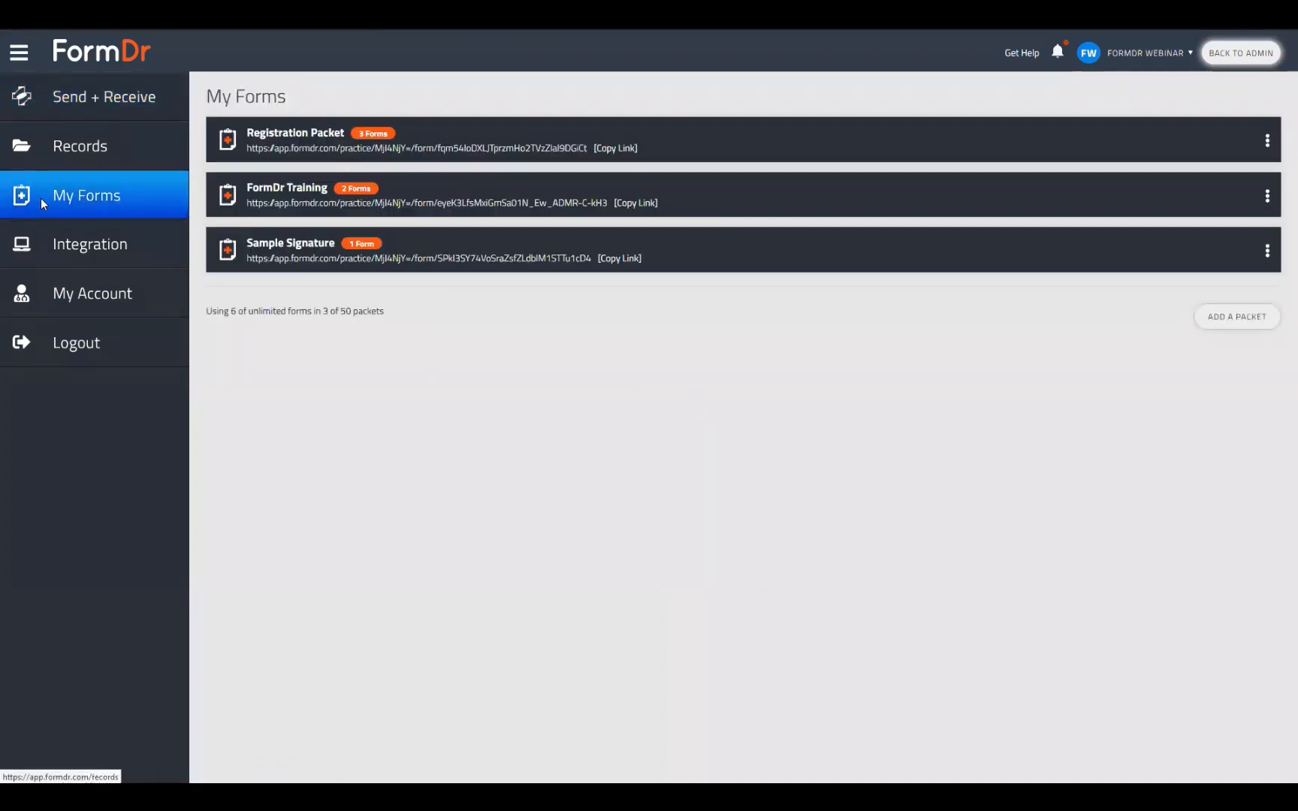
click(268, 258)
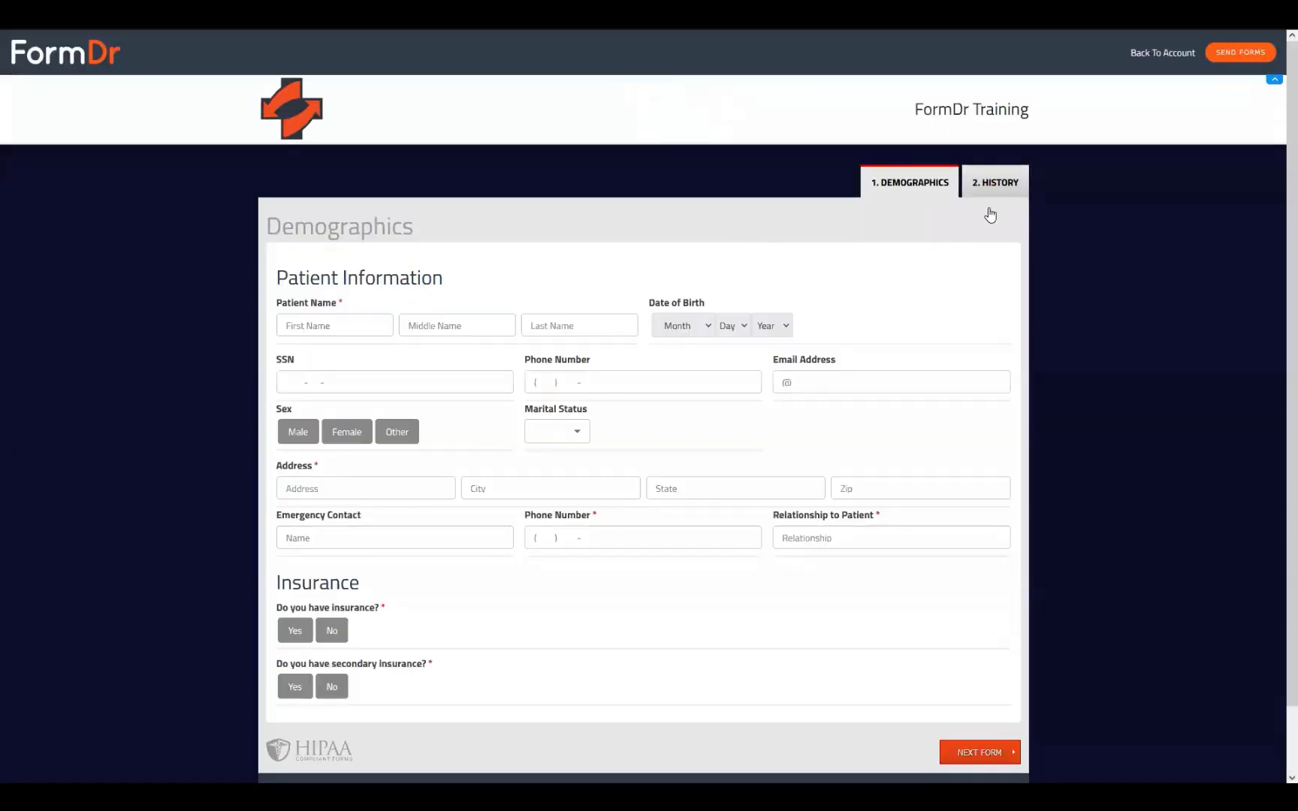
click(993, 184)
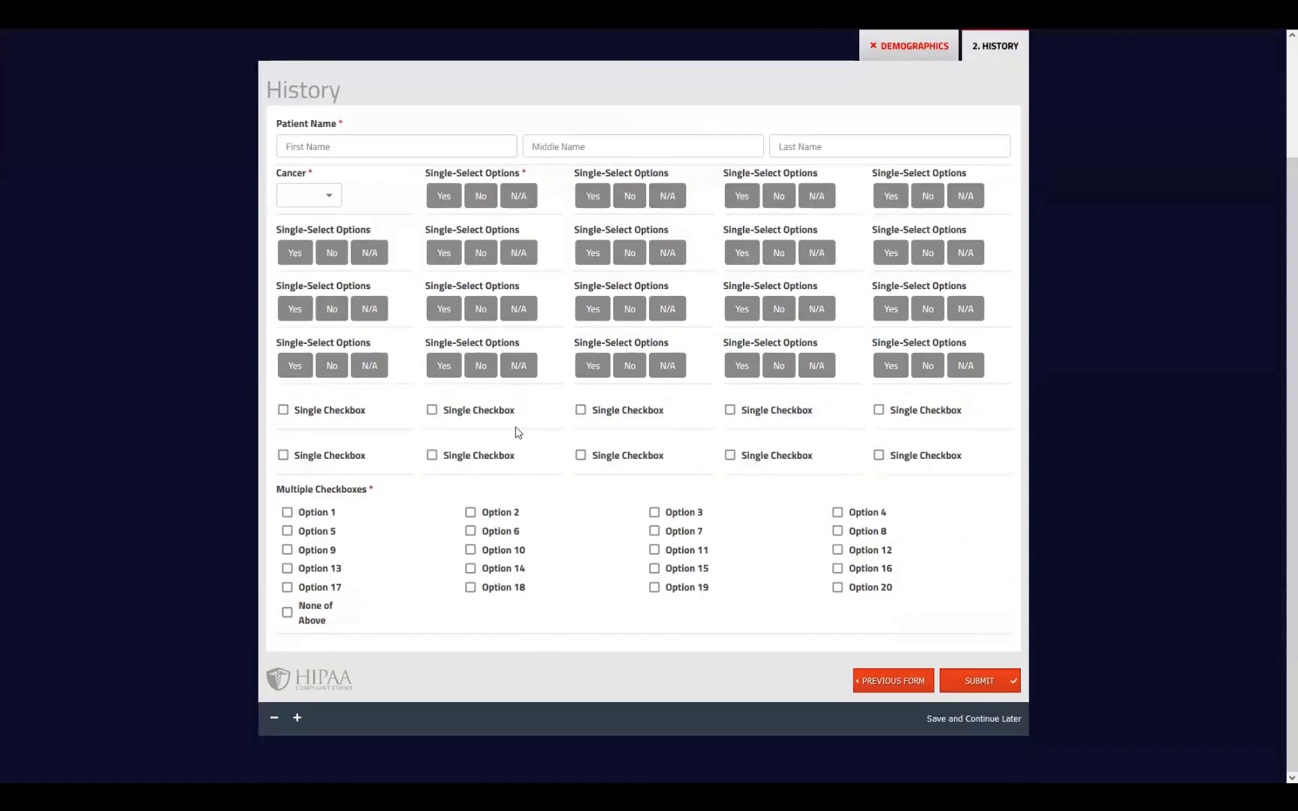
scroll(704, 744, up, 2)
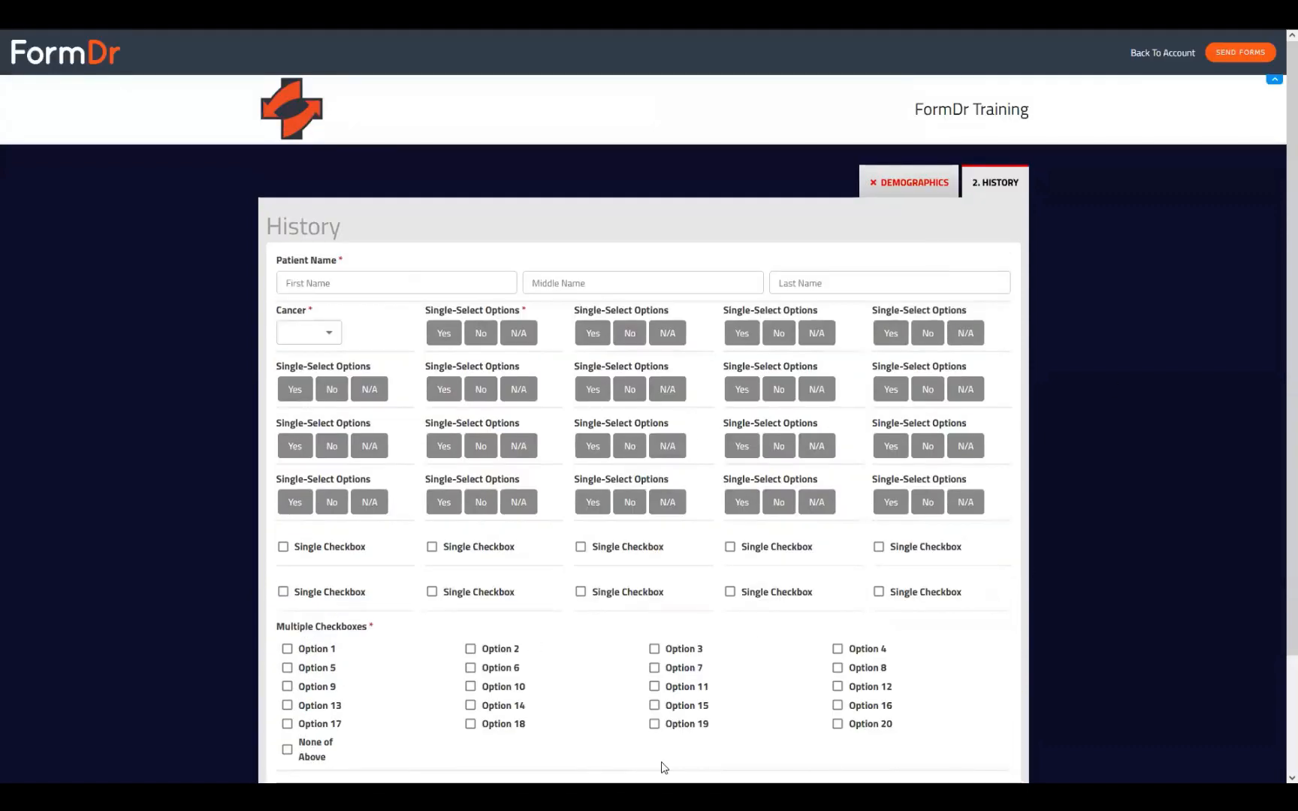
click(926, 192)
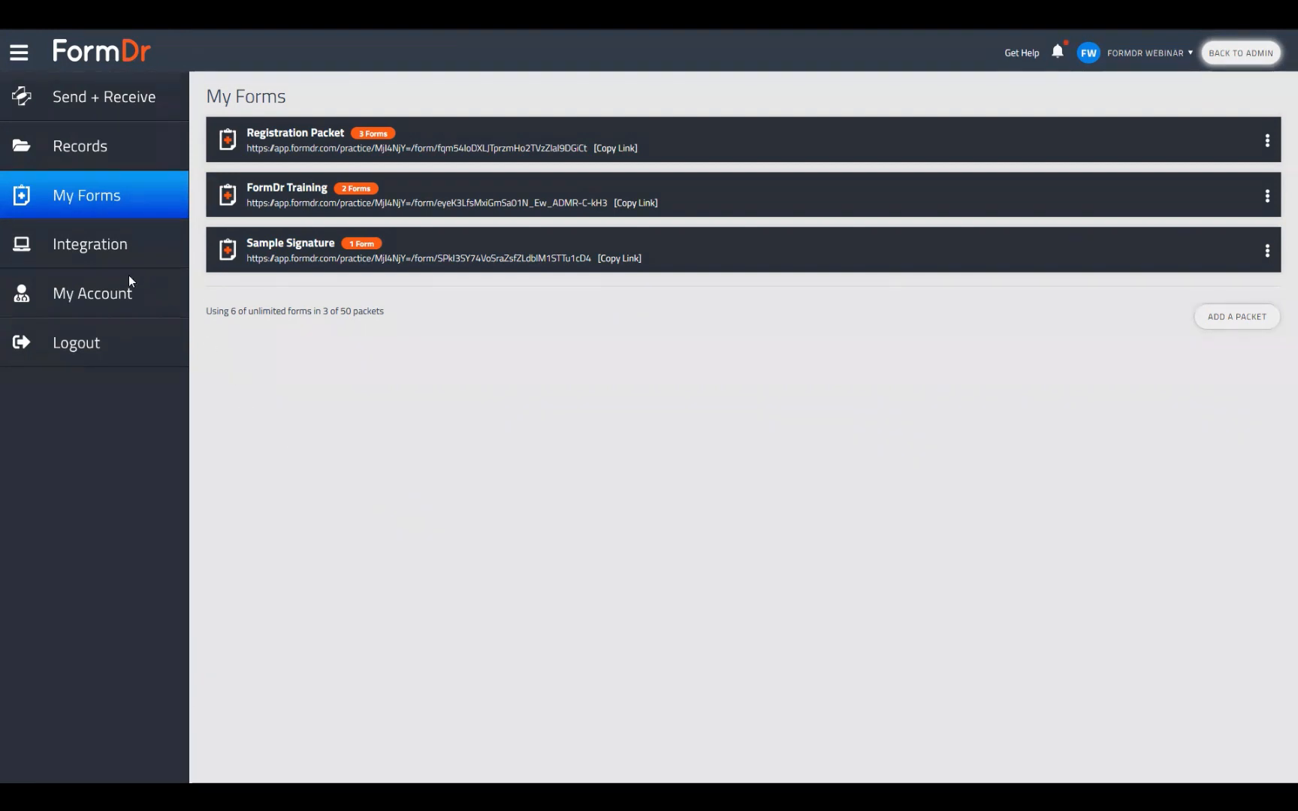
Open the product guide from the account's support settings and show the March 2023 Webinar Schedule under FormDr Updates
click(81, 295)
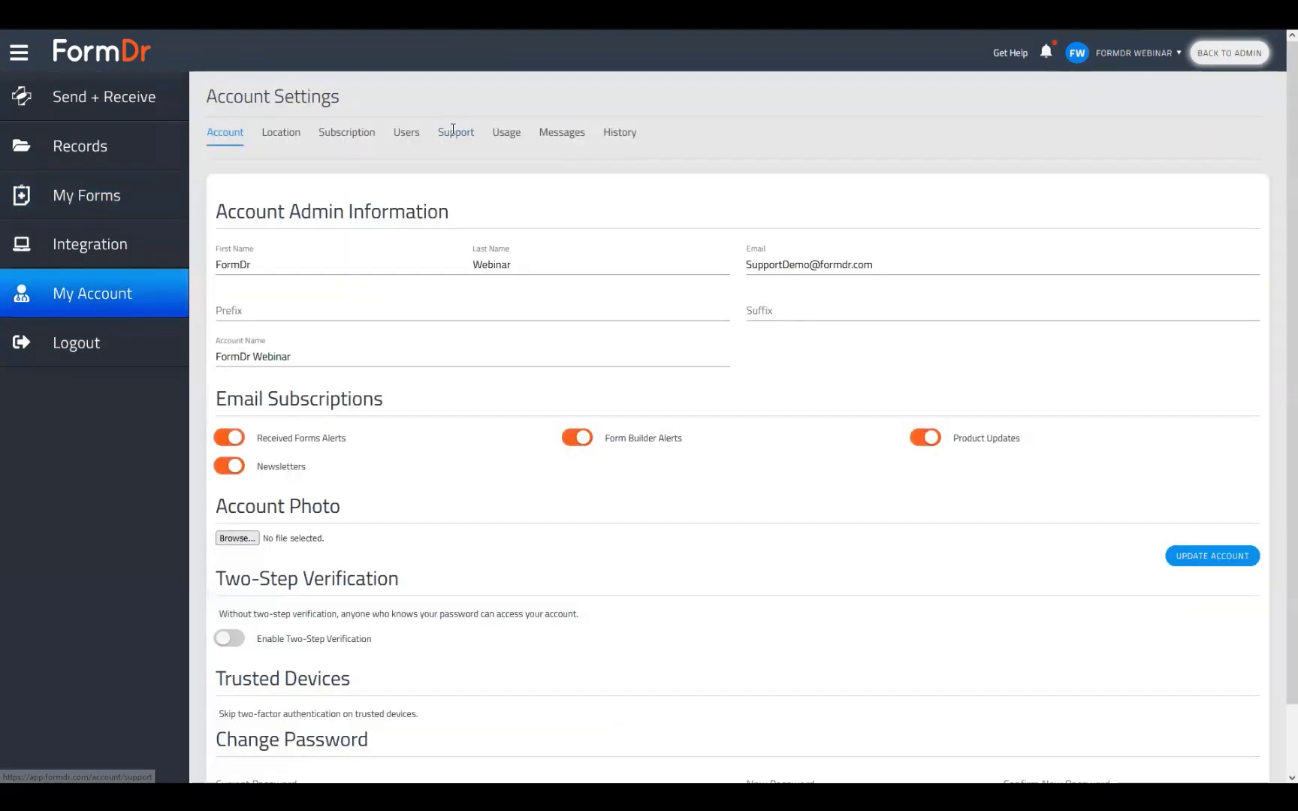
click(453, 131)
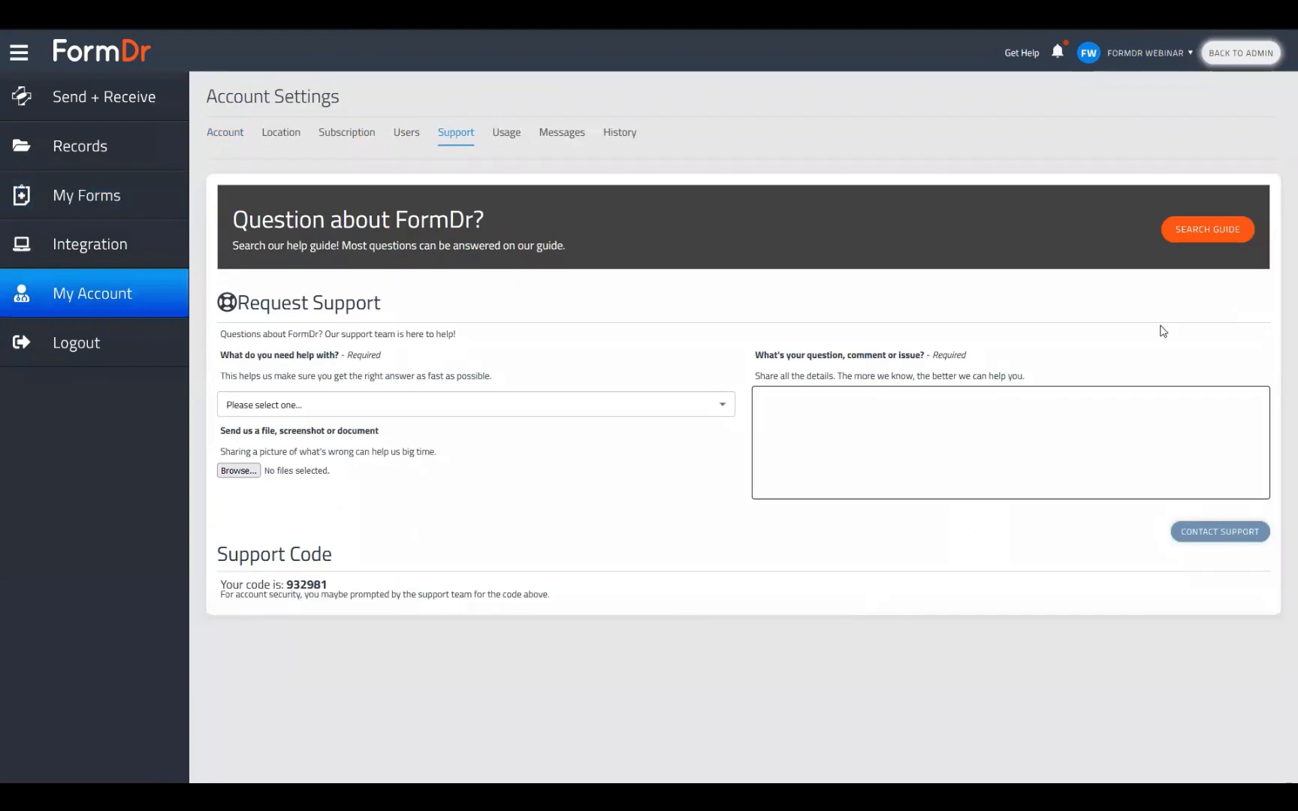
click(1190, 231)
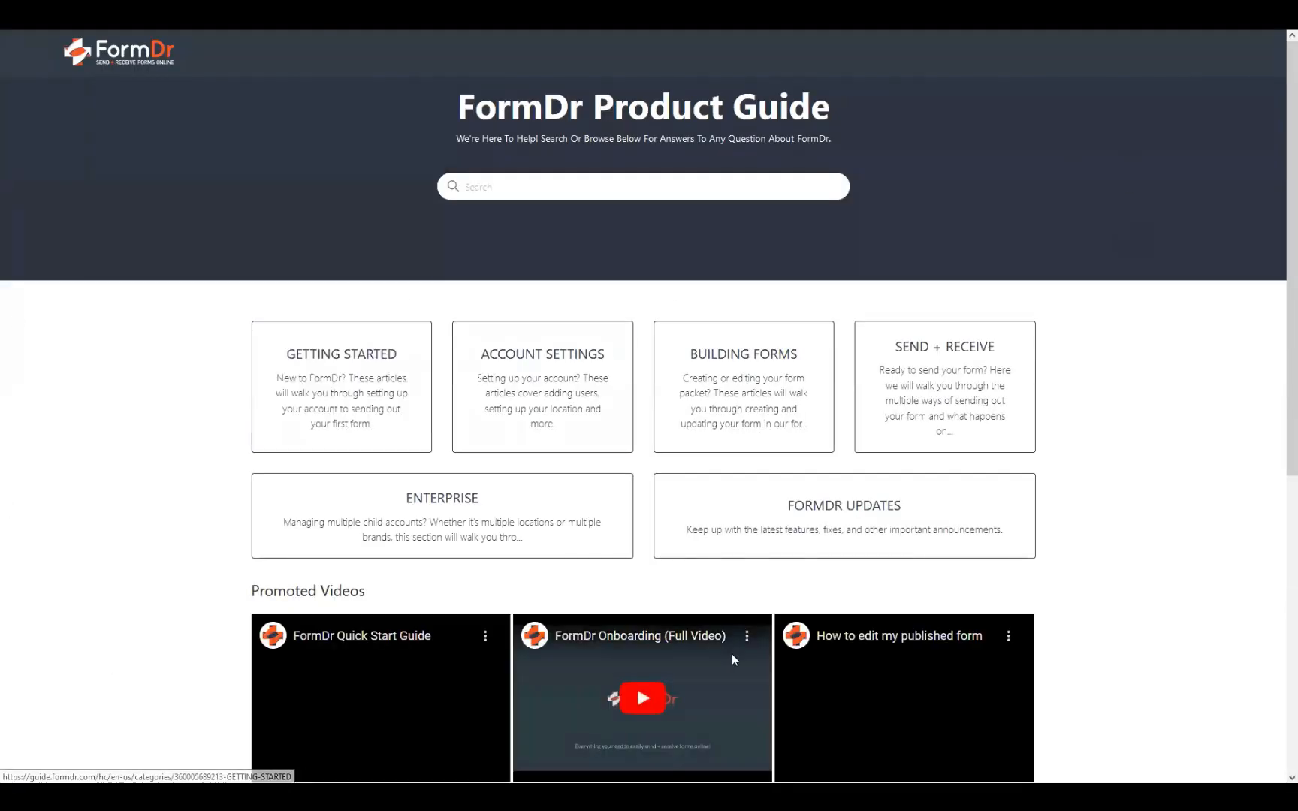
click(843, 535)
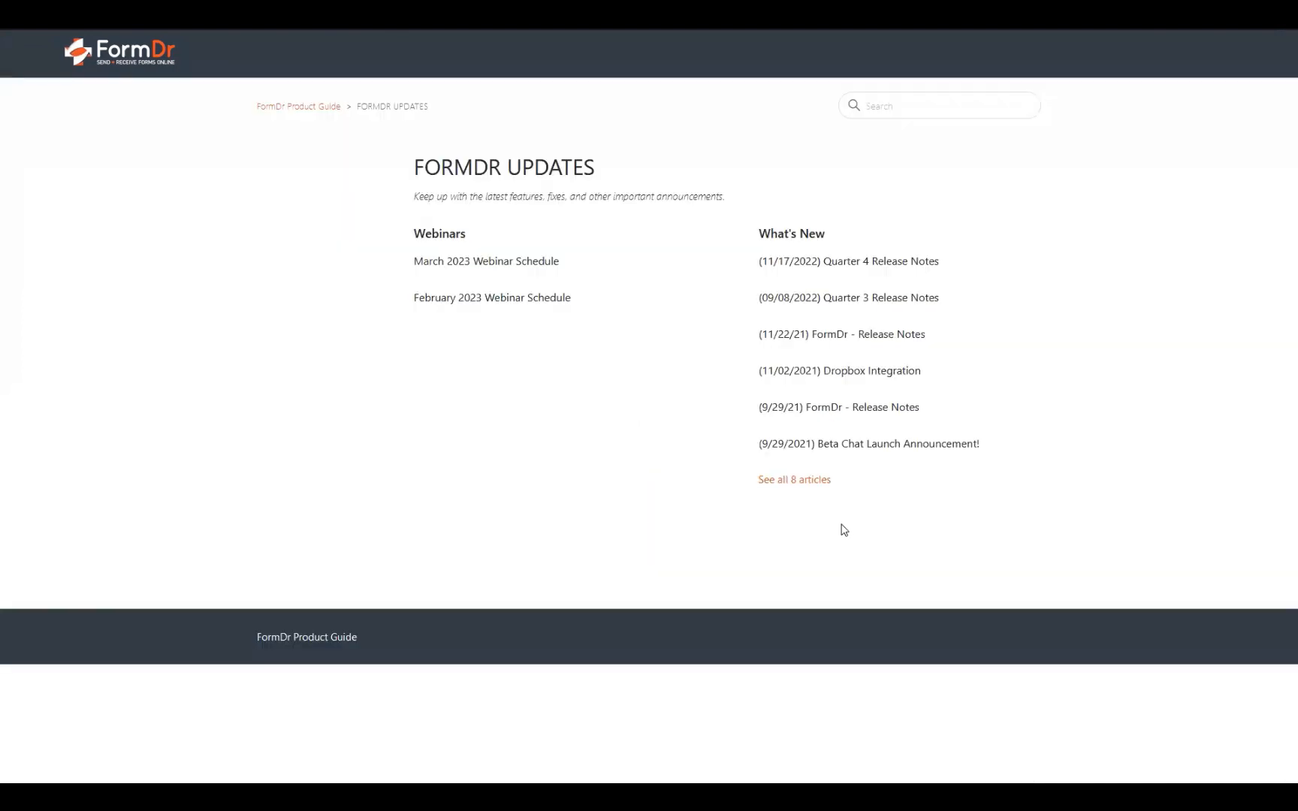
click(443, 265)
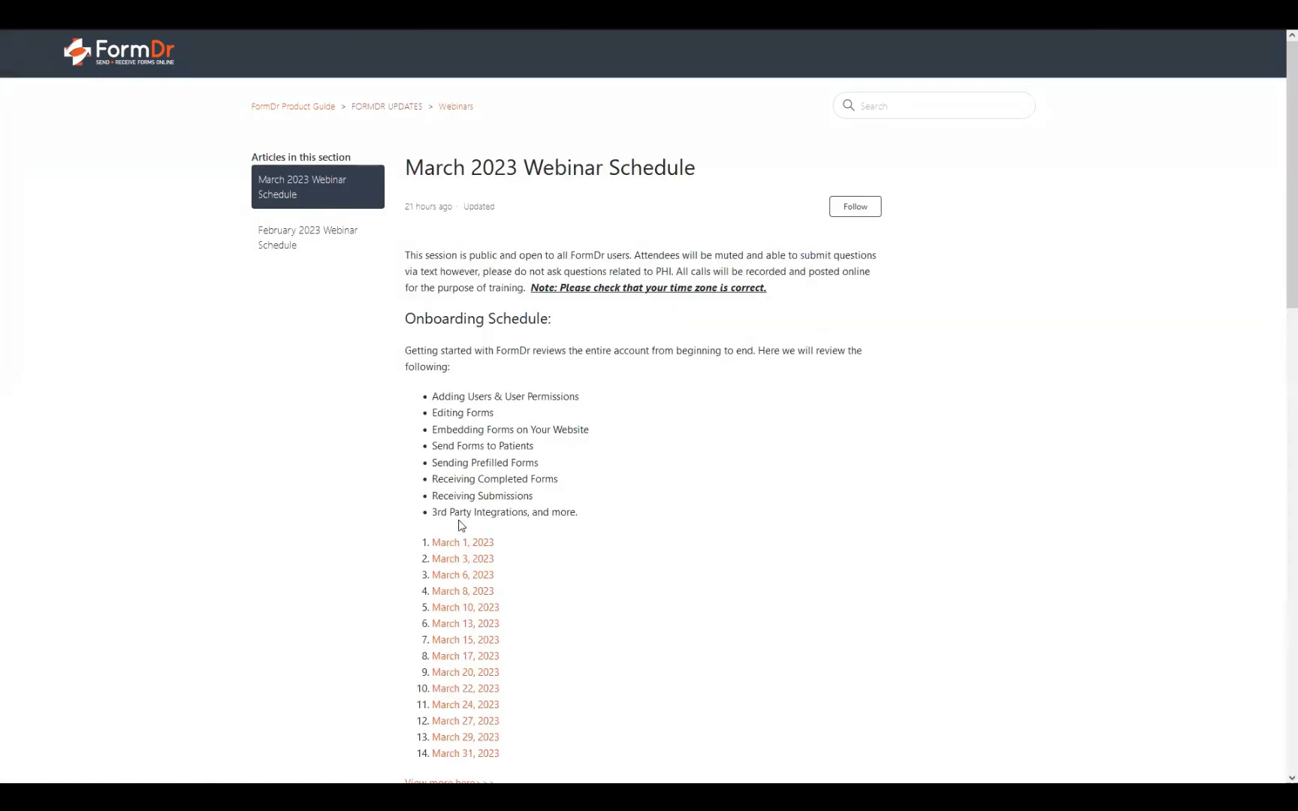
Review the onboarding, beginner and advanced form building sessions in the March 2023 and February 2023 webinar schedules
scroll(746, 456, down, 1)
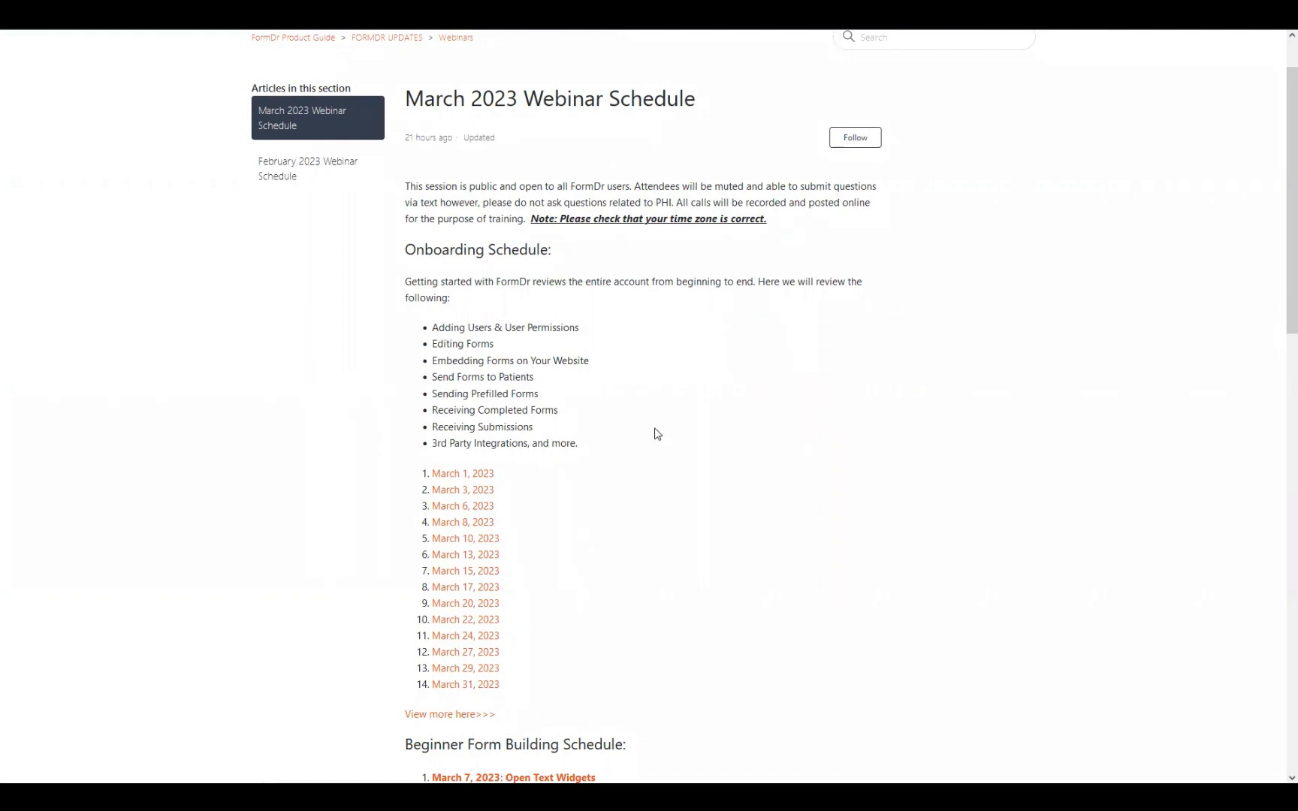
scroll(655, 434, down, 4)
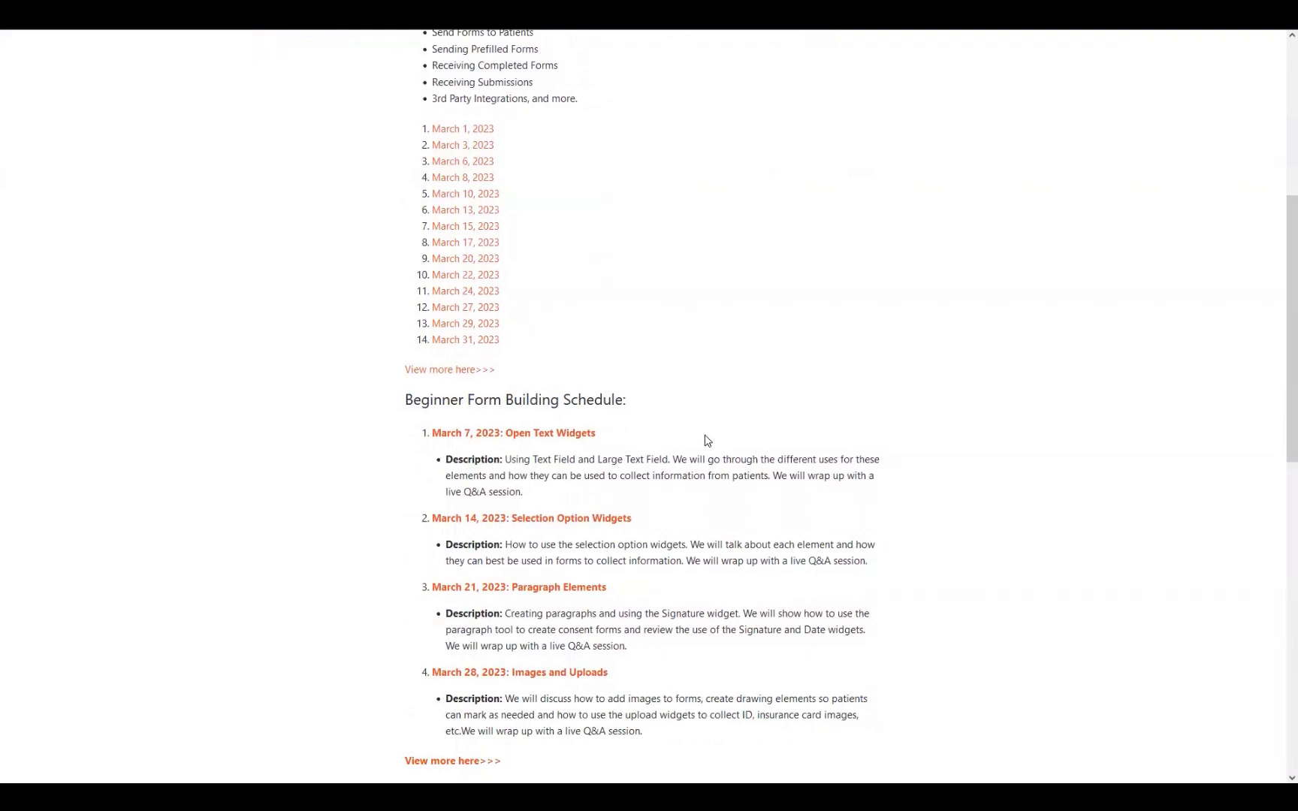
scroll(693, 443, down, 2)
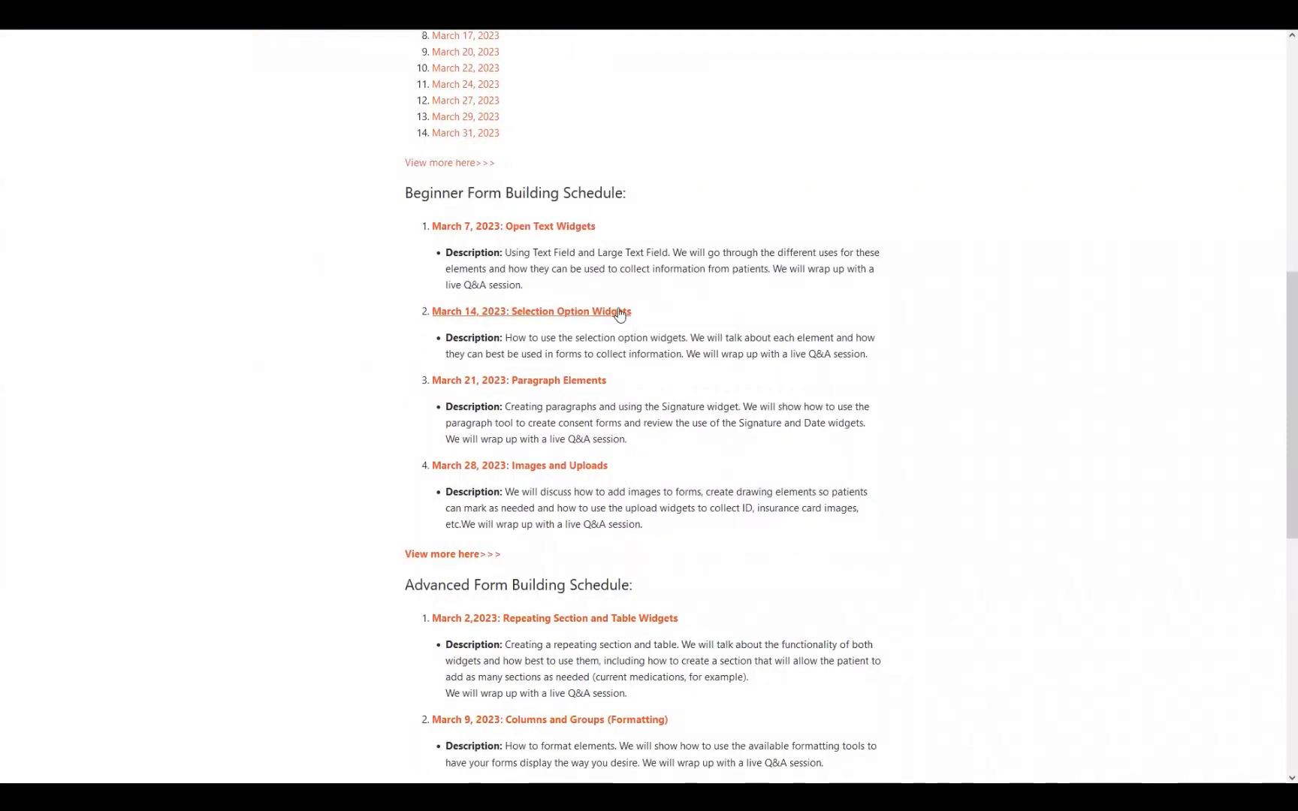
scroll(740, 559, down, 1)
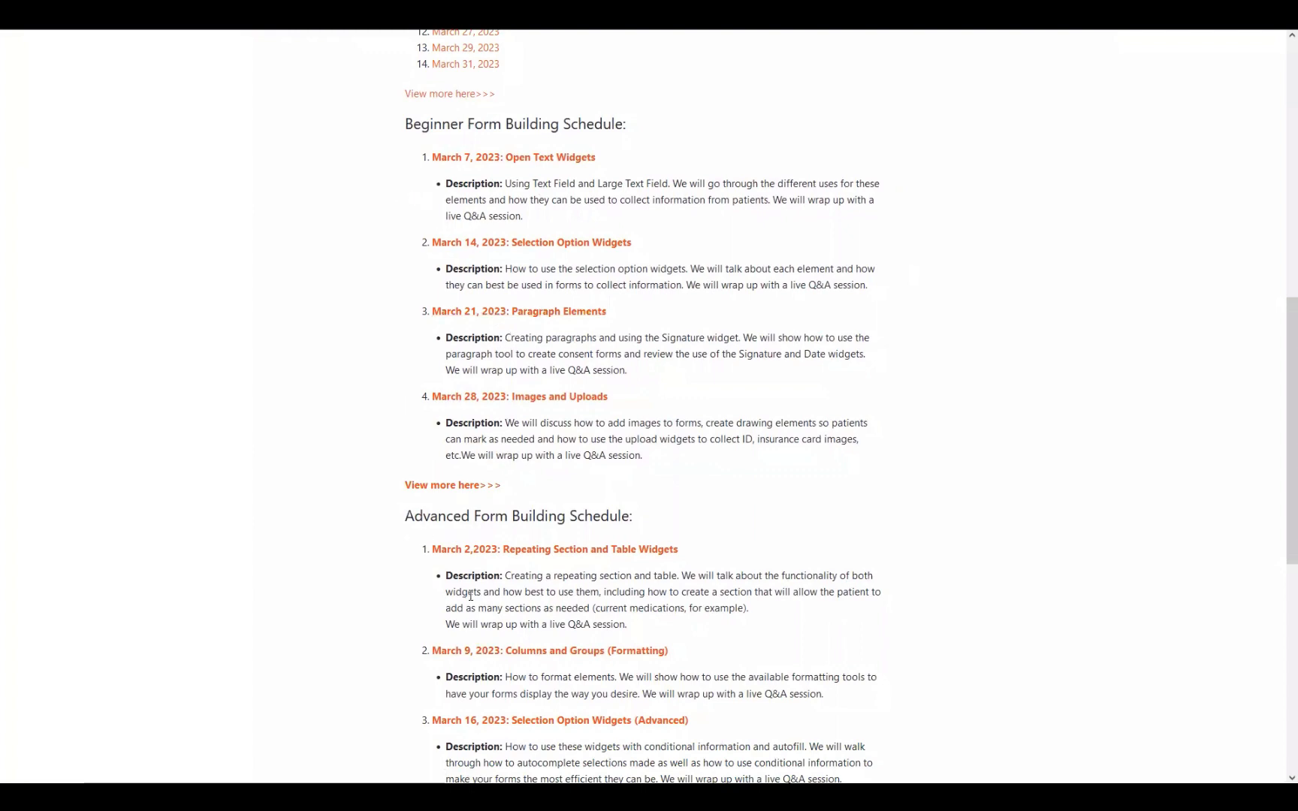
scroll(564, 623, down, 3)
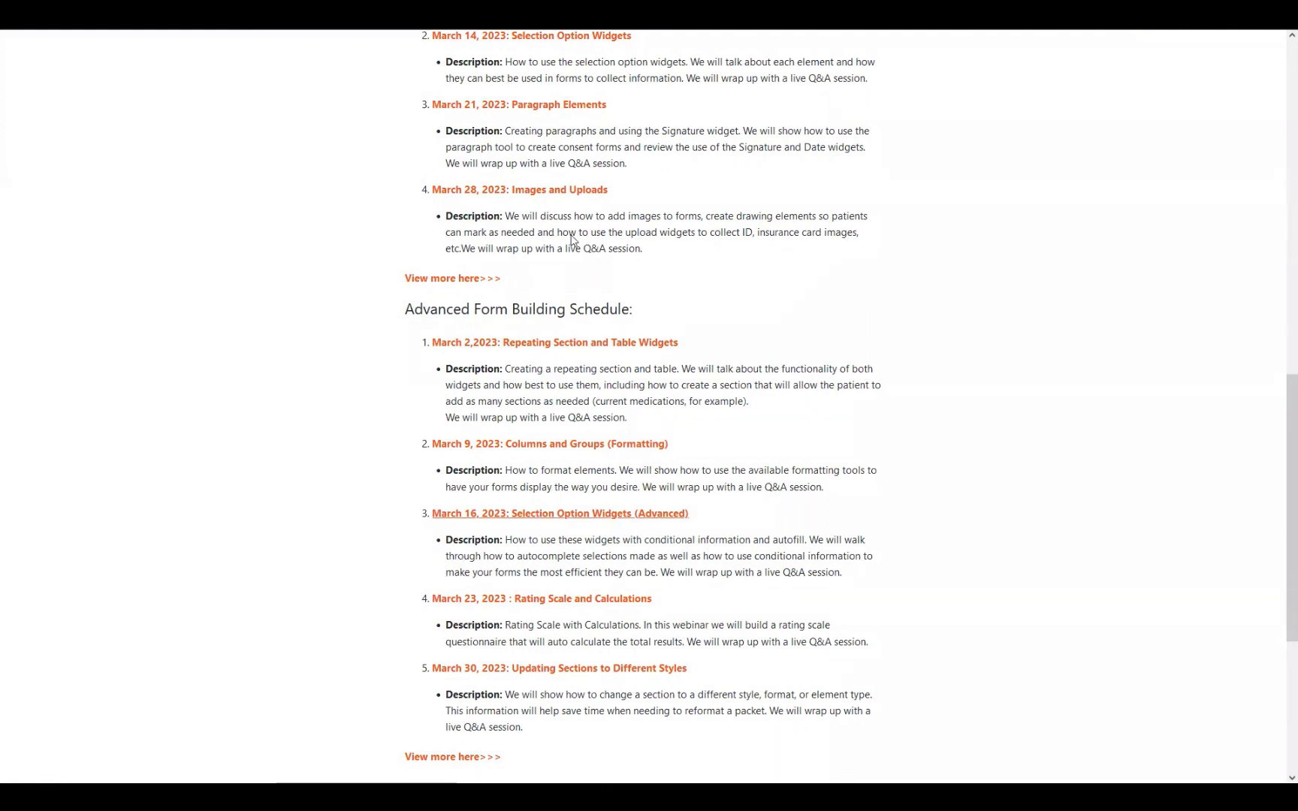
scroll(588, 154, up, 3)
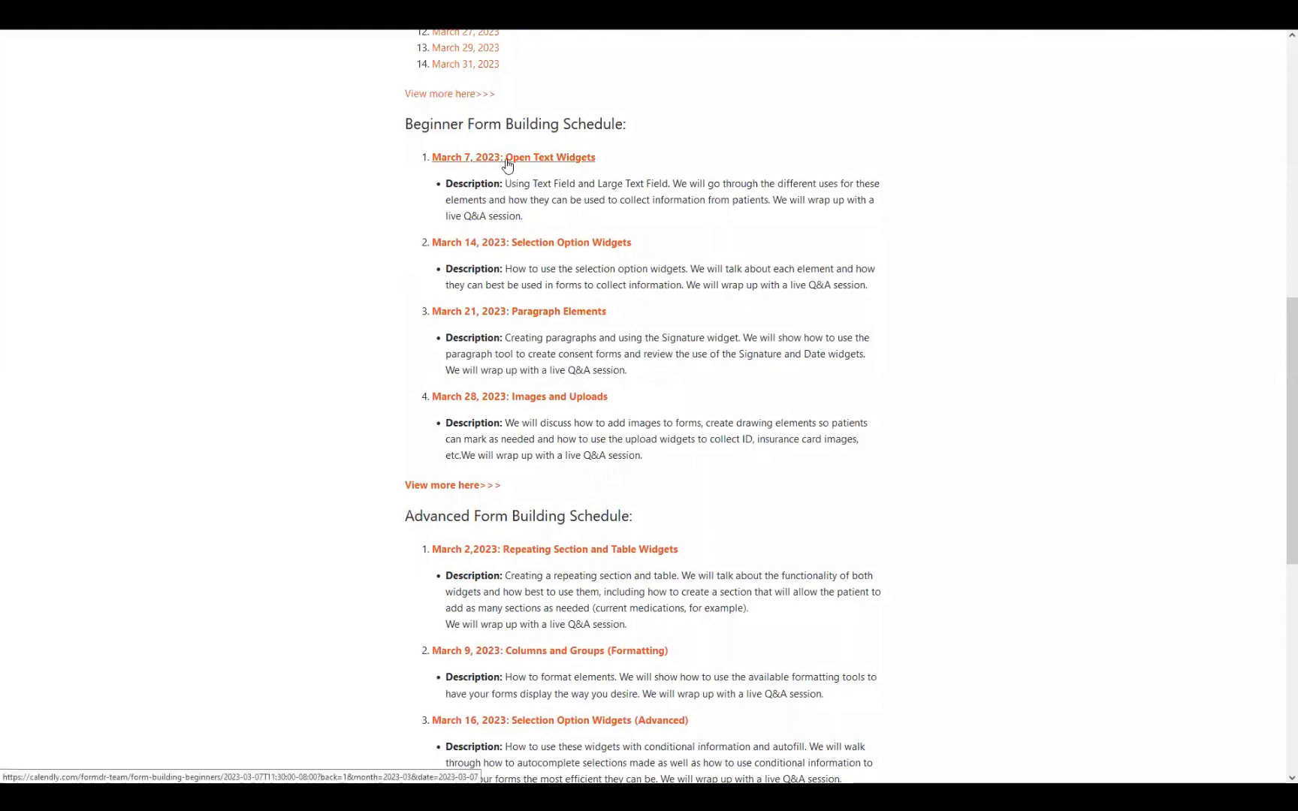
scroll(446, 335, up, 9)
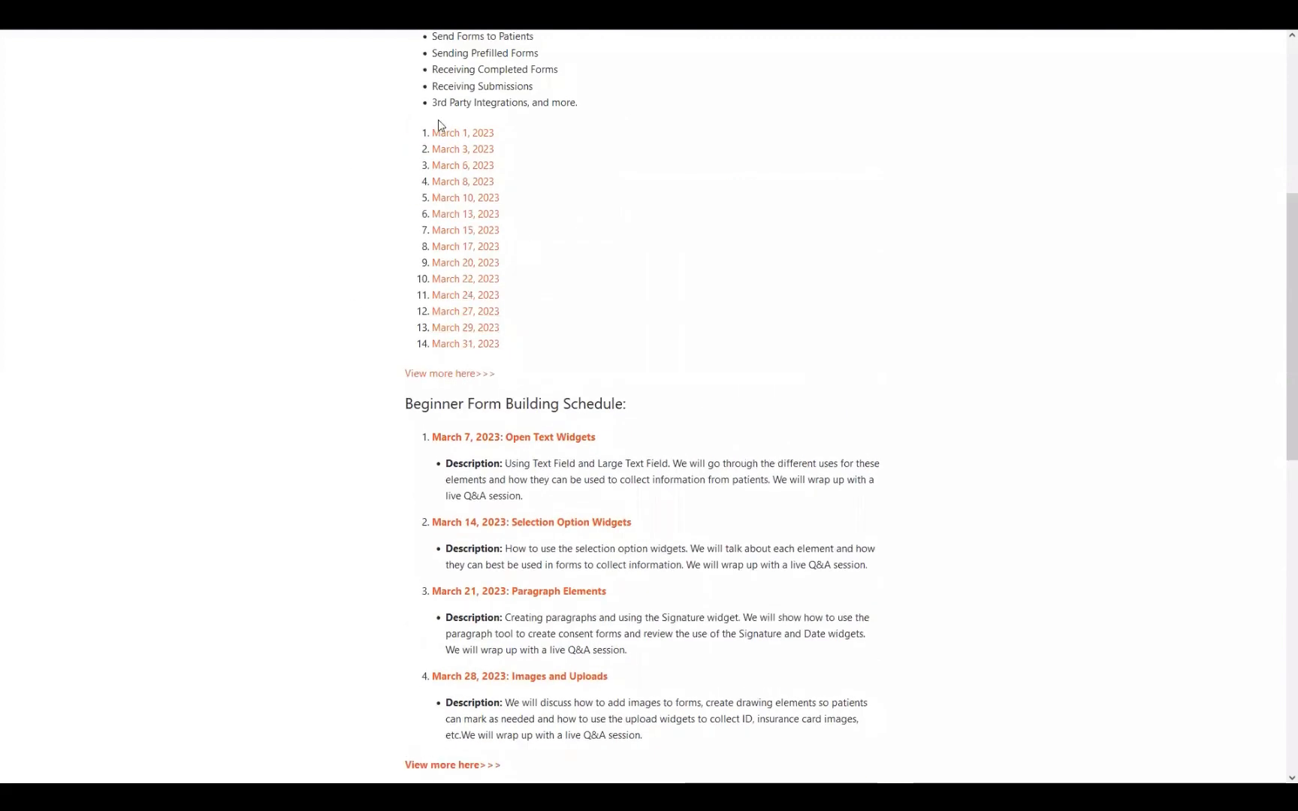
scroll(621, 205, down, 9)
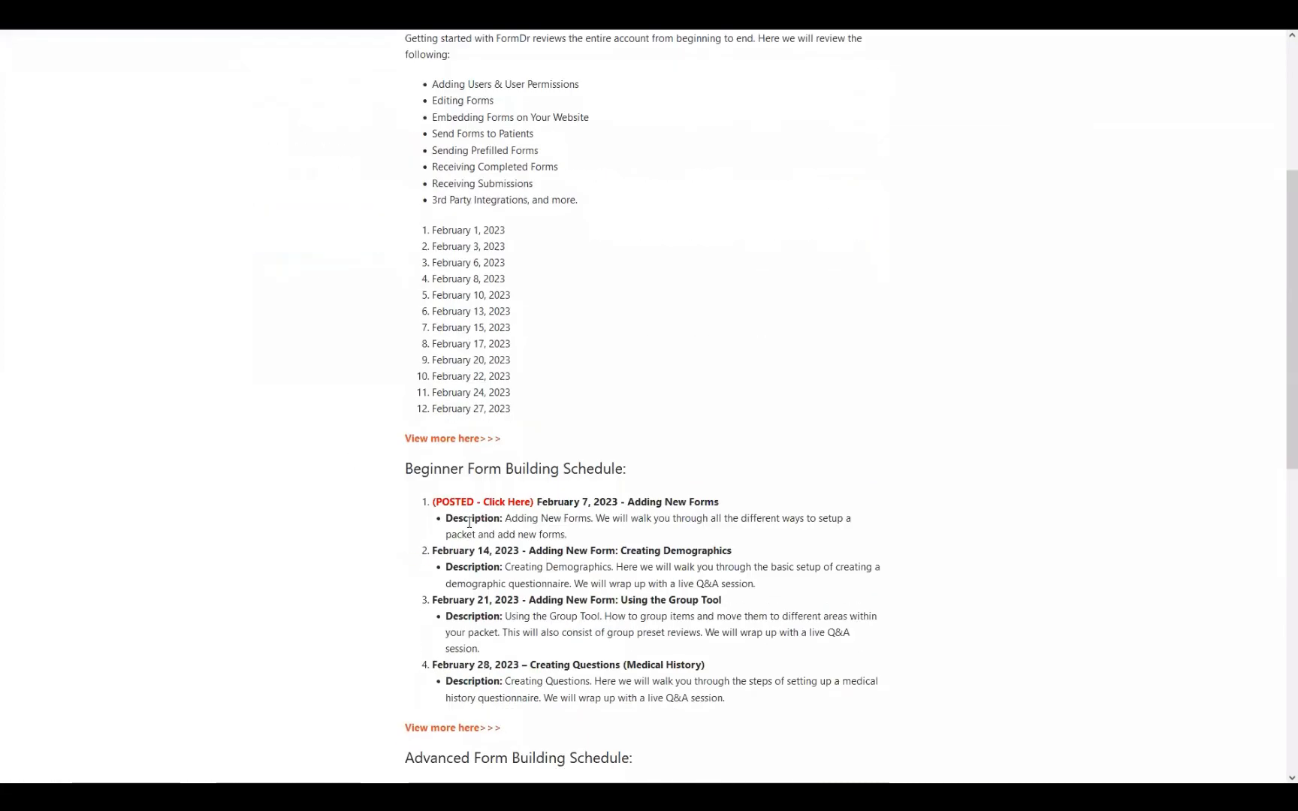
scroll(620, 206, up, 1)
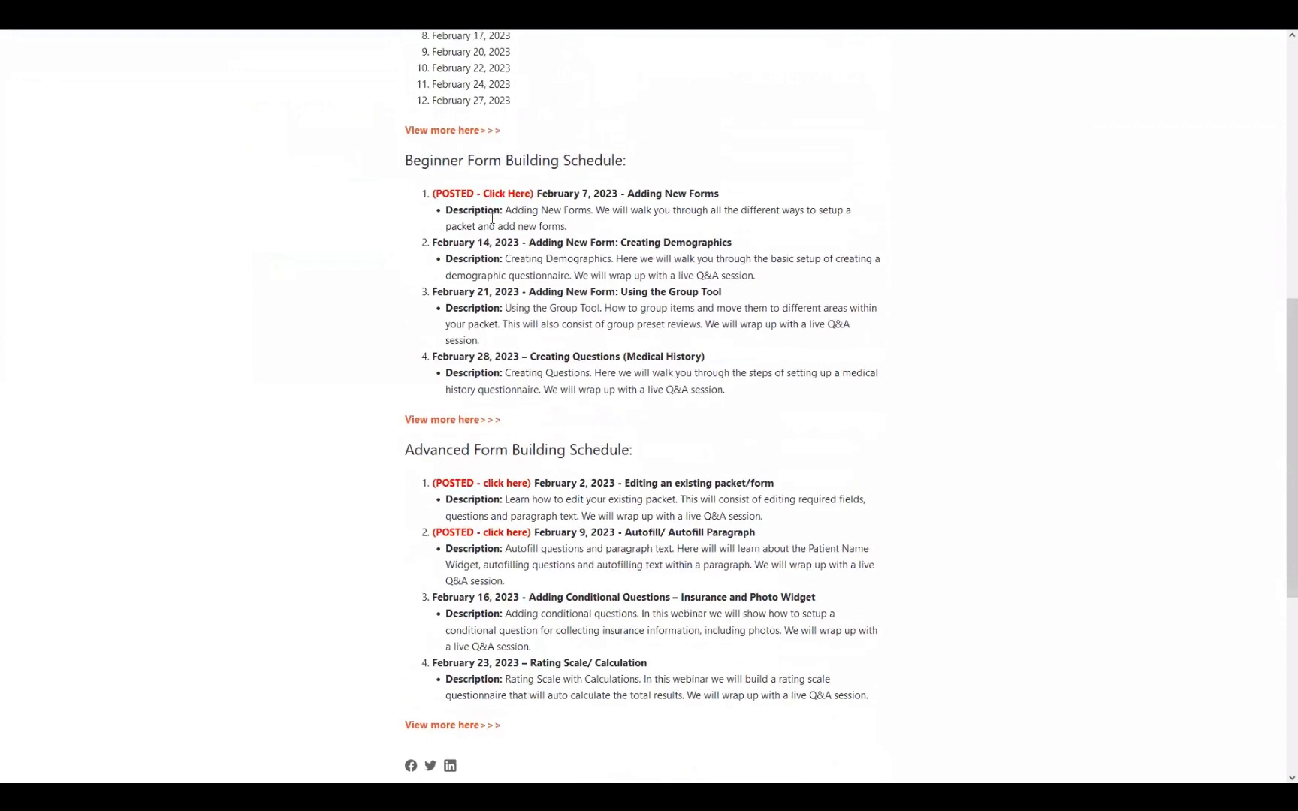